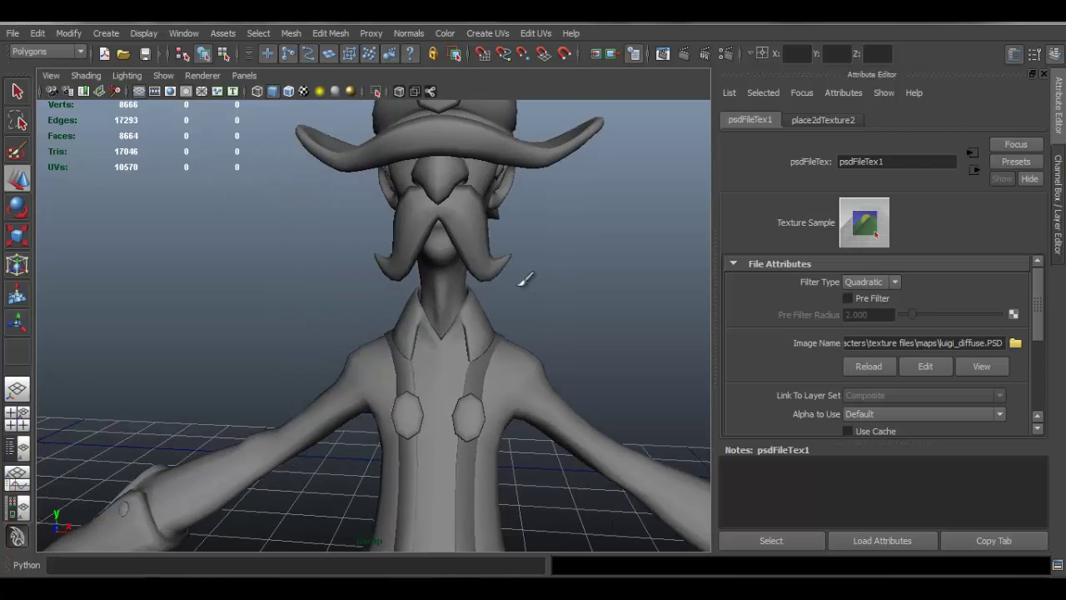
Show the character model with its textures in the perspective view.
left_click_drag(517, 288, 496, 286, "alt")
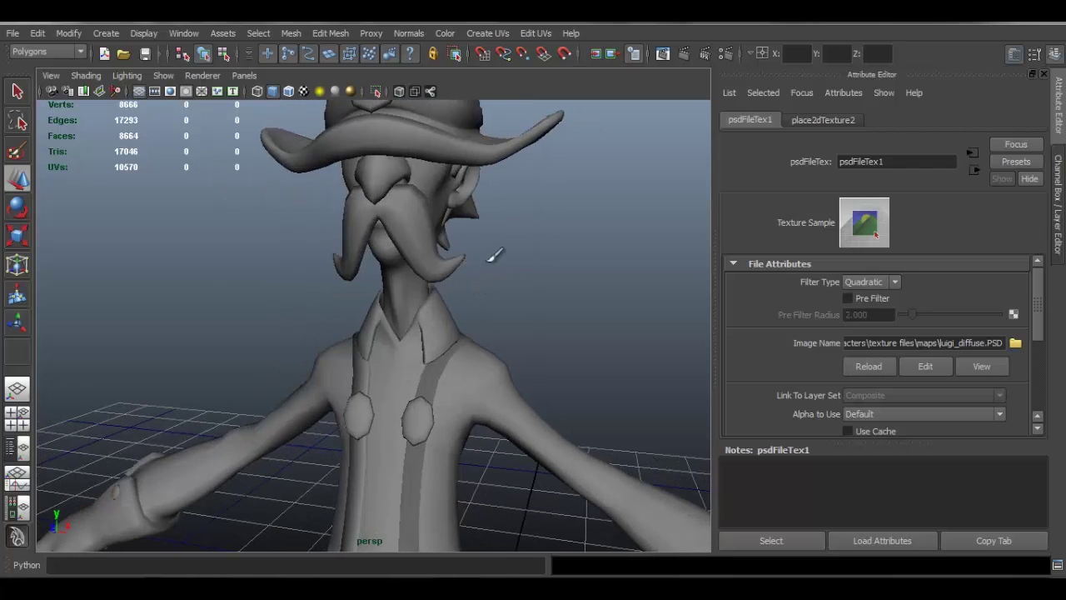
left_click(288, 91)
left_click_drag(469, 261, 483, 361, "alt")
right_click_drag(483, 362, 517, 294, "alt")
left_click_drag(517, 295, 571, 167, "alt")
Select the face shells of the head and both eyeballs, isolate them in the viewport, and return to object mode.
left_click(572, 171)
mouse_move(572, 179)
right_mouse_down()
mouse_move(571, 190)
mouse_move(573, 173)
right_mouse_up()
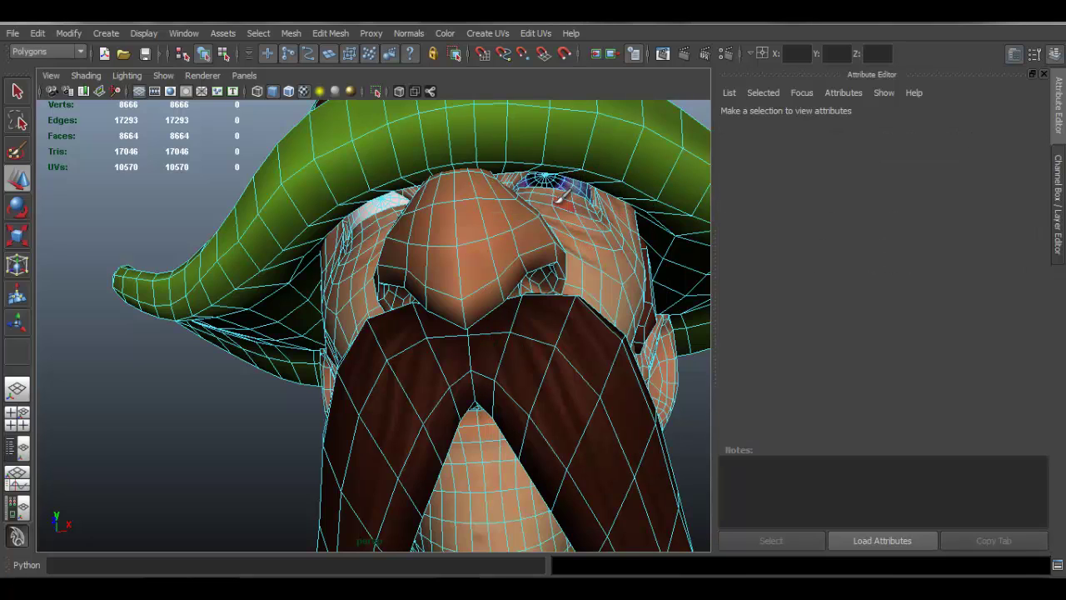
double_click(558, 200)
double_click(556, 185, "shift")
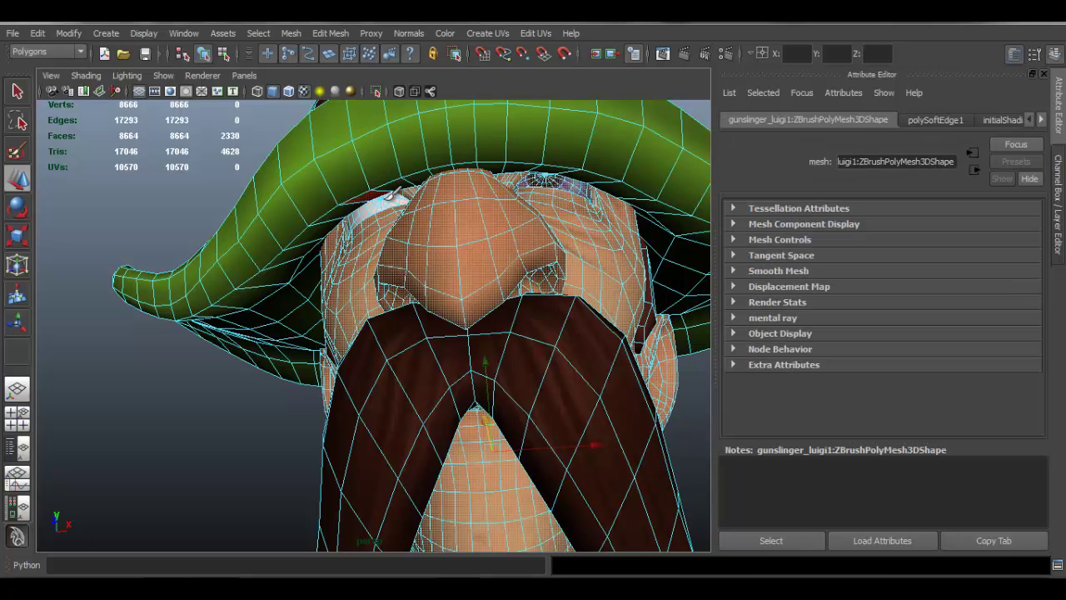
left_click(375, 91)
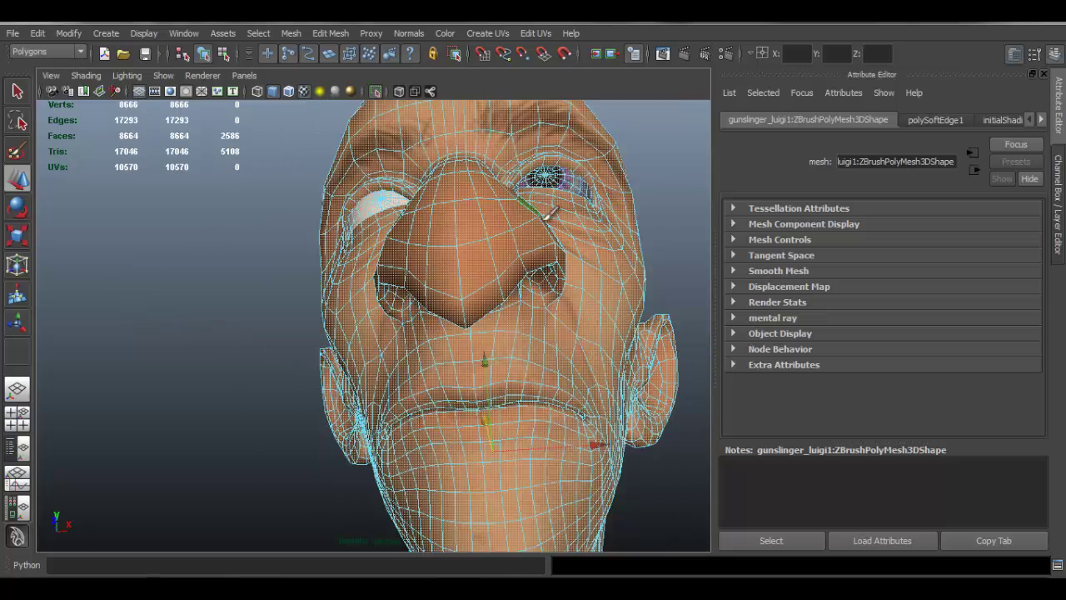
key("f")
right_click_drag(354, 228, 390, 206)
left_click(453, 190)
right_click_drag(325, 201, 455, 261, "alt")
scroll(492, 297, "up", 10)
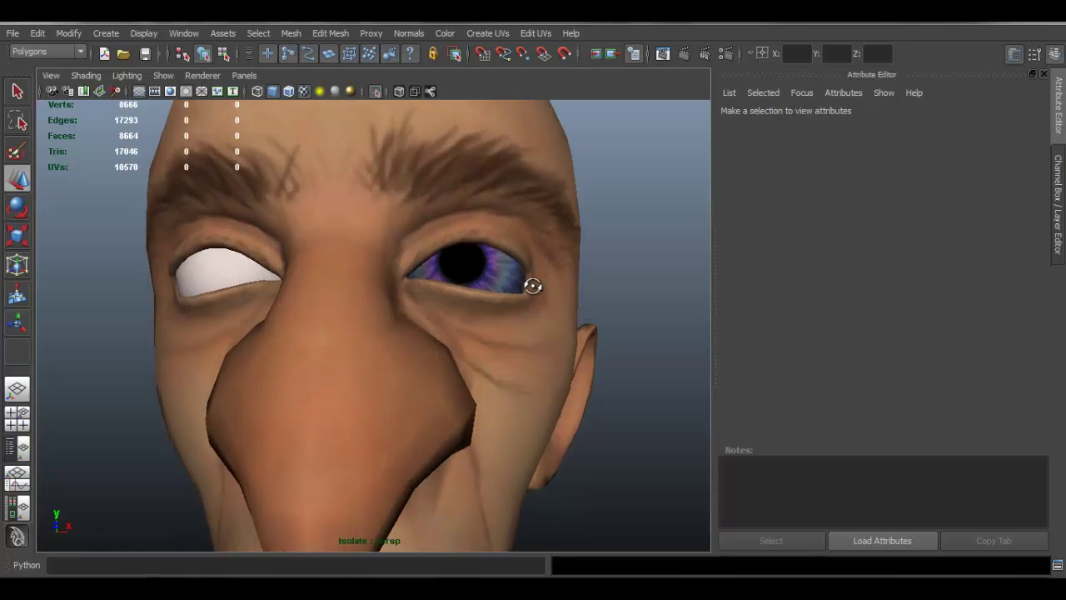
left_click_drag(532, 285, 416, 356, "alt")
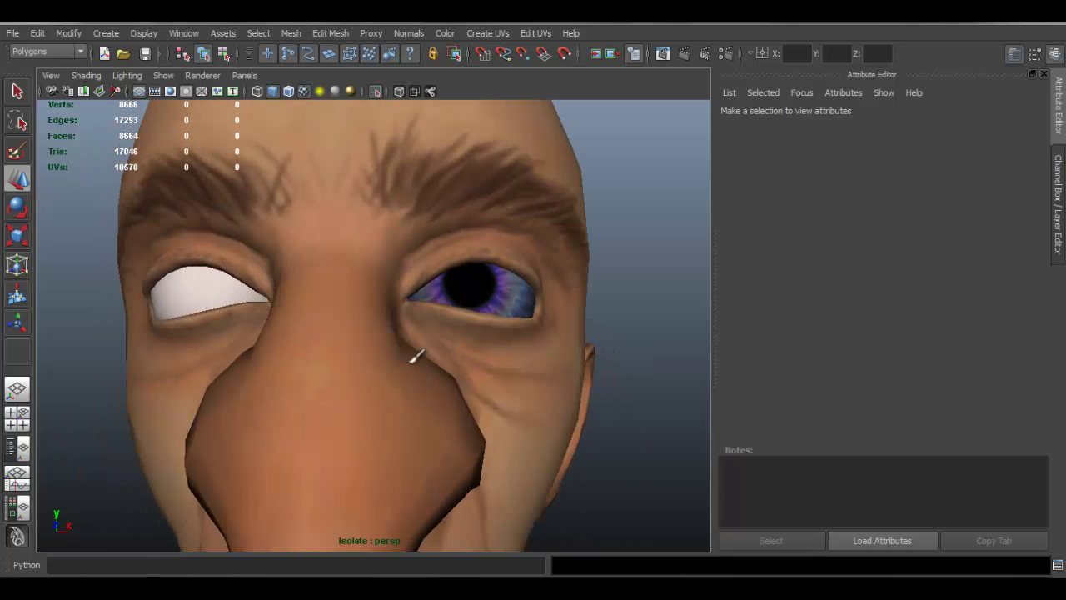
Open the UV Texture Editor for the head mesh and select all faces of the plain white eyeball.
left_click(414, 289)
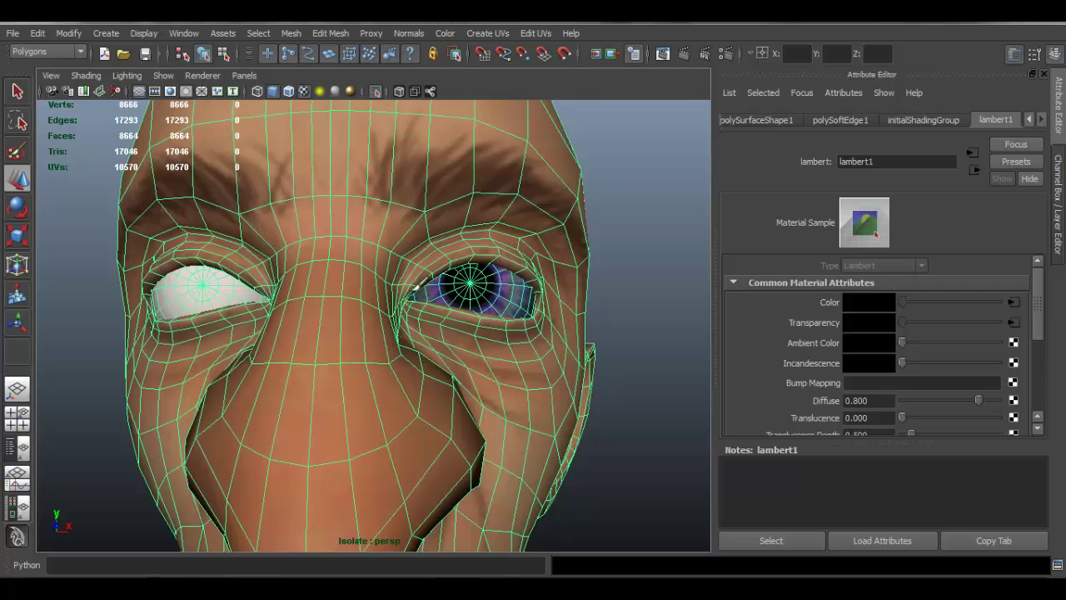
left_click(535, 33)
left_click(577, 361)
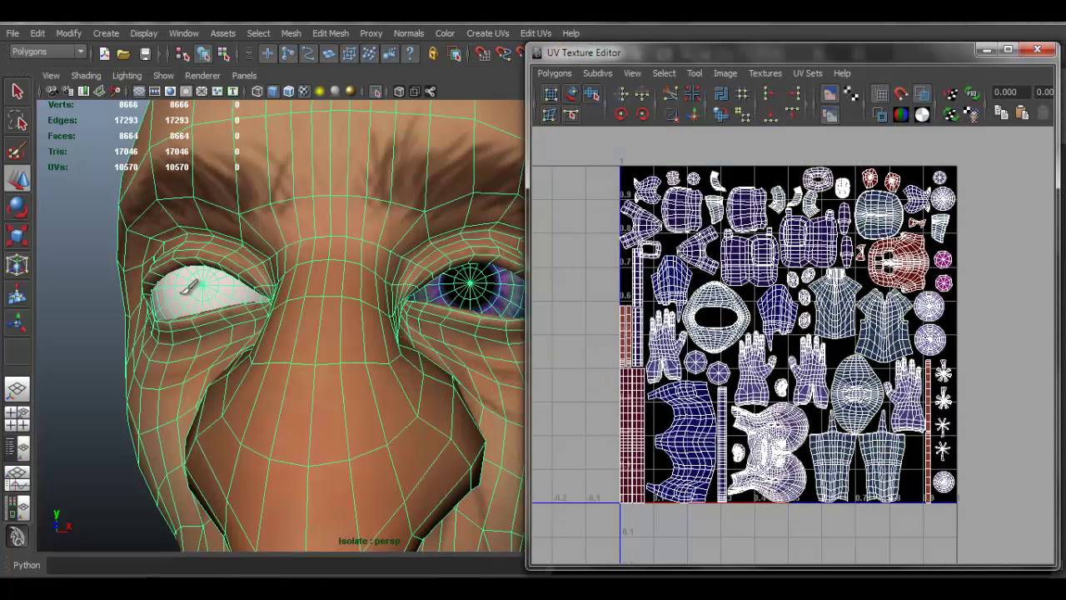
right_click_drag(182, 293, 182, 329)
double_click(208, 287)
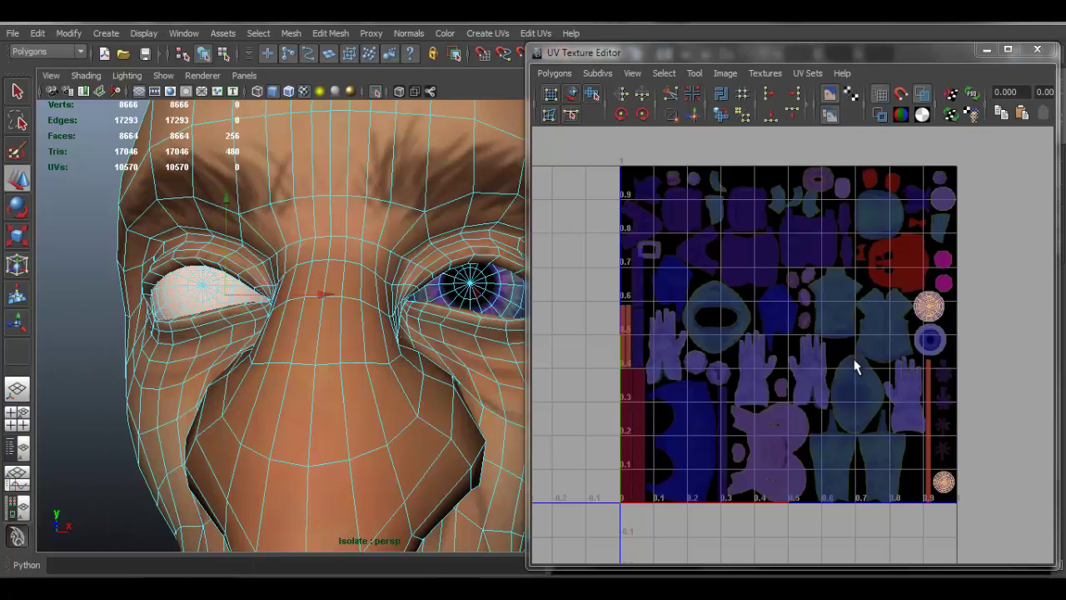
Select the entire UV shell of the white eyeball in the UV Texture Editor.
middle_click_drag(855, 366, 775, 359, "alt")
scroll(885, 295, "up", 5)
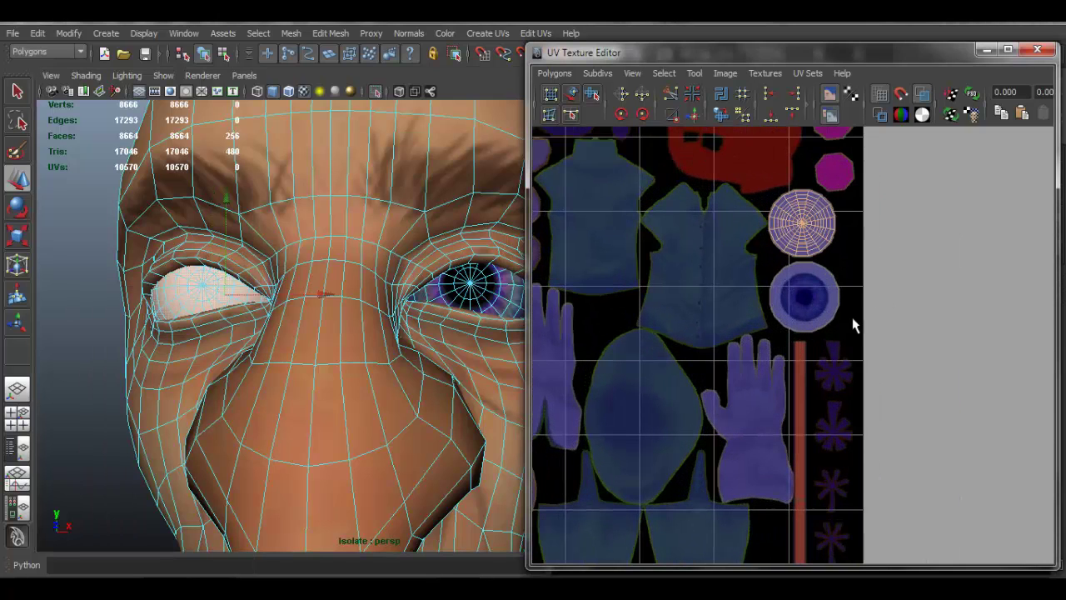
middle_click_drag(855, 325, 812, 289, "alt")
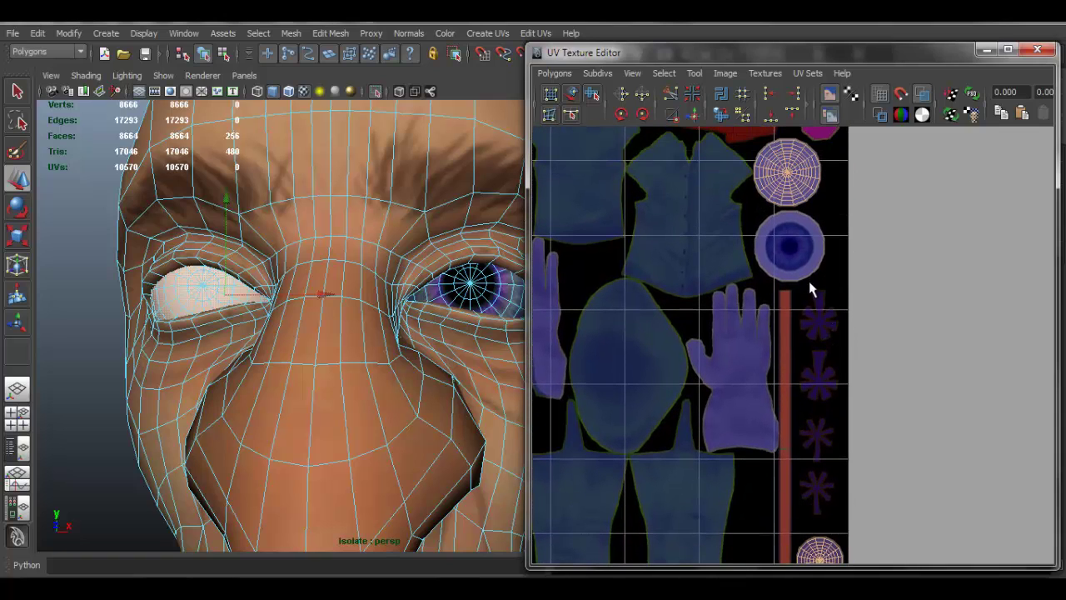
middle_click_drag(833, 399, 851, 243, "alt")
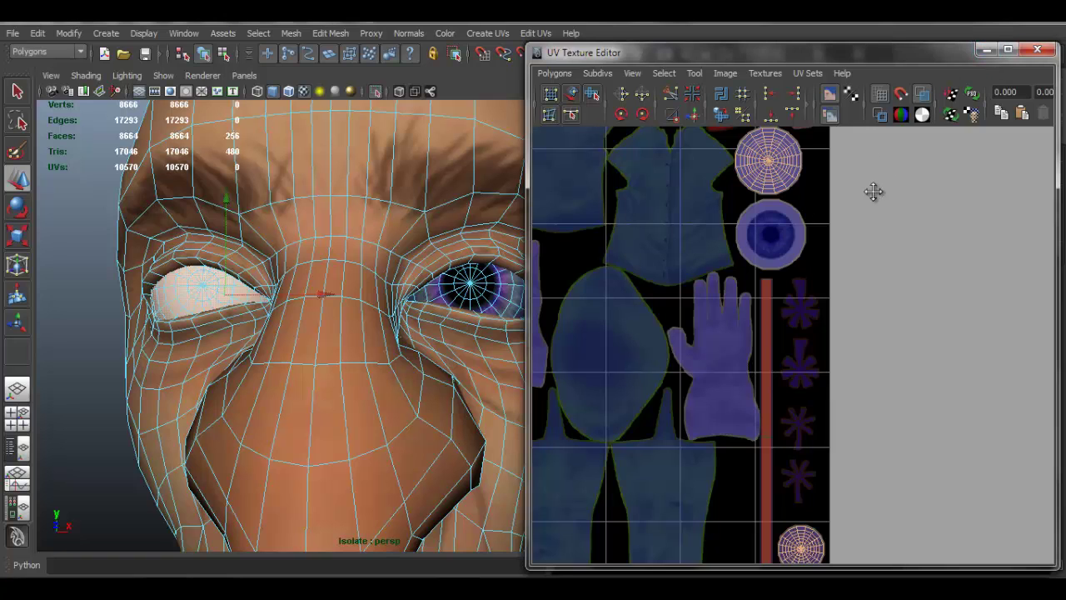
middle_click_drag(875, 193, 845, 261, "alt")
scroll(845, 252, "up", 5)
middle_click_drag(780, 236, 805, 316, "alt")
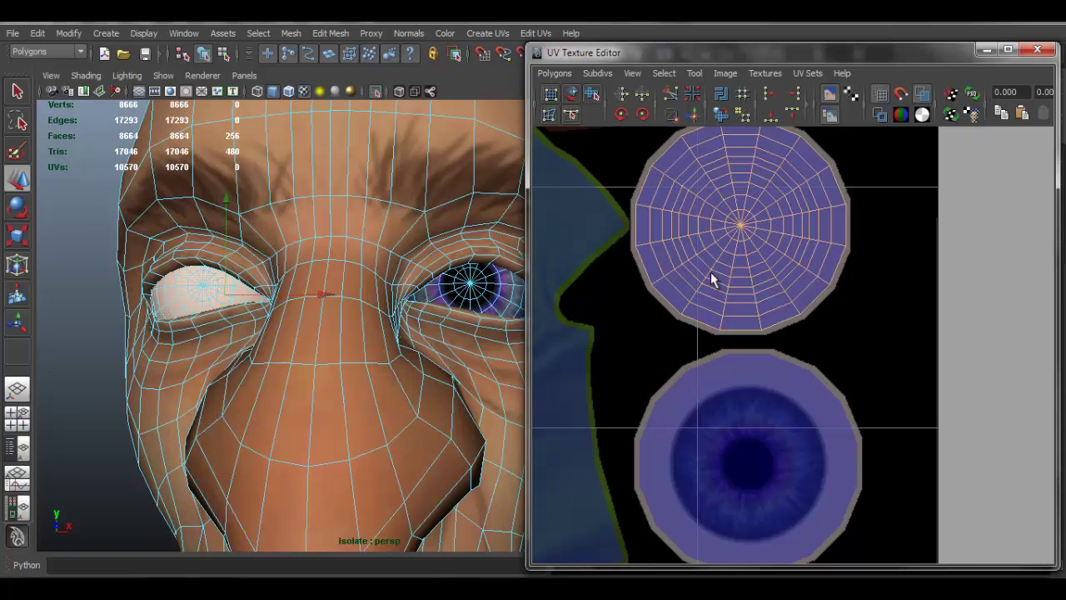
middle_click_drag(778, 314, 760, 316, "alt")
scroll(748, 249, "down", 1)
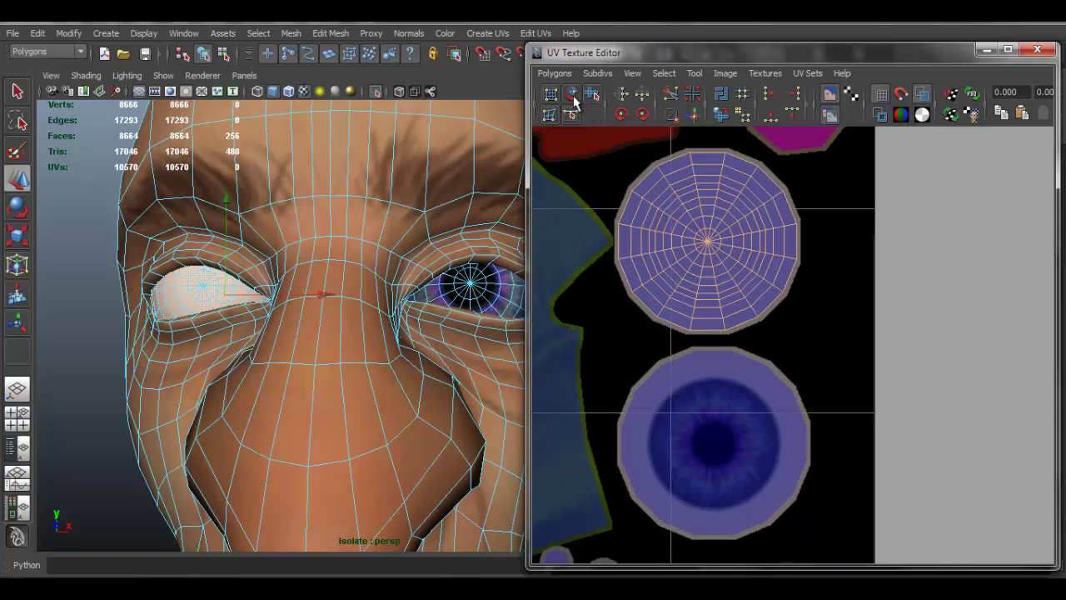
right_click_drag(710, 235, 752, 209)
left_click_drag(692, 190, 751, 280)
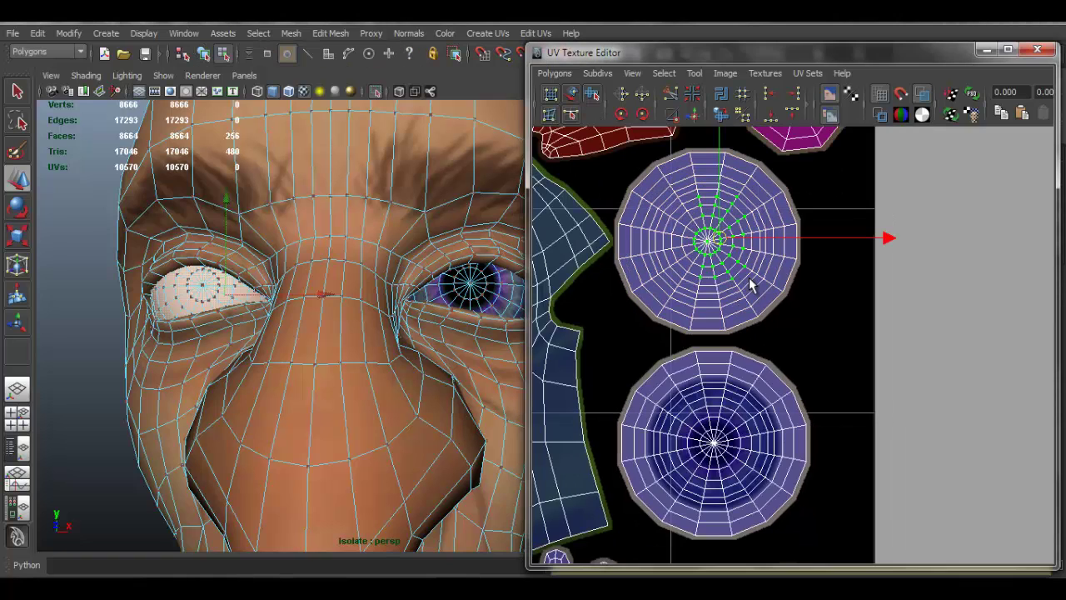
right_click(706, 235, "ctrl")
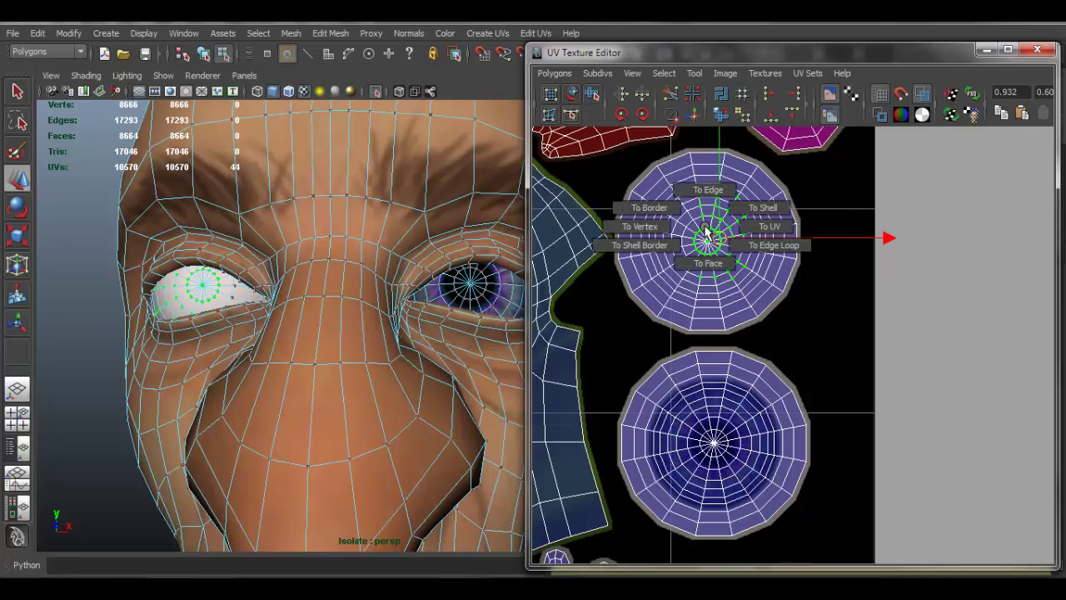
right_click_drag(712, 225, 762, 208, "ctrl")
Move the white eyeball's UV shell onto the iris texture, align it with the other eye's shell, and minimize the UV Texture Editor.
left_click_drag(714, 264, 730, 463)
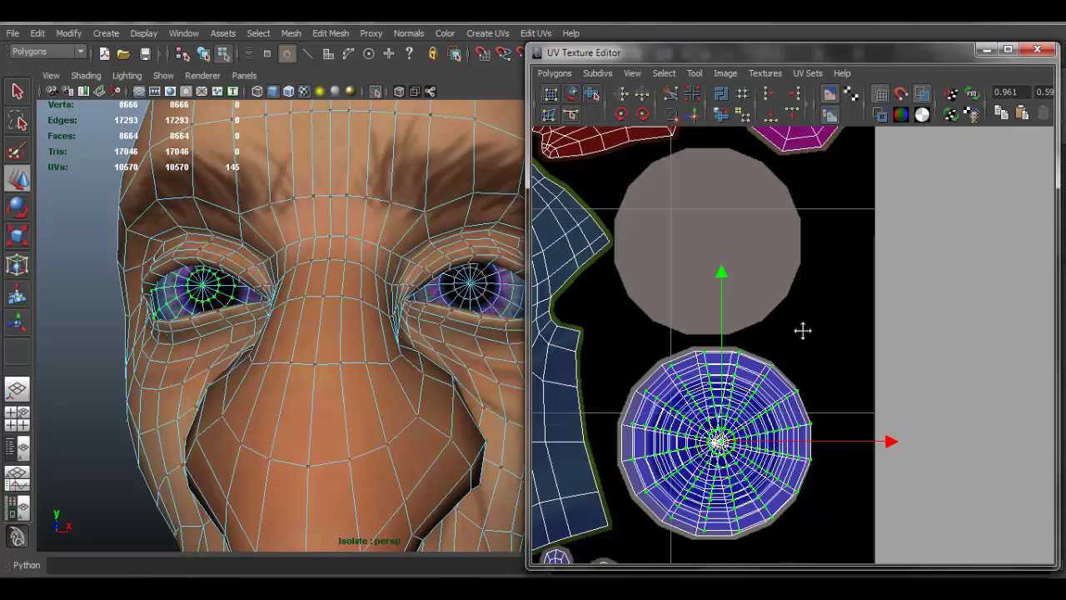
middle_click_drag(802, 331, 833, 264, "alt")
right_click_drag(721, 379, 789, 366, "alt")
middle_click_drag(765, 325, 831, 213, "alt")
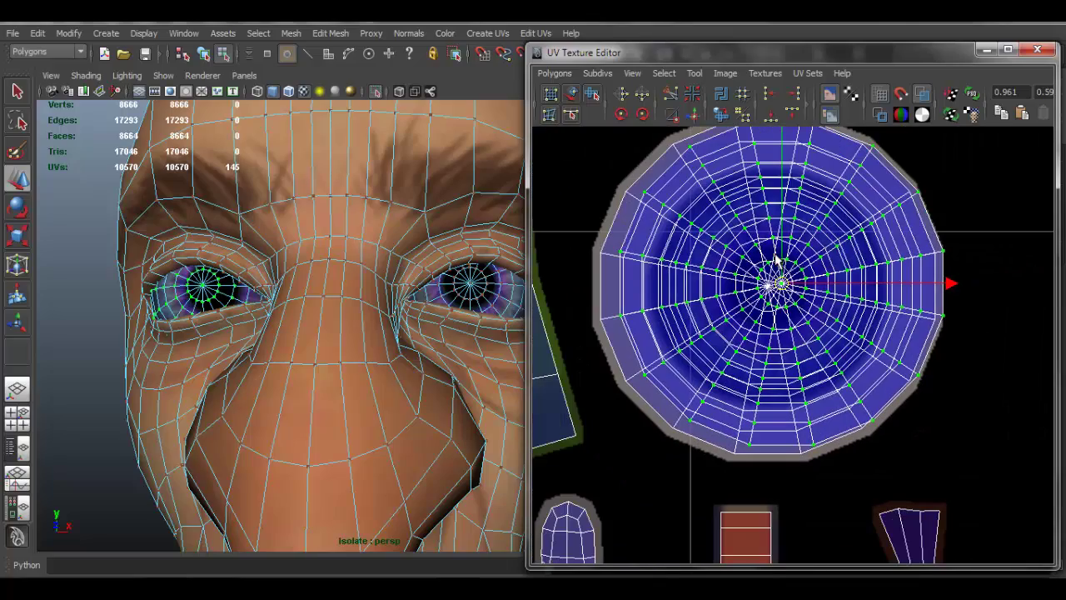
left_click_drag(779, 284, 764, 286)
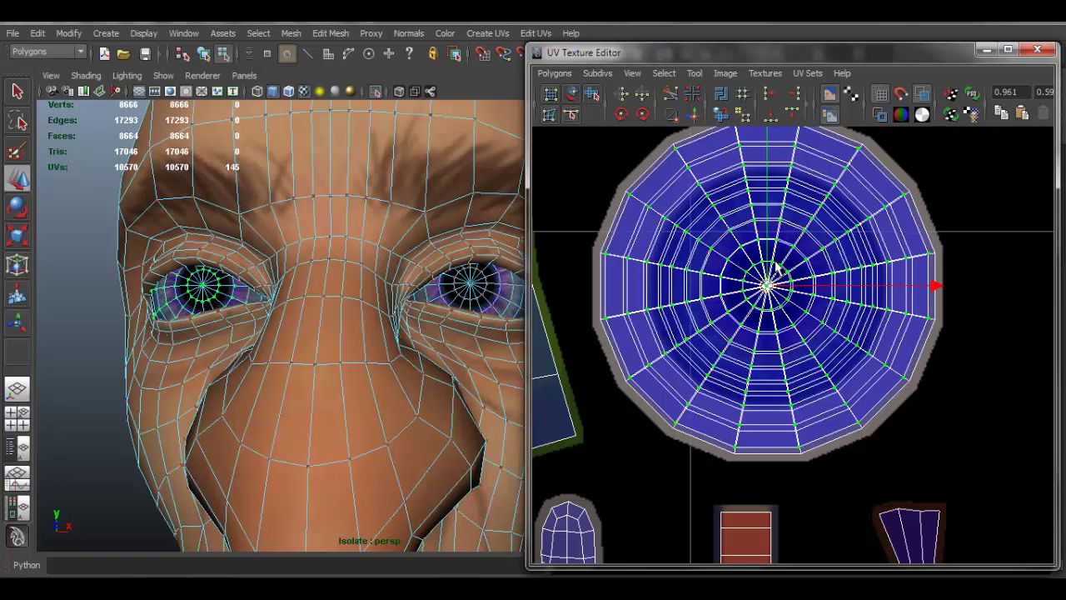
left_click_drag(767, 286, 768, 287)
left_click(986, 50)
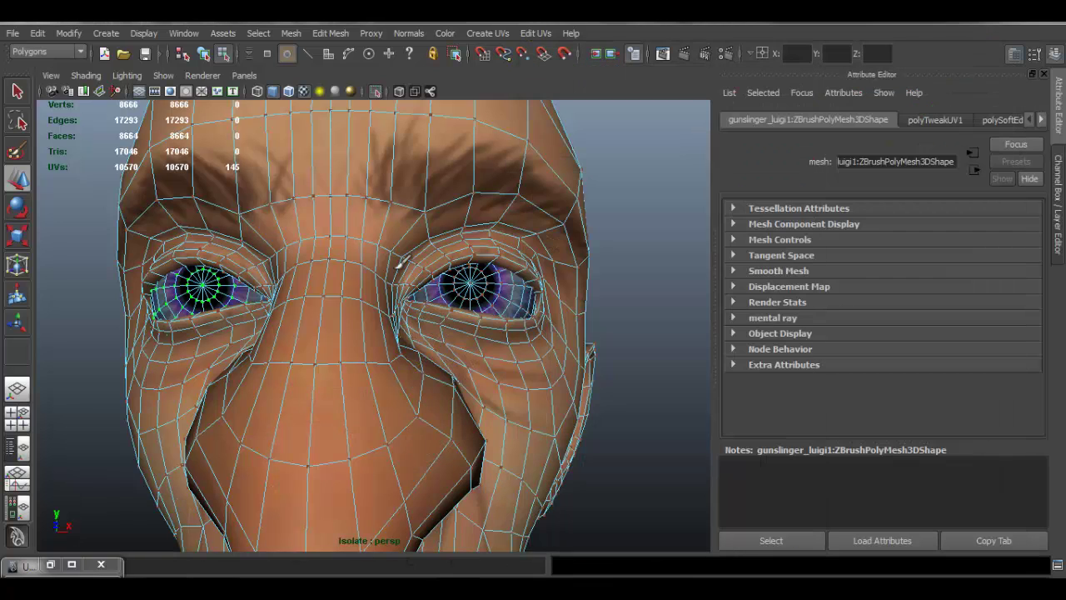
Return the head mesh to object selection mode.
right_click_drag(396, 263, 466, 235)
left_click(641, 208)
key("F8")
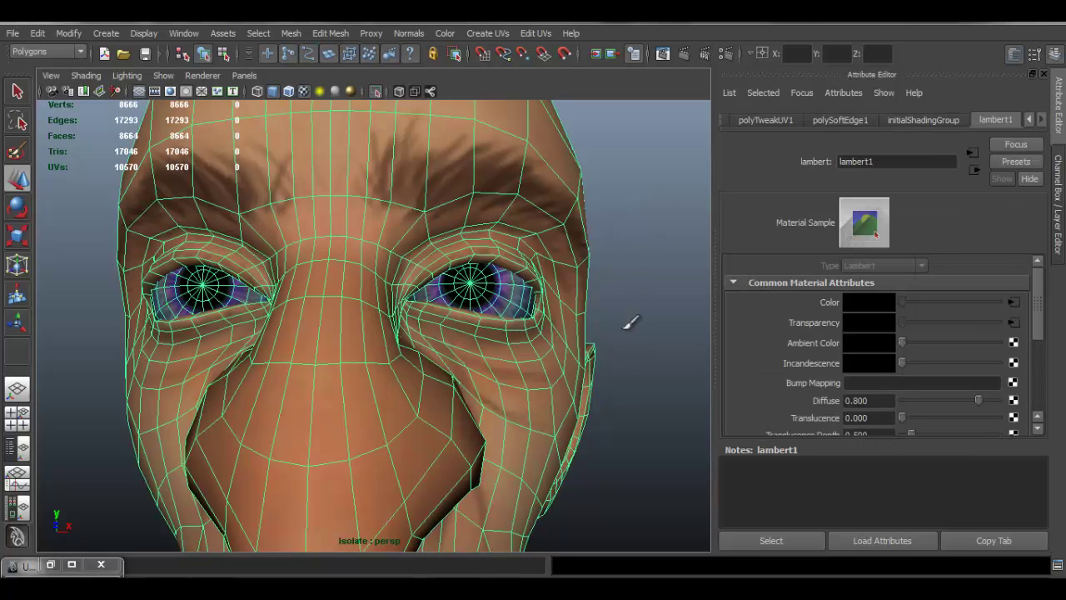
key("f")
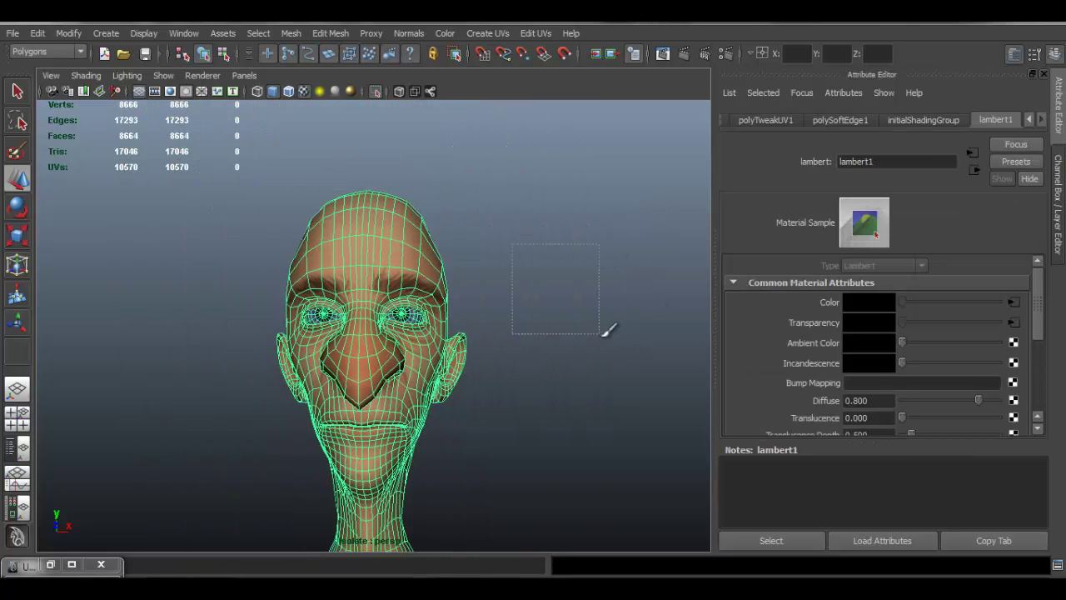
left_click_drag(475, 361, 421, 327, "alt")
right_click_drag(308, 254, 433, 256, "alt")
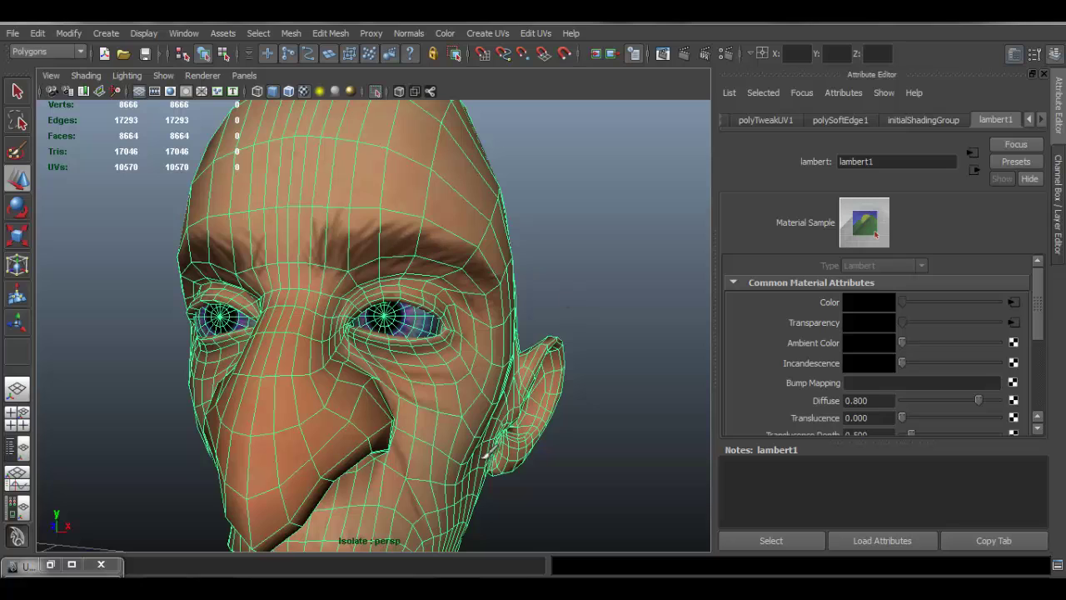
Switch to Photoshop, show the UV wireframe on Layer 1, and place the iris on Layer 2 beneath it.
key("alt+Tab")
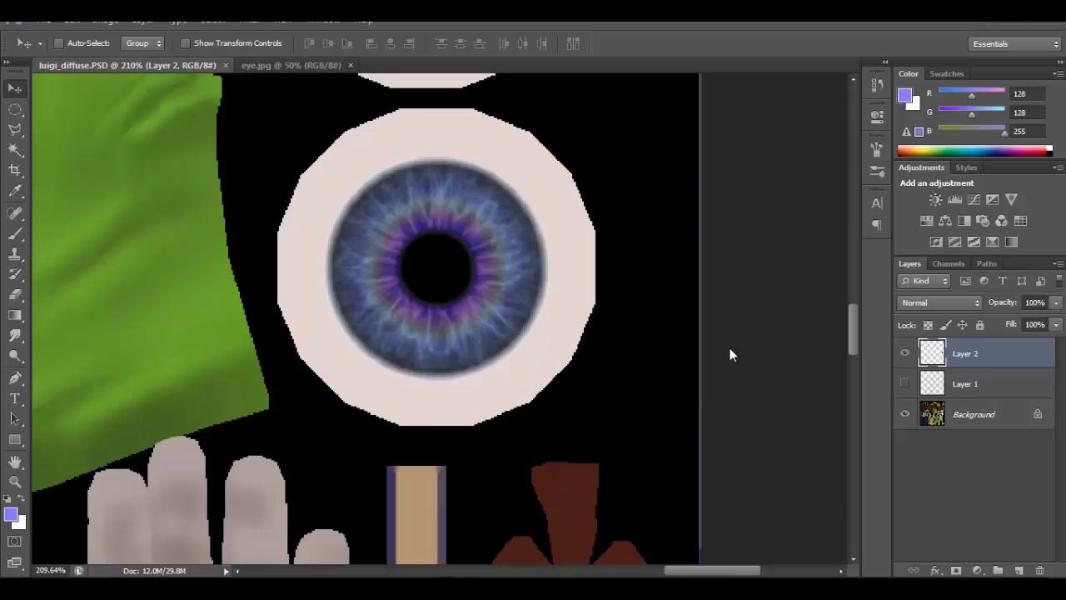
left_click(905, 384)
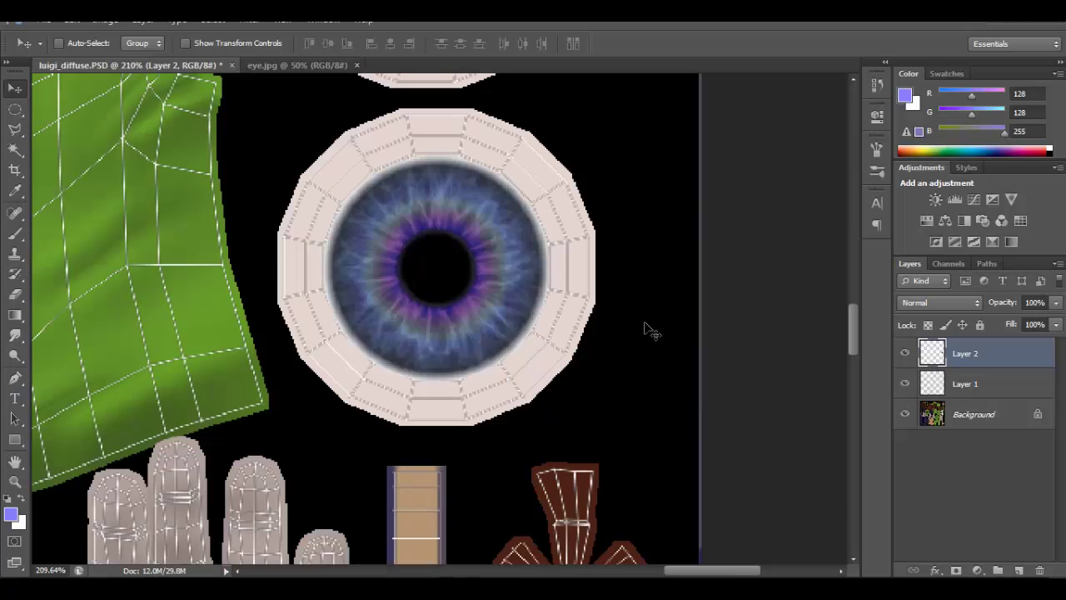
left_click_drag(963, 356, 962, 396)
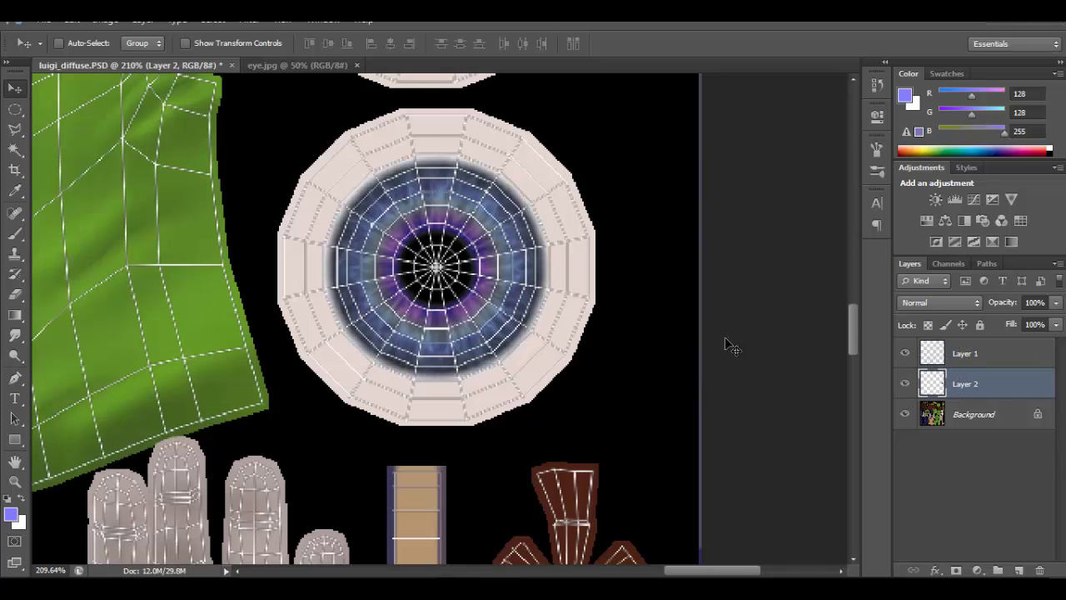
Scale the iris on Layer 2 down to 52.90% and center it on the eye's UV wireframe.
key("ctrl+t")
left_click_drag(549, 379, 470, 302, "shift")
left_click_drag(434, 245, 473, 285)
left_click_drag(506, 340, 487, 296, "shift")
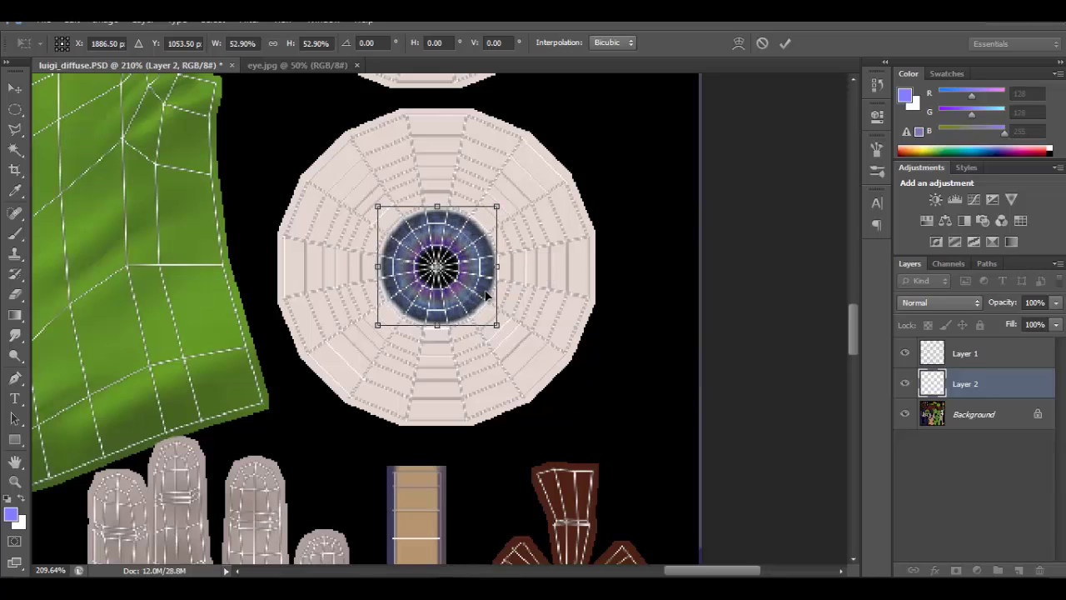
key("Return")
Hide the UV wireframe on Layer 1 and save luigi_diffuse.PSD.
left_click(903, 353)
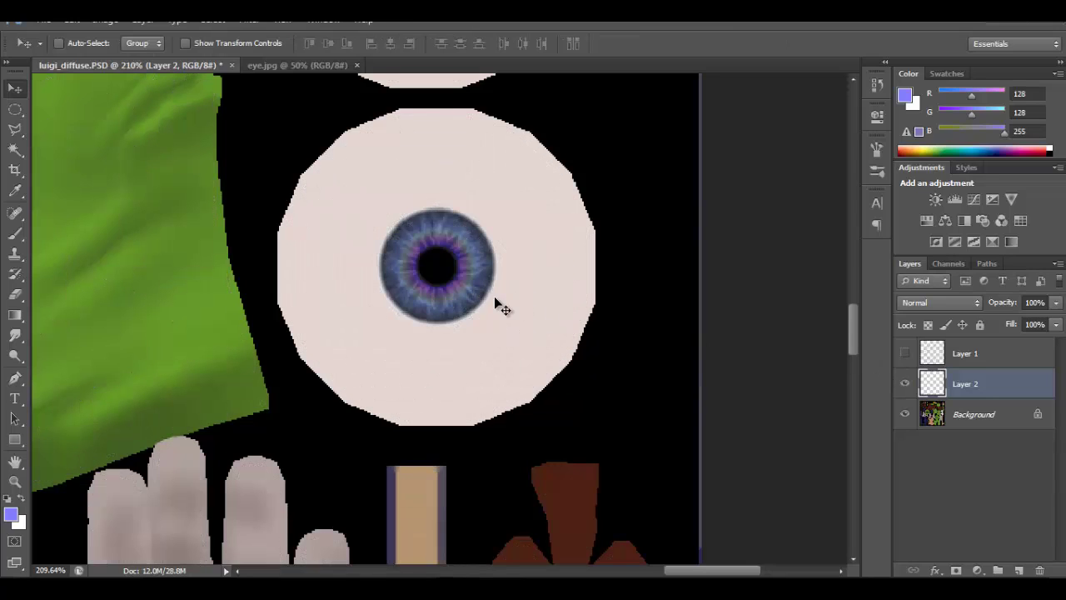
key("ctrl+s")
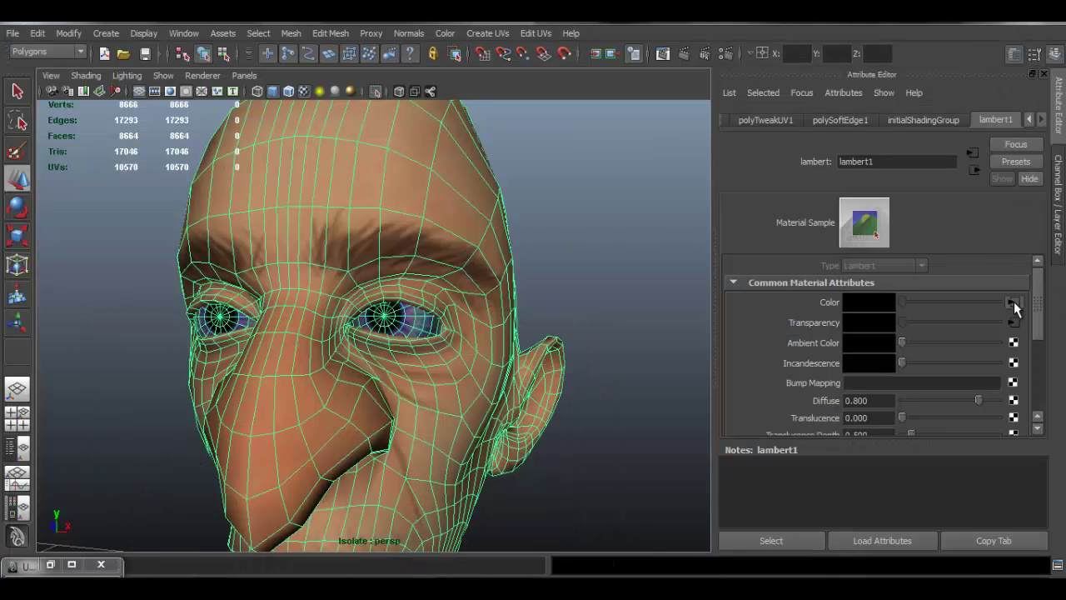
Switch to Maya, reload luigi_diffuse.PSD in the psdFileTex1 node of lambert1's color, and deselect the head mesh.
left_click(1013, 302)
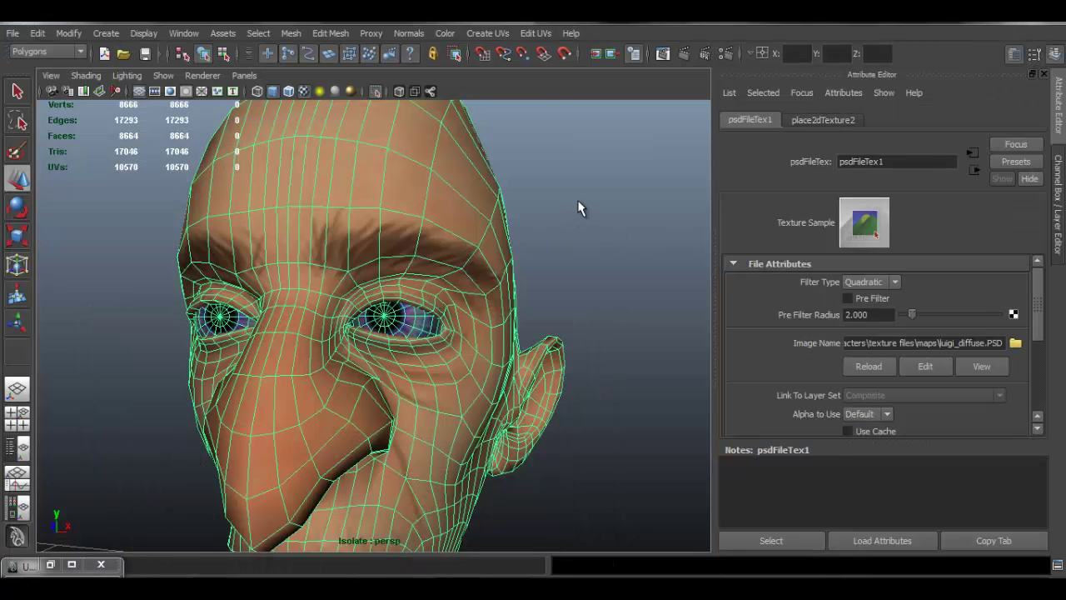
right_click_drag(459, 207, 551, 155)
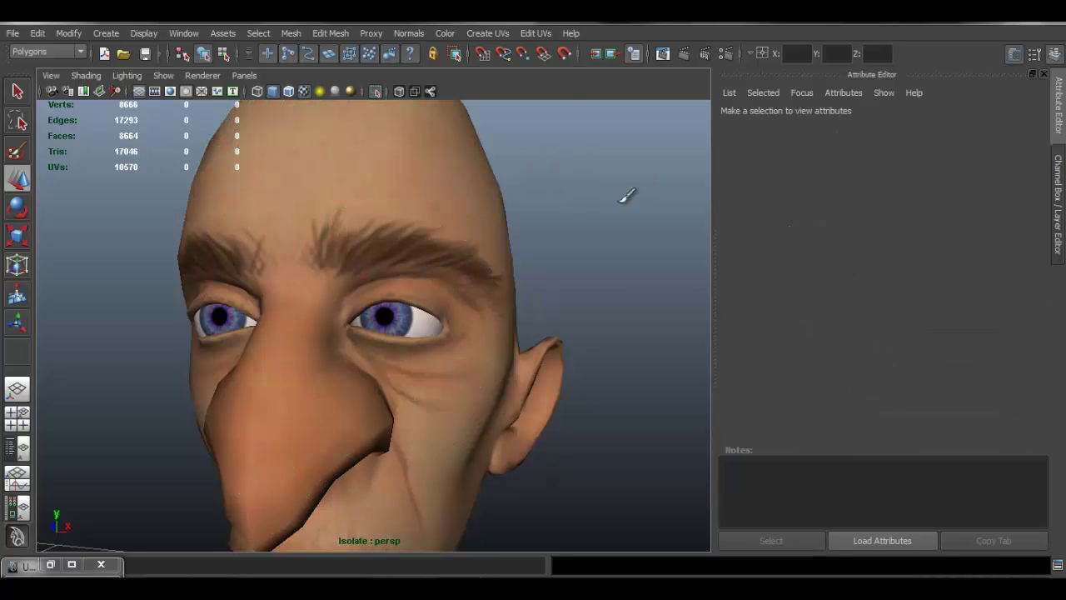
left_click(439, 196)
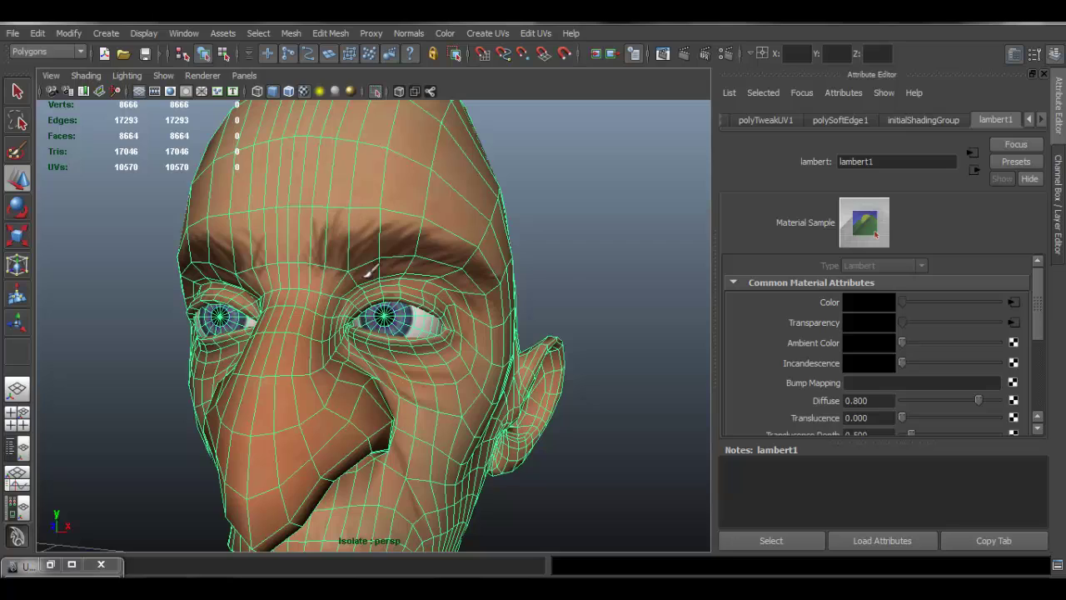
left_click(1012, 302)
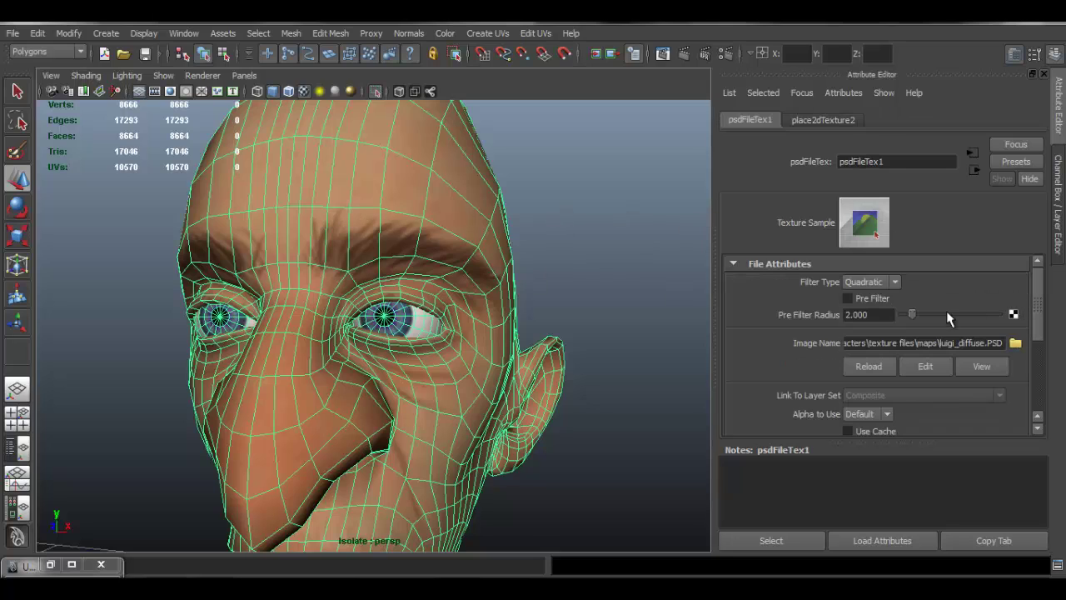
left_click(876, 367)
left_click(652, 169)
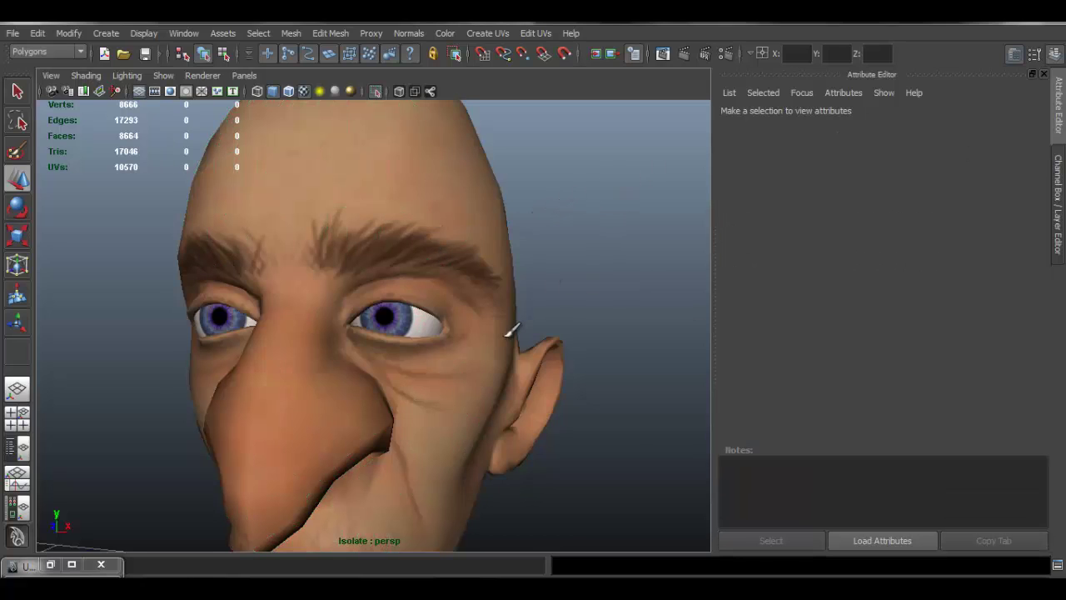
left_click_drag(511, 328, 418, 308, "alt")
scroll(408, 309, "down", 5)
scroll(401, 310, "up", 3)
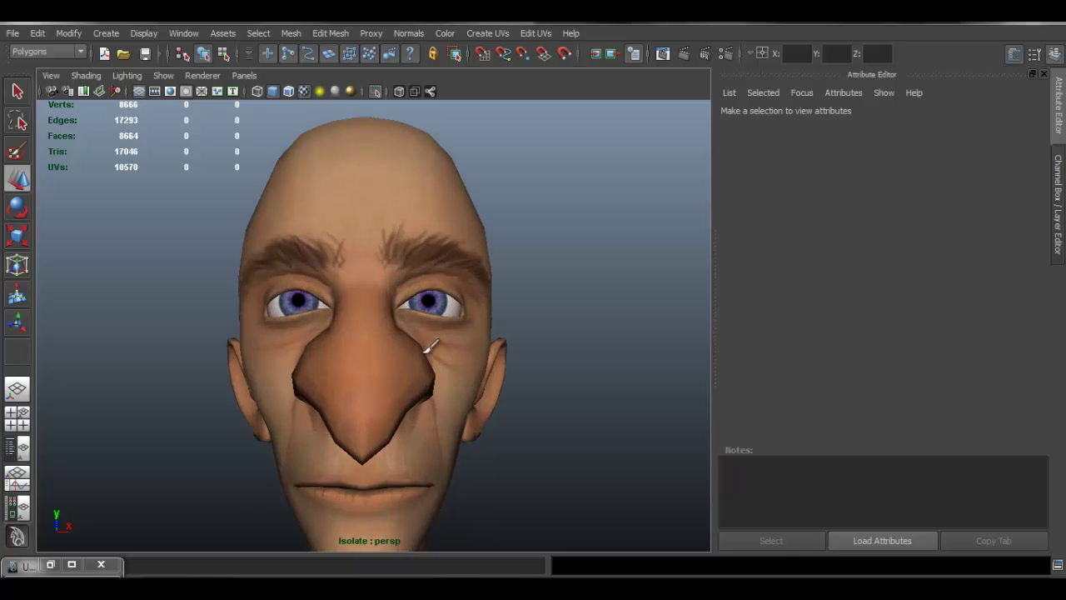
Examine the painted irises on the isolated head from several angles and distances.
left_click_drag(435, 350, 381, 351, "alt")
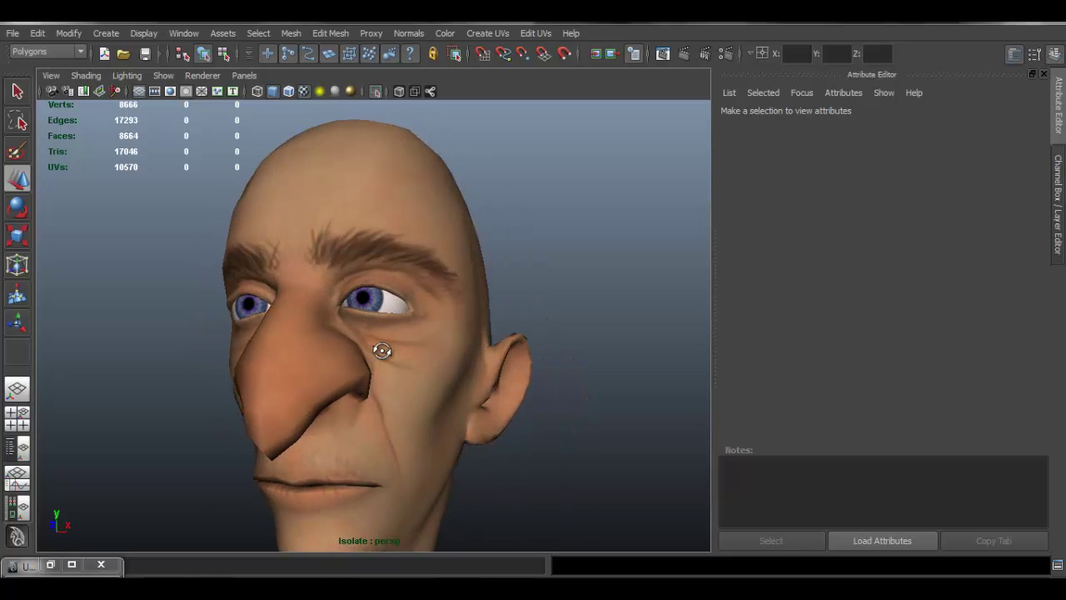
right_click_drag(391, 344, 433, 335, "alt")
mouse_move(433, 335)
left_mouse_down("alt")
mouse_move(459, 333)
mouse_move(442, 353)
left_mouse_up("alt")
right_click_drag(442, 353, 477, 333, "alt")
middle_click_drag(477, 333, 457, 281, "alt")
left_click_drag(456, 282, 502, 315, "alt")
middle_click_drag(509, 322, 416, 256, "alt")
left_click_drag(493, 309, 545, 312, "alt")
middle_click_drag(483, 317, 566, 316, "alt")
left_click_drag(566, 316, 502, 322, "alt")
right_click_drag(502, 322, 471, 295, "alt")
left_click_drag(345, 291, 411, 266, "alt")
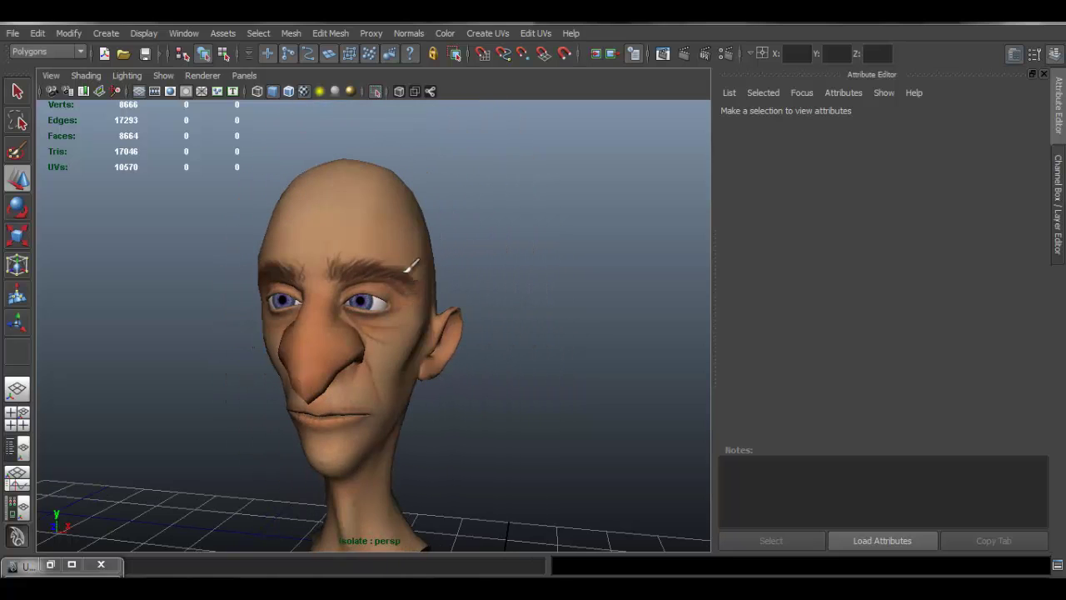
Turn off the isolated view of the head to show the whole character.
left_click(376, 88)
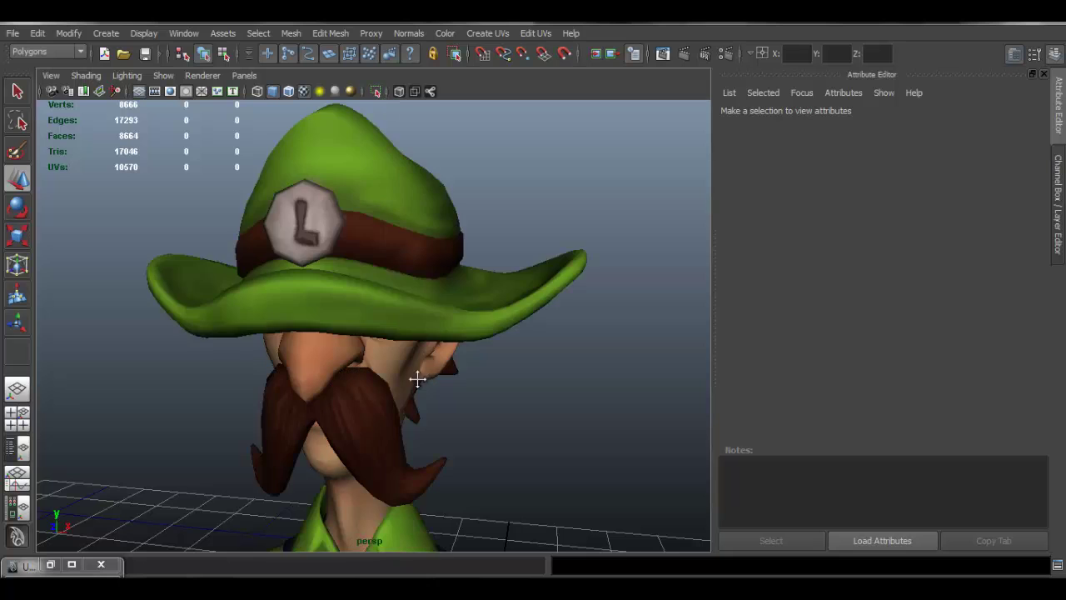
middle_click_drag(416, 379, 426, 288, "alt")
mouse_move(426, 287)
left_mouse_down("alt")
mouse_move(507, 238)
mouse_move(469, 234)
mouse_move(421, 271)
left_mouse_up("alt")
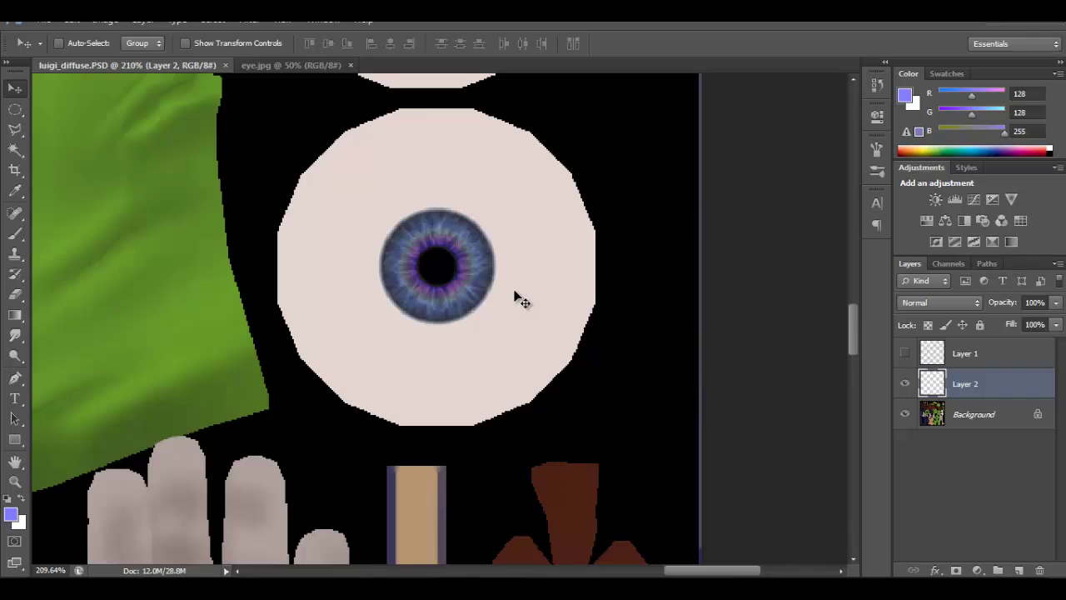
Switch to Photoshop and examine the brown boot pieces in the luigi_diffuse.PSD texture.
key("ctrl+0")
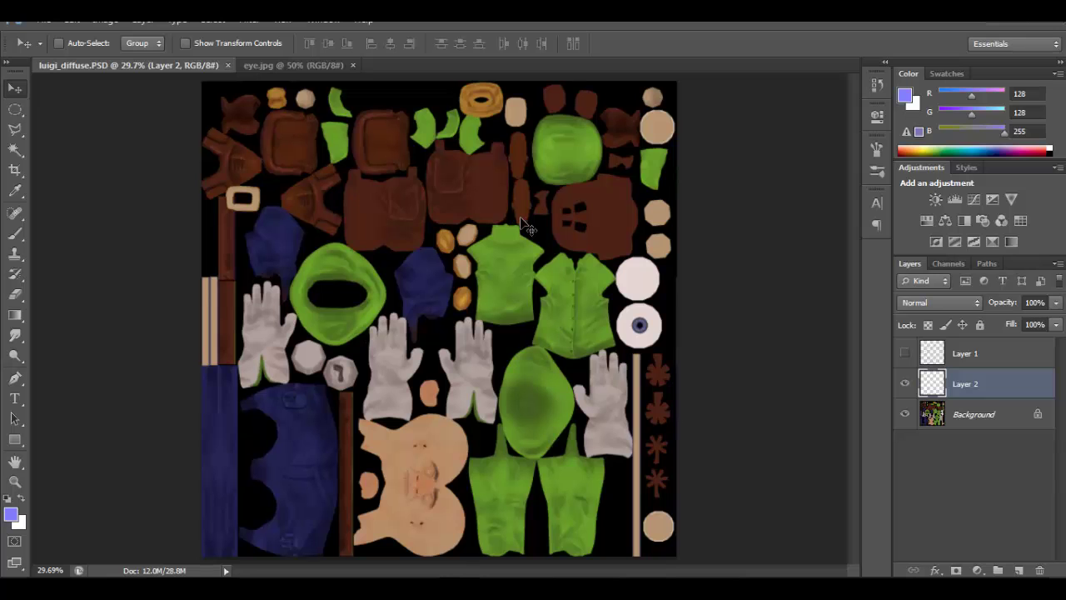
left_click_drag(343, 163, 441, 198, "ctrl")
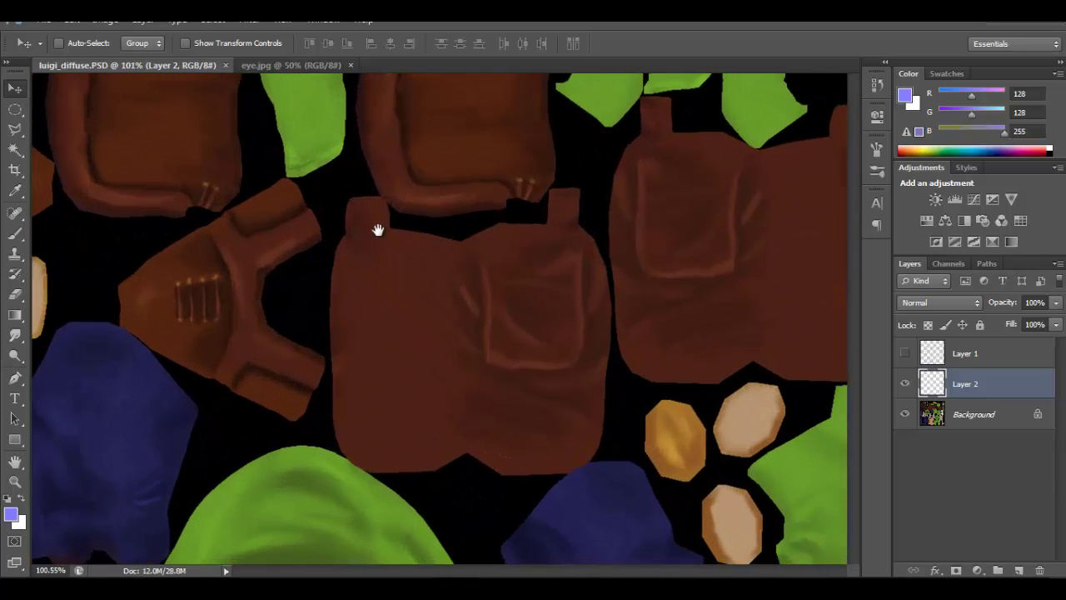
left_click_drag(353, 229, 562, 190)
left_click_drag(519, 241, 525, 321)
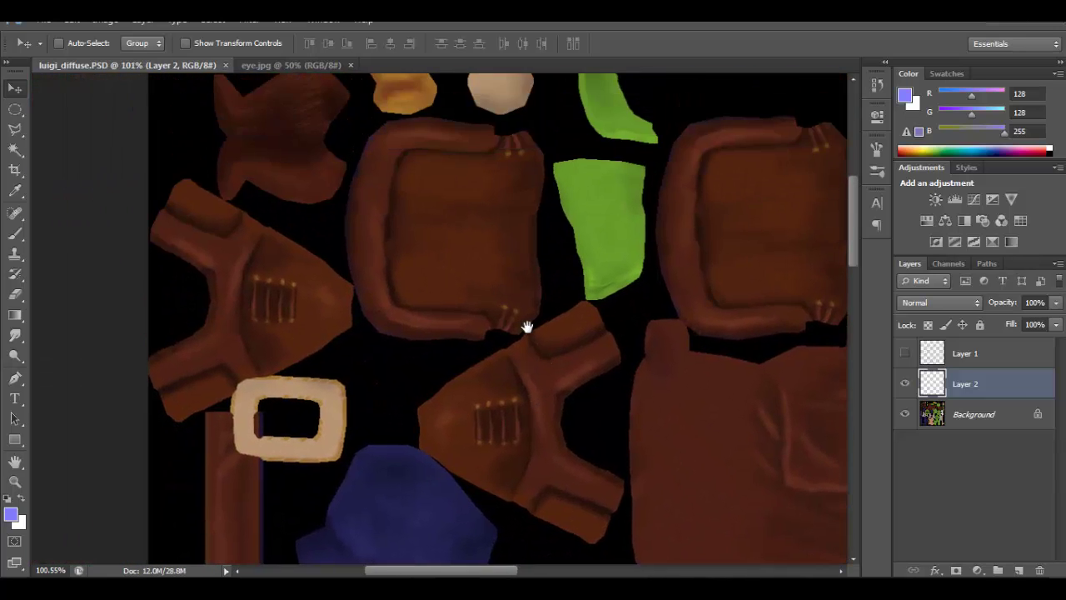
left_click_drag(523, 278, 482, 258)
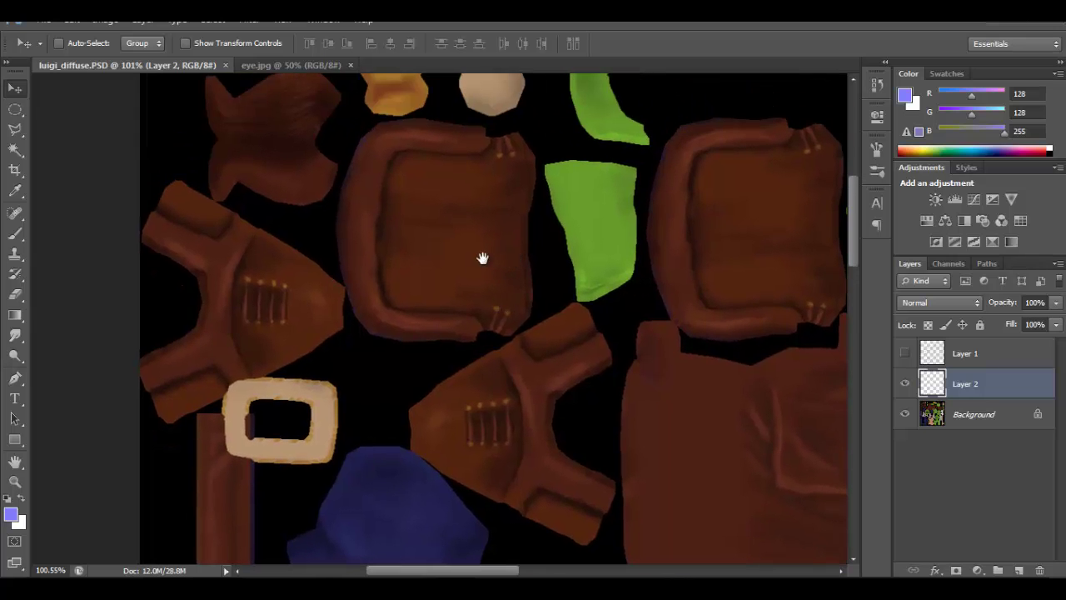
left_click_drag(423, 200, 287, 71)
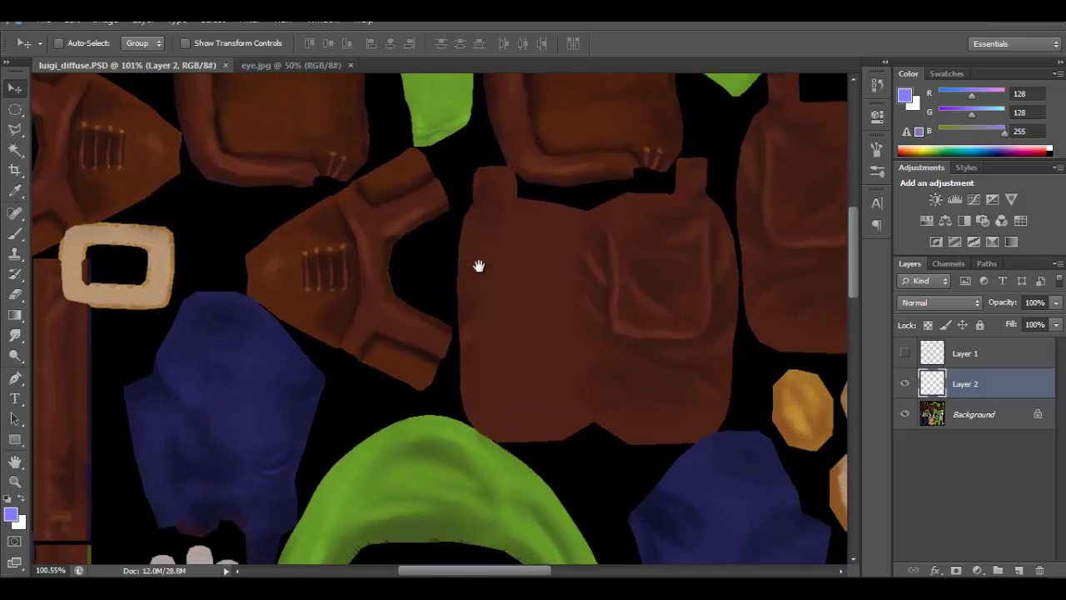
left_click_drag(507, 295, 596, 421)
left_click_drag(454, 248, 491, 280)
left_click_drag(454, 222, 450, 215)
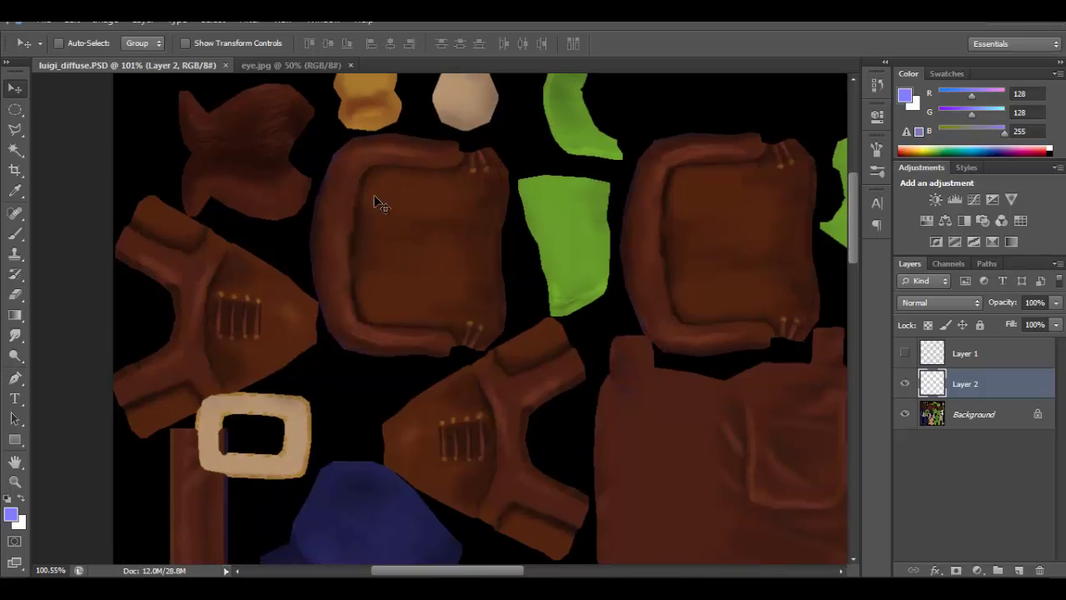
Create a new layer above Layer 2 and set up a black soft round brush at 26% opacity.
left_click(1019, 570)
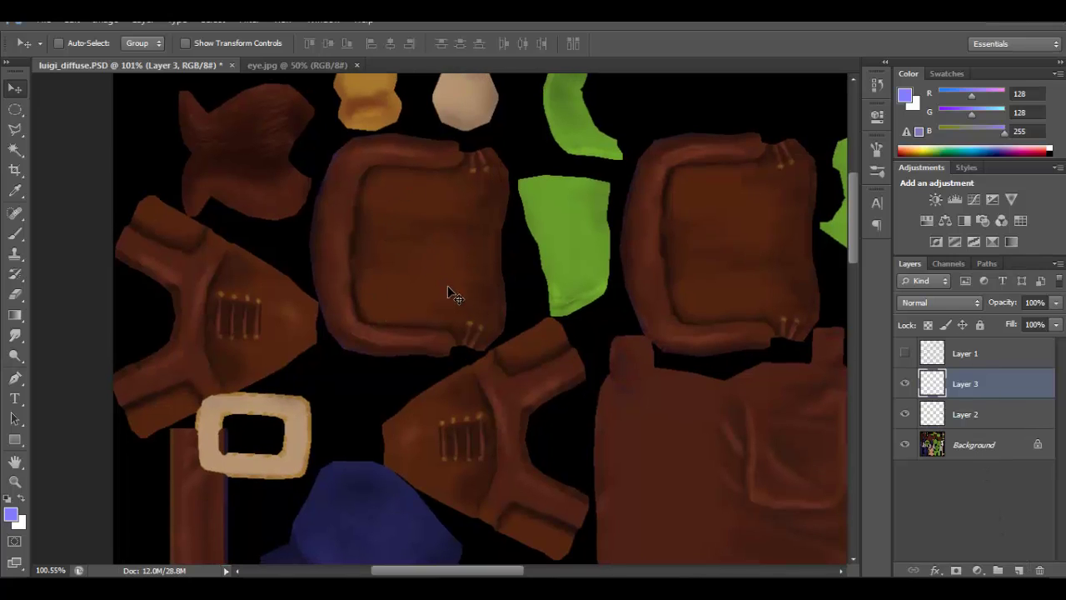
left_click(15, 274)
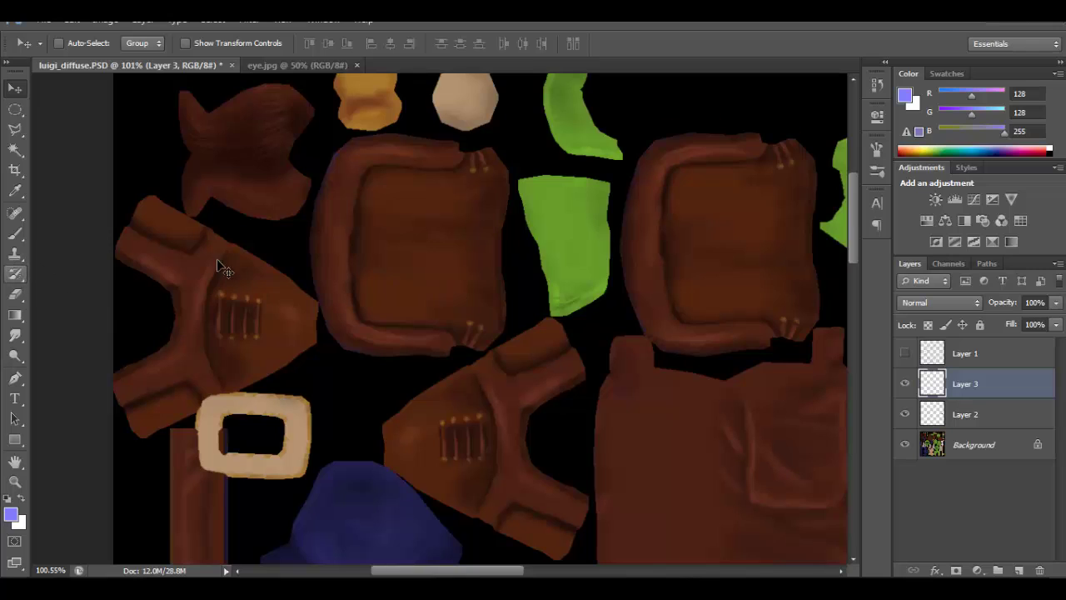
left_click(20, 234)
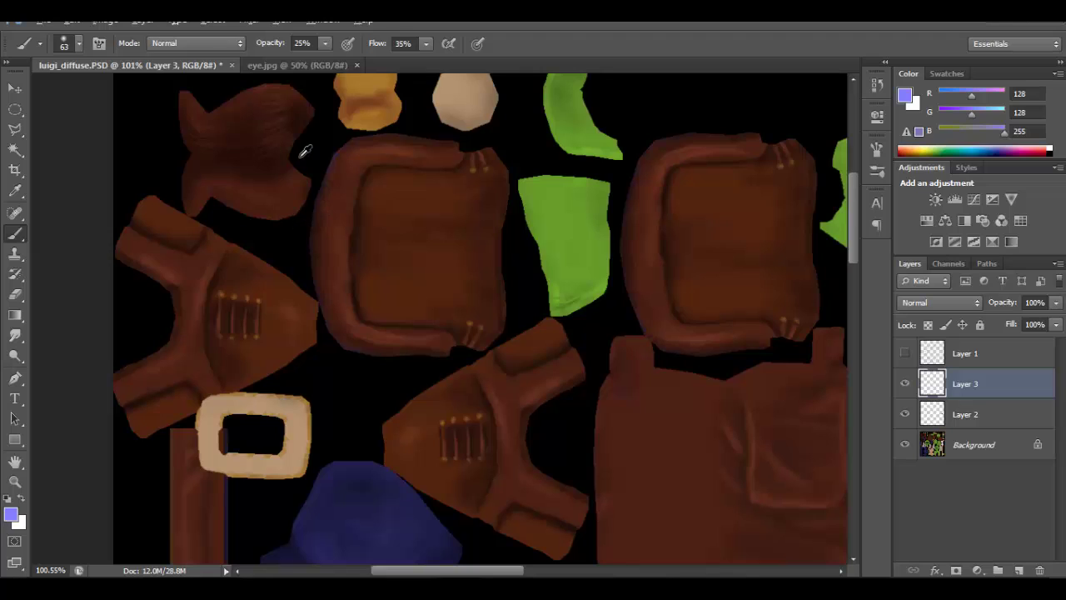
left_click(298, 243, "alt")
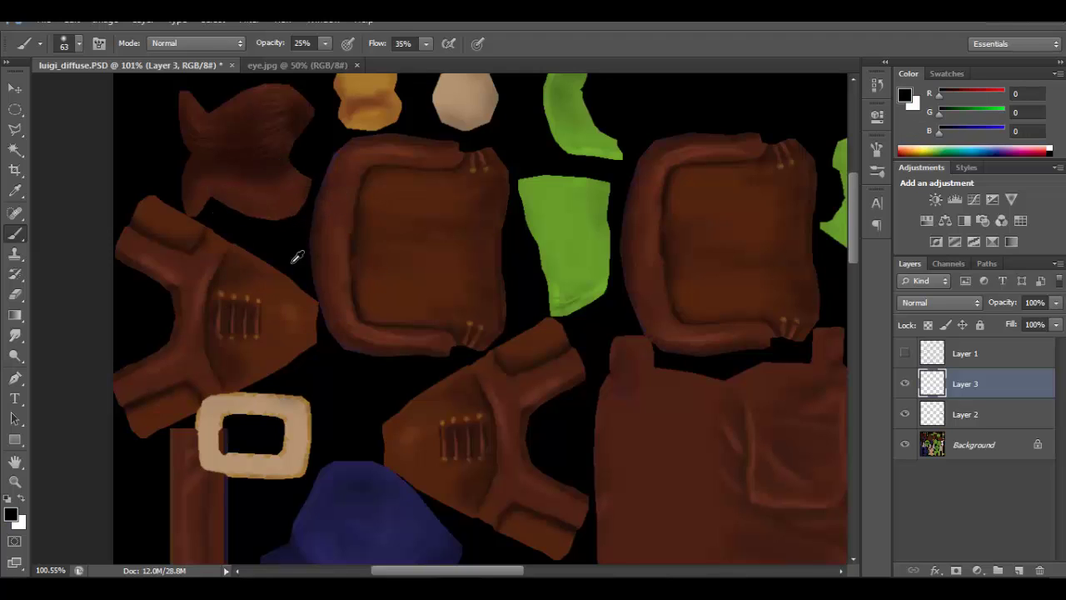
left_click(324, 43)
left_click(326, 58)
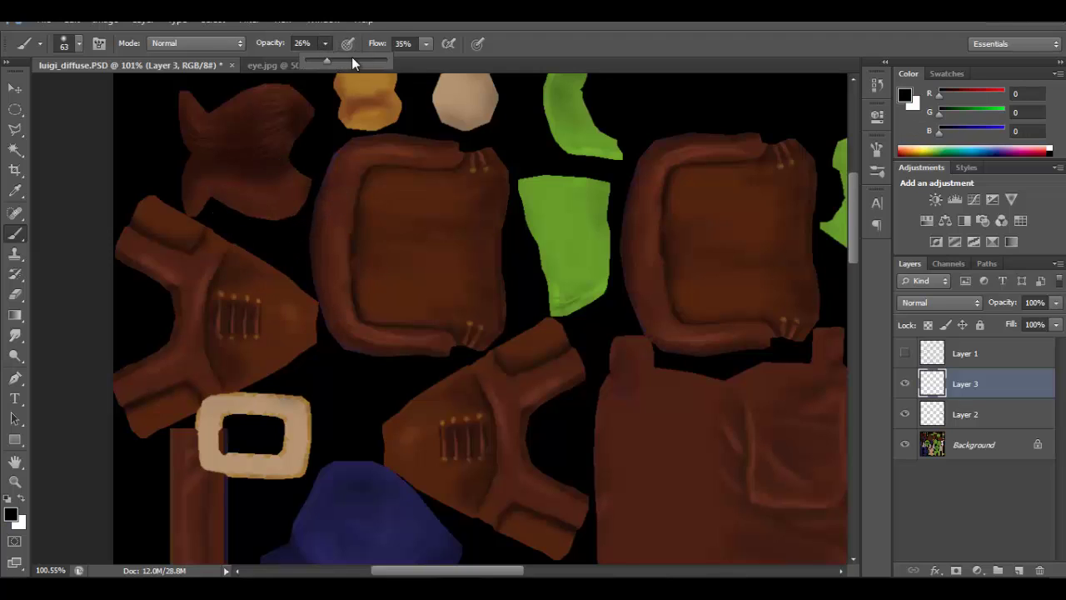
left_click(425, 43)
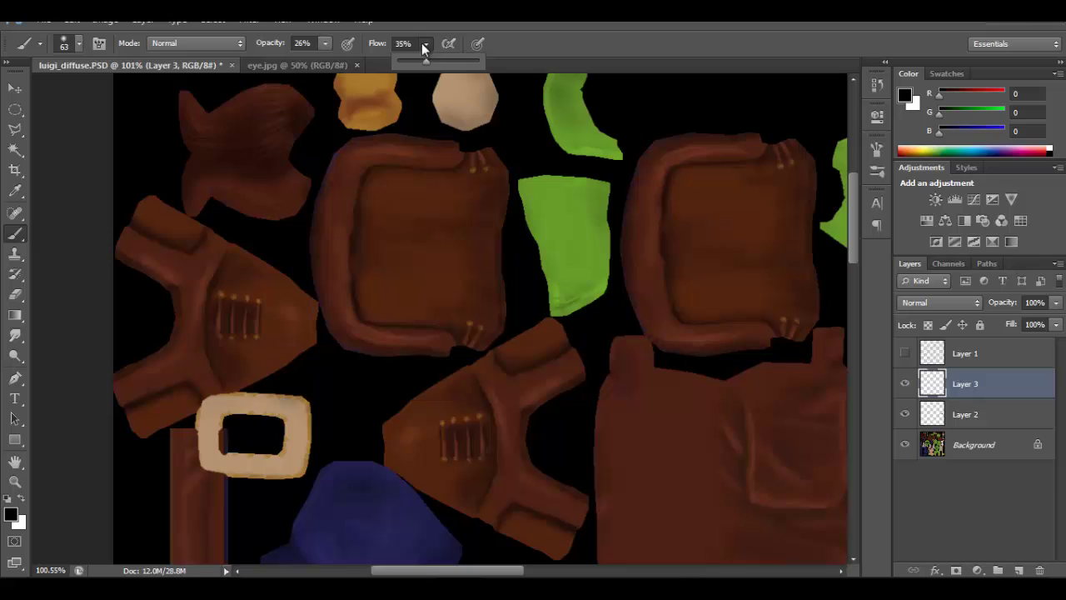
left_click(79, 42)
left_click(80, 168)
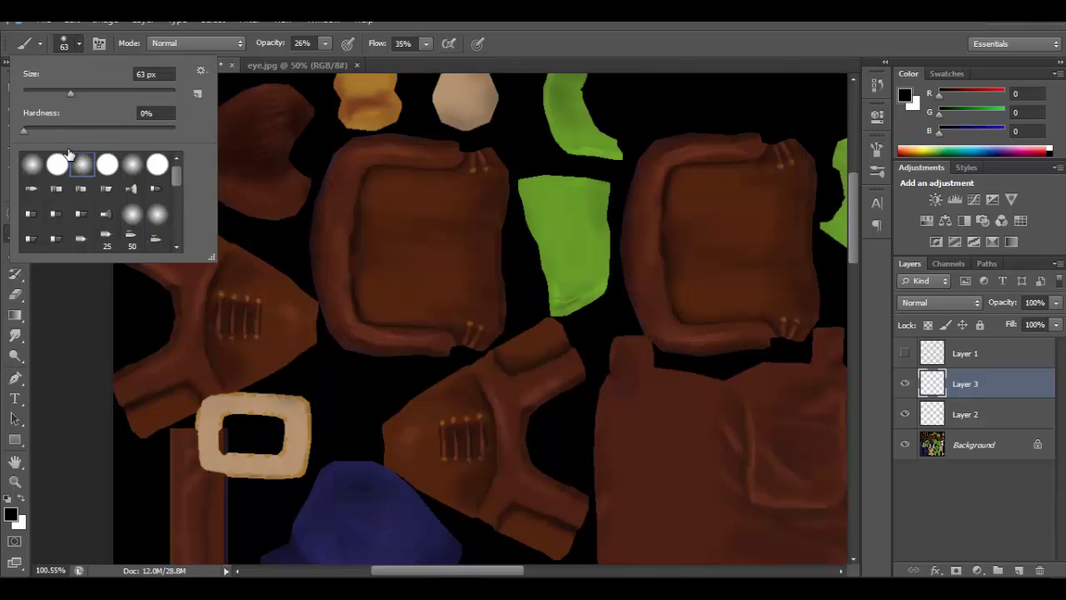
left_click(34, 164)
key("Return")
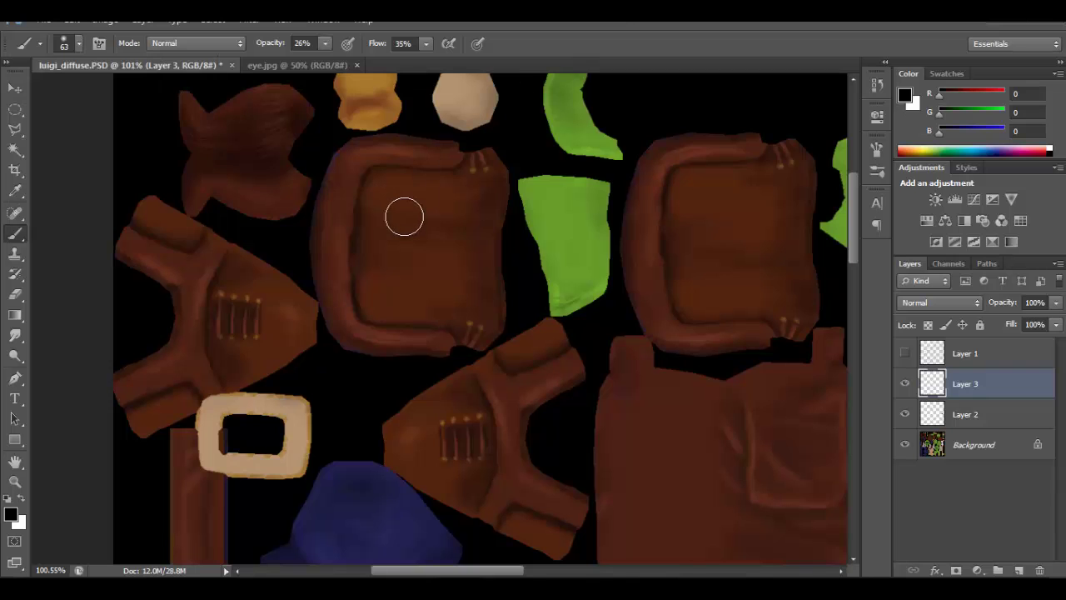
Paint soft black shading along the inside of the first boot piece's rim with a 43 px brush and save the texture.
scroll(419, 236, "up", 3, "alt")
right_click_drag(364, 183, 333, 170, "alt")
left_click_drag(361, 157, 490, 145)
left_click_drag(375, 152, 353, 250)
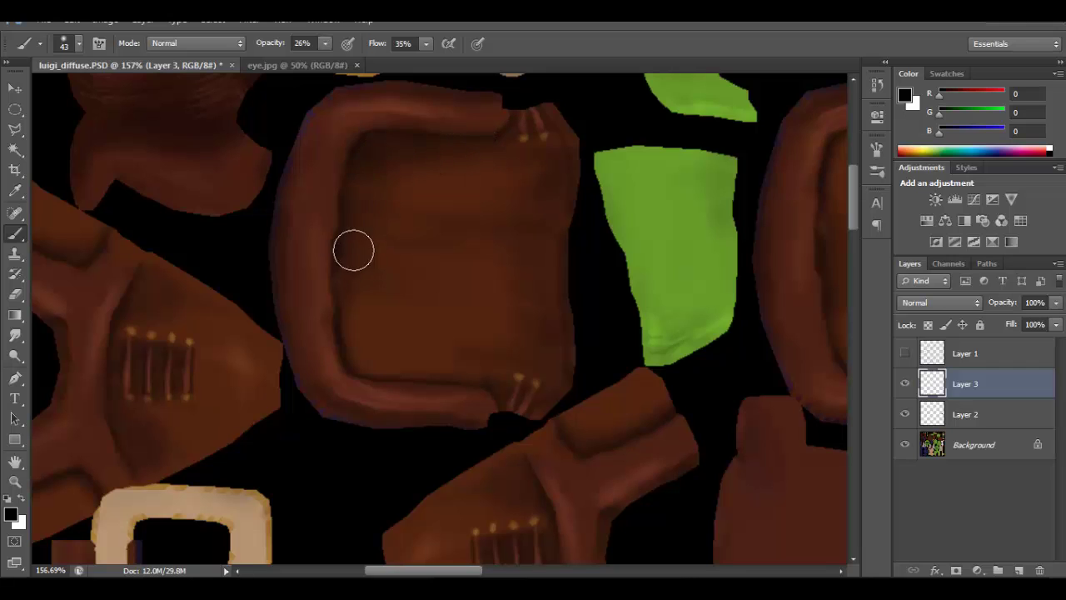
left_click_drag(353, 212, 359, 351)
mouse_move(342, 306)
left_mouse_down()
mouse_move(383, 369)
mouse_move(425, 364)
mouse_move(528, 393)
left_mouse_up()
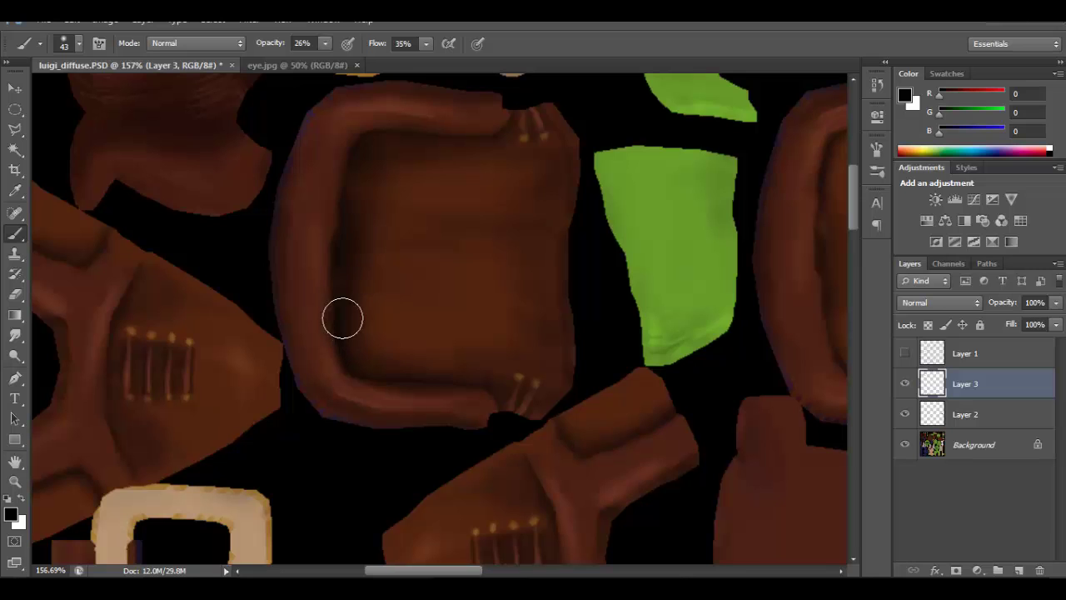
scroll(450, 206, "down", 3, "alt")
scroll(450, 206, "down", 2, "alt")
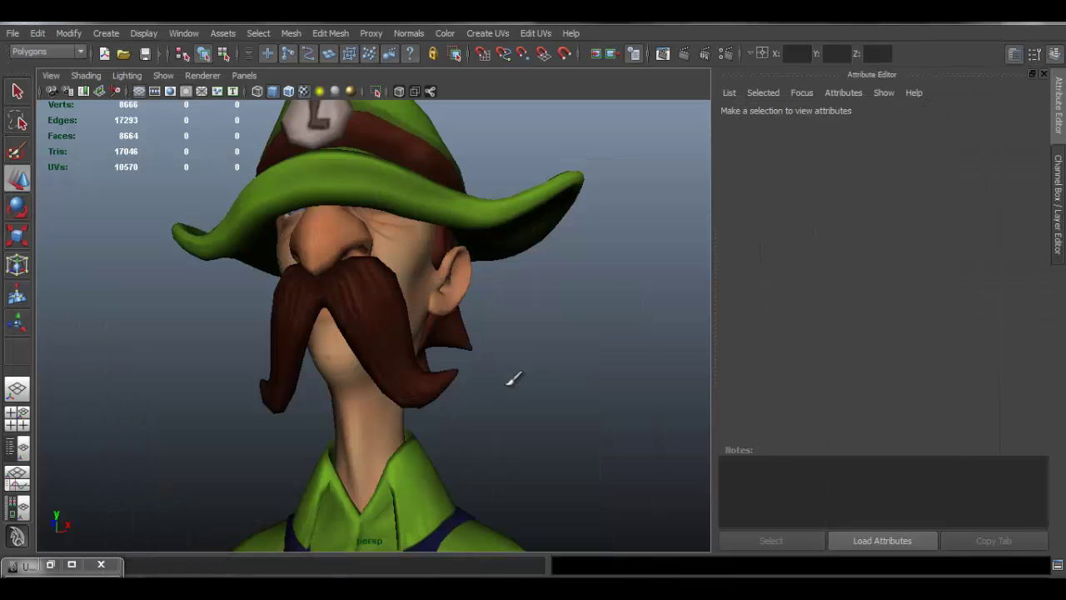
Switch to Maya, reload luigi_diffuse.PSD in the psdFileTex1 node, and deselect the mesh to check the boot shading.
middle_click_drag(459, 374, 456, 290, "alt")
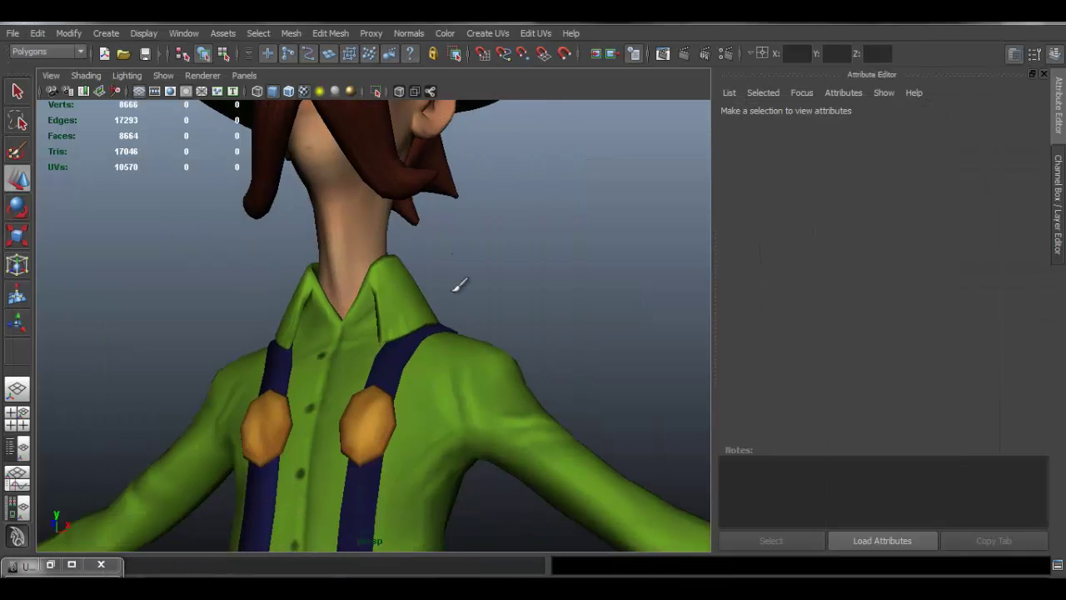
left_click_drag(458, 360, 491, 333, "alt")
middle_click_drag(491, 324, 488, 222, "alt")
middle_click_drag(464, 294, 475, 112, "alt")
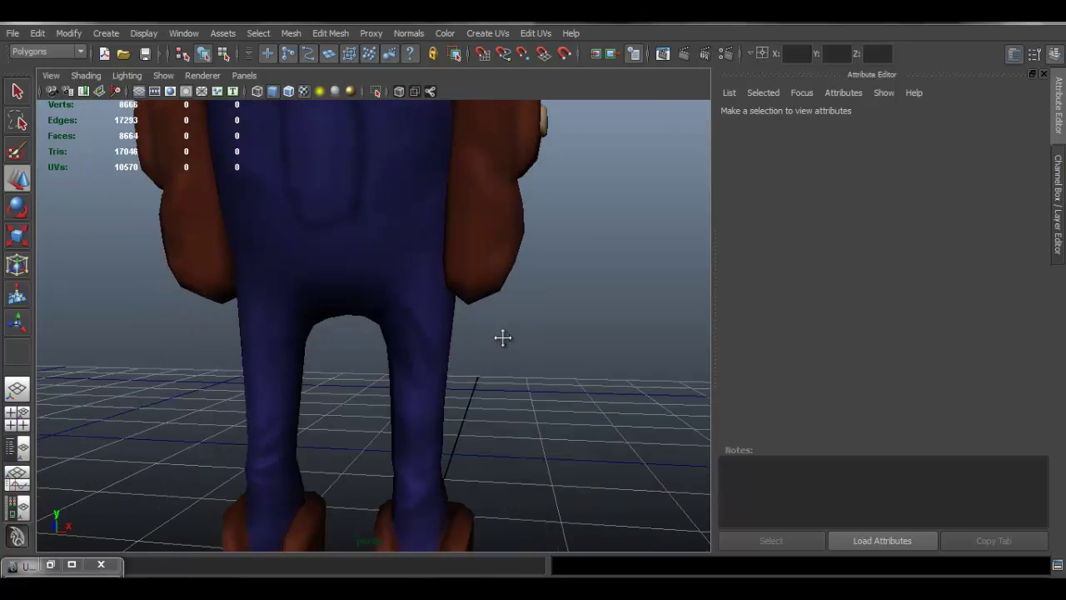
middle_click_drag(502, 338, 510, 216, "alt")
left_click_drag(554, 369, 469, 364, "alt")
middle_click_drag(469, 363, 481, 270, "alt")
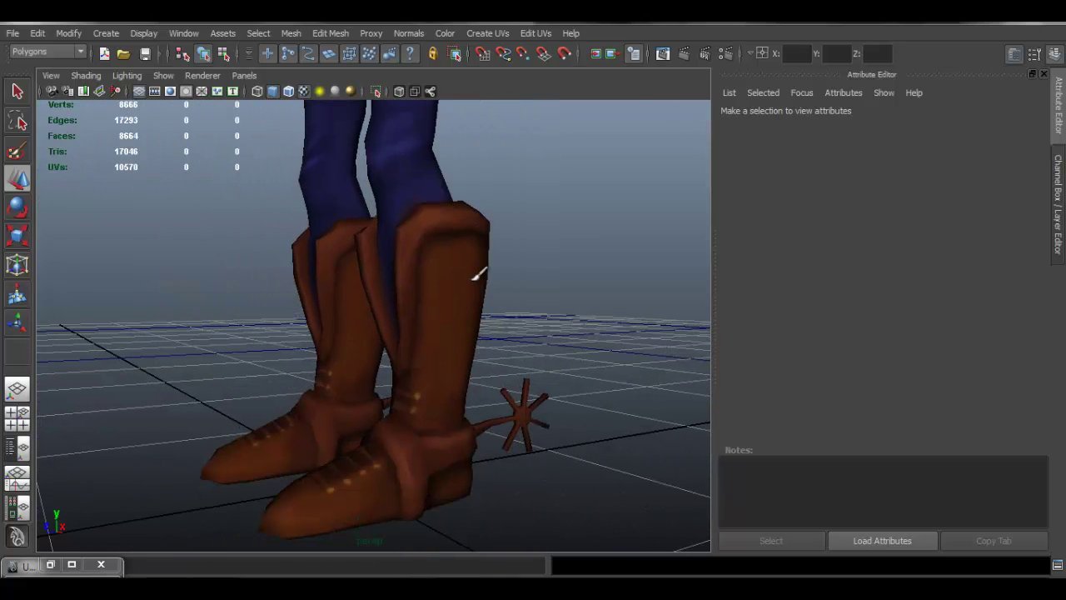
left_click(477, 272)
left_click(1018, 302)
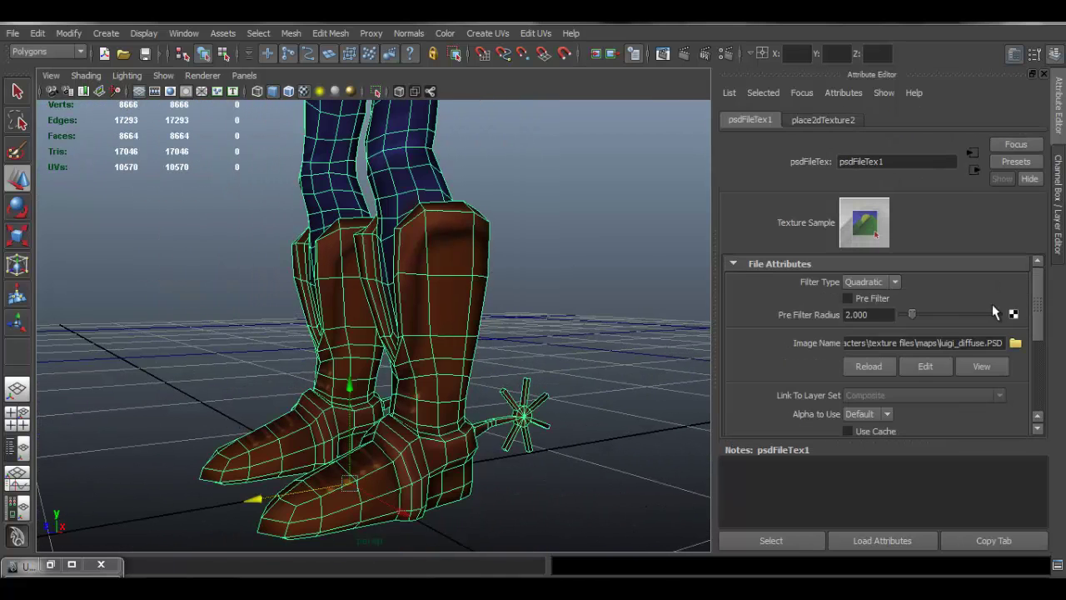
left_click(872, 368)
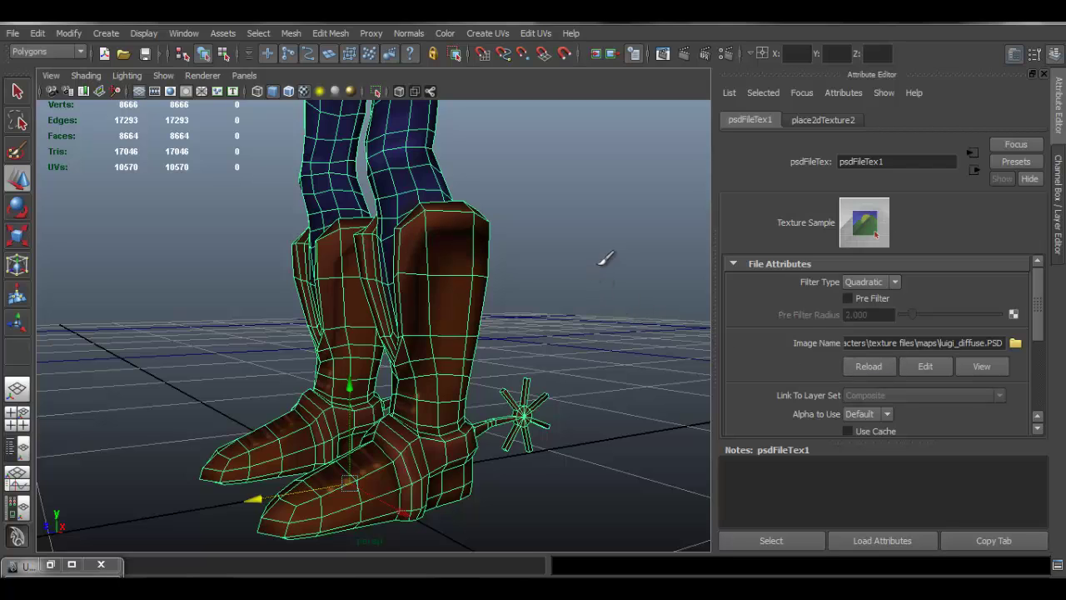
left_click(608, 333)
left_click_drag(614, 381, 455, 234, "alt")
left_click_drag(466, 333, 477, 389, "alt")
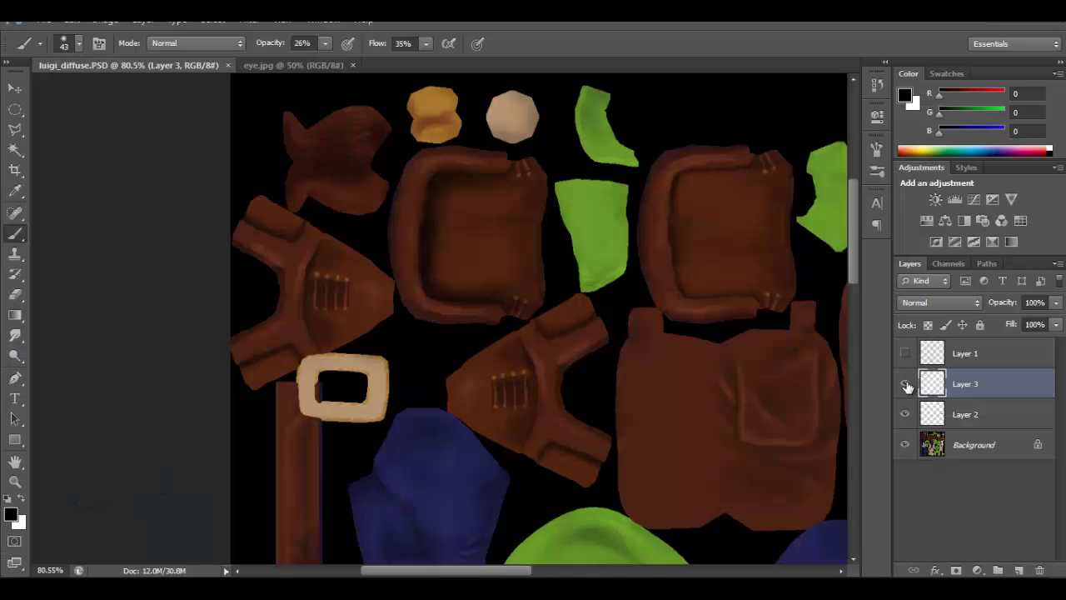
Switch to Photoshop, set Layer 3's opacity to 49%, and toggle its visibility to compare the boot shading.
left_click(905, 383)
left_click(905, 384)
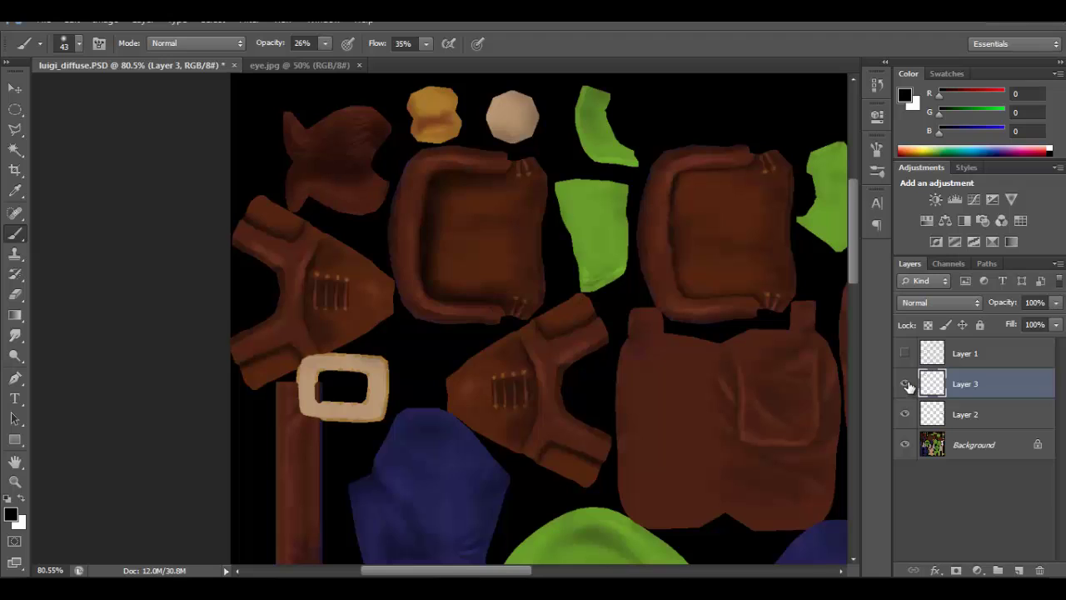
left_click(1055, 303)
left_click(1015, 324)
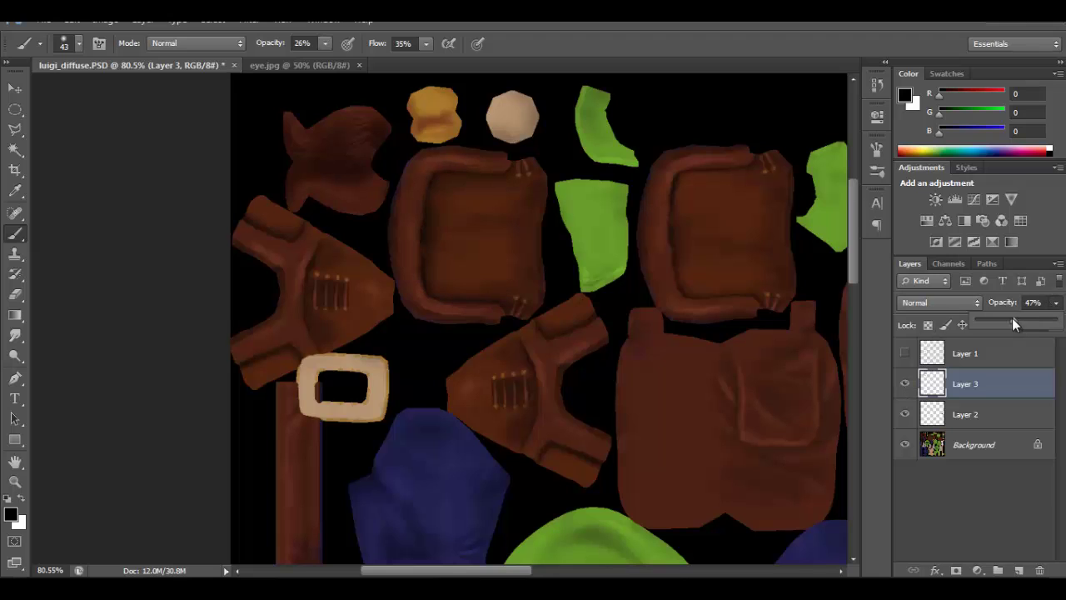
left_click(905, 384)
left_click(906, 384)
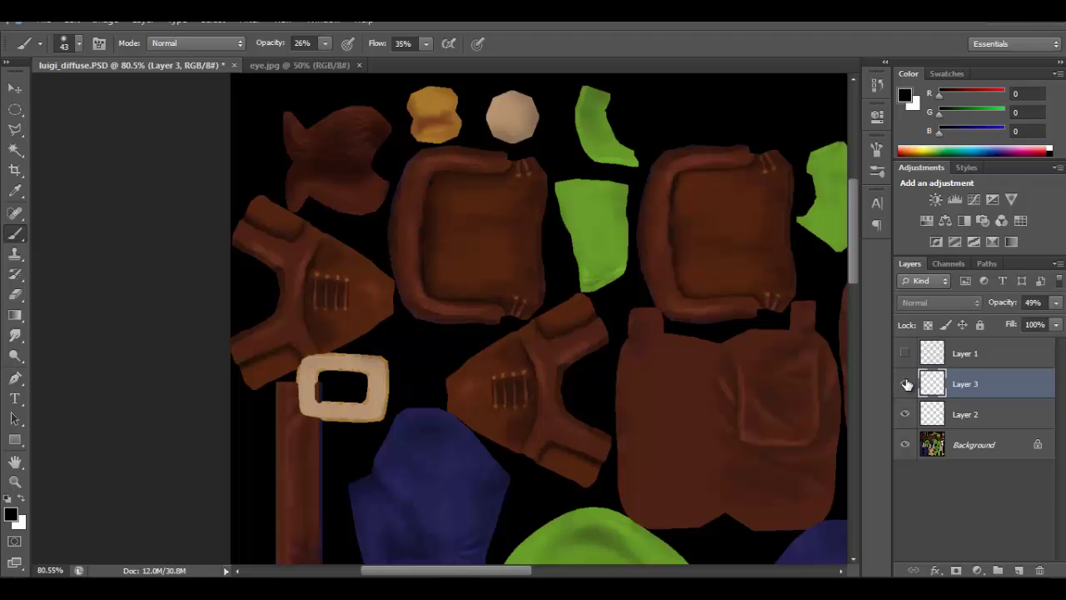
left_click(906, 384)
left_click(907, 384)
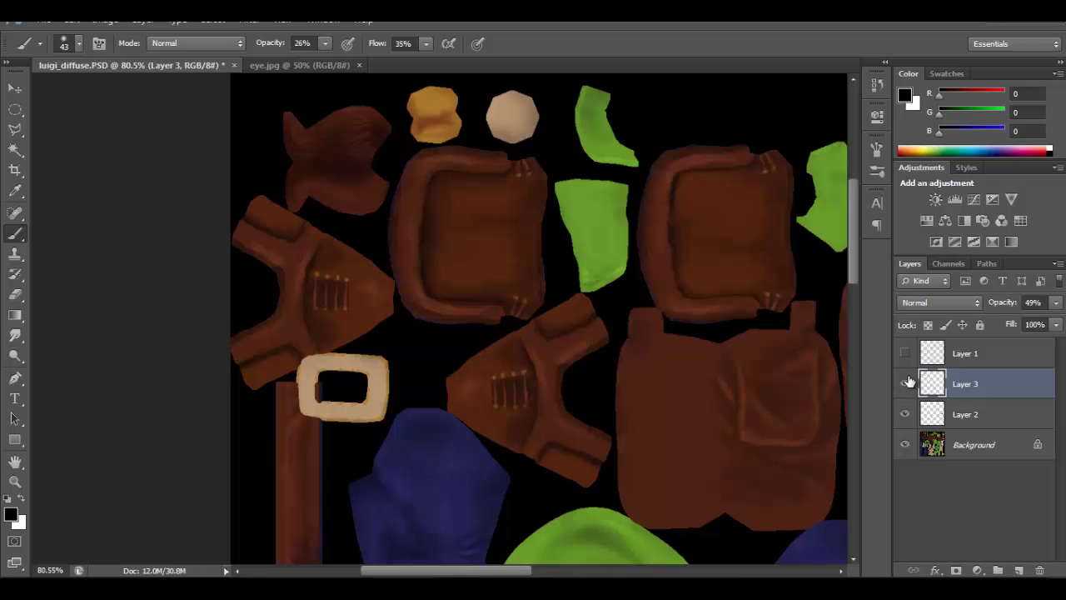
Delete Layer 3 with the boot shading from the diffuse texture.
left_click_drag(485, 203, 381, 84, "ctrl")
left_click_drag(655, 303, 606, 159)
left_click_drag(640, 264, 613, 254, "ctrl")
left_click_drag(979, 385, 1039, 571)
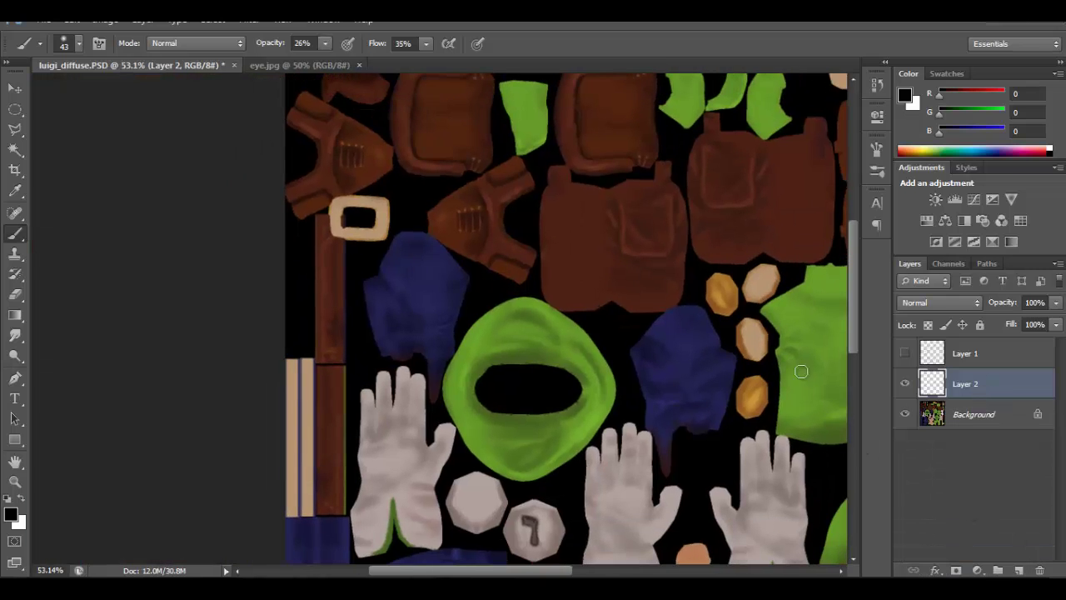
Close the eye.jpg document and examine the green shirt's pieces in the diffuse texture.
left_click_drag(635, 223, 514, 175)
left_click_drag(688, 242, 610, 212)
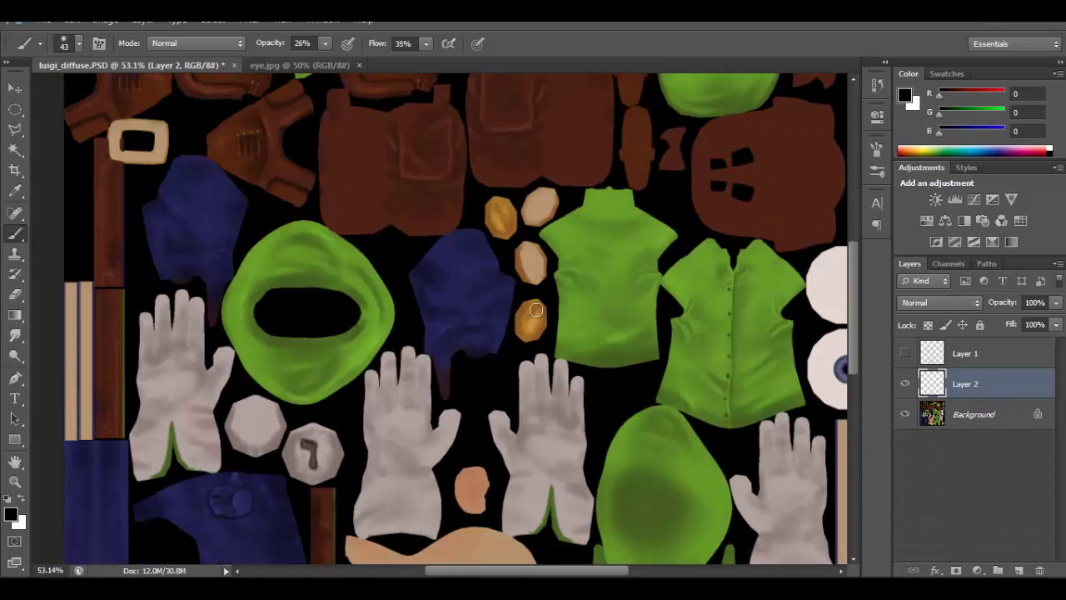
scroll(537, 314, "down", 3, "alt")
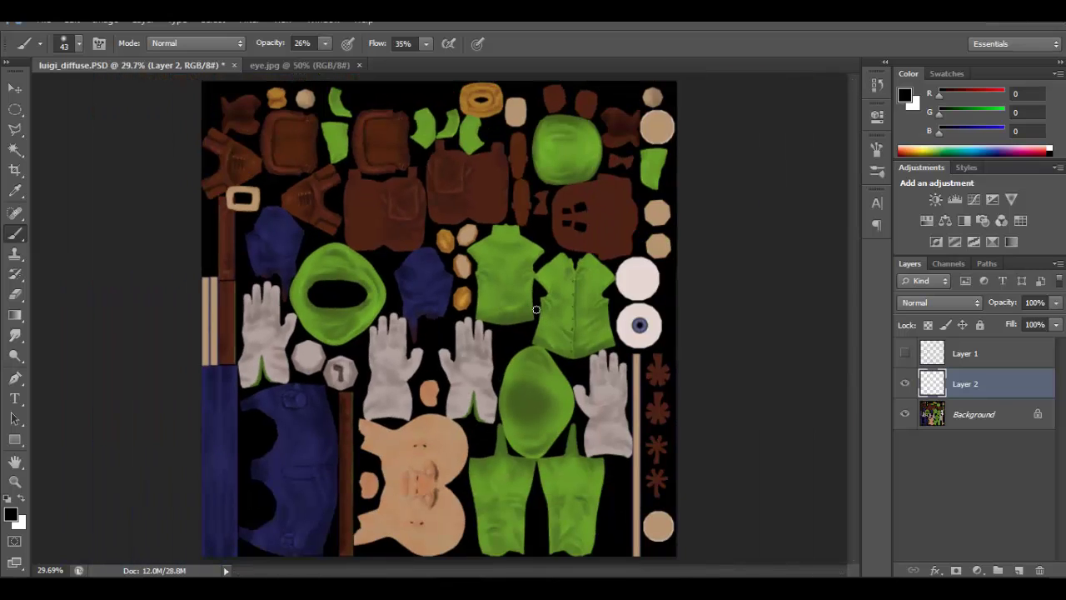
left_click(359, 65)
left_click_drag(562, 288, 653, 336, "ctrl")
left_click_drag(654, 337, 542, 261)
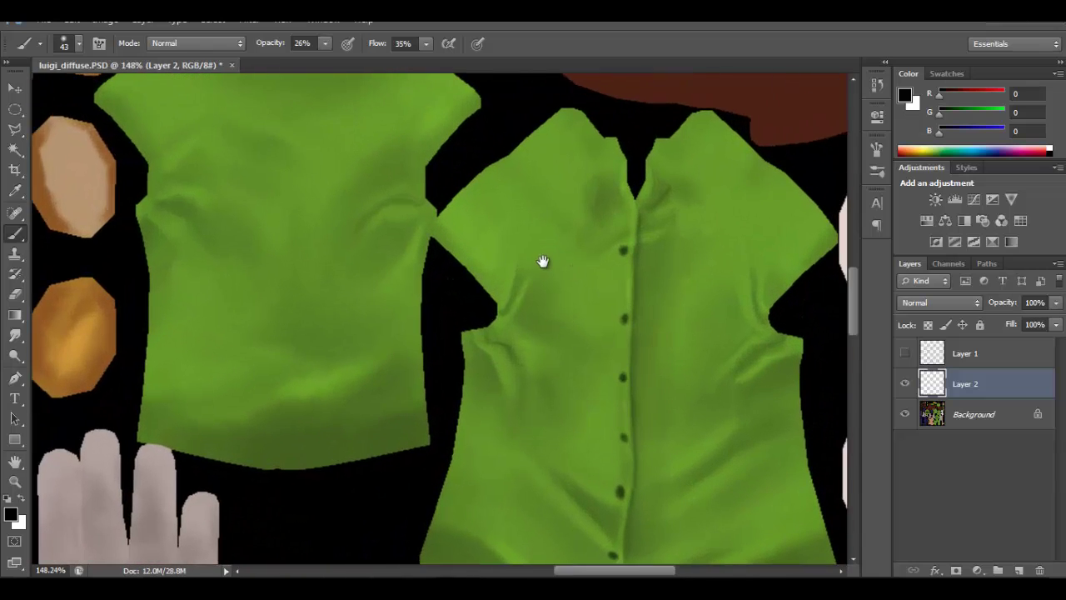
Open the FabricPlain0020_2_S image from the fabric folder inside ref_textures.
left_click_drag(563, 317, 540, 305)
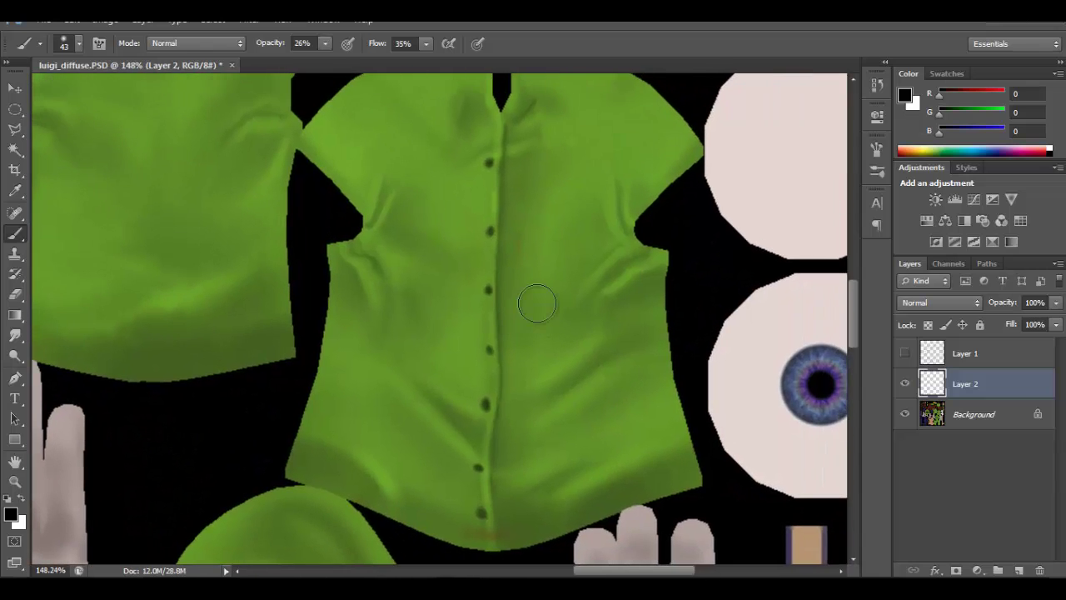
key("ctrl+o")
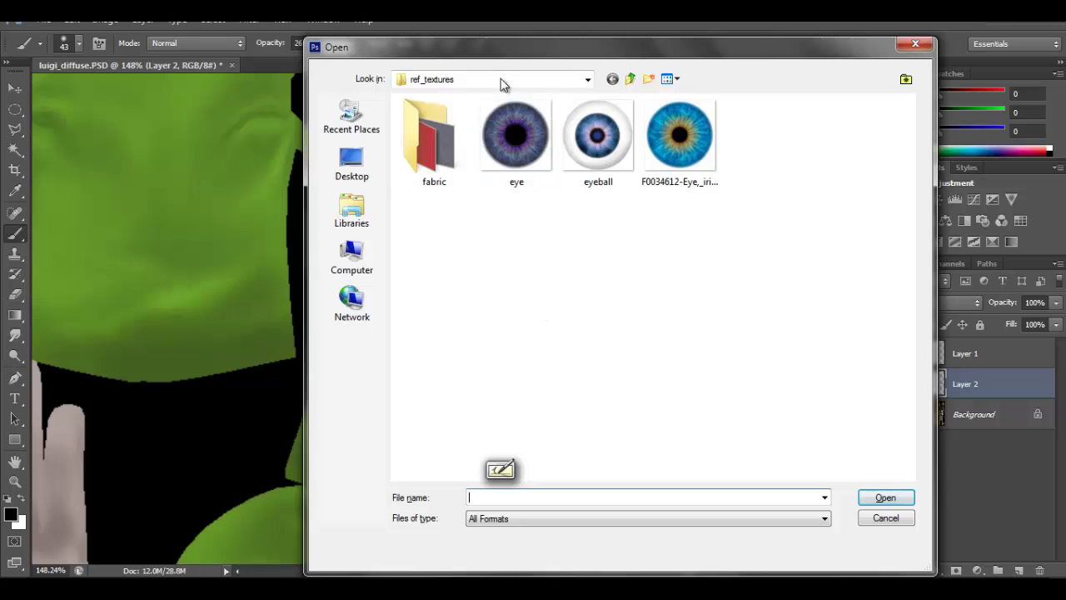
left_click(428, 147)
double_click(428, 147)
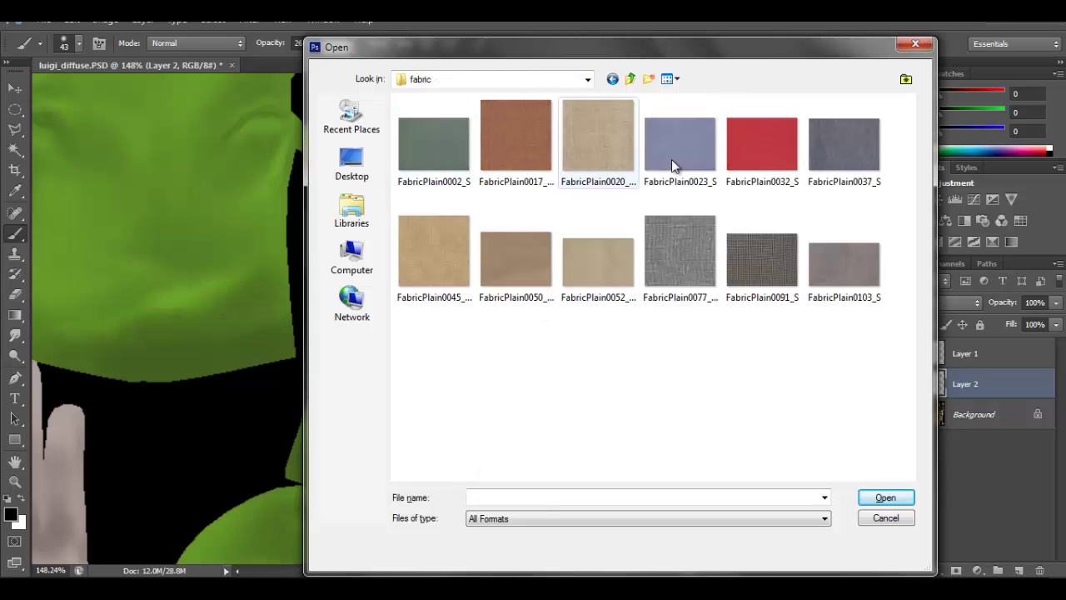
left_click(602, 153)
key("Left")
key("Right")
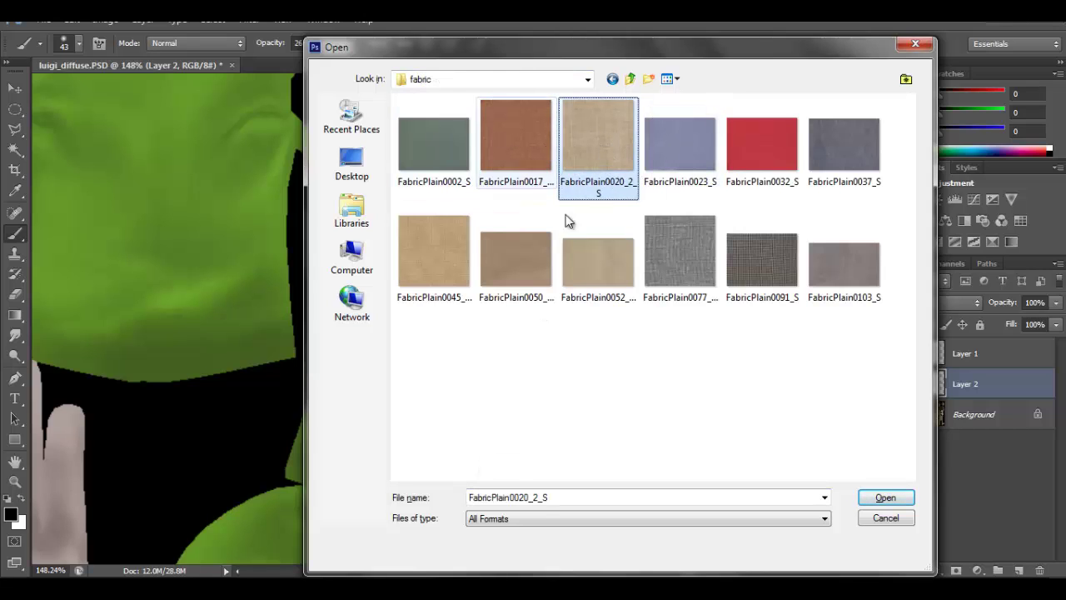
key("Right")
key("Left")
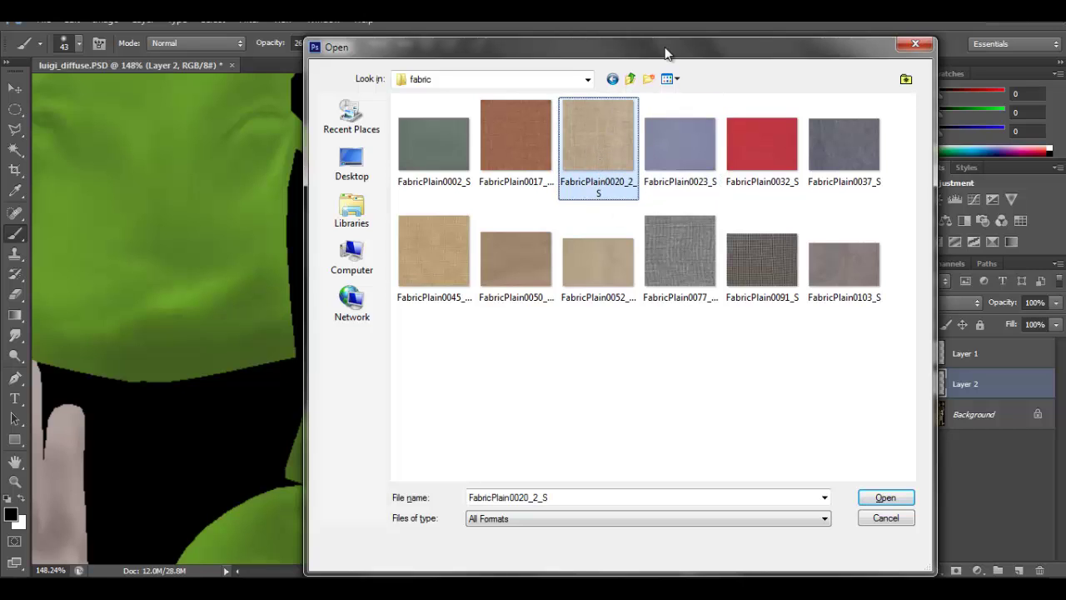
left_click_drag(661, 56, 655, 45)
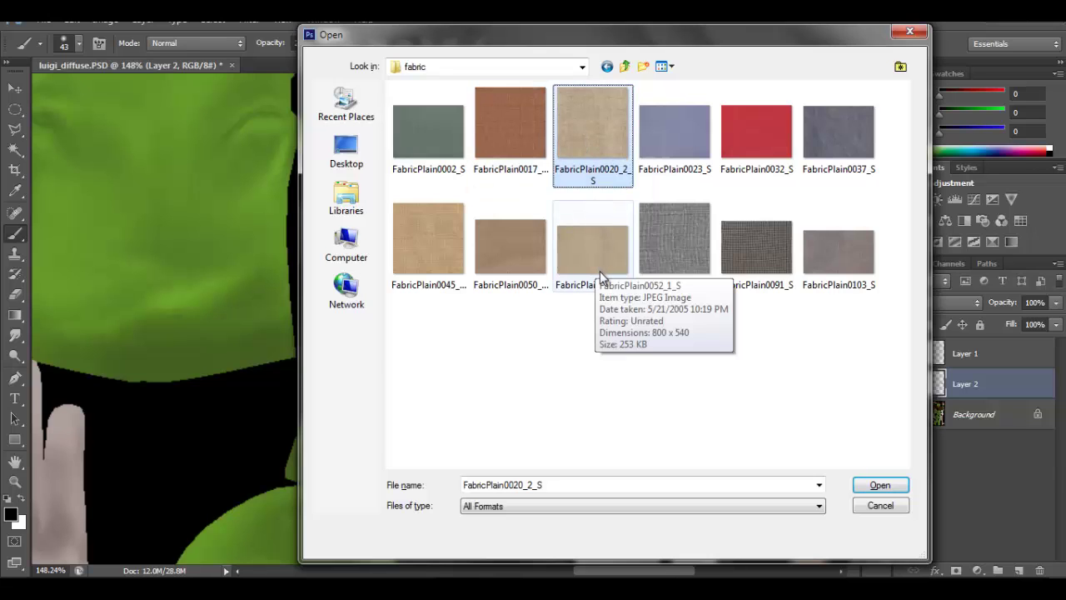
left_click(880, 487)
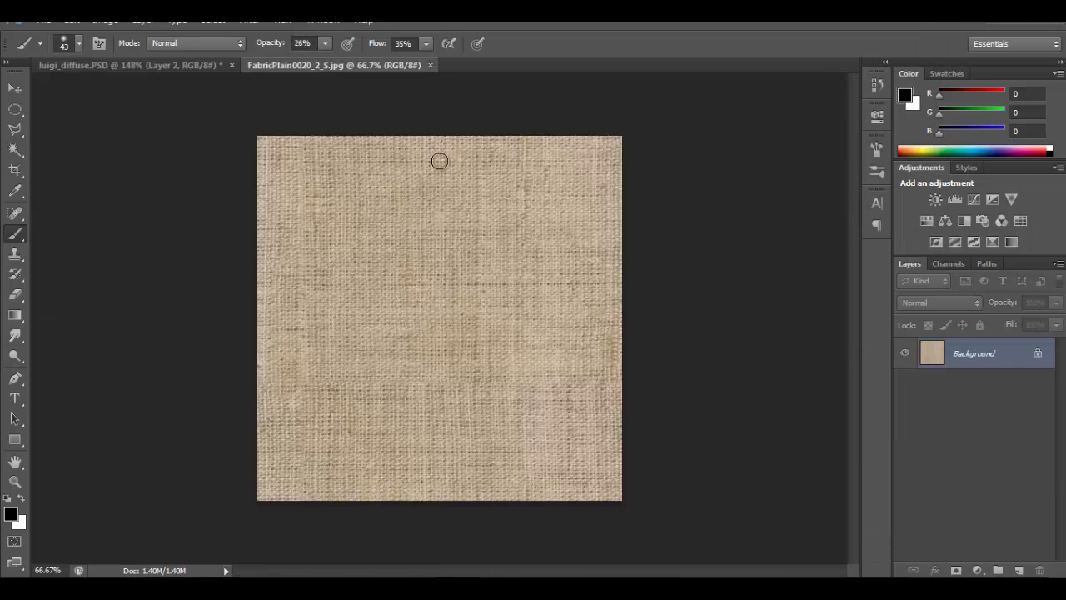
Copy the beige fabric image into luigi_diffuse.PSD as a new layer above Layer 2.
key("v")
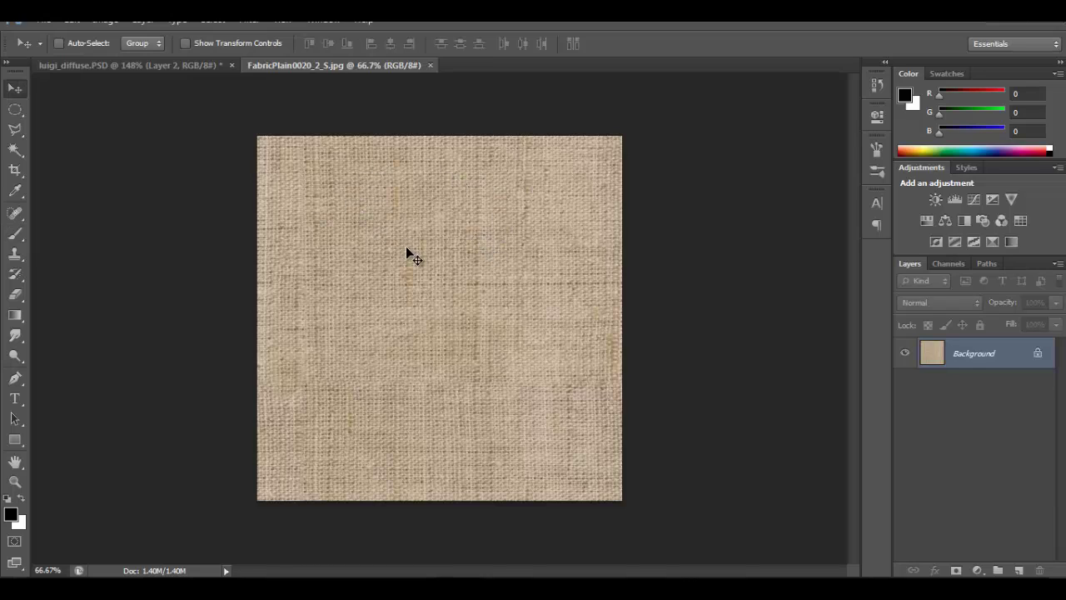
left_click_drag(409, 254, 460, 247)
scroll(540, 269, "down", 8, "alt")
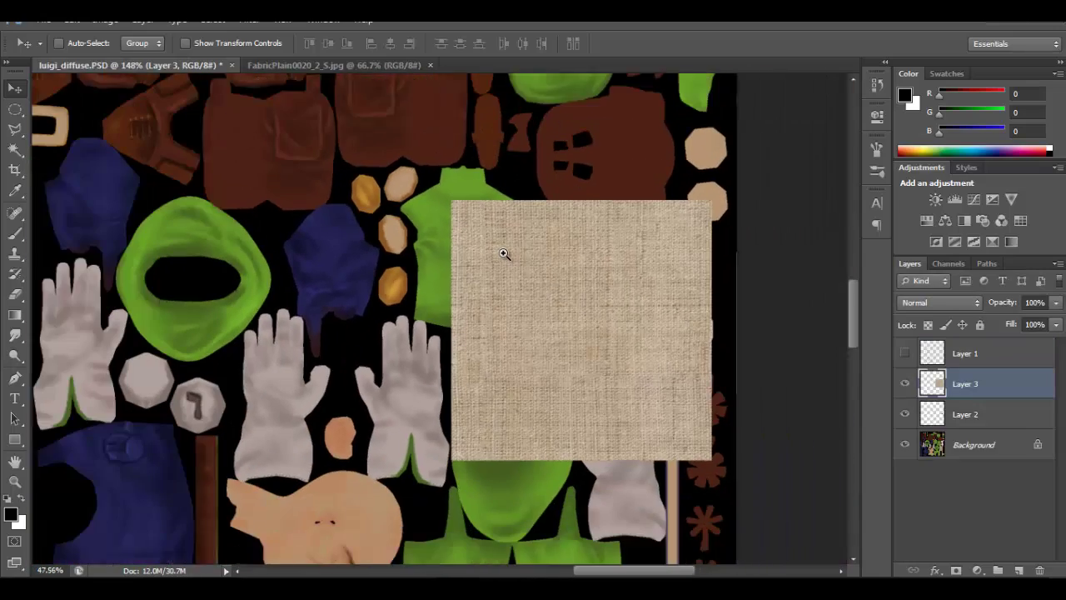
Scale the fabric layer down proportionally and move it over the upper part of the buttoned shirt front.
key("ctrl+t")
left_click_drag(709, 460, 539, 323, "shift")
key("Return")
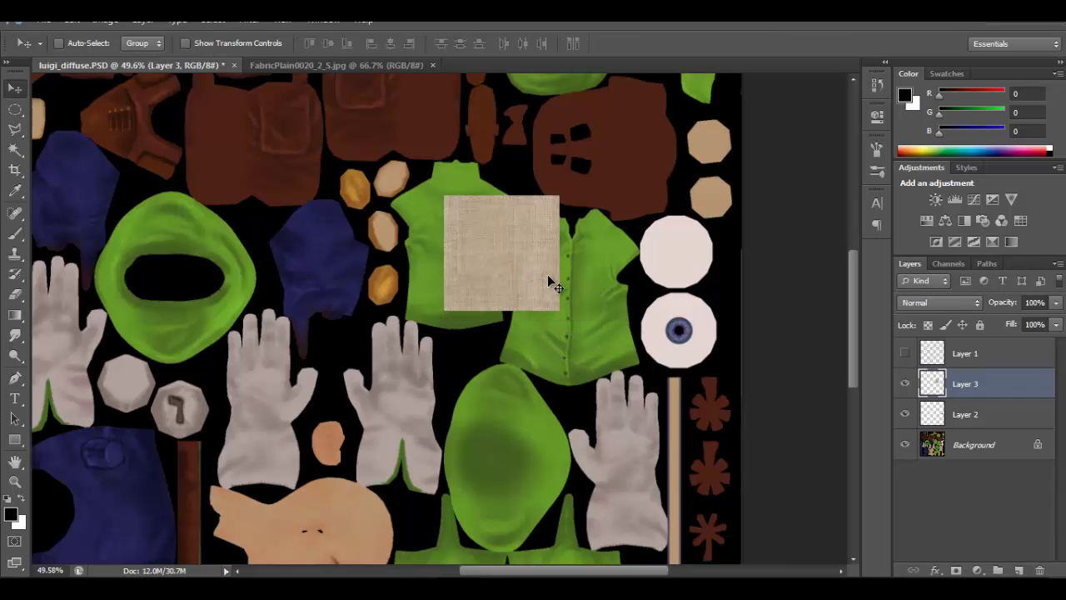
scroll(547, 274, "up", 5, "alt")
left_click_drag(535, 274, 585, 267)
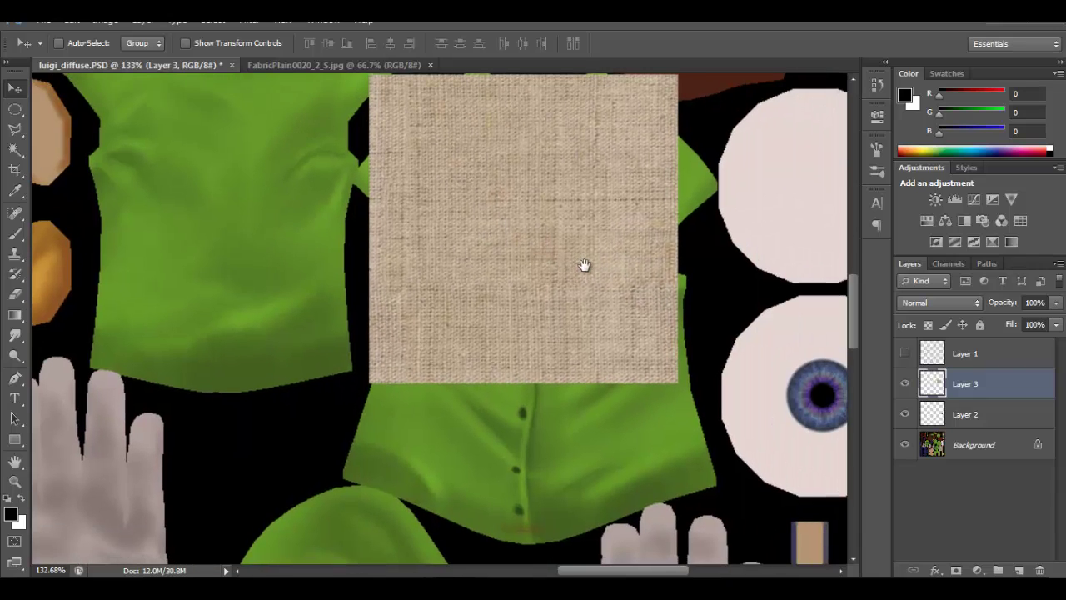
Rename Layer 3 as fabric and set its blend mode to Soft Light.
double_click(963, 385)
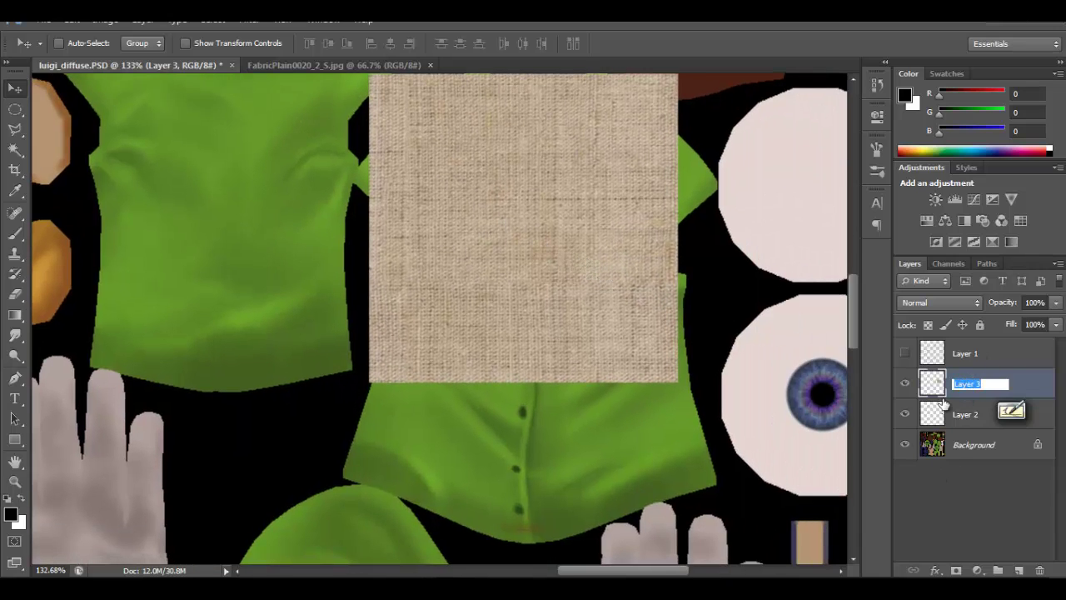
type("fa")
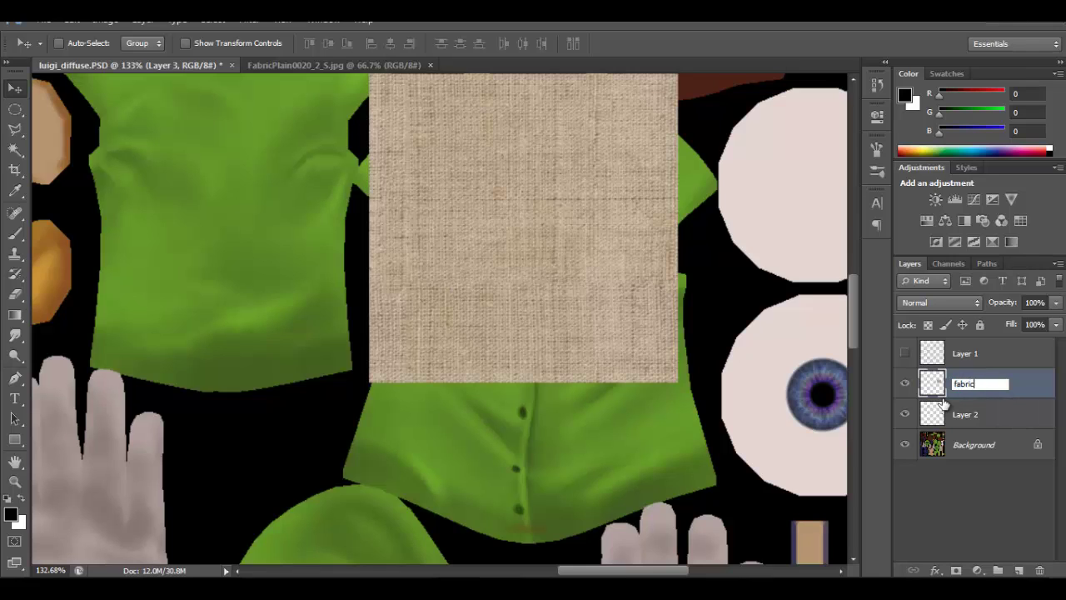
type("bric")
key("Return")
left_click(929, 304)
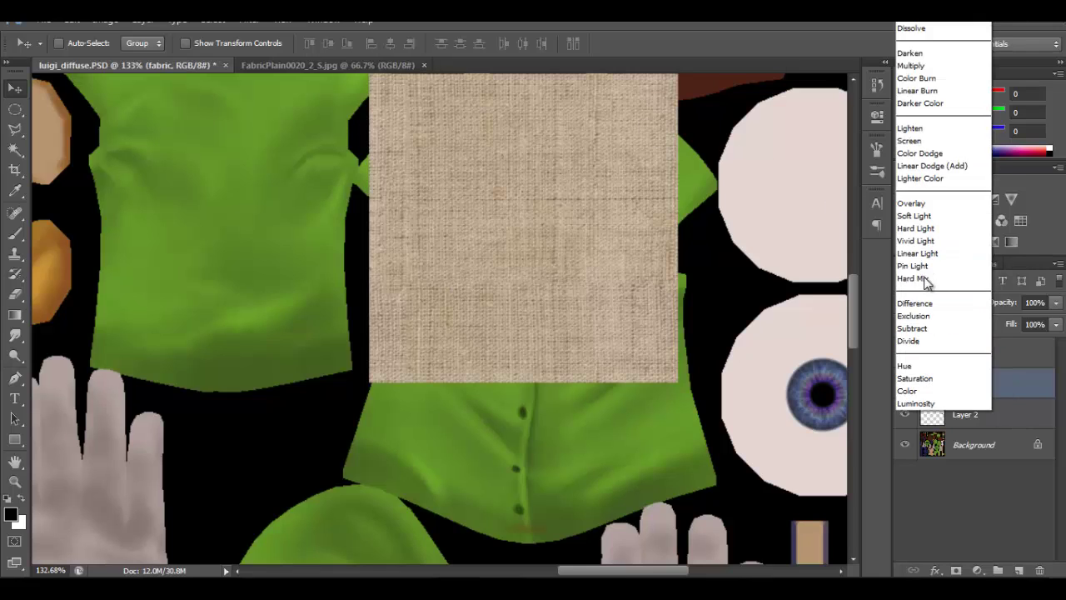
left_click(919, 211)
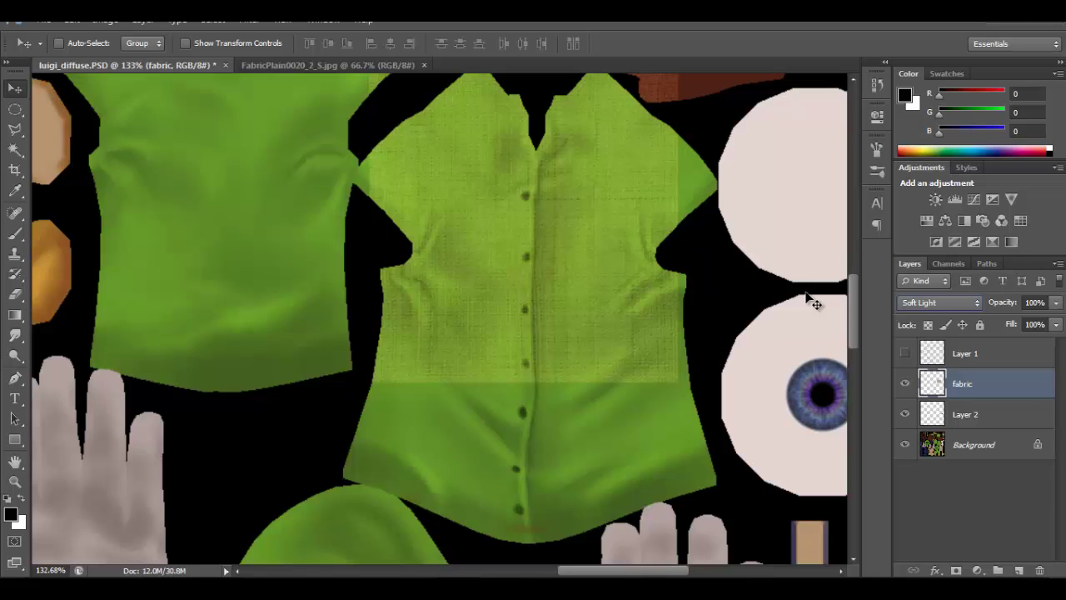
Return the fabric layer to Normal to desaturate it, and set its blend mode back to Soft Light.
left_click(939, 303)
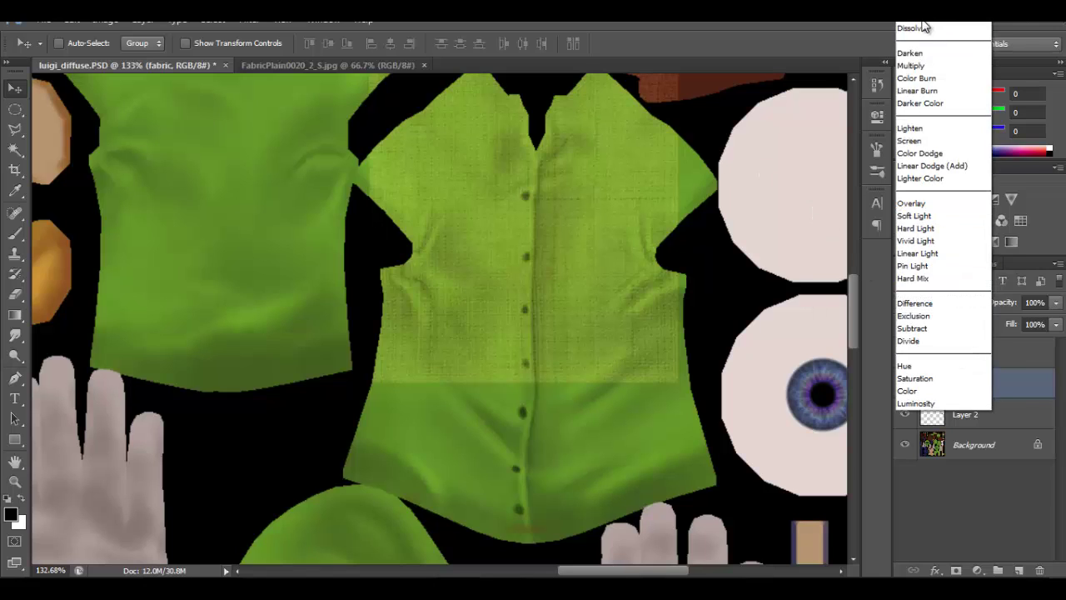
left_click(922, 27)
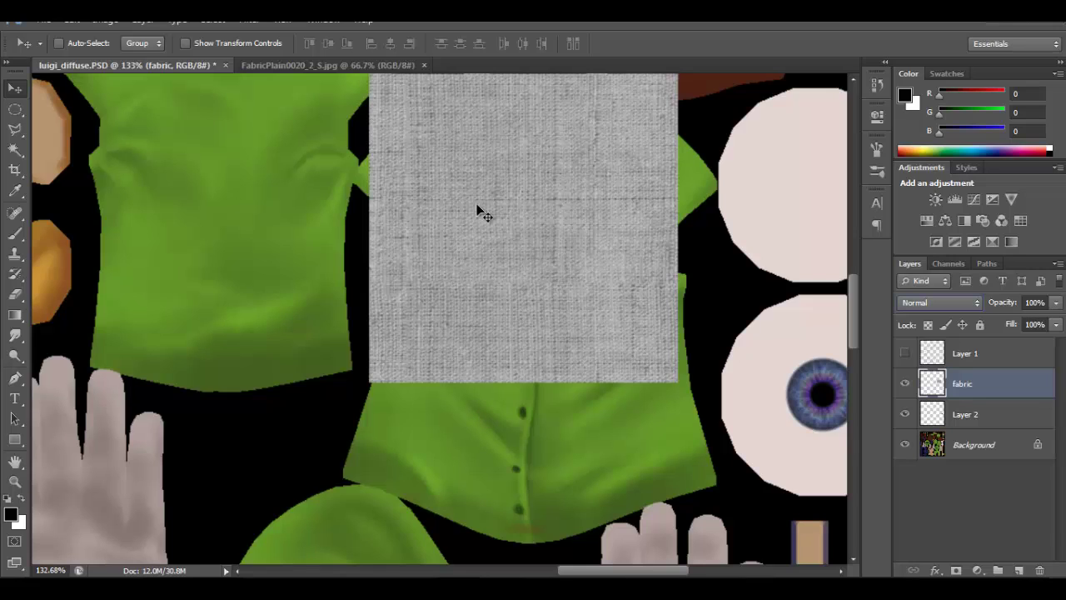
left_click(940, 303)
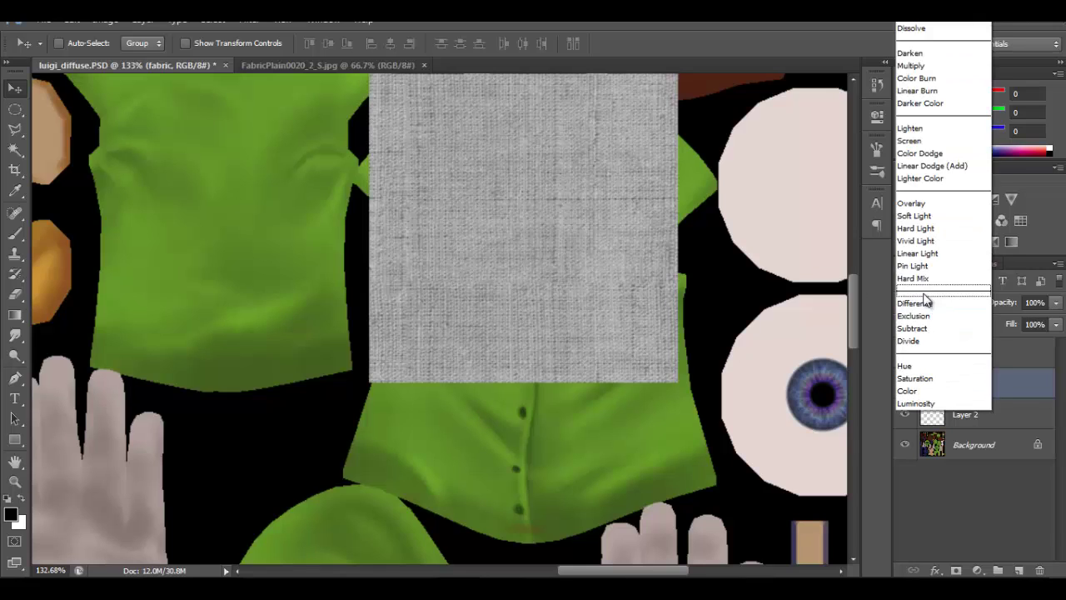
left_click(921, 215)
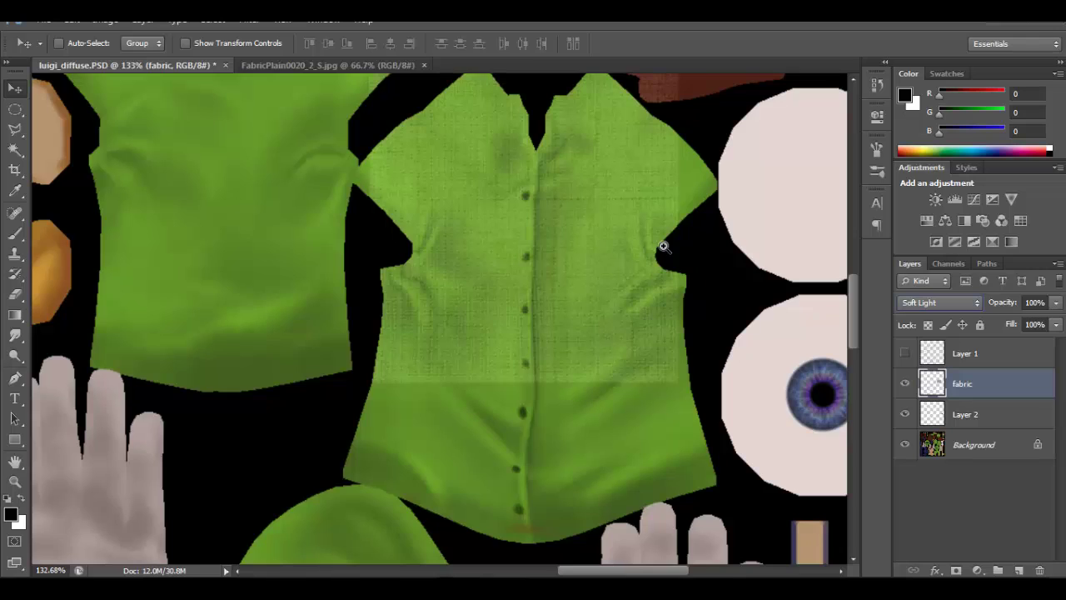
Lower the fabric layer's opacity to 51%, check the weave on the shirt front, and save the diffuse texture.
left_click_drag(663, 247, 677, 274)
left_click(1056, 302)
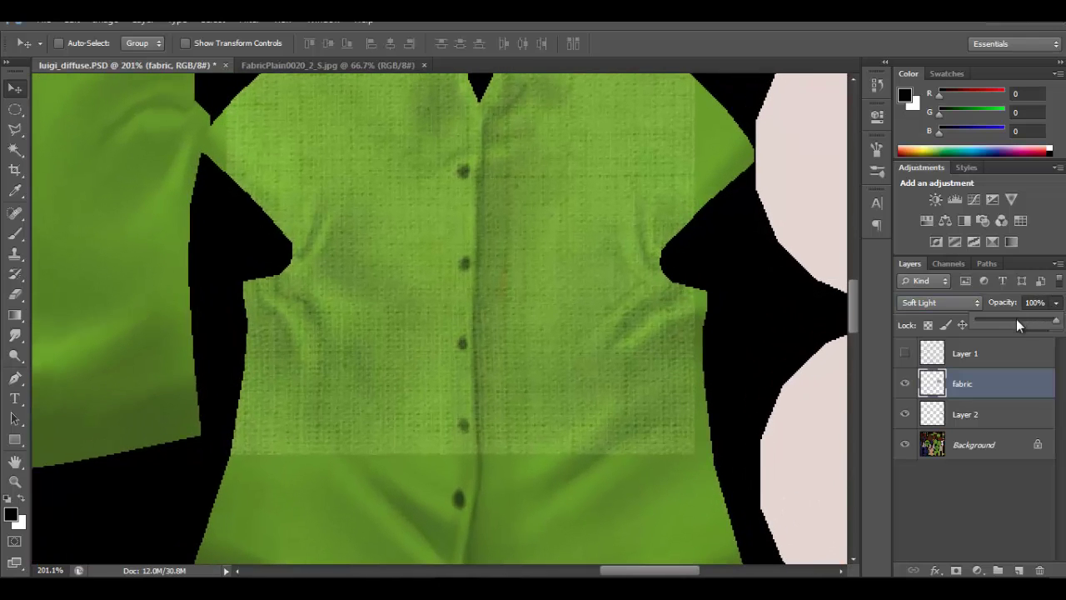
left_click(1015, 322)
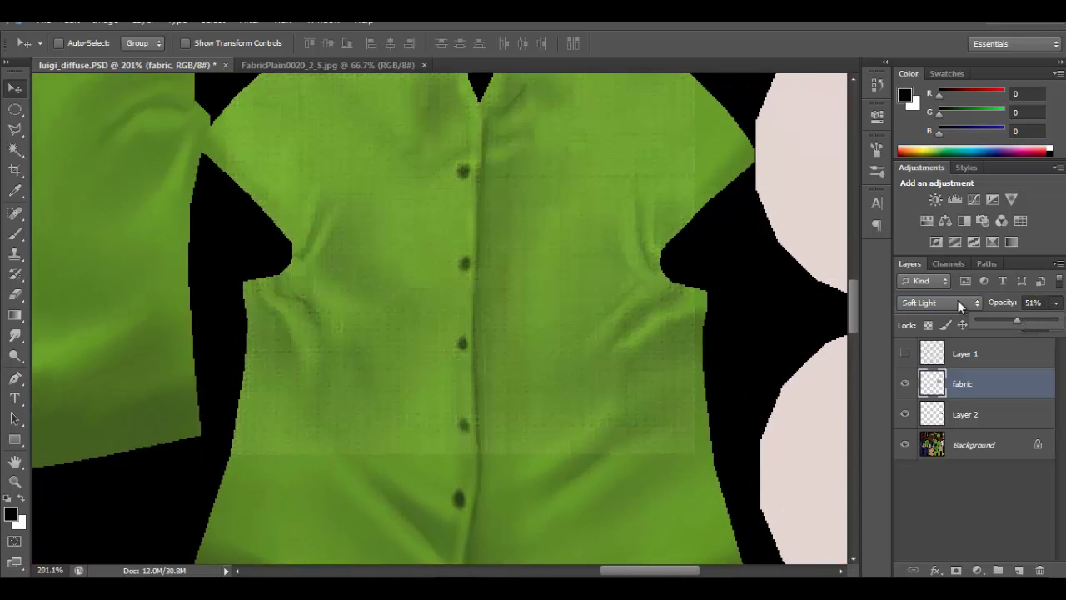
left_click_drag(595, 183, 619, 204)
left_click_drag(510, 207, 506, 264)
scroll(457, 264, "down", 5, "alt")
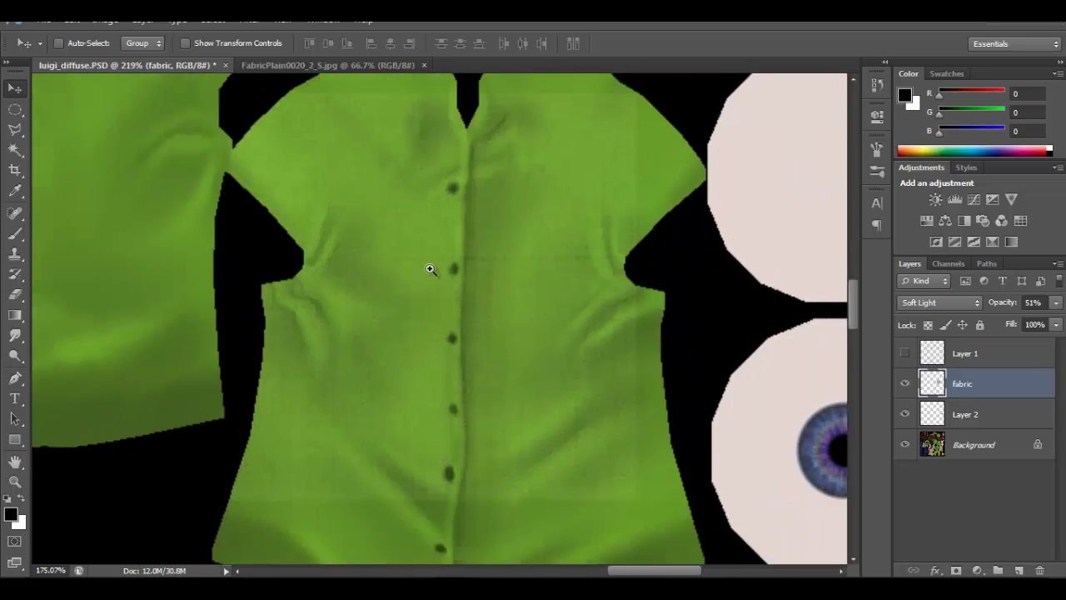
scroll(458, 275, "up", 5, "alt")
left_click_drag(493, 289, 511, 267)
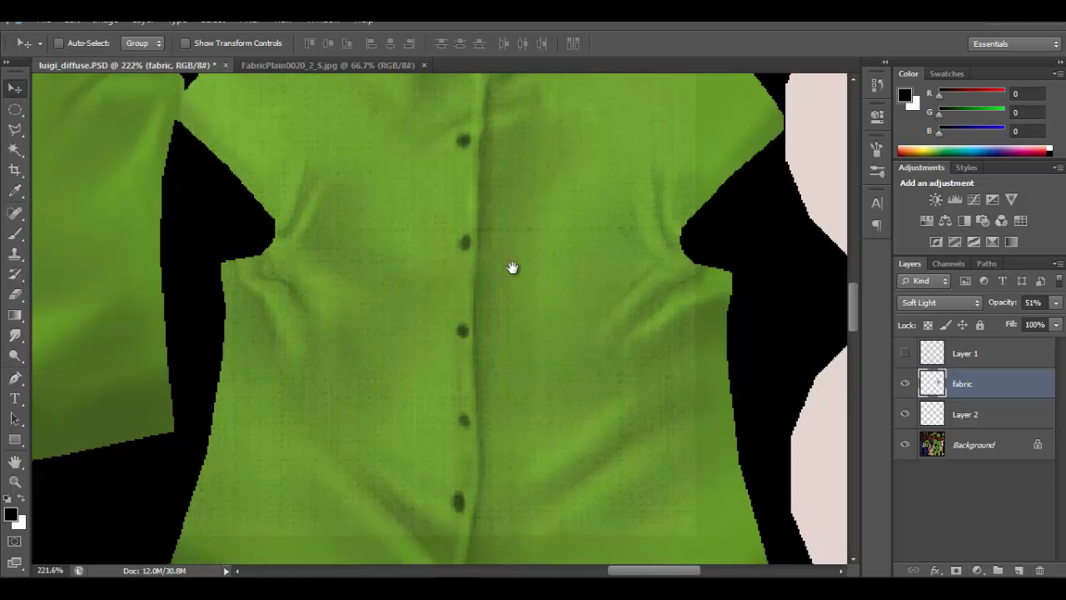
key("ctrl+s")
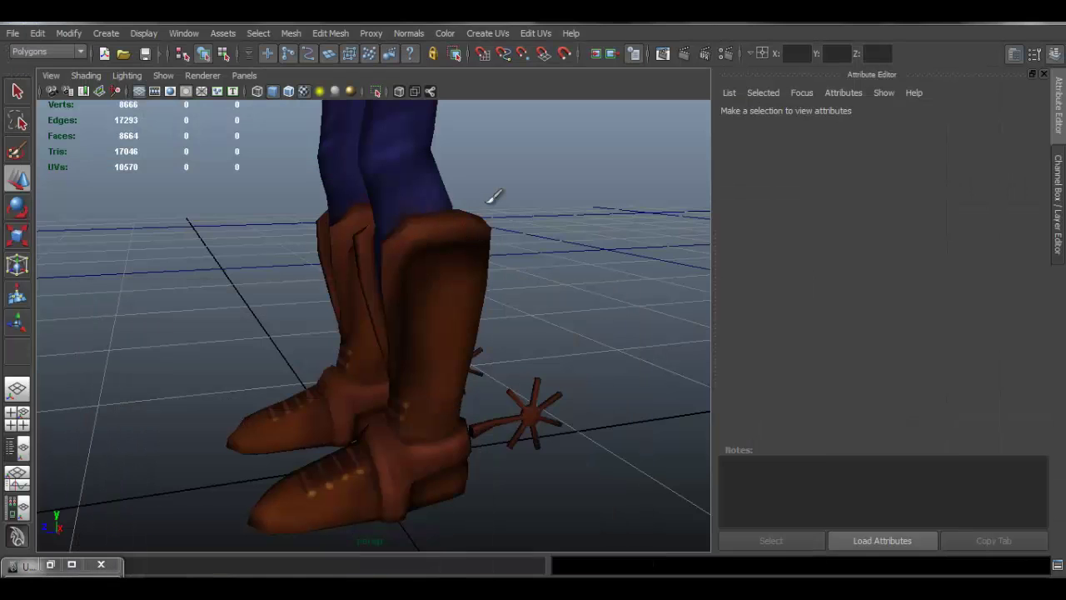
Switch to Maya, reload luigi_diffuse.PSD in the mesh's psdFileTex1 node, and deselect the character.
middle_click_drag(479, 217, 492, 544, "alt")
left_click_drag(433, 317, 549, 274, "alt")
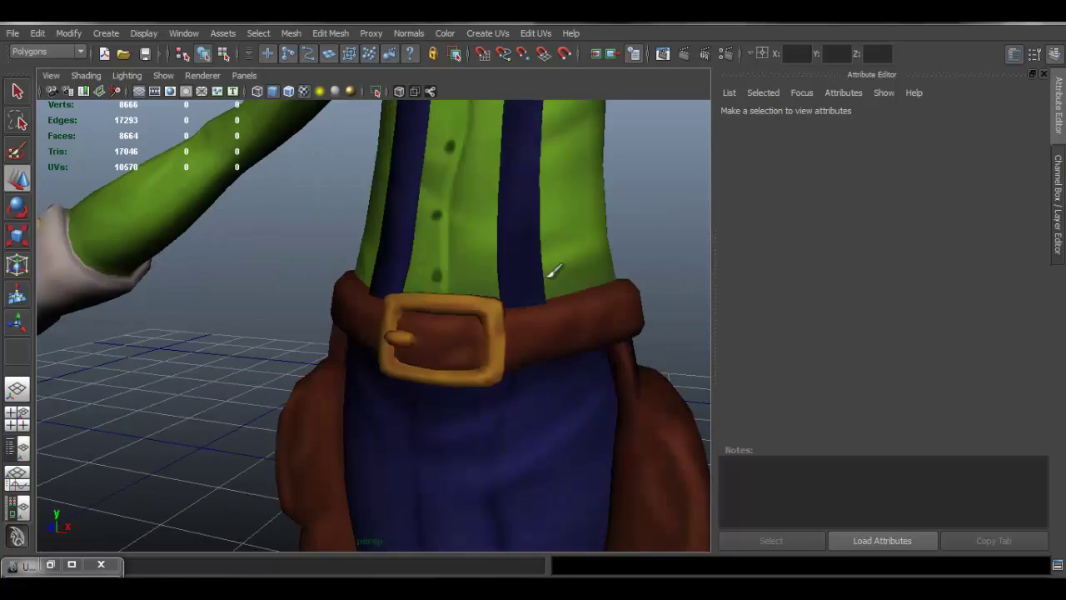
middle_click_drag(546, 217, 487, 366, "alt")
left_click(575, 184)
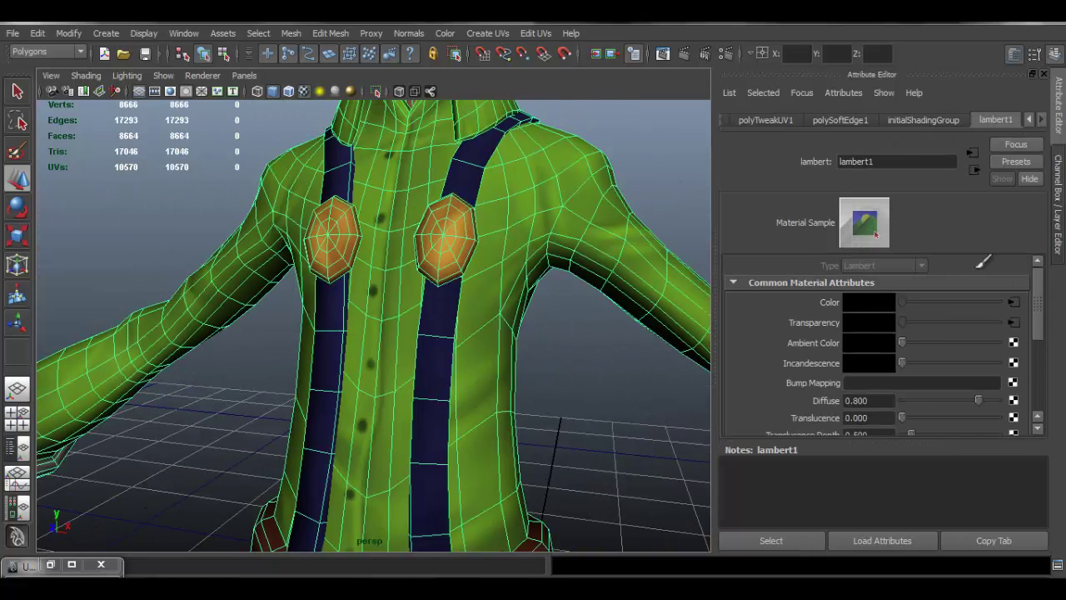
left_click(1012, 302)
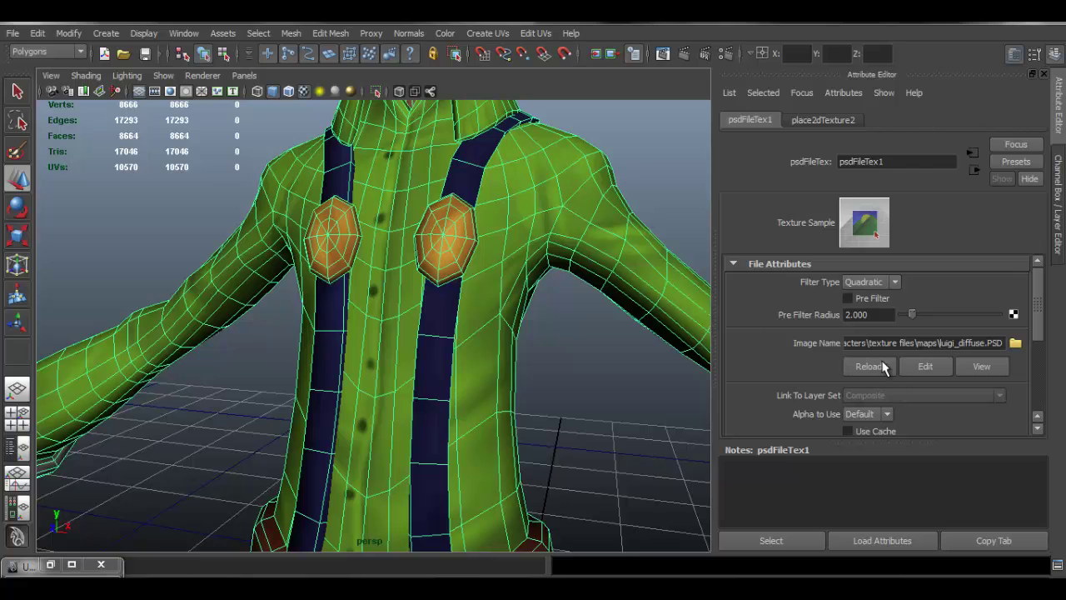
left_click(625, 358)
Examine the fabric weave on the character's shirt from several angles and distances.
left_click_drag(616, 350, 556, 287, "alt")
middle_click_drag(502, 226, 488, 274, "alt")
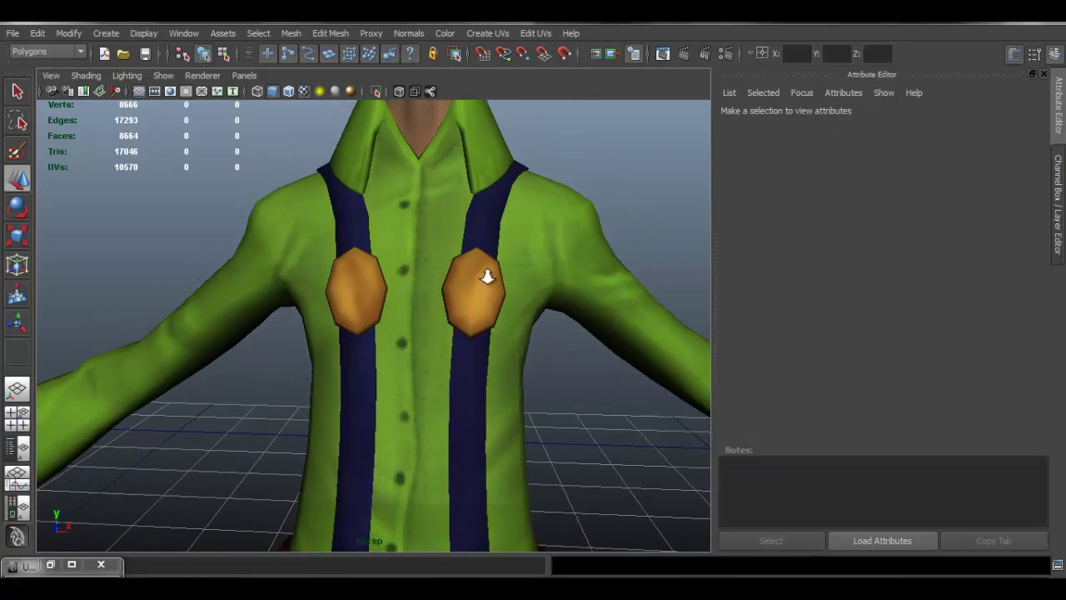
right_click_drag(488, 274, 553, 327, "alt")
scroll(553, 328, "down", 5)
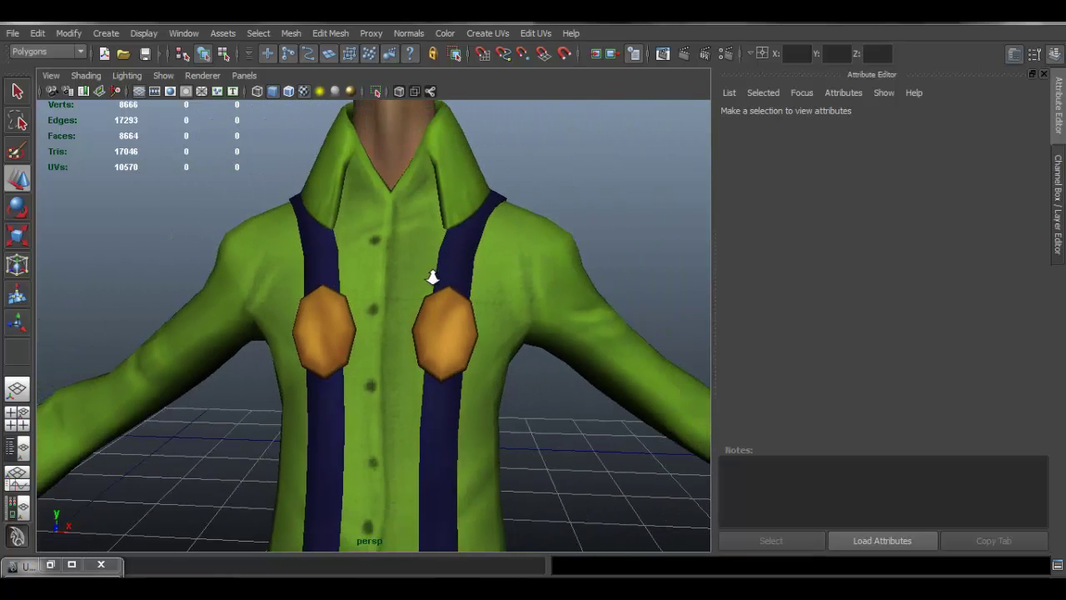
left_click_drag(524, 282, 413, 221, "alt")
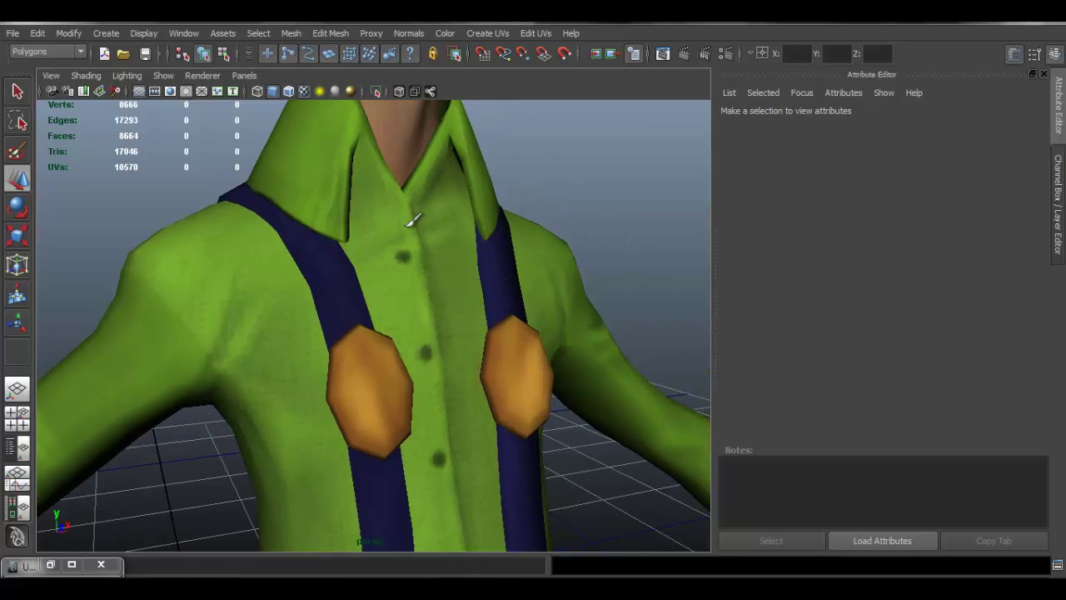
scroll(417, 227, "down", 4)
scroll(423, 247, "up", 2)
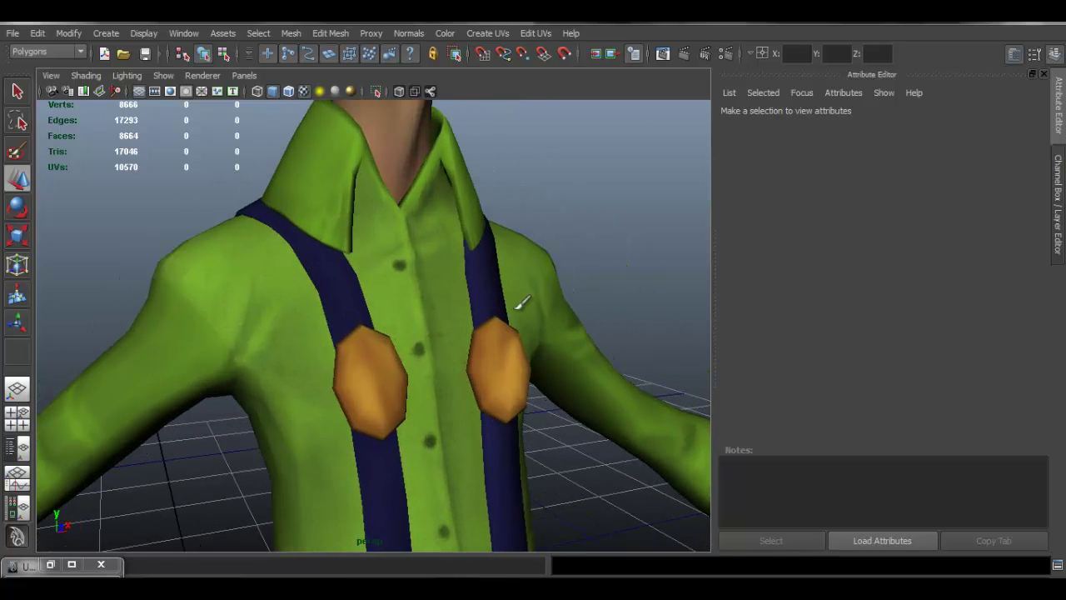
right_click_drag(522, 302, 250, 262, "alt")
left_click_drag(505, 319, 445, 309, "alt")
middle_click_drag(401, 334, 423, 260, "alt")
left_click_drag(423, 270, 508, 280, "alt")
right_click_drag(395, 240, 544, 297, "alt")
middle_click_drag(526, 217, 520, 387, "alt")
right_click_drag(536, 321, 262, 281, "alt")
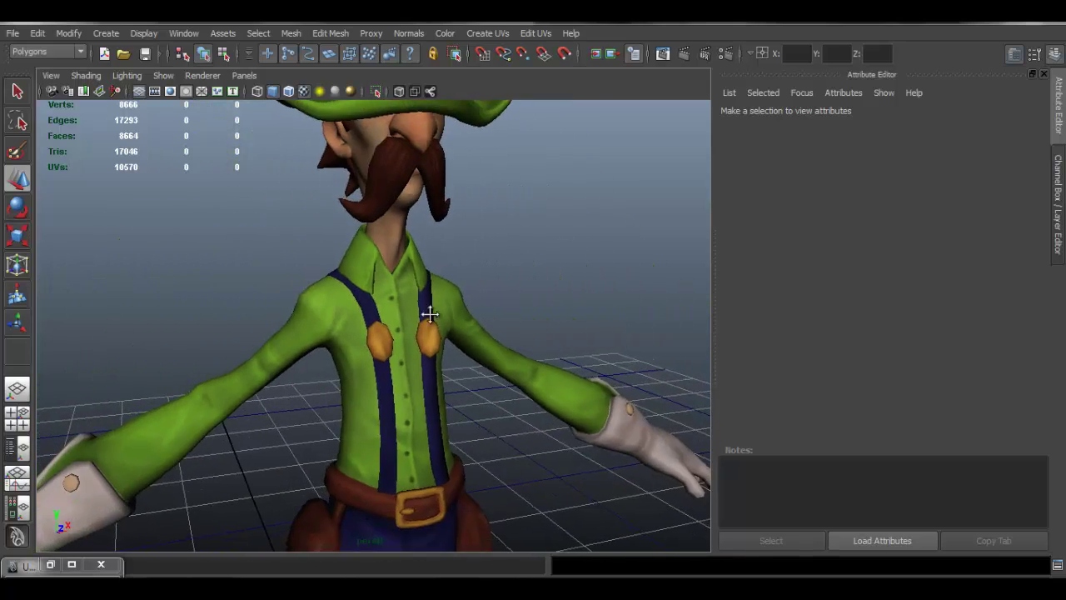
left_click_drag(430, 313, 444, 266, "alt")
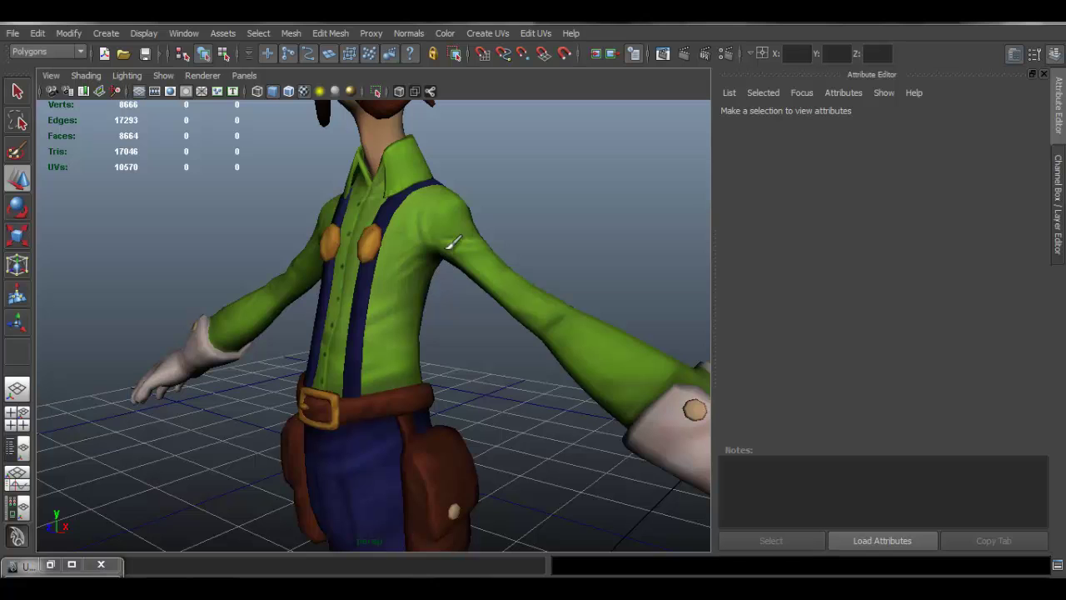
middle_click_drag(448, 248, 459, 289, "alt")
right_click_drag(355, 276, 334, 309, "alt")
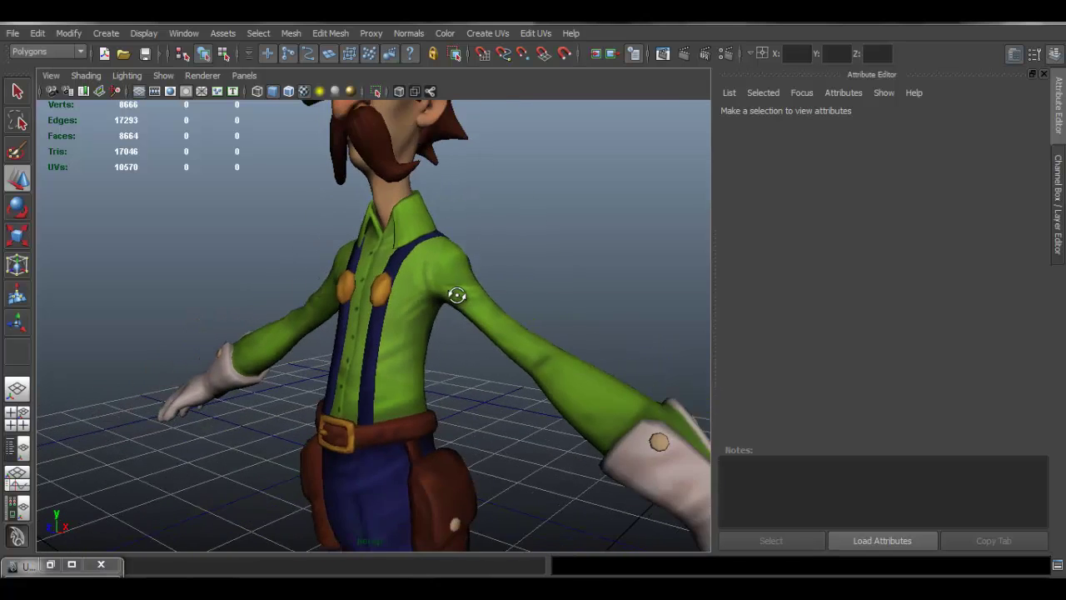
left_click_drag(457, 295, 428, 286, "alt")
scroll(631, 357, "up", 5)
left_click_drag(630, 357, 504, 294, "alt")
middle_click_drag(505, 295, 511, 311, "alt")
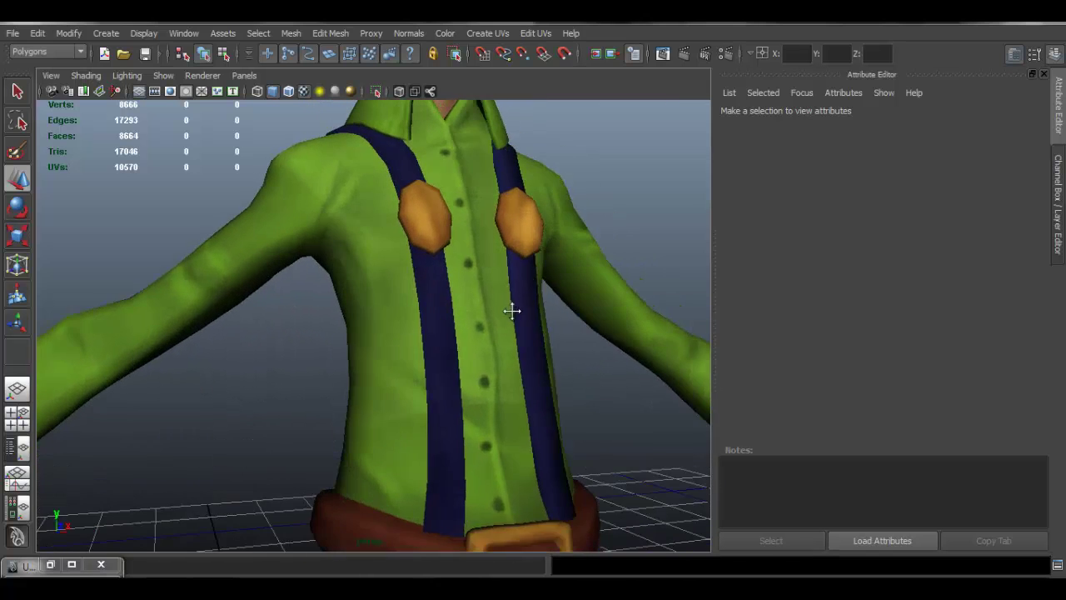
Switch to Photoshop, open the fabric photo FabricPlain0050_1_S, and examine its weave up close.
mouse_move(511, 310)
right_mouse_down("alt")
mouse_move(442, 302)
mouse_move(497, 314)
right_mouse_up("alt")
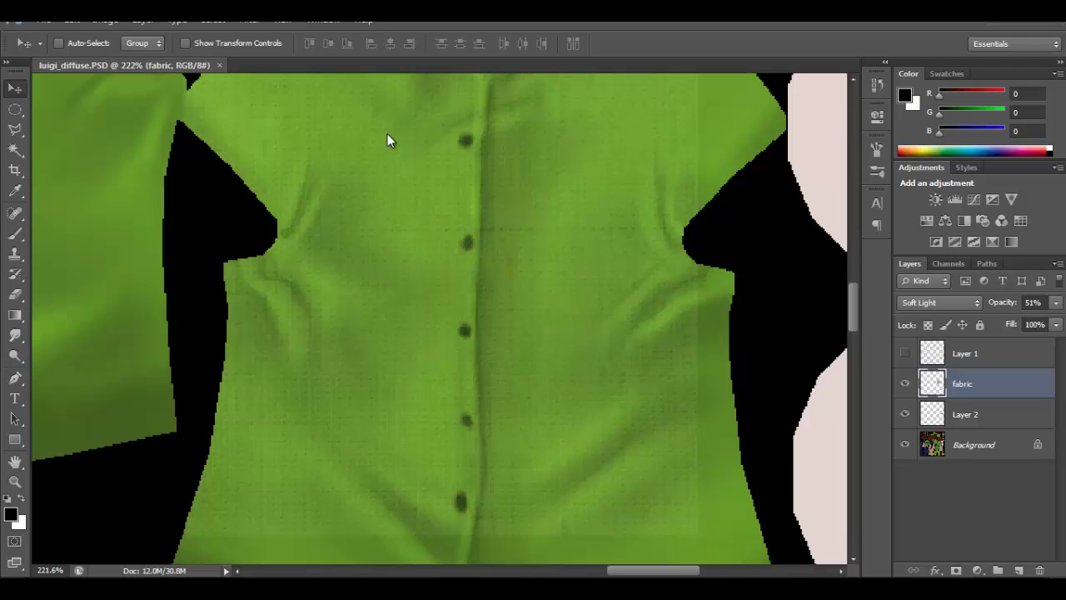
key("ctrl+o")
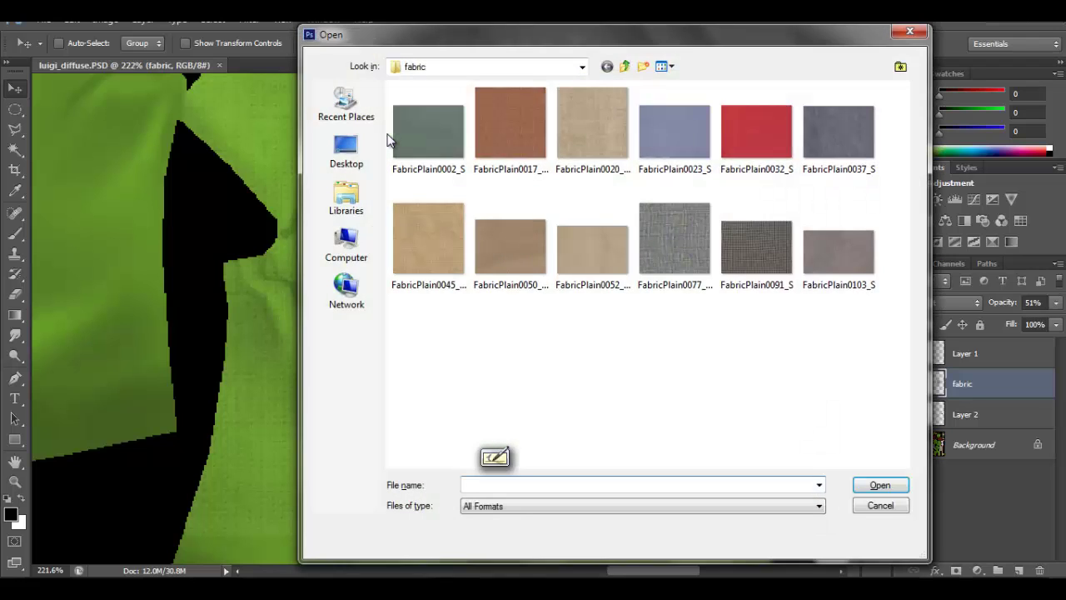
left_click(506, 143)
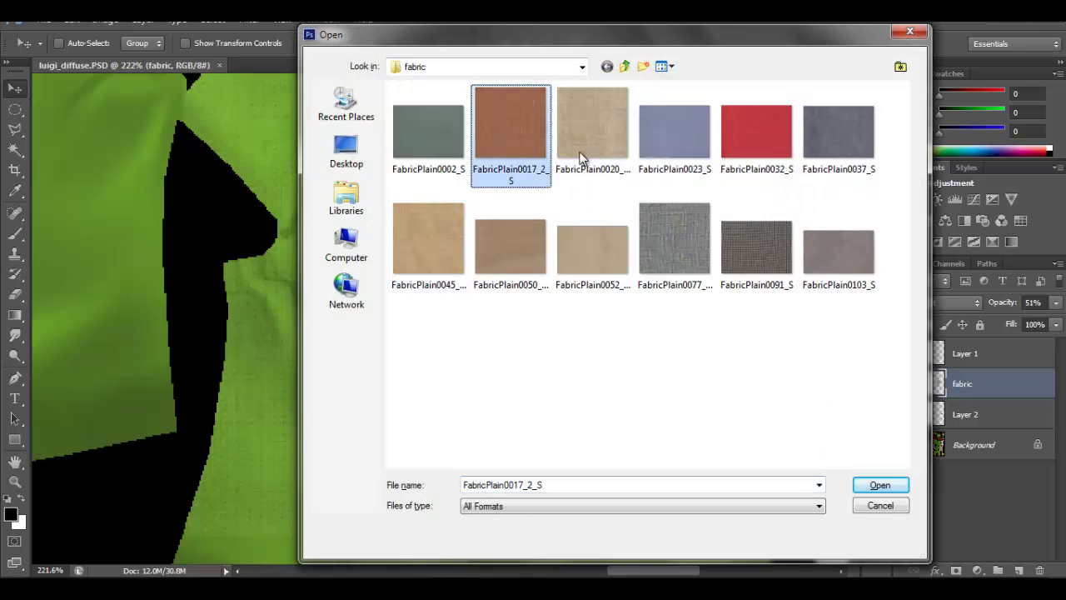
left_click(833, 135)
left_click(819, 244)
left_click(510, 245)
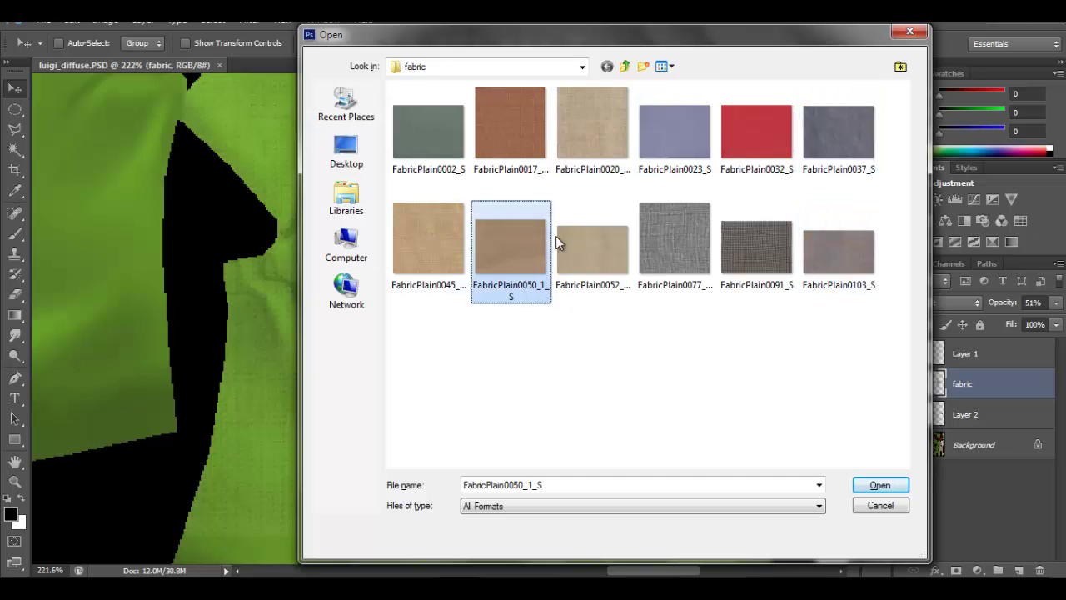
left_click(888, 482)
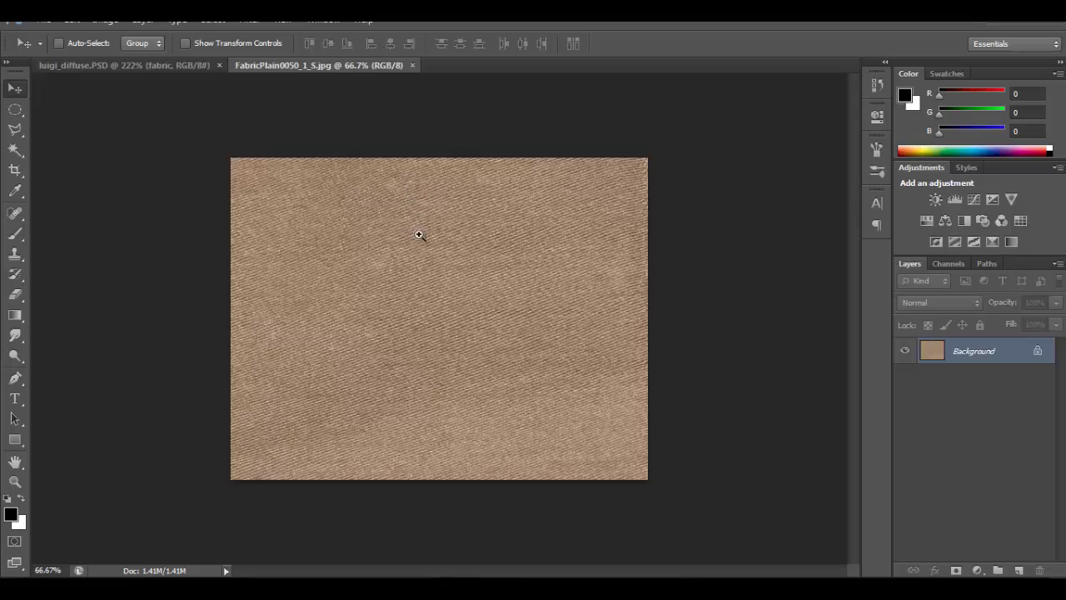
mouse_move(420, 236)
left_mouse_down("ctrl")
mouse_move(455, 240)
mouse_move(441, 241)
left_mouse_up("ctrl")
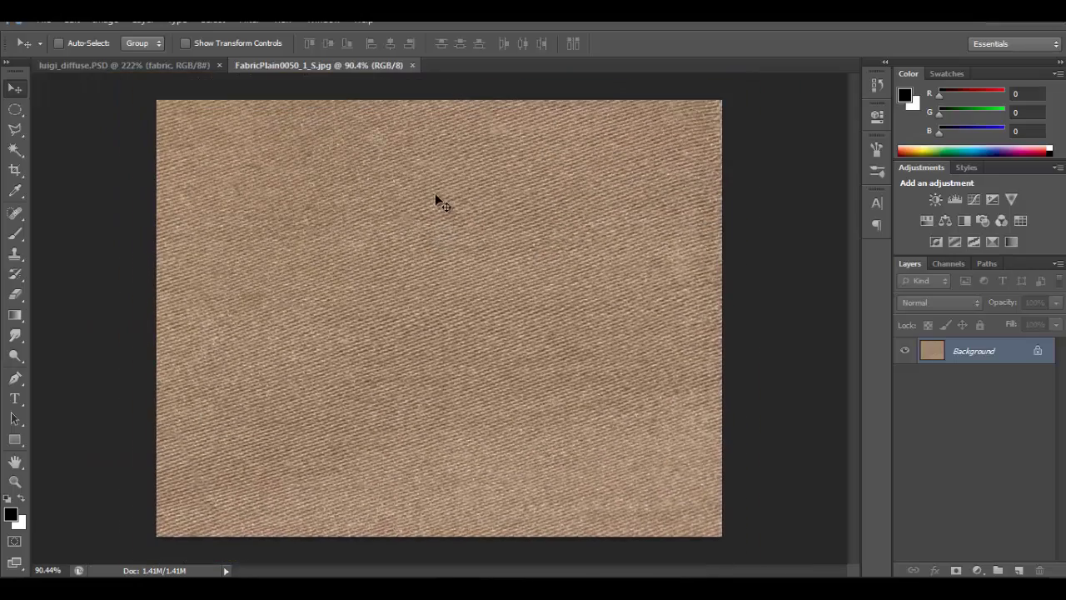
Open the burlap photo FabricPlain0045_4_S and copy it into luigi_diffuse.PSD as a new layer.
key("ctrl+o")
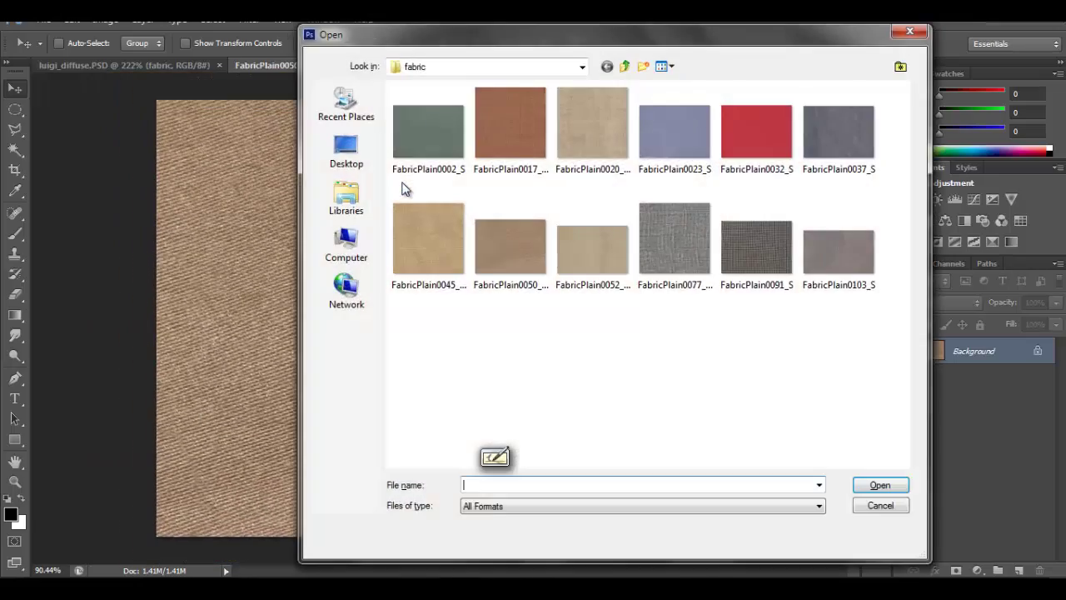
left_click(452, 232)
double_click(456, 237)
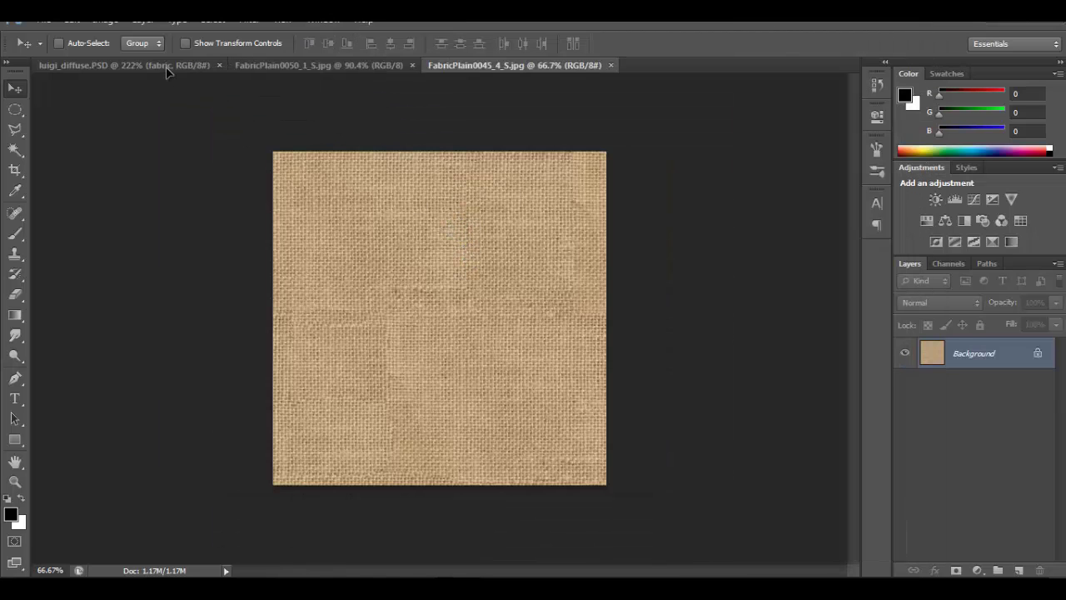
left_click_drag(167, 71, 423, 223)
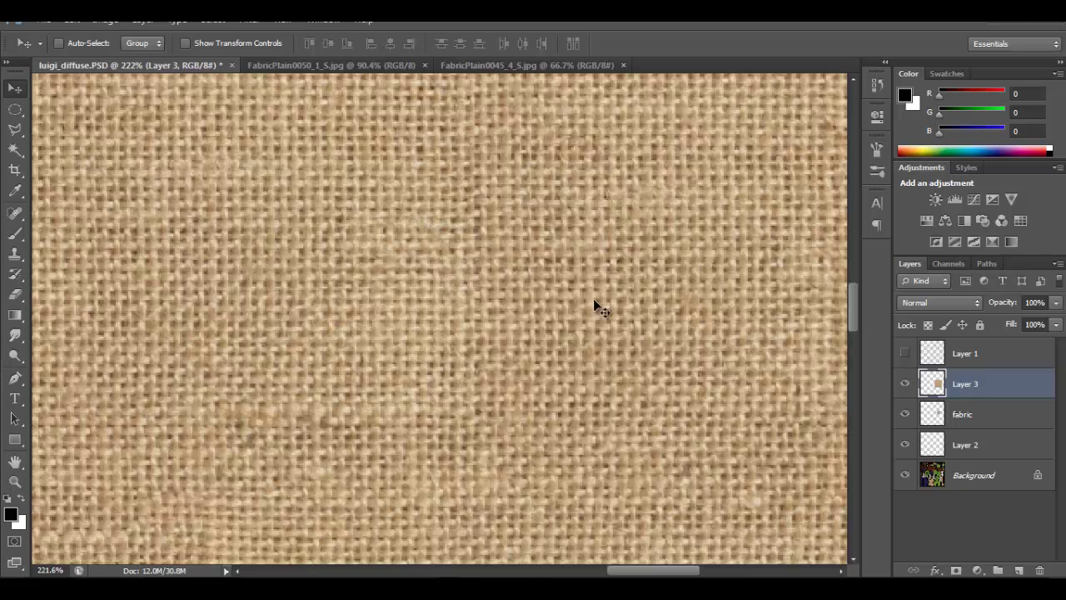
Scale the burlap layer down over the upper part of the buttoned shirt front and hide the older fabric layer.
scroll(581, 283, "down", 5, "alt")
key("ctrl+t")
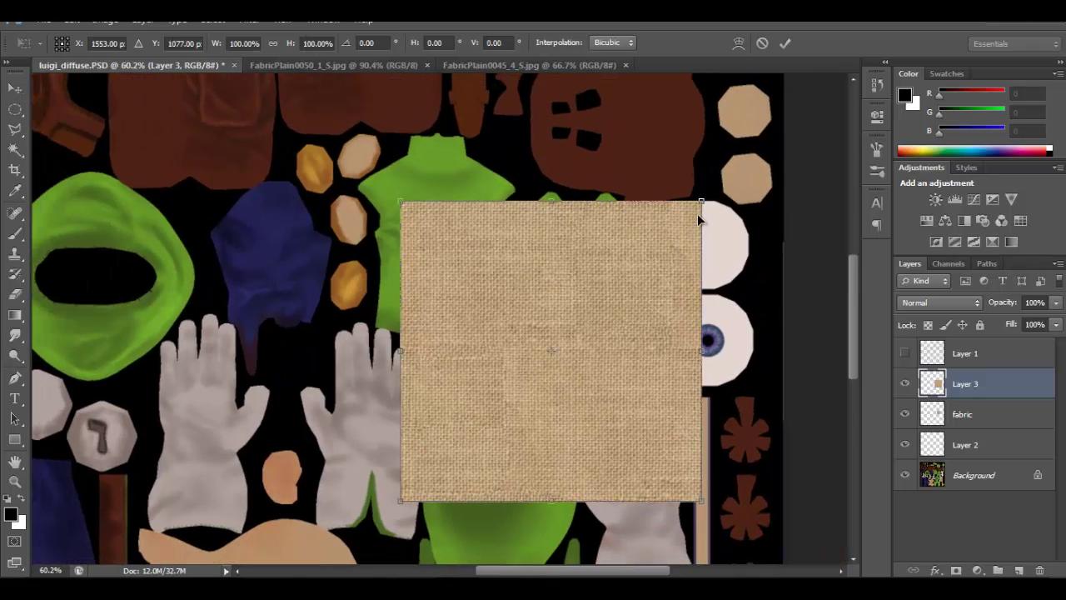
left_click_drag(699, 218, 515, 362, "shift")
left_click_drag(500, 412, 625, 275)
key("Return")
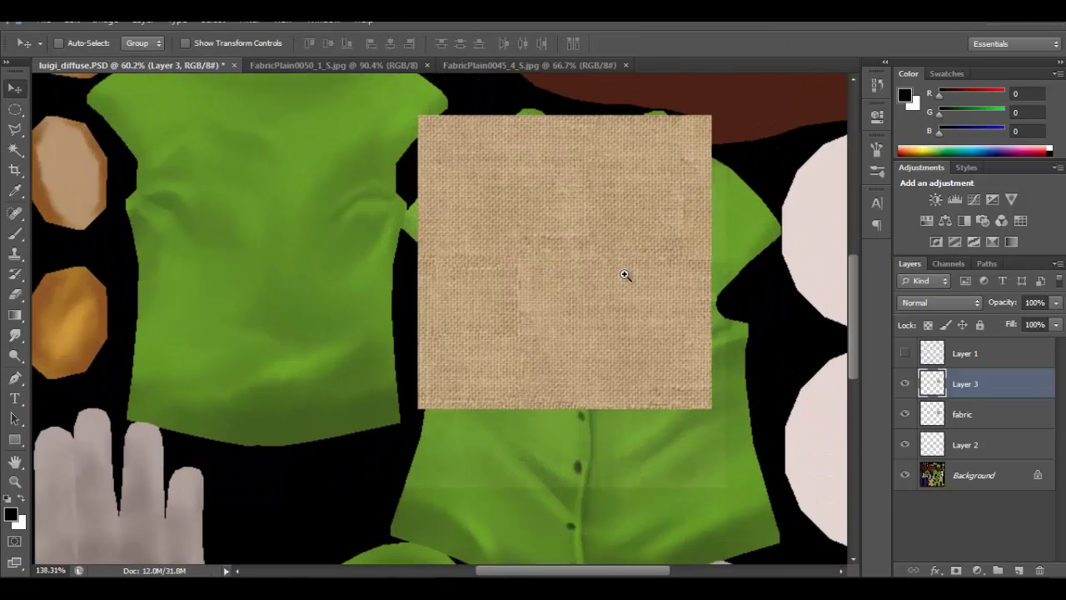
left_click(906, 414)
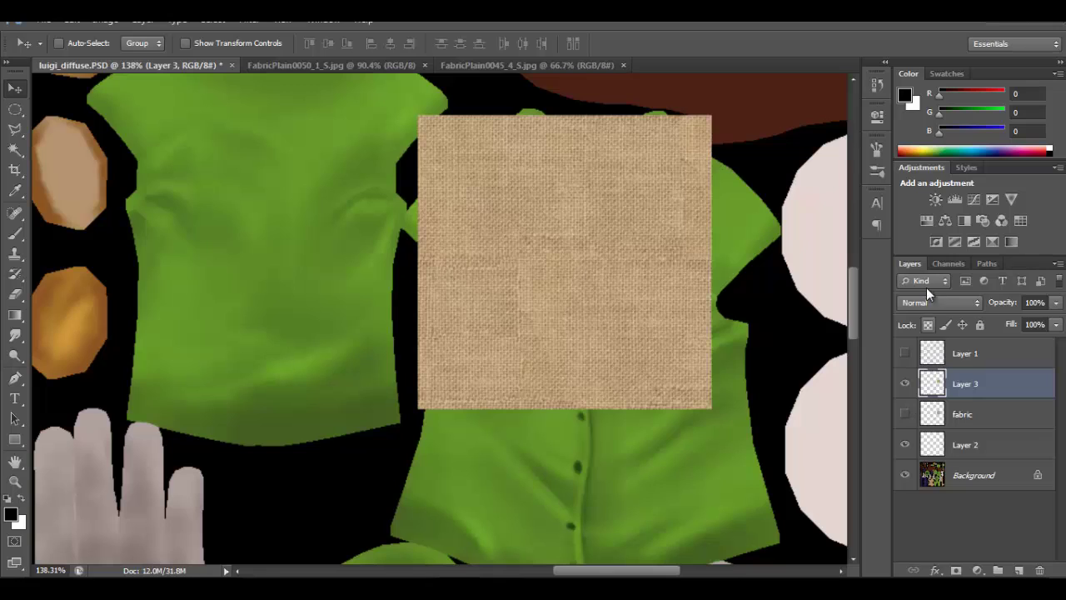
Desaturate the burlap layer and blend it over the shirt in Soft Light at 55% opacity.
key("ctrl+shift+u")
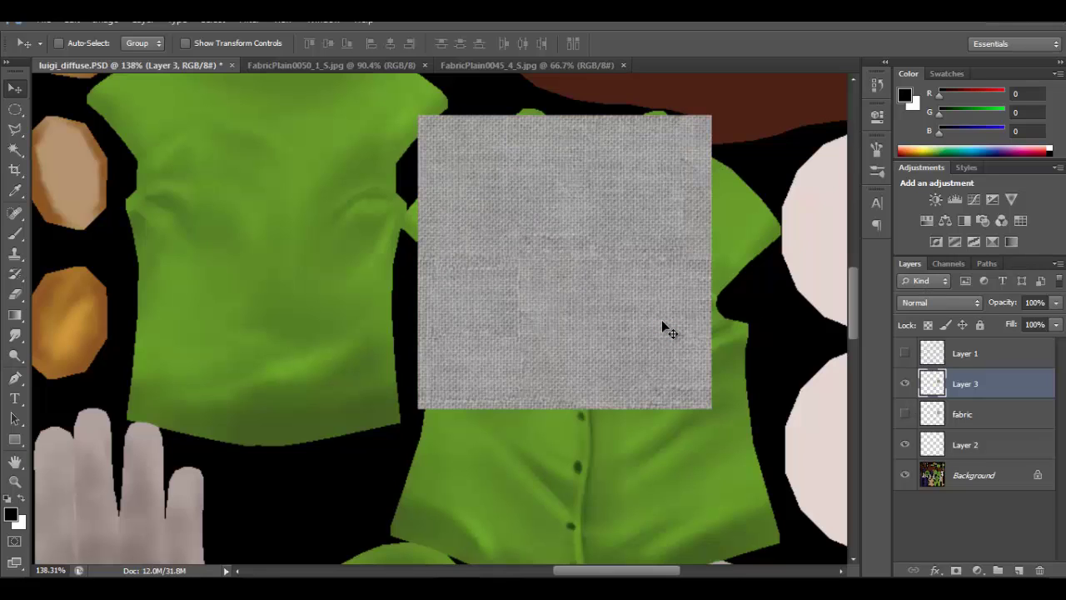
left_click(913, 304)
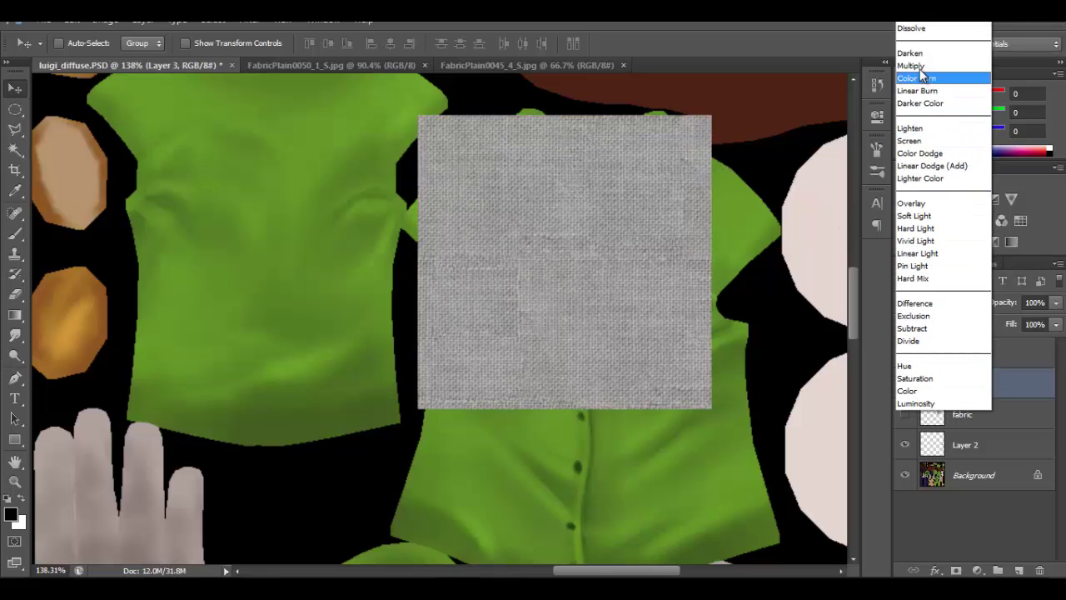
left_click(925, 206)
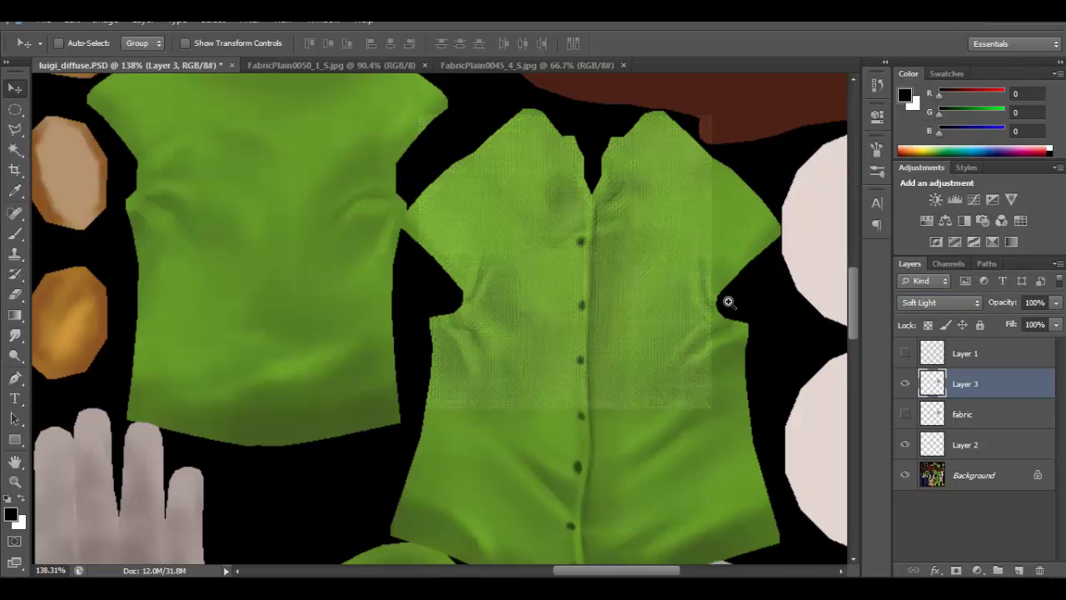
left_click_drag(728, 301, 821, 297)
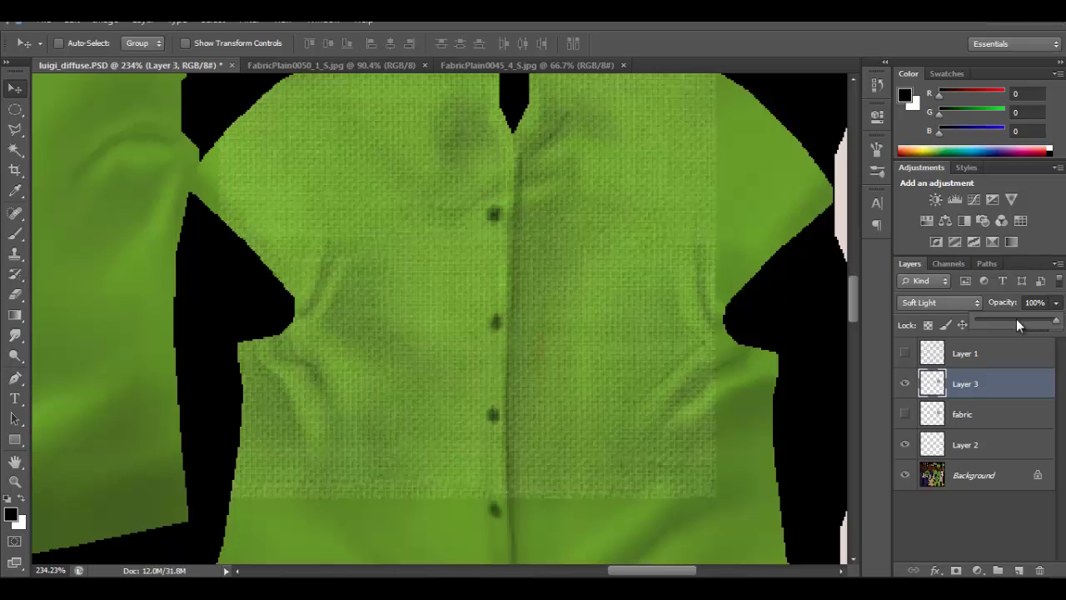
left_click_drag(1016, 320, 1020, 321)
left_click(969, 384)
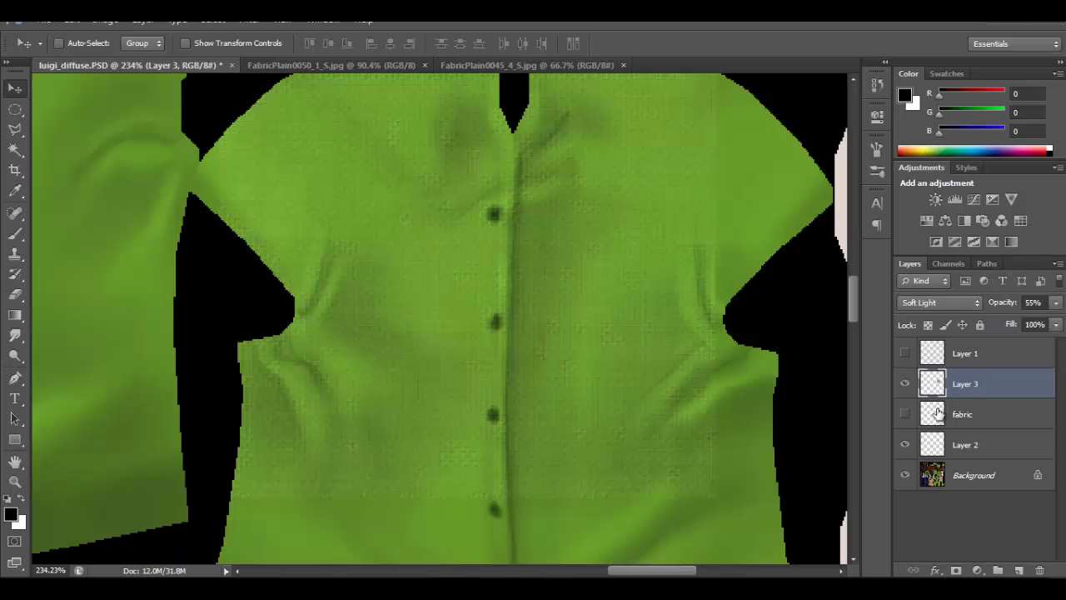
Invert the burlap layer's tones, shift it slightly down over the shirt front, and save the diffuse texture.
key("ctrl+i")
key("ctrl+i")
key("ctrl+i")
left_click_drag(435, 162, 542, 291)
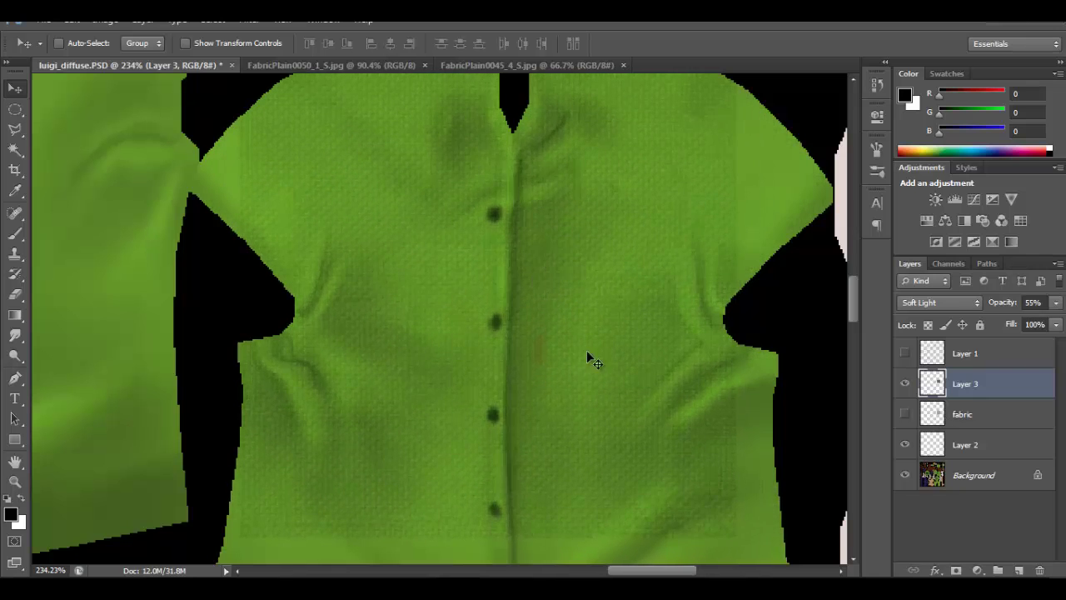
key("ctrl+s")
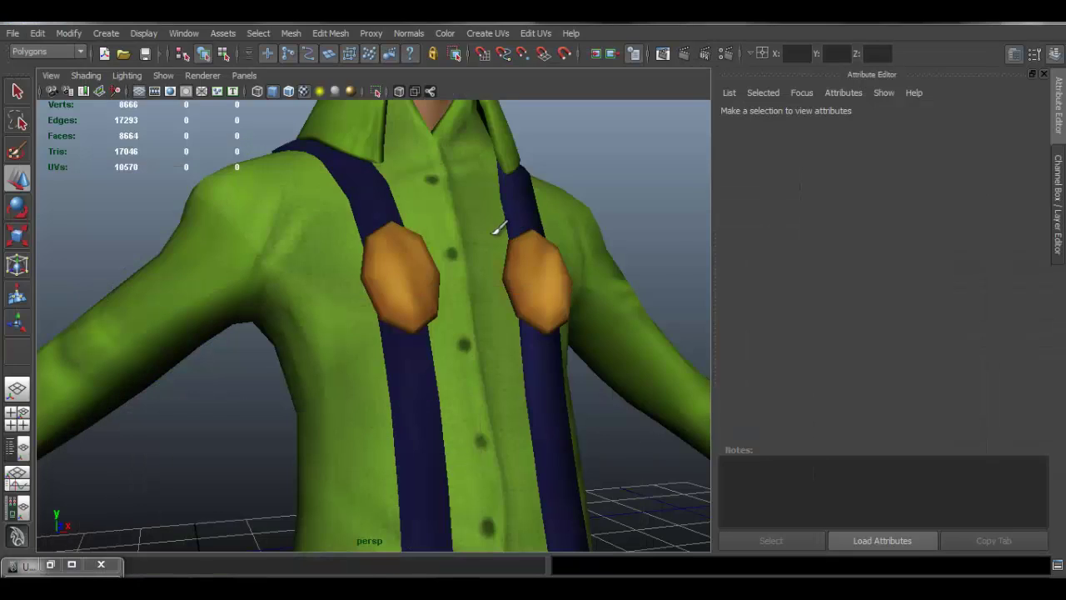
In Maya, reload luigi_diffuse.PSD in the character's psdFileTex1 node and deselect the mesh.
left_click(487, 218)
left_click(1013, 301)
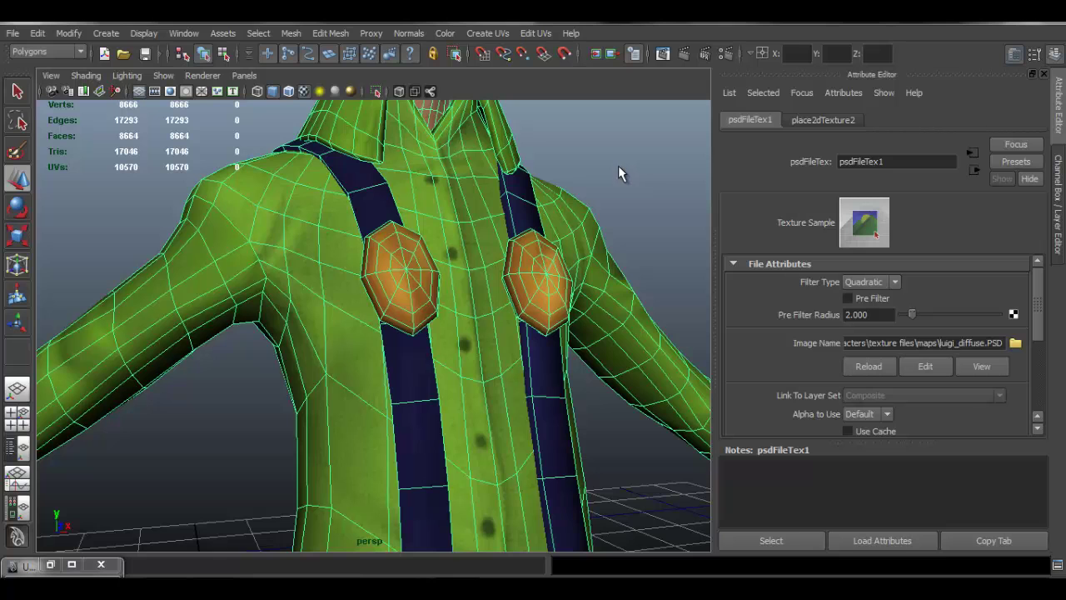
left_click(605, 185)
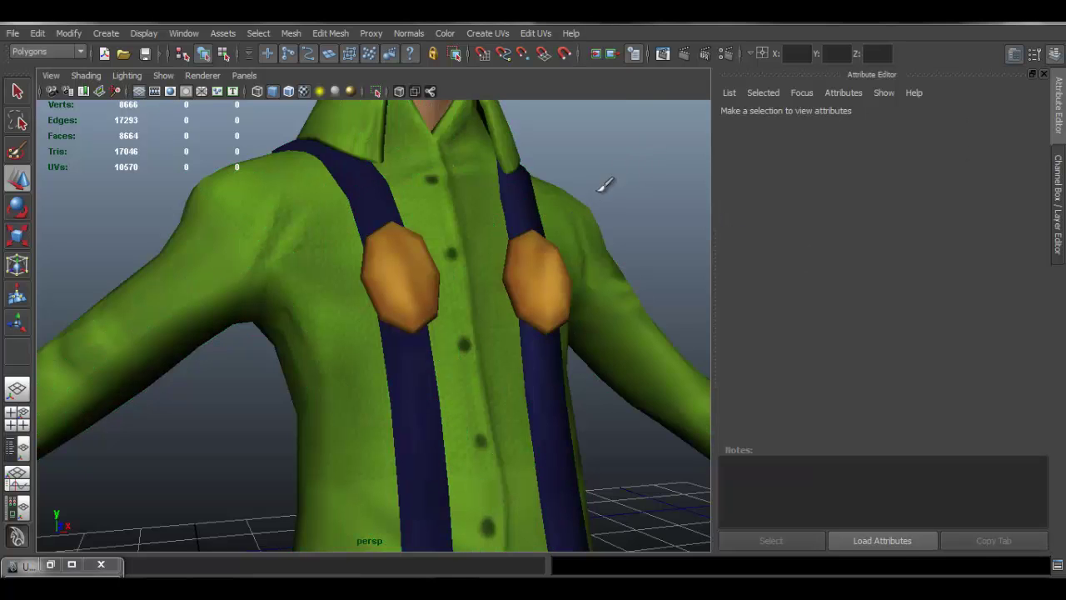
Examine the burlap weave on the character's shirt from several angles, both close up and from farther away.
right_click_drag(604, 185, 459, 241, "alt")
right_click_drag(548, 338, 416, 266, "alt")
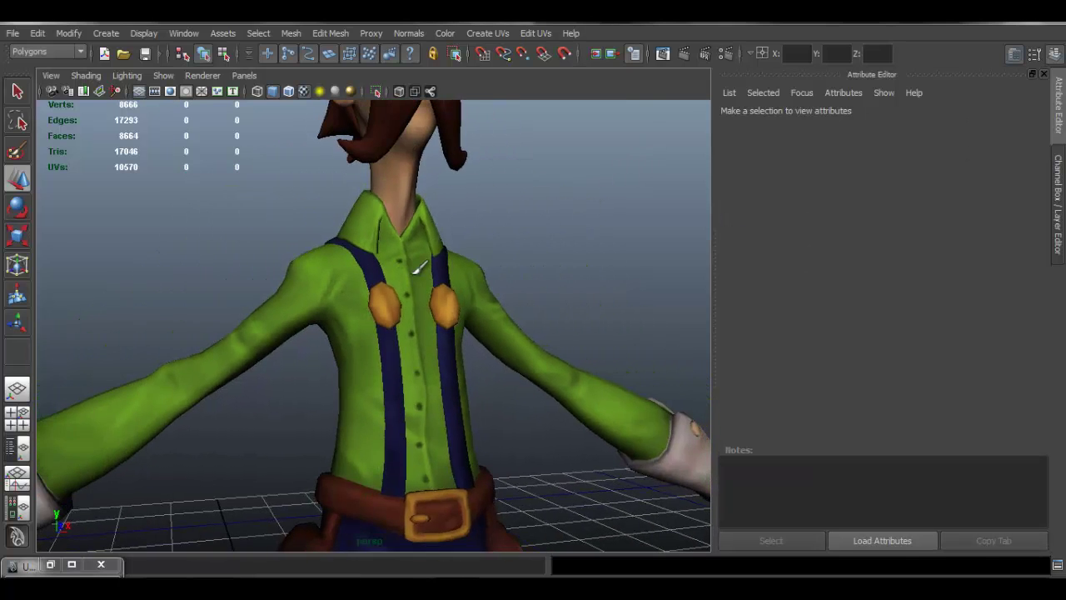
left_click_drag(456, 289, 402, 289, "alt")
right_click_drag(403, 289, 371, 292, "alt")
left_click_drag(443, 291, 521, 287, "alt")
right_click_drag(403, 254, 542, 261, "alt")
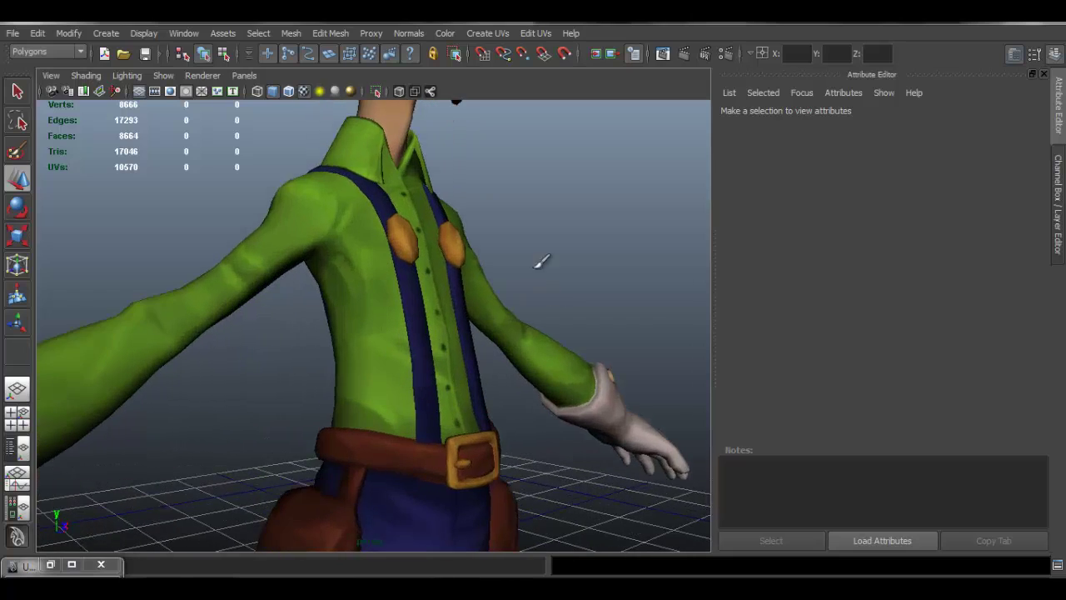
left_click_drag(542, 261, 495, 269, "alt")
right_click_drag(429, 250, 495, 233, "alt")
middle_click_drag(464, 205, 483, 305, "alt")
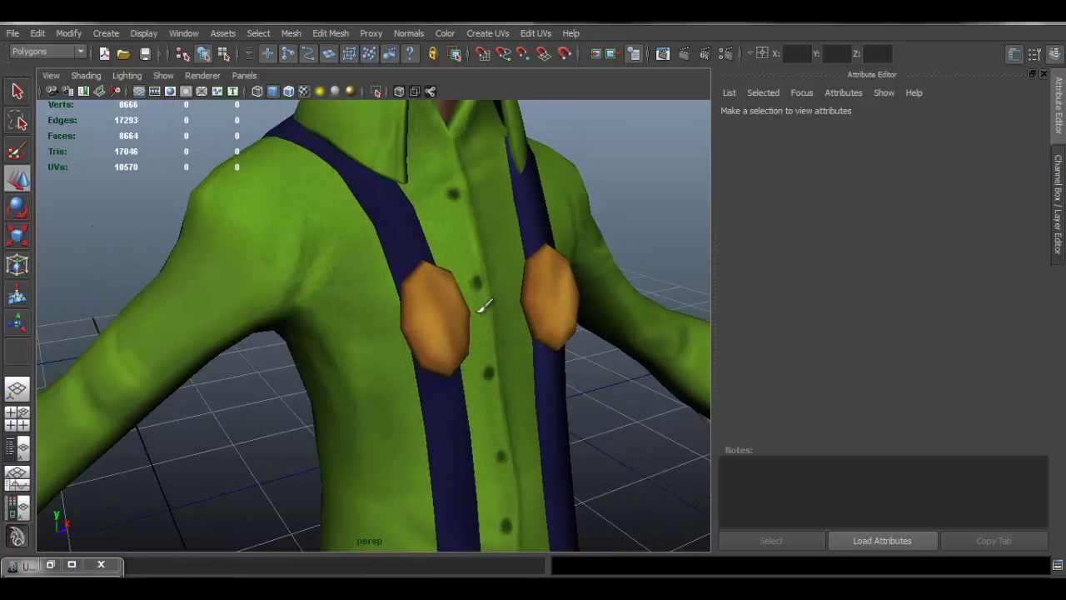
mouse_move(539, 288)
left_mouse_down("alt")
mouse_move(494, 278)
mouse_move(533, 272)
left_mouse_up("alt")
right_click_drag(533, 263, 185, 224, "alt")
middle_click_drag(437, 433, 418, 304, "alt")
left_click_drag(427, 296, 471, 279, "alt")
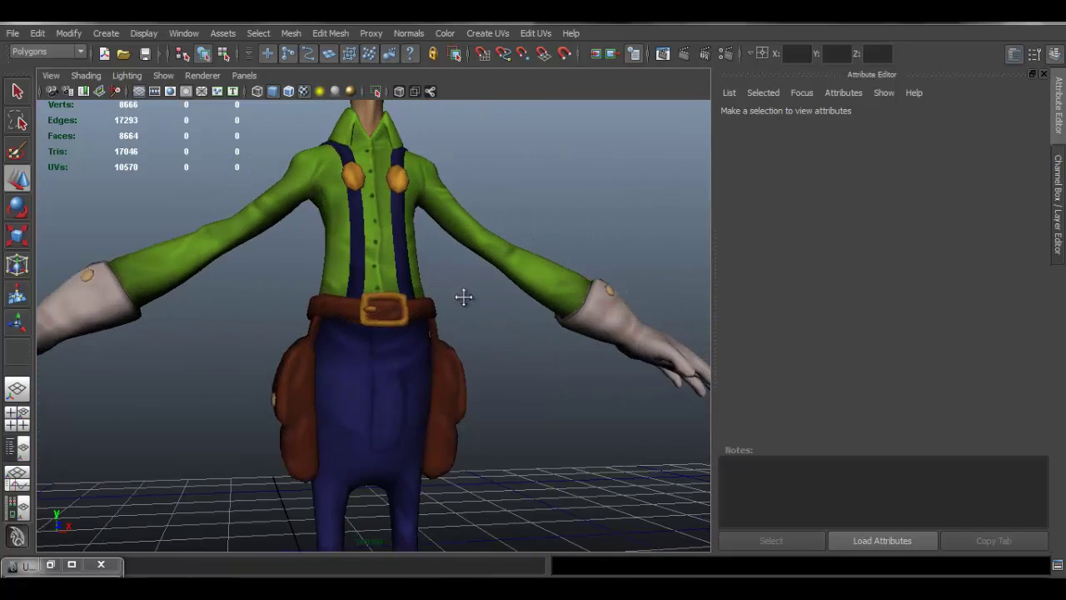
Review the texture on the rest of the character, including the trousers, pouches, gloves, face, and hat.
middle_click_drag(463, 296, 471, 154, "alt")
left_click_drag(387, 302, 434, 285, "alt")
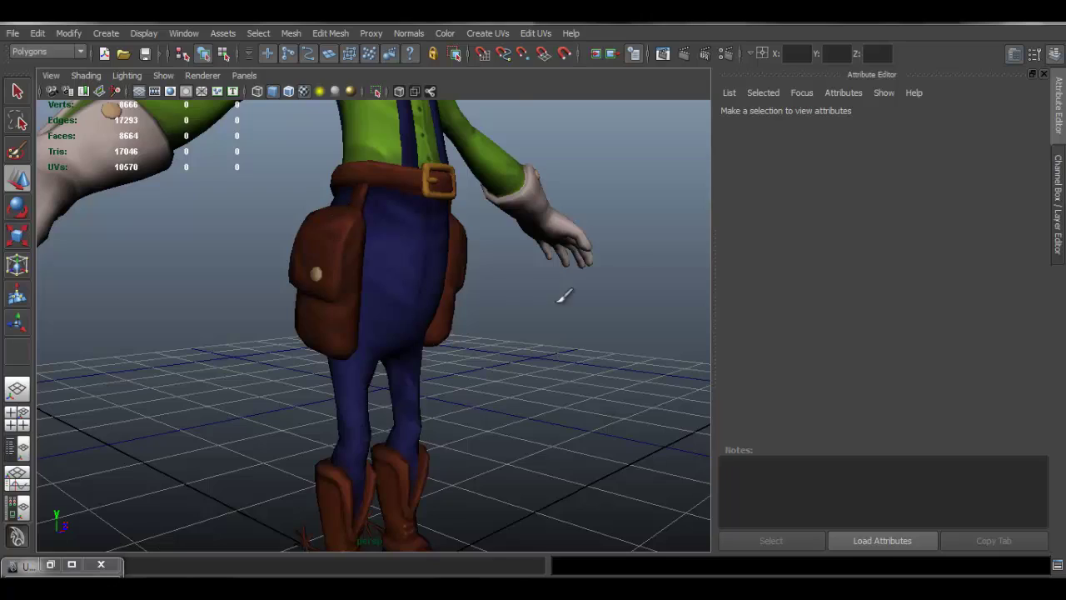
left_click_drag(564, 296, 437, 275, "alt")
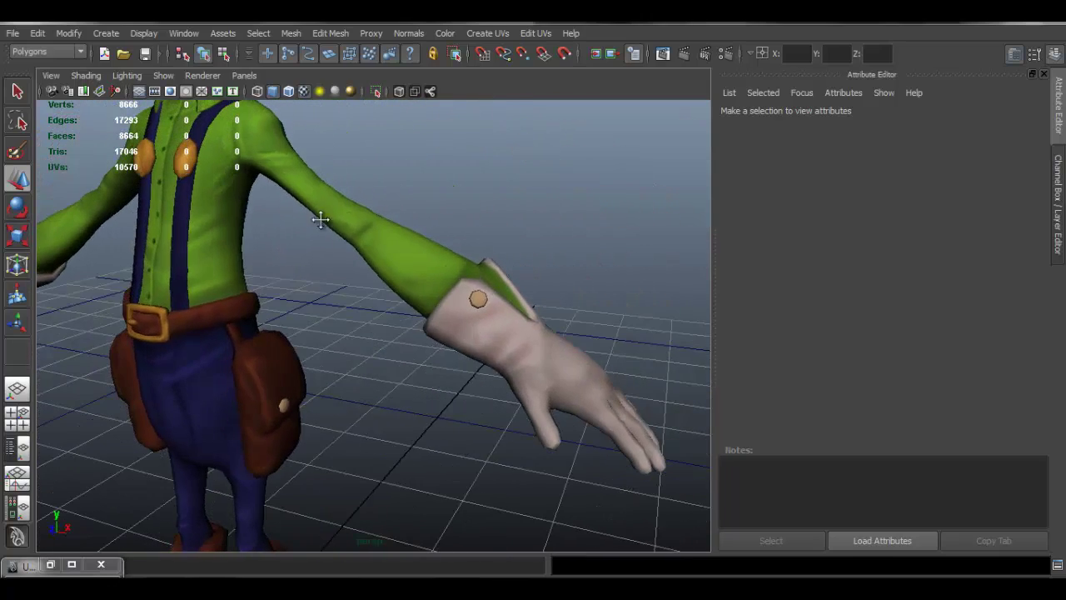
middle_click_drag(320, 220, 362, 275, "alt")
left_click_drag(361, 275, 316, 207, "alt")
right_click_drag(316, 207, 421, 252, "alt")
left_click_drag(421, 252, 443, 249, "alt")
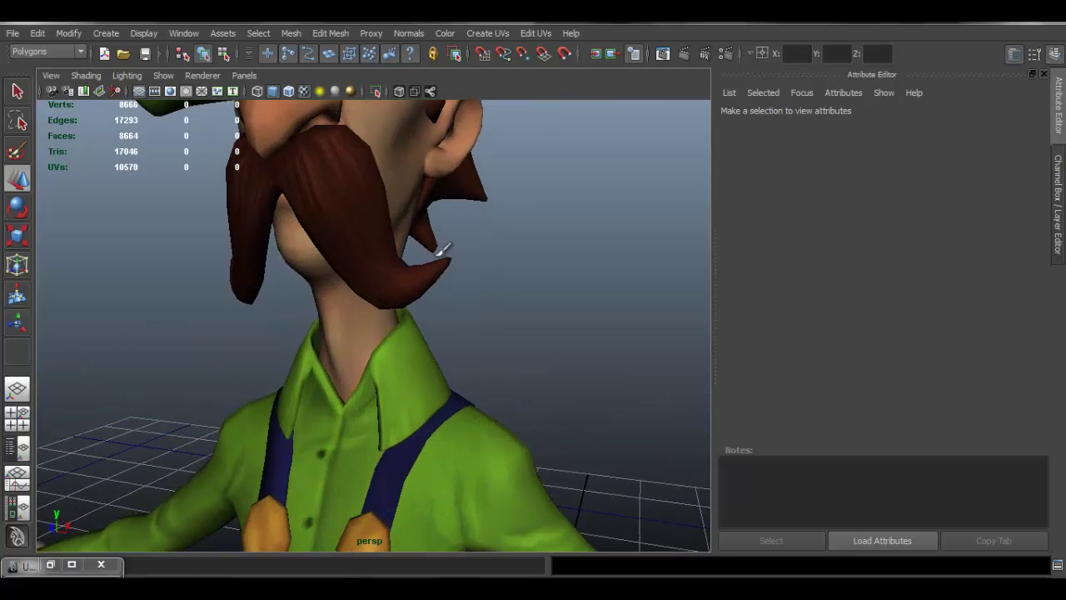
middle_click_drag(429, 250, 455, 380, "alt")
right_click_drag(310, 270, 243, 256, "alt")
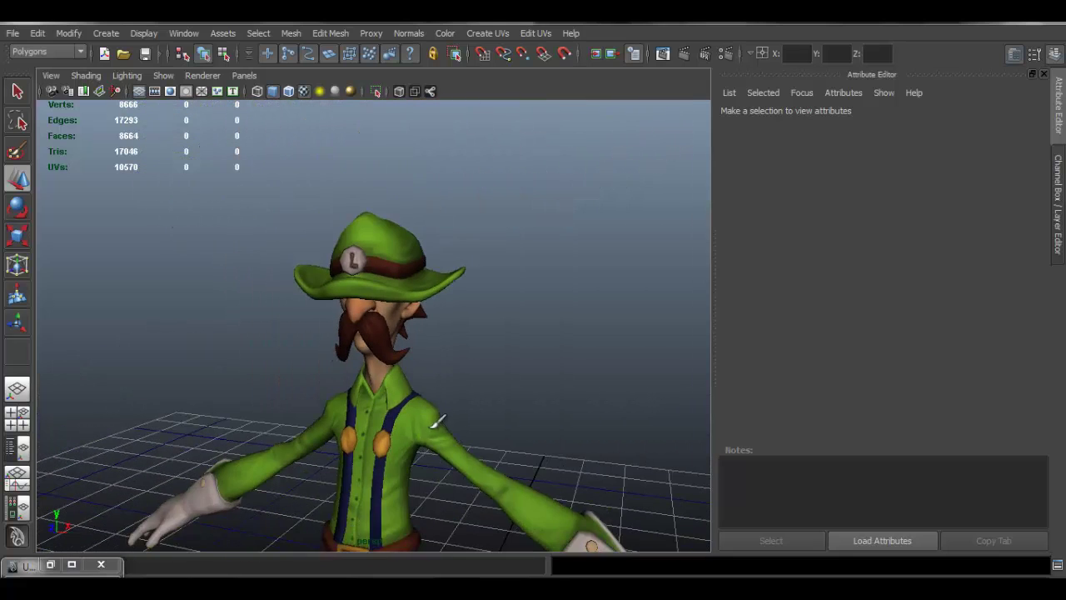
left_click_drag(434, 422, 342, 429, "alt")
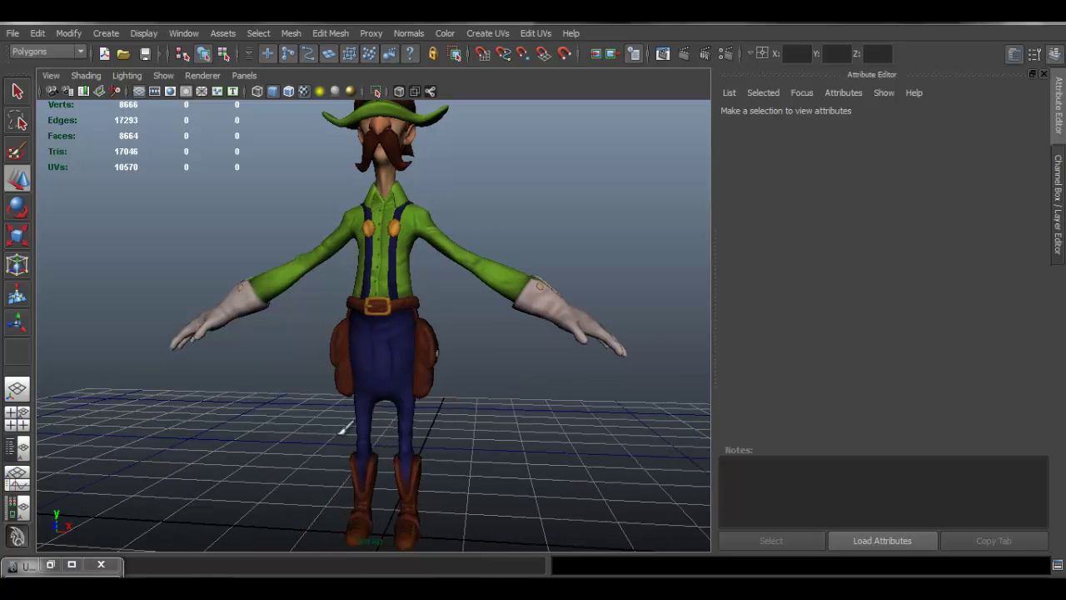
Return to Photoshop and add a new empty layer above the burlap layer in the diffuse texture.
key("alt+Tab")
key("ctrl+0")
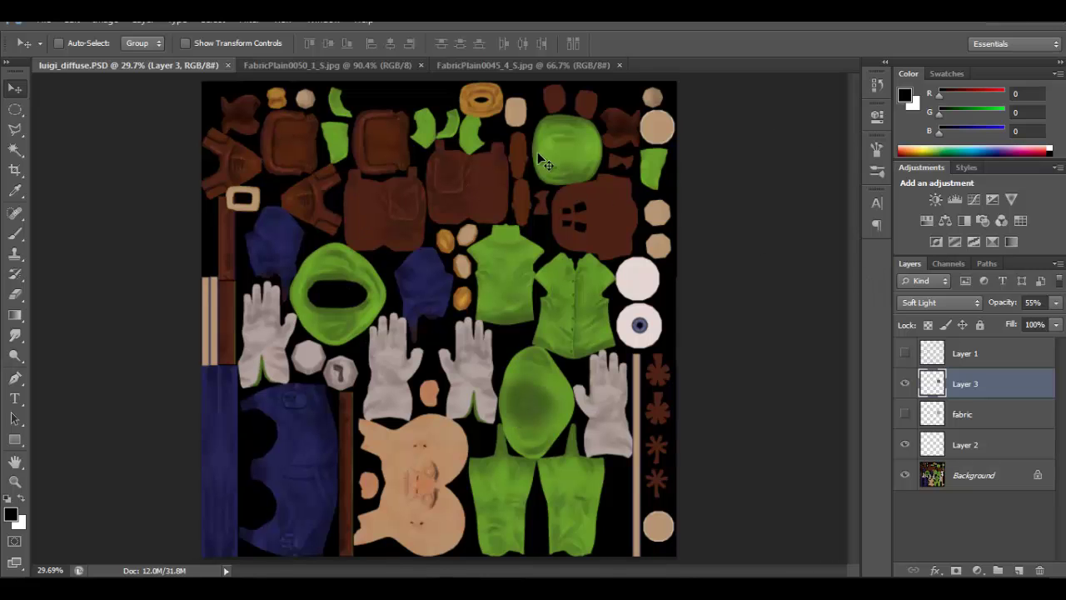
scroll(608, 287, "up", 5, "alt")
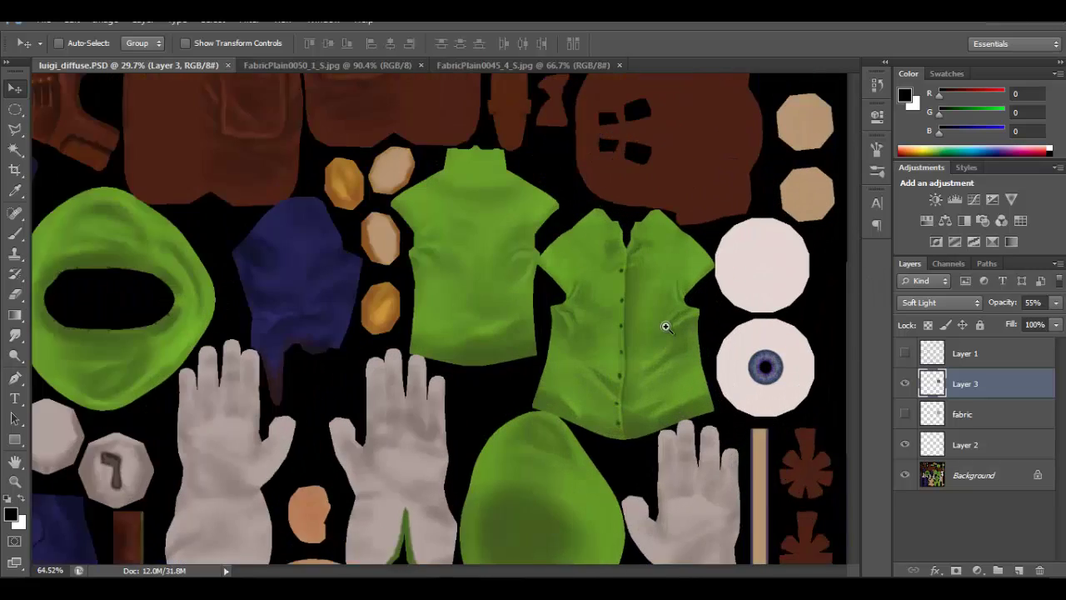
left_click_drag(568, 194, 573, 213)
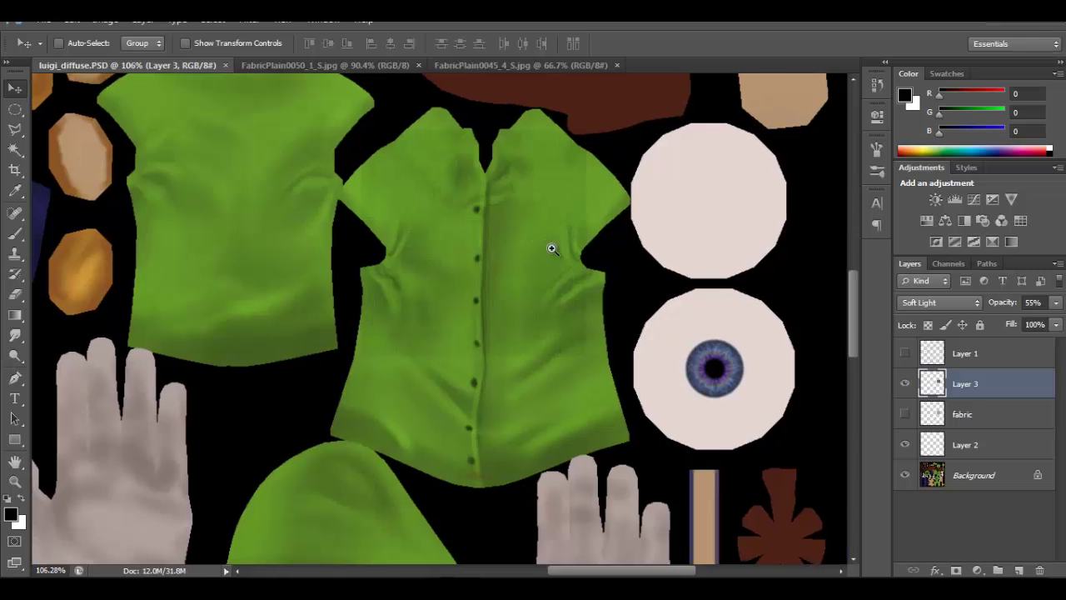
left_click_drag(552, 248, 555, 251, "ctrl")
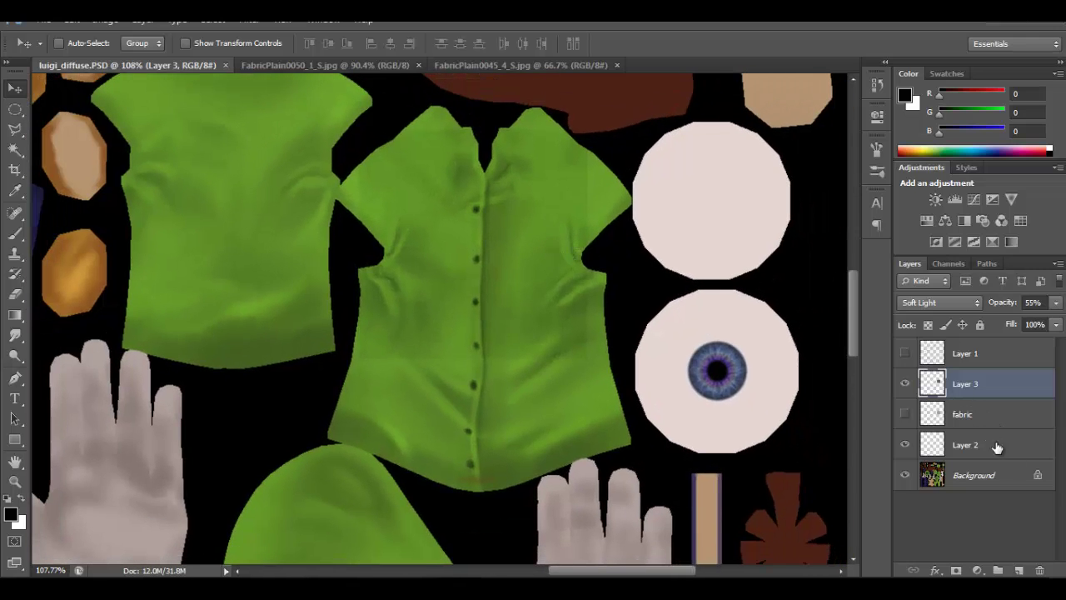
left_click(1018, 569)
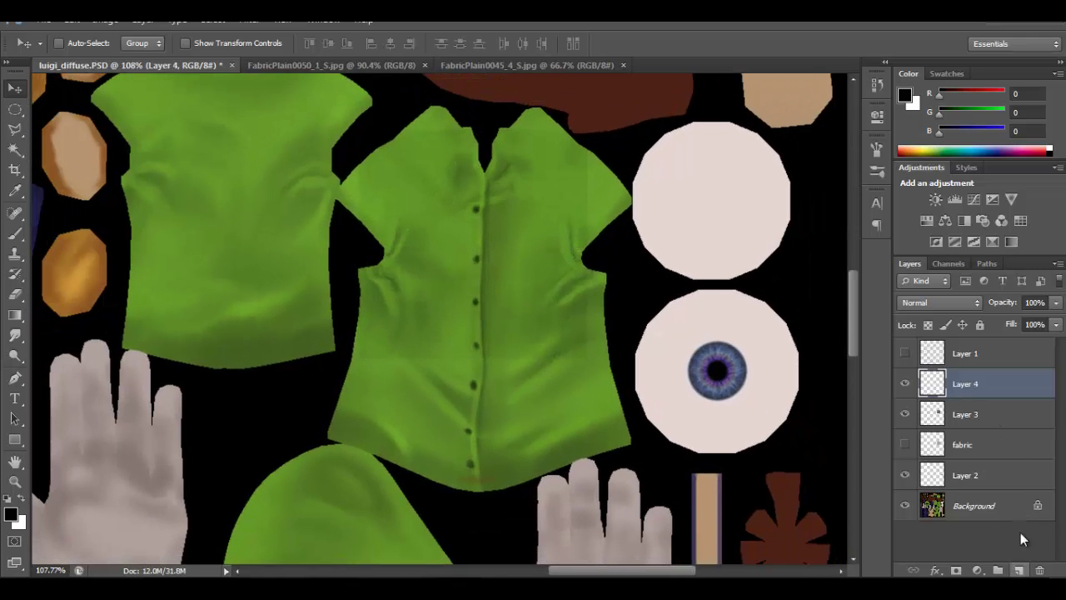
Set the foreground colour to orange, RGB 197, 122, 49.
left_click(12, 513)
mouse_move(548, 342)
left_mouse_down()
mouse_move(545, 317)
mouse_move(546, 331)
left_mouse_up()
left_click(475, 207)
left_click_drag(476, 206, 474, 195)
left_click(707, 138)
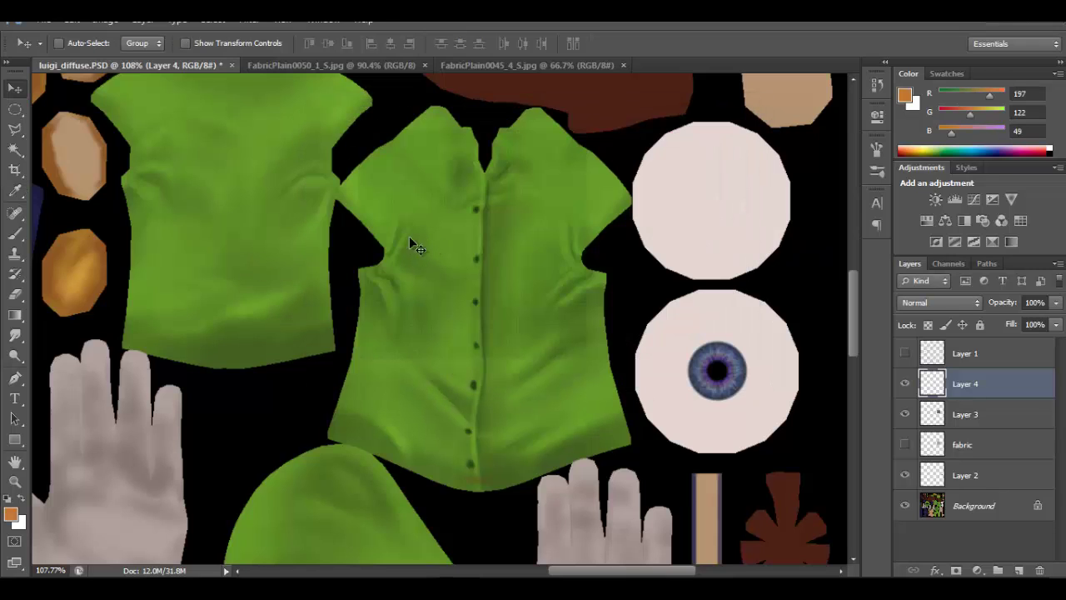
Paint an orange tint over the whole button-front shirt on Layer 4 with a soft 71 px brush at 26% opacity.
key("b")
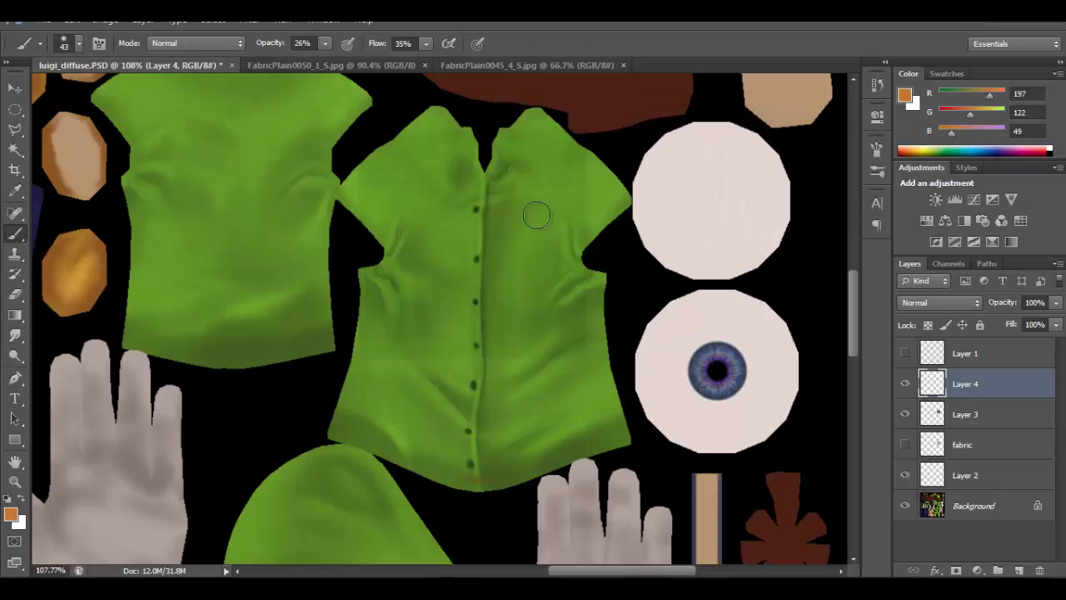
right_click_drag(525, 221, 539, 223, "alt")
mouse_move(568, 255)
left_mouse_down()
mouse_move(567, 184)
mouse_move(603, 403)
mouse_move(480, 471)
mouse_move(505, 463)
mouse_move(499, 392)
mouse_move(379, 412)
mouse_move(428, 447)
mouse_move(376, 271)
mouse_move(459, 345)
mouse_move(407, 147)
mouse_move(483, 172)
mouse_move(461, 311)
mouse_move(387, 347)
mouse_move(406, 126)
mouse_move(513, 198)
left_mouse_up()
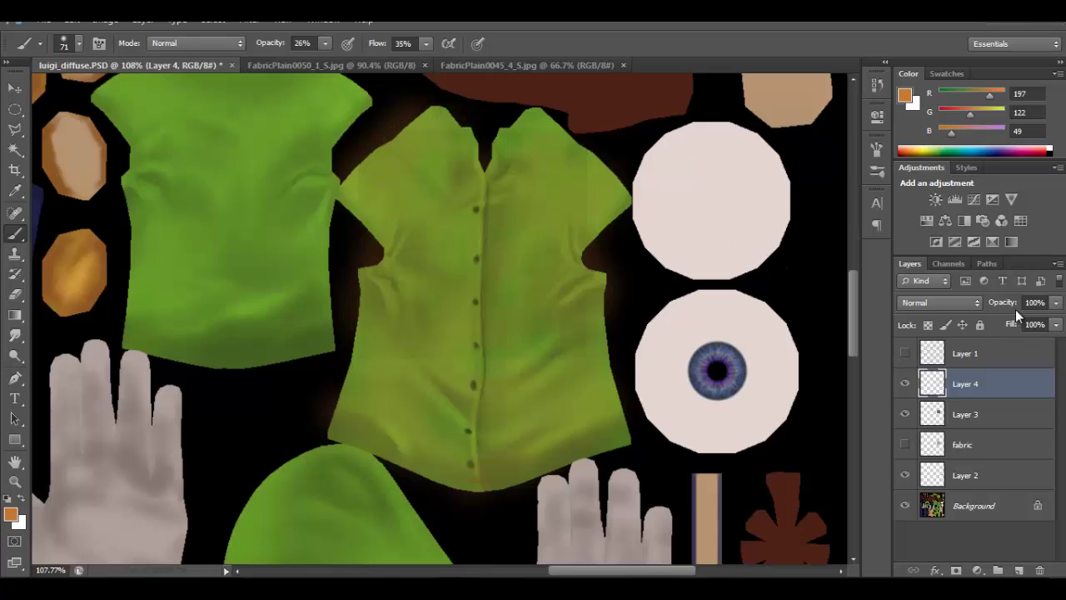
Try the Soft Light blend mode on Layer 4, and settle on Overlay.
left_click(976, 303)
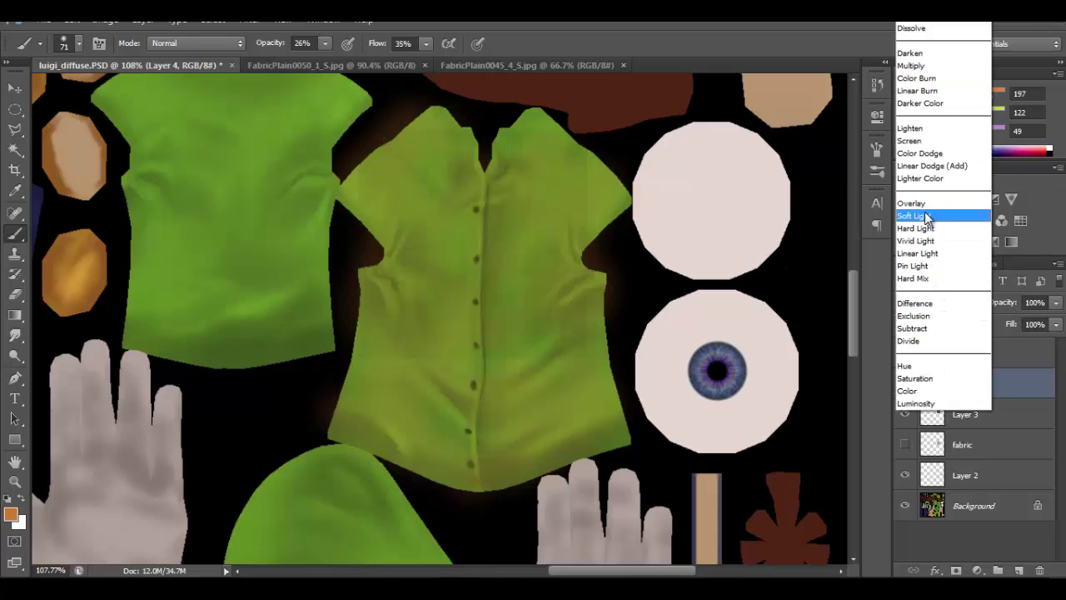
left_click(924, 216)
left_click(944, 305)
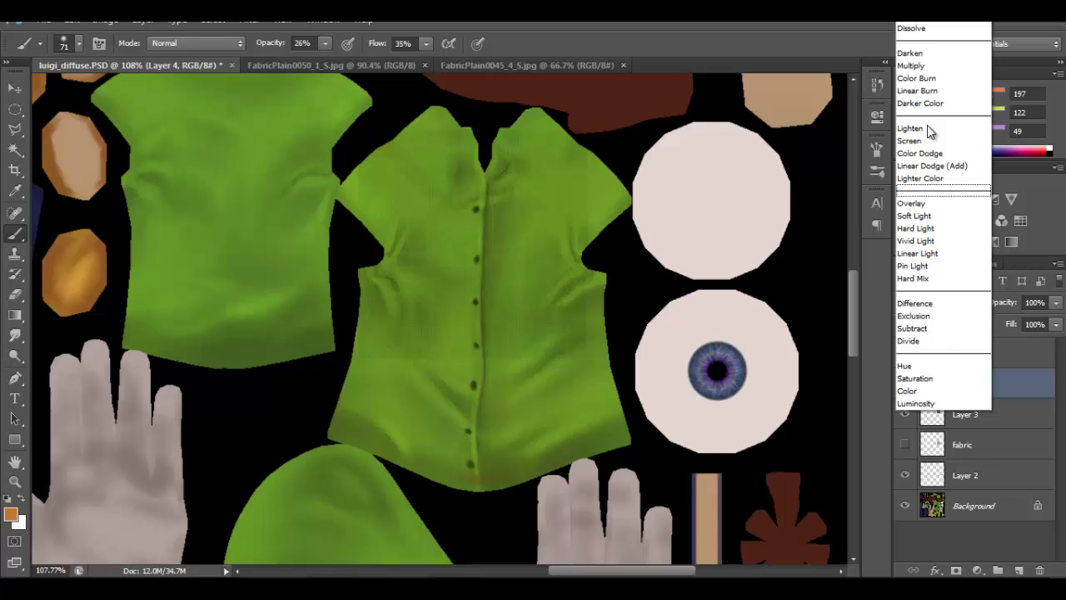
left_click(914, 205)
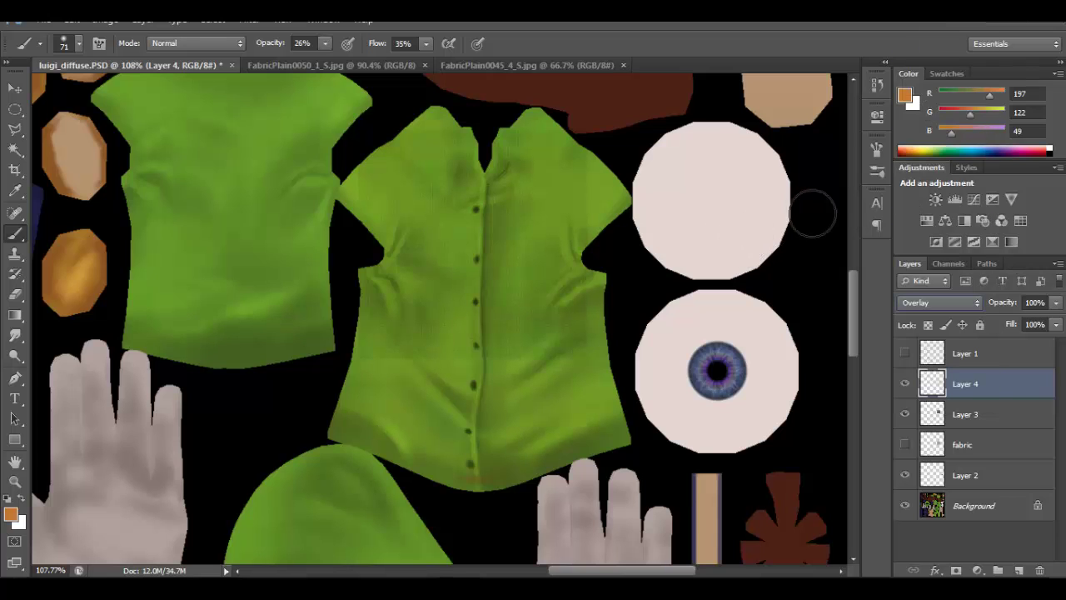
Lower Layer 4's opacity to 71% while checking the shirt weave up close.
left_click_drag(569, 279, 599, 311, "ctrl")
scroll(598, 310, "up", 10, "alt")
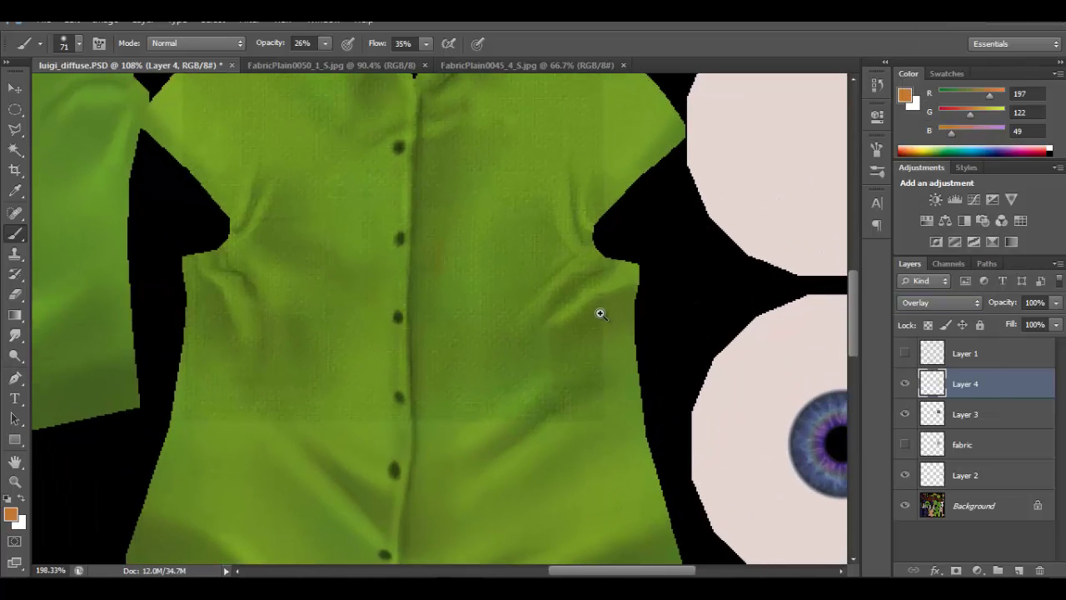
left_click(1055, 302)
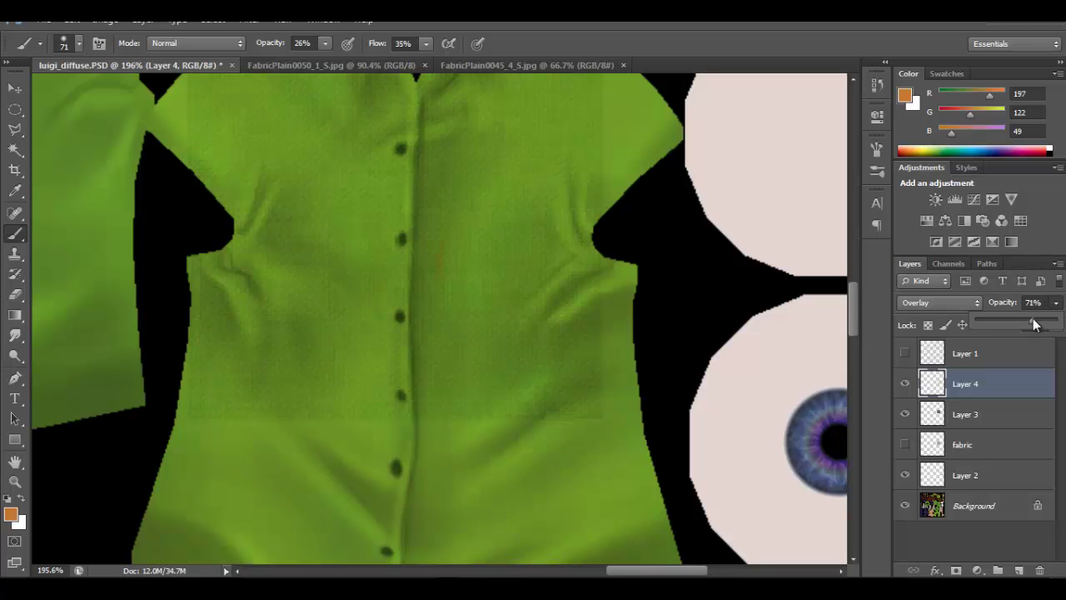
left_click_drag(1025, 321, 1033, 320)
Compare the shirt with and without the orange tint layer, and review it against the rest of the texture sheet.
left_click_drag(697, 288, 663, 285, "ctrl")
left_click(906, 382)
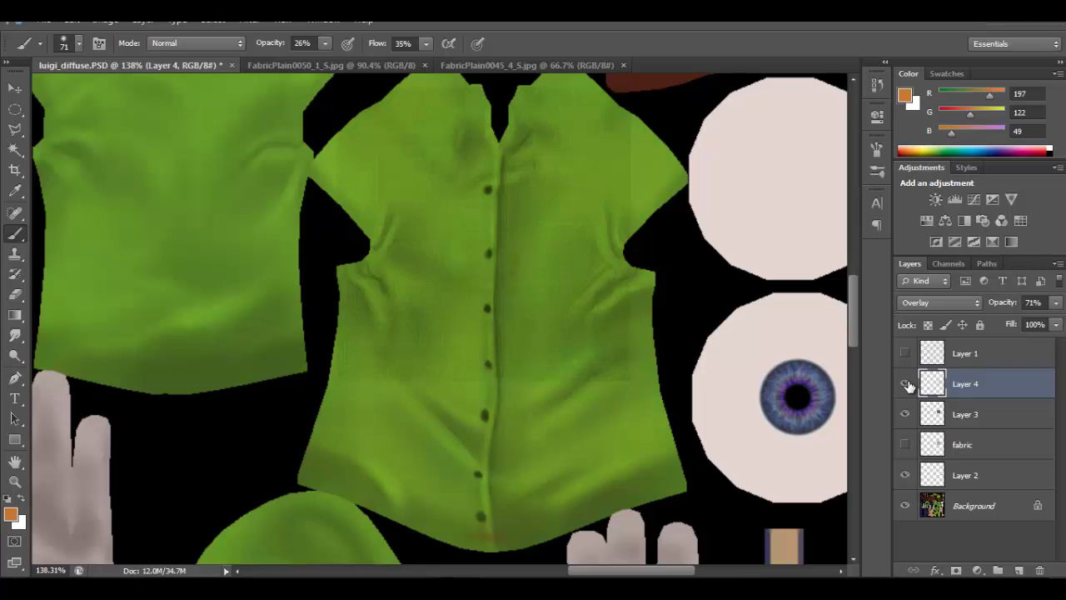
left_click(906, 382)
left_click(907, 382)
left_click(906, 383)
left_click(906, 383)
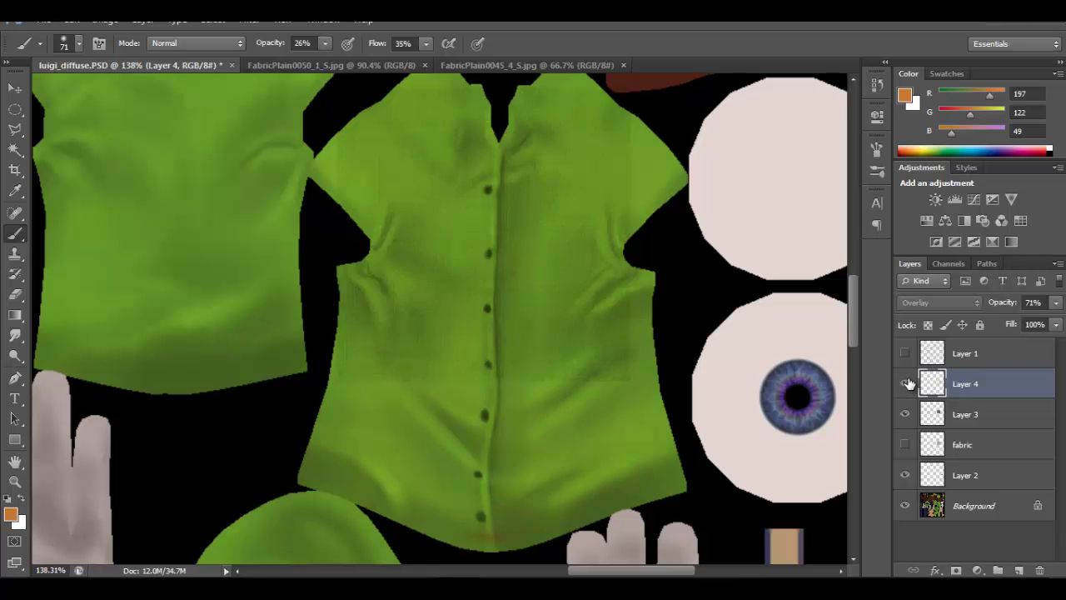
left_click(906, 383)
left_click(905, 383)
scroll(633, 300, "down", 5, "alt")
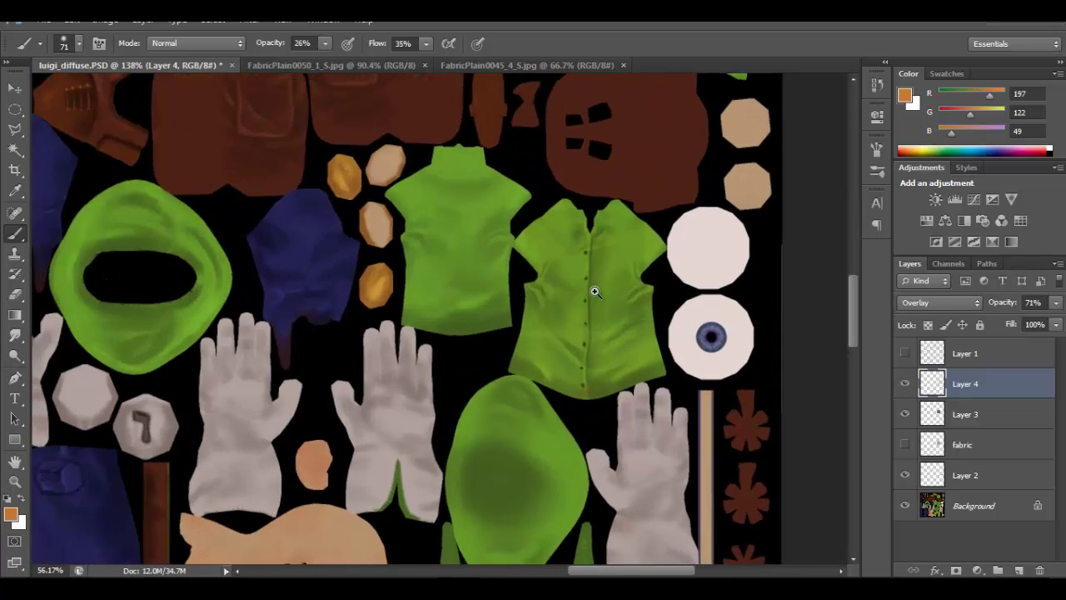
scroll(600, 292, "up", 2, "alt")
scroll(614, 296, "down", 2, "alt")
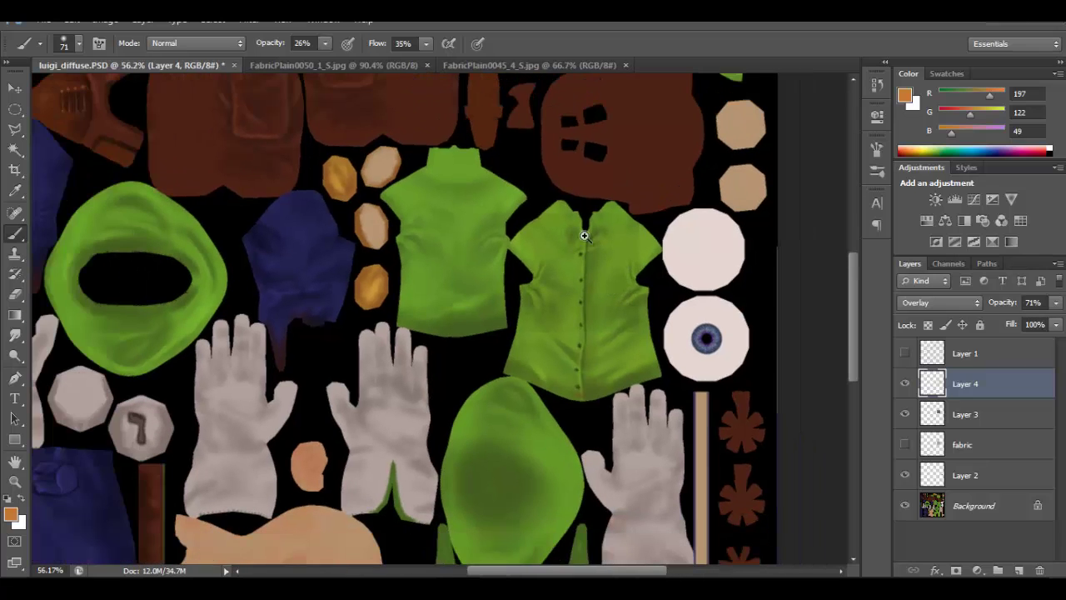
left_click_drag(542, 250, 647, 360)
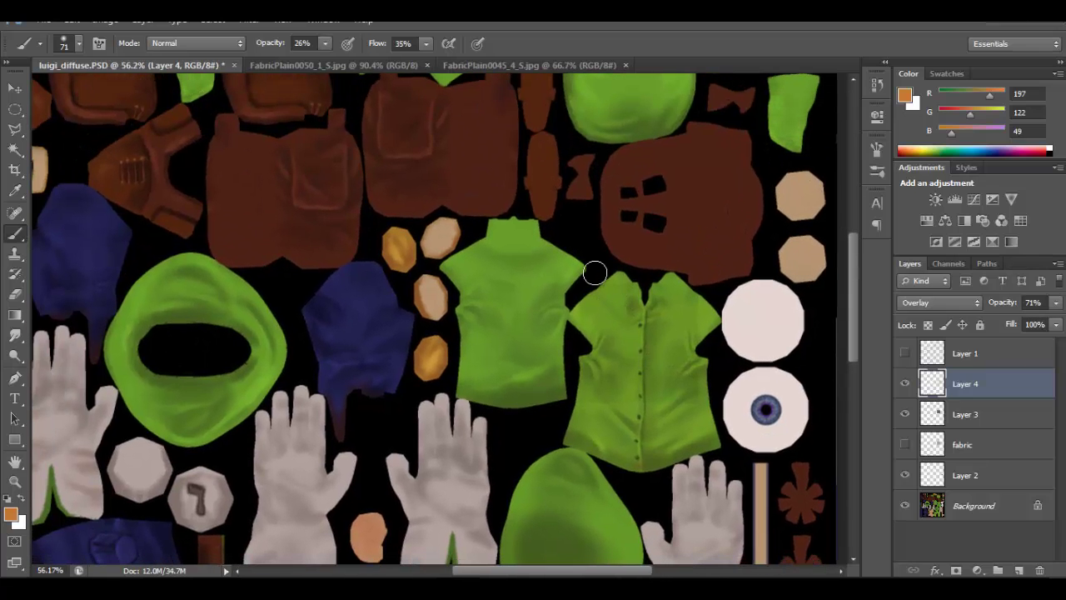
scroll(594, 273, "down", 3, "alt")
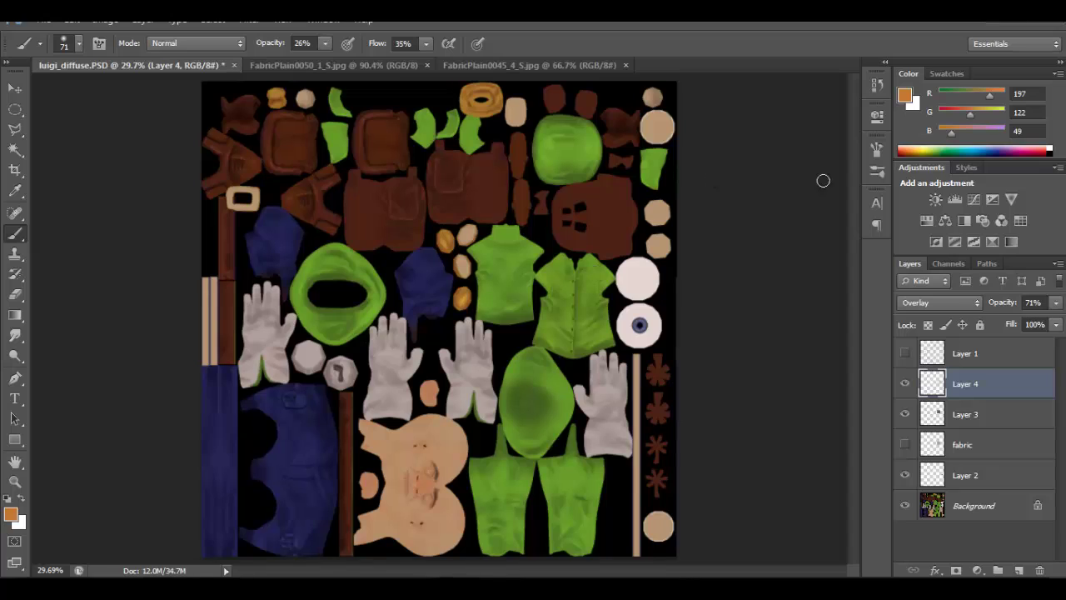
Add a Curves adjustment layer above Layer 4 and pull the Red channel's midtones down.
left_click(973, 199)
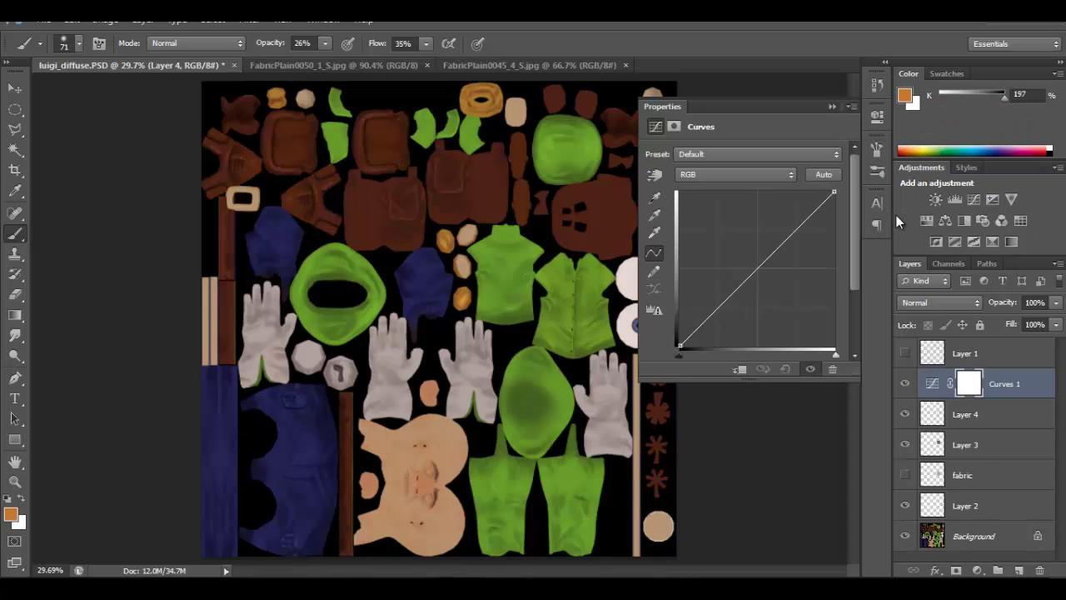
left_click(758, 177)
left_click(696, 204)
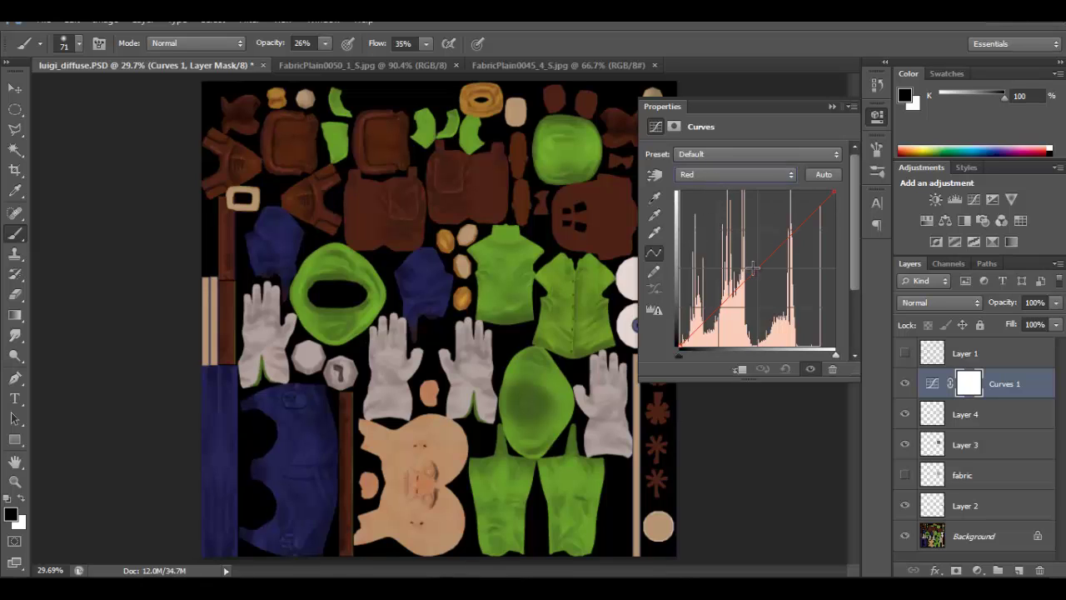
left_click_drag(726, 298, 761, 284)
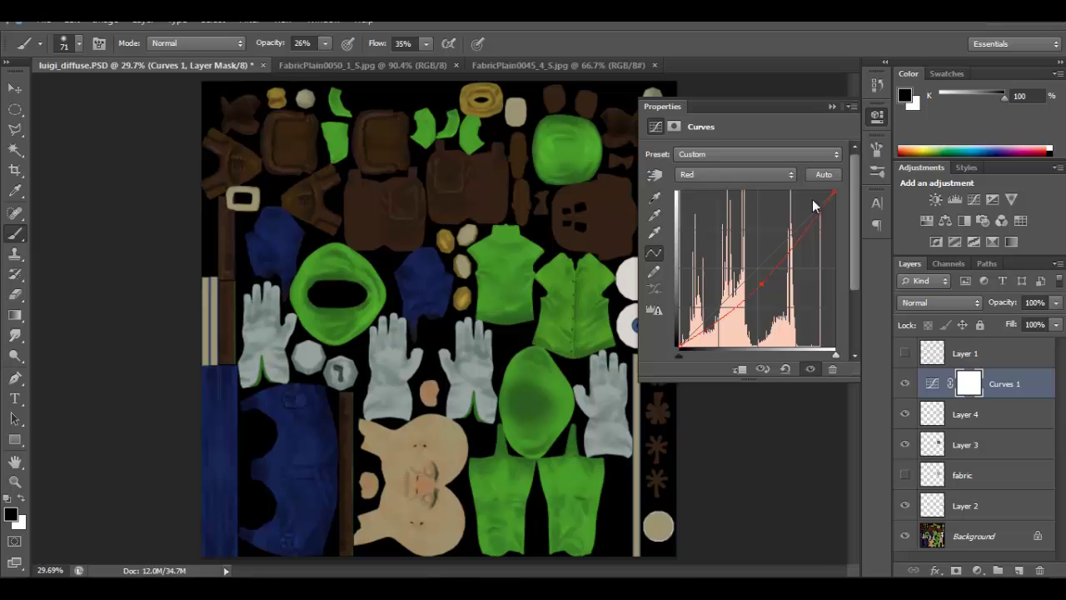
left_click(832, 108)
Compare the whole texture with and without the Curves adjustment.
left_click(906, 383)
left_click(906, 384)
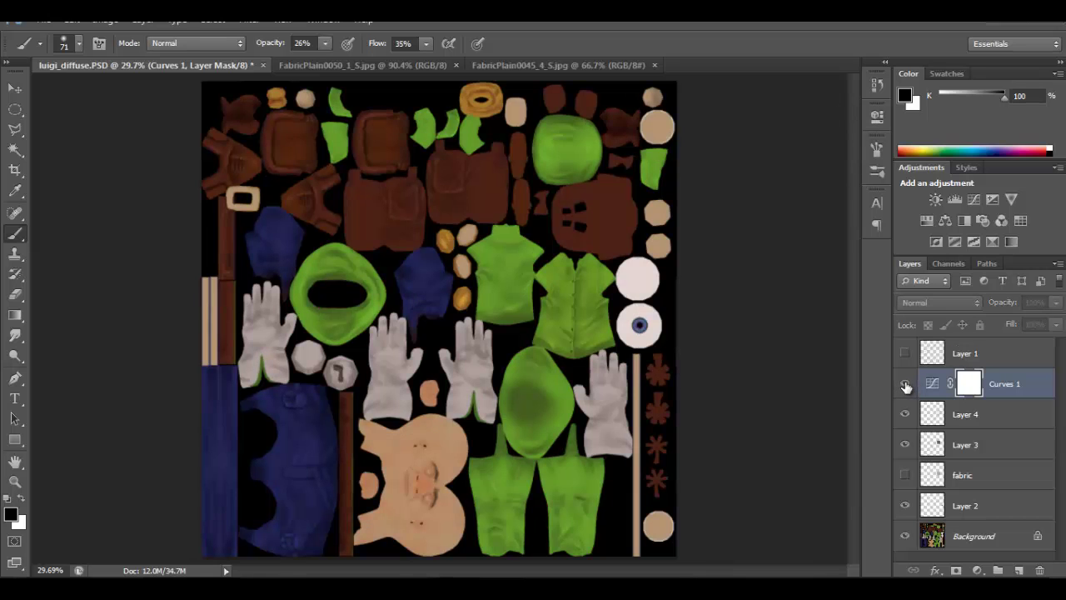
left_click(906, 384)
left_click(906, 384)
left_click(906, 383)
left_click(906, 384)
left_click(905, 384)
left_click(906, 384)
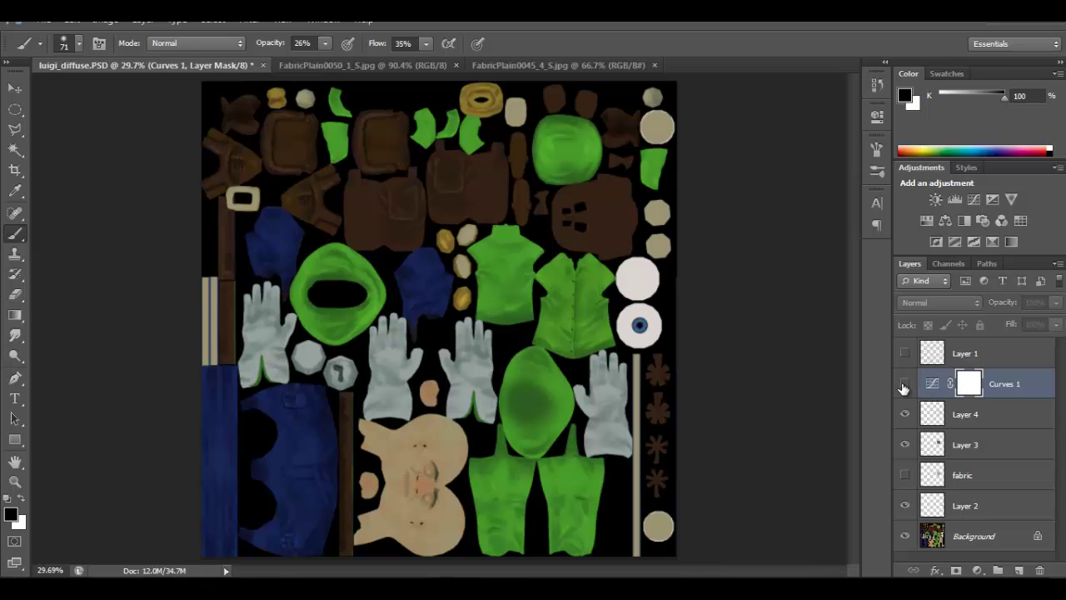
left_click(906, 384)
left_click(906, 383)
left_click(906, 384)
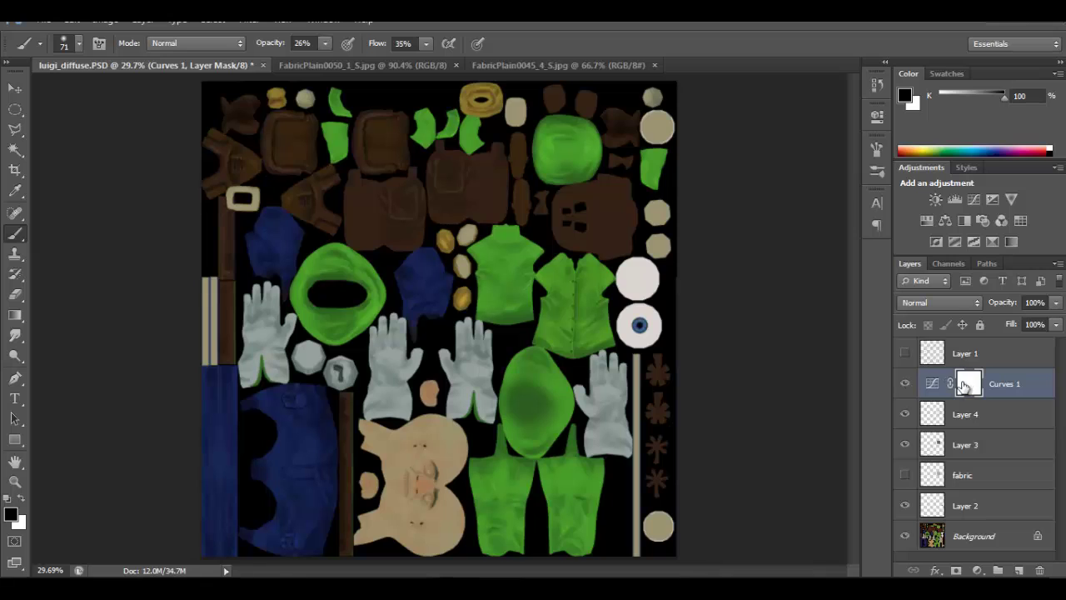
left_click(906, 384)
left_click(906, 384)
Invert the Curves layer's mask to black and check the layer on and off.
key("ctrl+i")
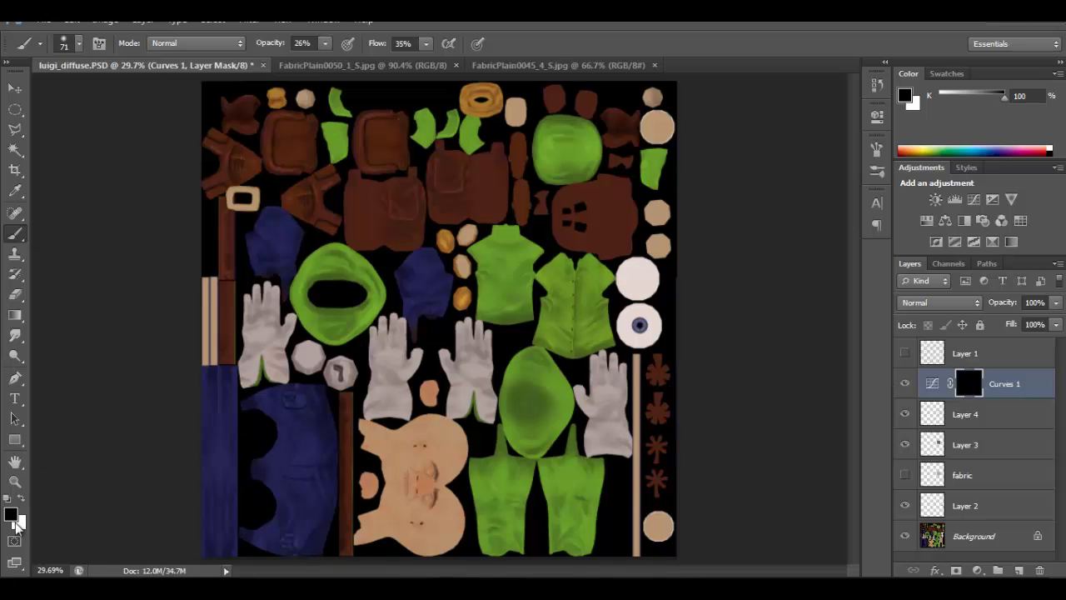
left_click(21, 498)
left_click(20, 498)
left_click(906, 386)
left_click(906, 385)
left_click(906, 386)
left_click(906, 386)
Paint white at 26% brush opacity on the Curves mask over the brown pocketed piece beside the laced strap.
left_click_drag(402, 164, 566, 245, "ctrl")
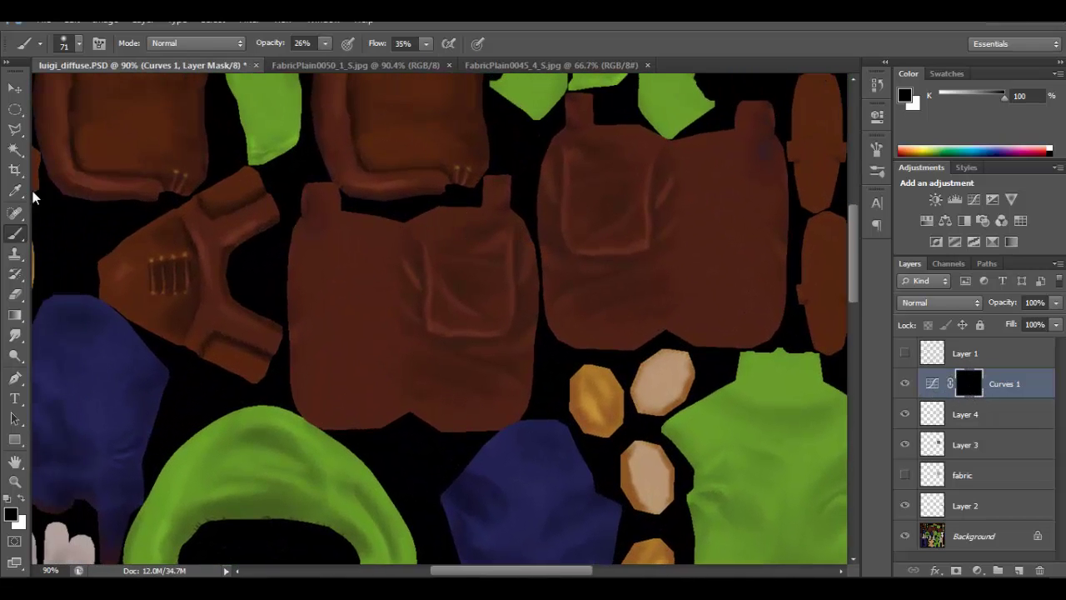
mouse_move(489, 204)
left_mouse_down()
mouse_move(552, 186)
mouse_move(548, 169)
left_mouse_up()
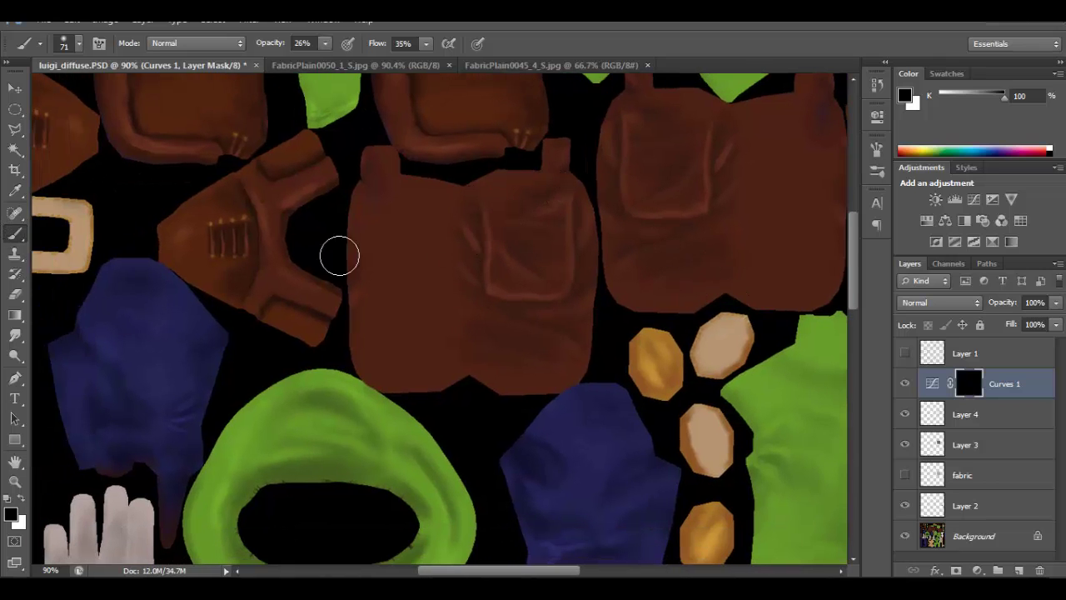
left_click(22, 497)
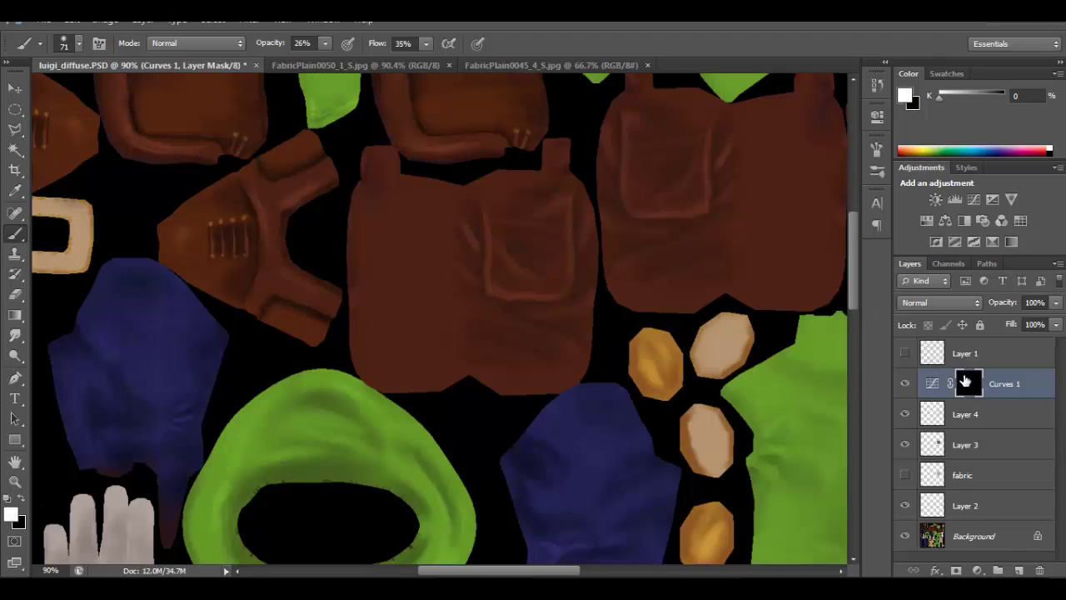
mouse_move(574, 205)
left_mouse_down()
mouse_move(539, 212)
mouse_move(502, 260)
mouse_move(541, 203)
mouse_move(542, 274)
mouse_move(487, 345)
mouse_move(414, 258)
mouse_move(454, 203)
mouse_move(428, 216)
mouse_move(424, 250)
mouse_move(354, 275)
mouse_move(416, 187)
mouse_move(545, 165)
mouse_move(471, 299)
left_mouse_up()
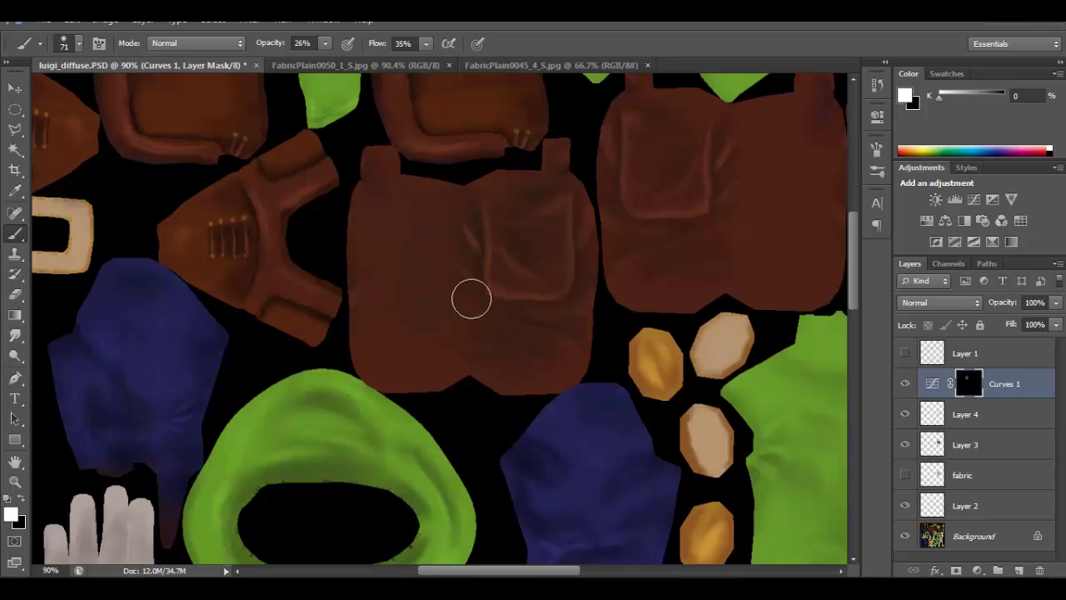
Raise the brush opacity and flow to 100% and repaint the same brown pocketed piece in white on the Curves mask.
left_click(326, 43)
left_click_drag(325, 64, 484, 64)
left_click(427, 45)
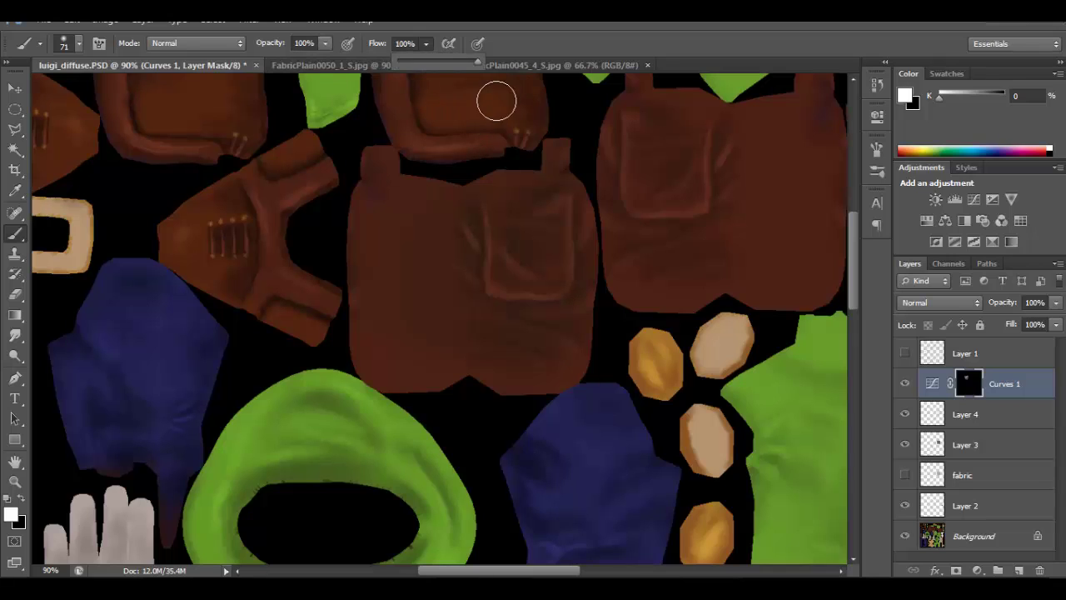
mouse_move(476, 204)
left_mouse_down()
mouse_move(383, 251)
mouse_move(476, 263)
mouse_move(471, 274)
mouse_move(547, 162)
mouse_move(560, 336)
mouse_move(544, 374)
mouse_move(571, 342)
mouse_move(474, 361)
mouse_move(361, 350)
mouse_move(388, 372)
mouse_move(428, 336)
mouse_move(364, 193)
left_mouse_up()
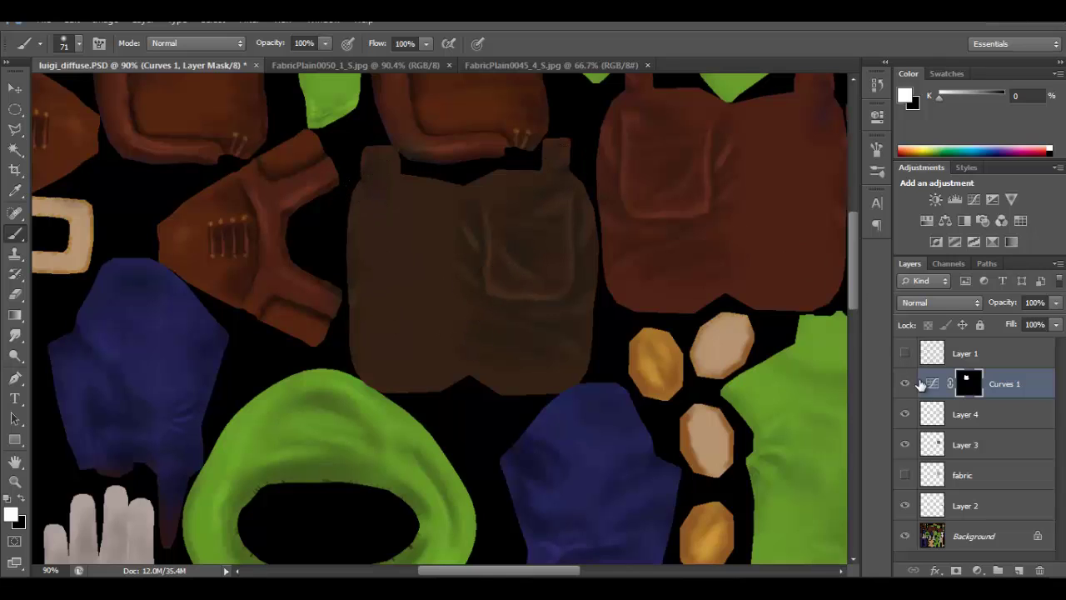
Reveal the Curves adjustment on the brown rimmed panel above the pocketed piece by painting its mask white.
left_click_drag(549, 271, 518, 352)
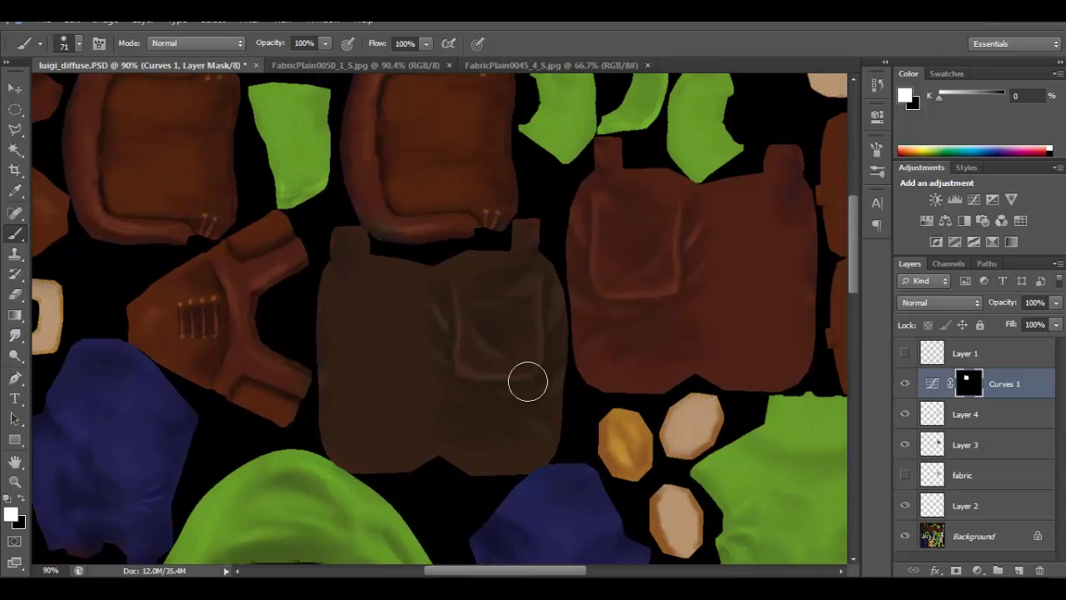
mouse_move(592, 259)
left_mouse_down("ctrl")
mouse_move(496, 267)
mouse_move(535, 269)
left_mouse_up("ctrl")
mouse_move(463, 148)
left_mouse_down()
mouse_move(463, 235)
mouse_move(507, 134)
mouse_move(524, 188)
mouse_move(530, 125)
left_mouse_up()
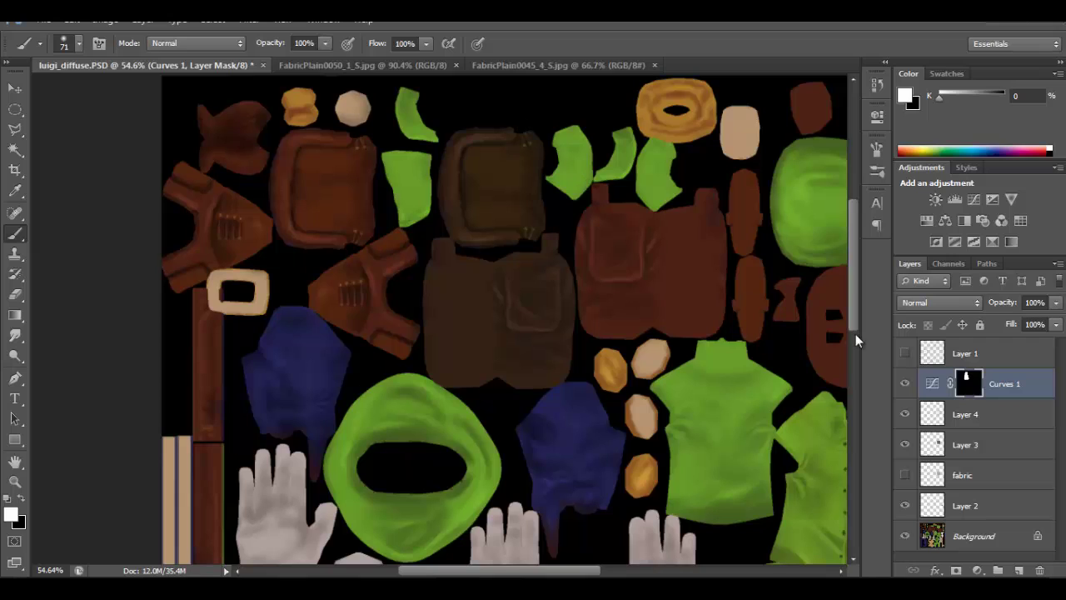
Compare the two masked brown pieces with the Curves layer hidden and shown.
left_click(906, 383)
left_click(907, 383)
left_click(909, 383)
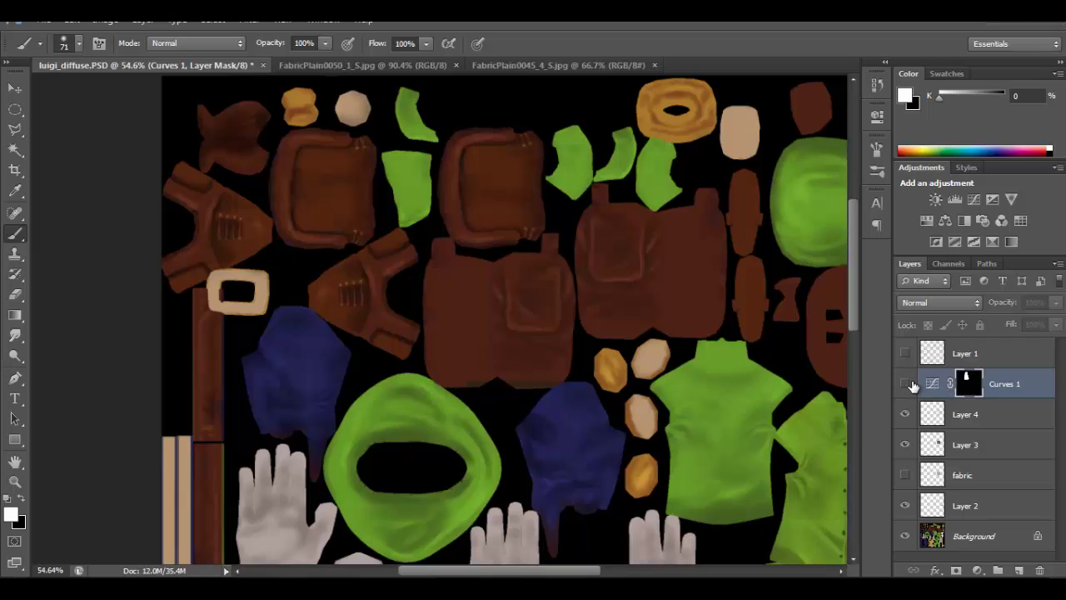
left_click(906, 384)
left_click(905, 385)
left_click(905, 386)
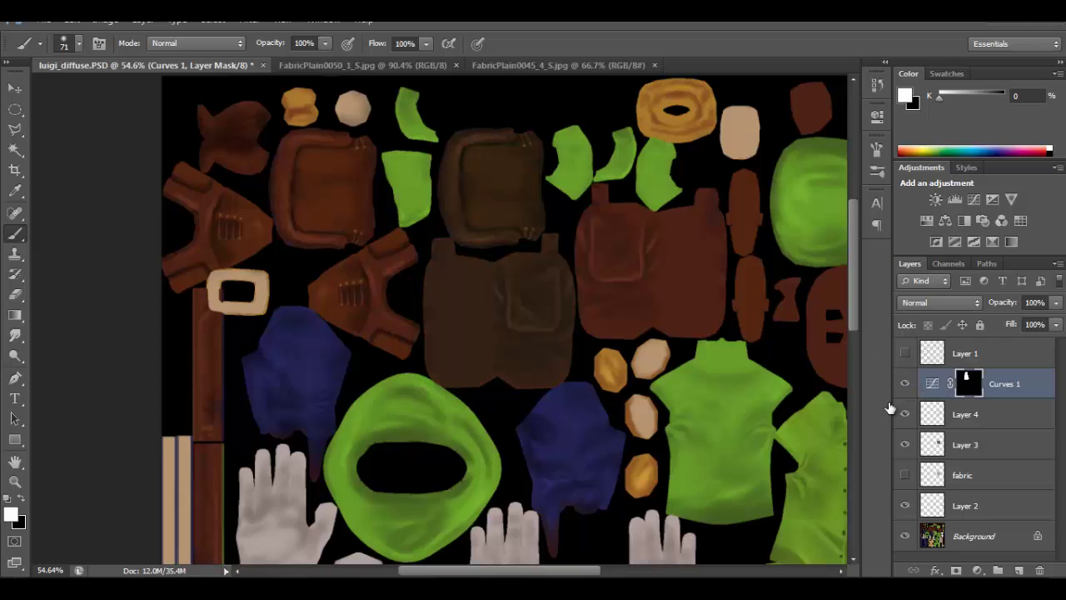
Brush white on the Curves mask across part of the green shirt back and the glove fingertips below it.
left_click_drag(614, 260, 488, 152)
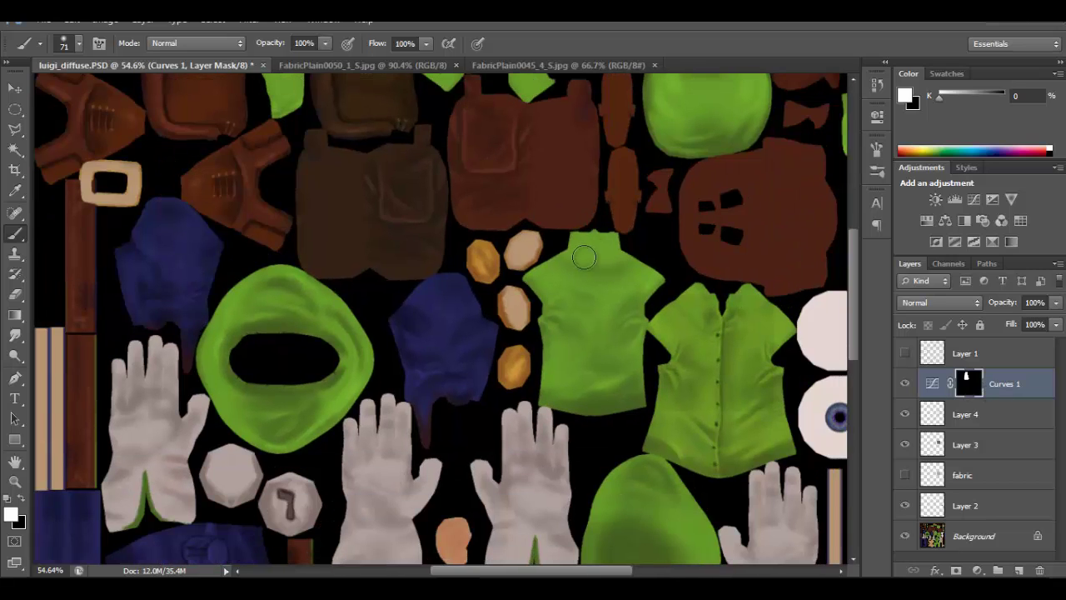
mouse_move(591, 284)
left_mouse_down()
mouse_move(560, 396)
mouse_move(573, 442)
left_mouse_up()
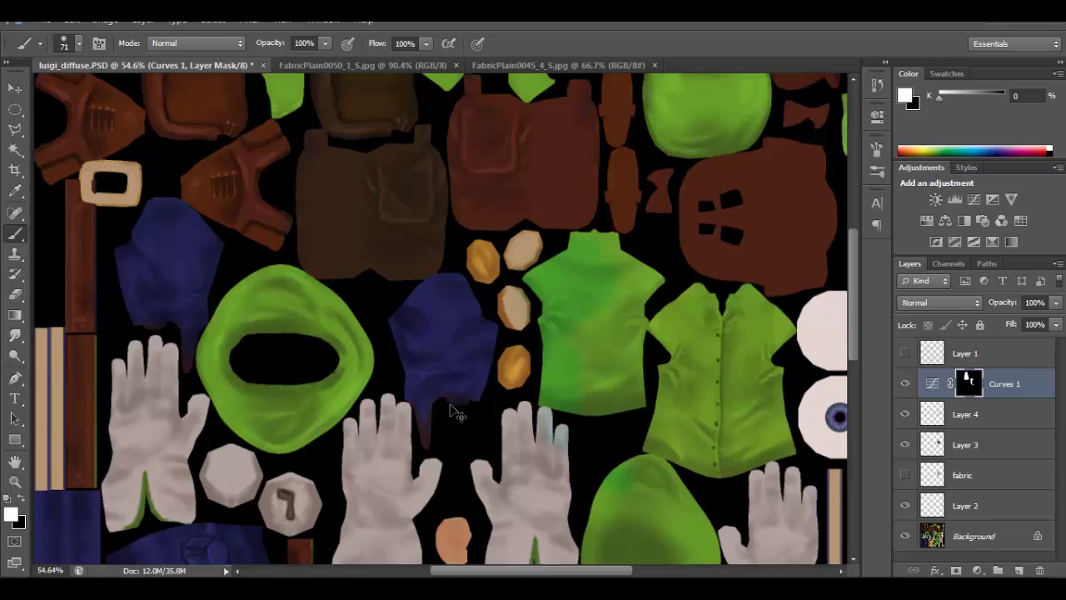
scroll(450, 404, "down", 3, "alt")
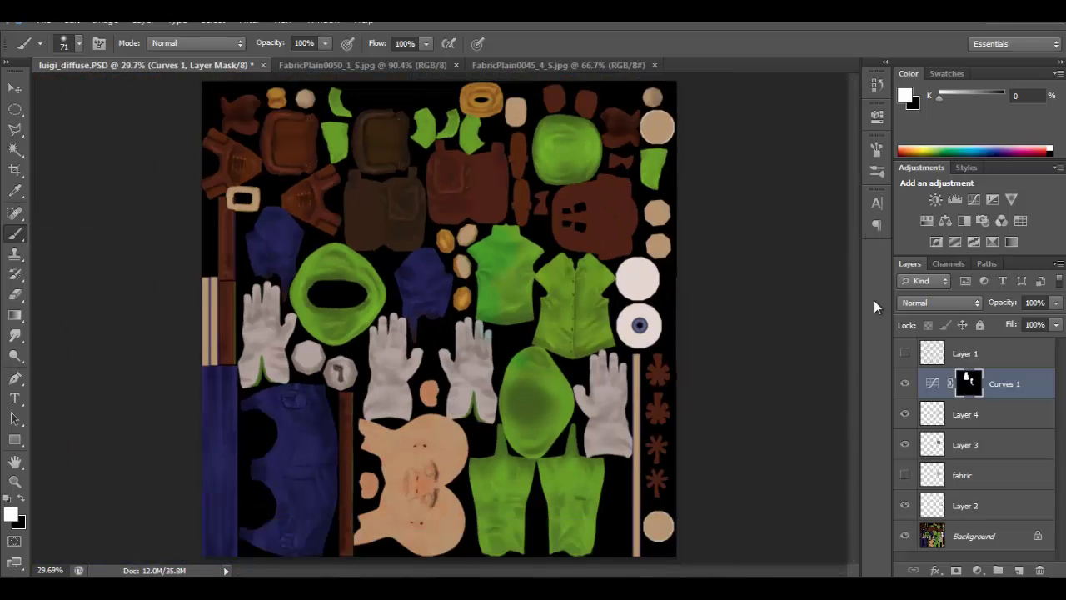
Add a Levels adjustment above the Curves layer and lower its white input level to 231.
left_click(954, 200)
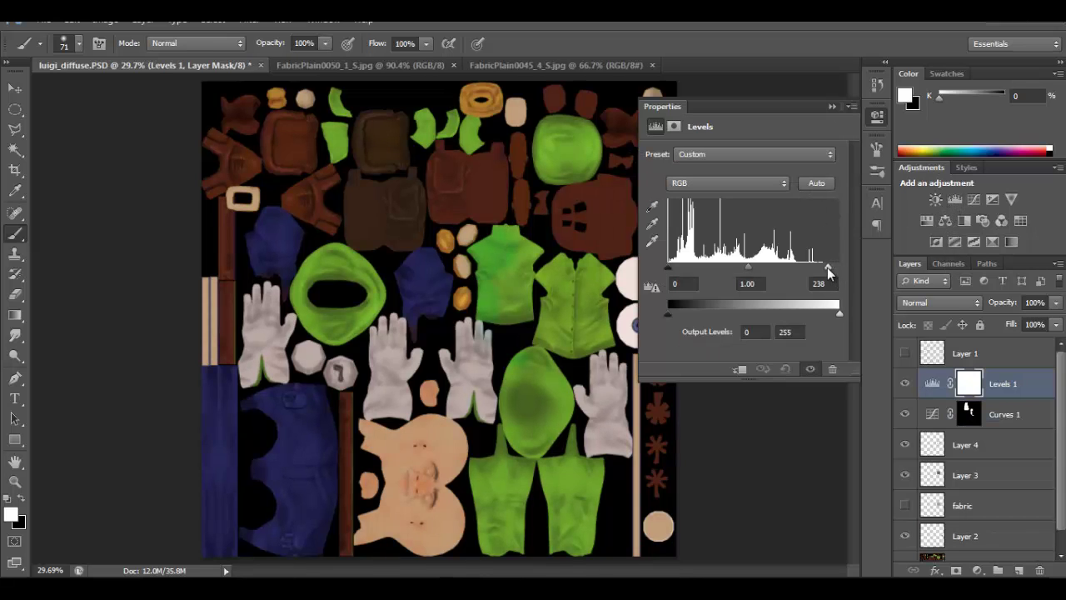
left_click_drag(827, 267, 824, 269)
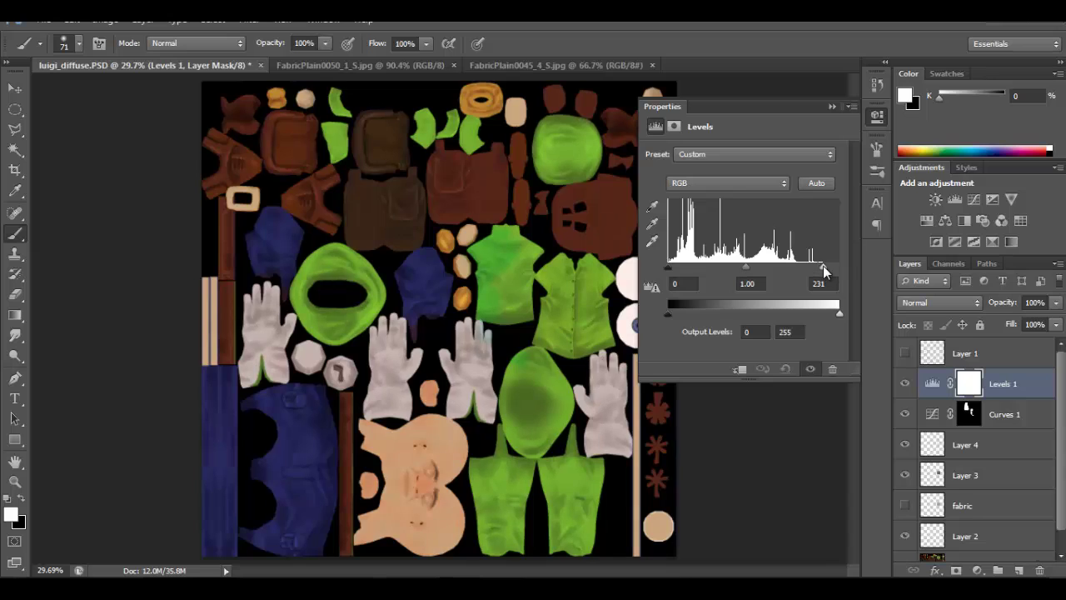
mouse_move(668, 267)
left_mouse_down()
mouse_move(677, 273)
mouse_move(658, 264)
left_mouse_up()
left_click(831, 106)
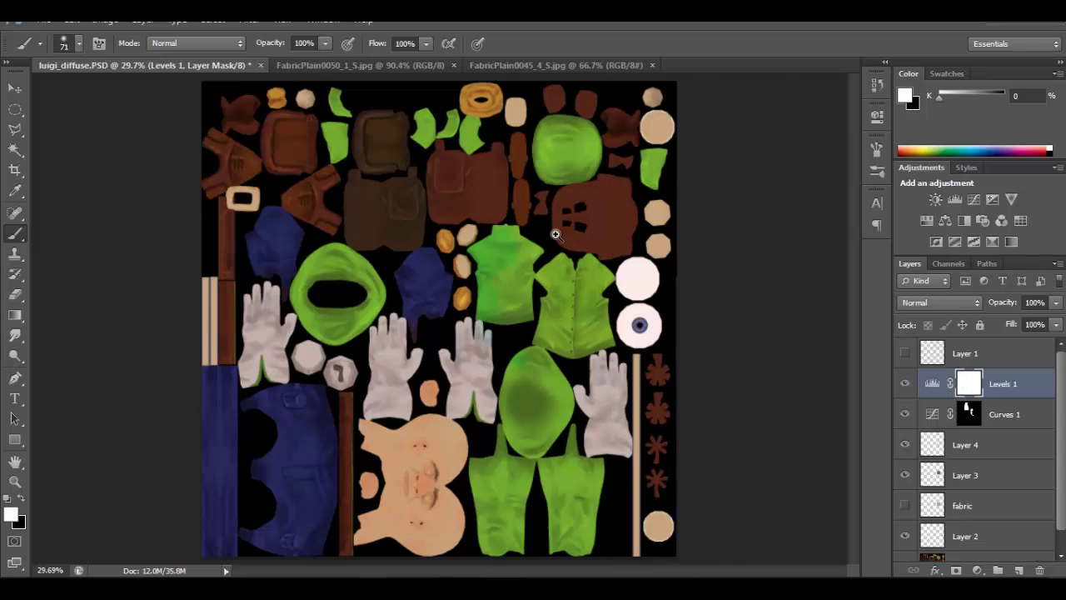
Compare the whole texture with the Levels adjustment hidden and shown.
mouse_move(557, 234)
left_mouse_down("ctrl")
mouse_move(588, 243)
mouse_move(532, 248)
mouse_move(552, 248)
left_mouse_up("ctrl")
scroll(552, 249, "down", 1, "alt")
left_click(904, 383)
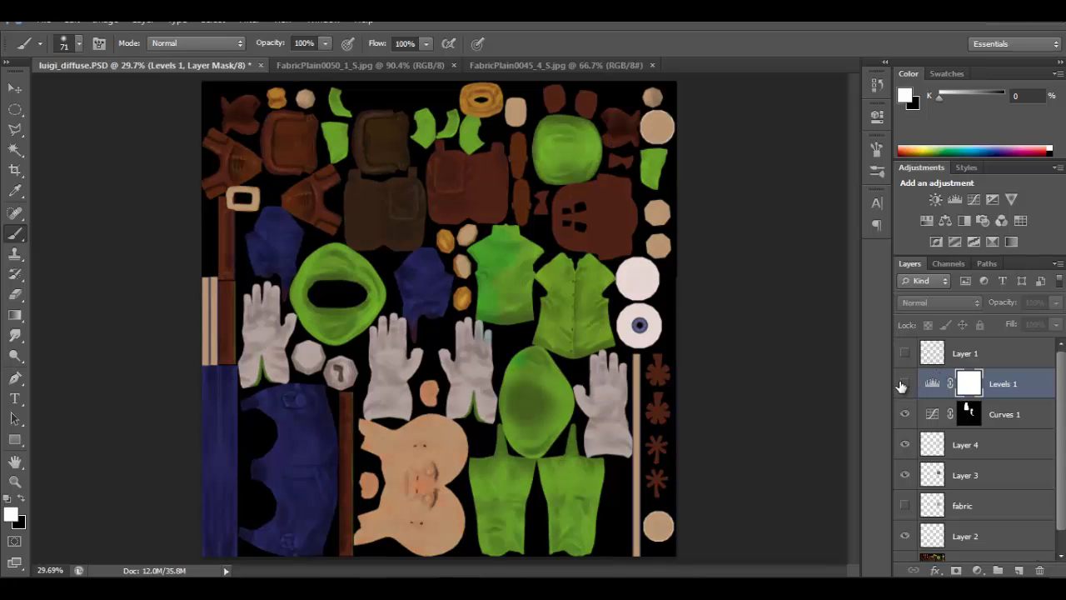
left_click(904, 383)
left_click(904, 383)
left_click(904, 383)
Compare the masked brown pieces and shirt back with the Curves adjustment hidden and shown.
left_click(904, 414)
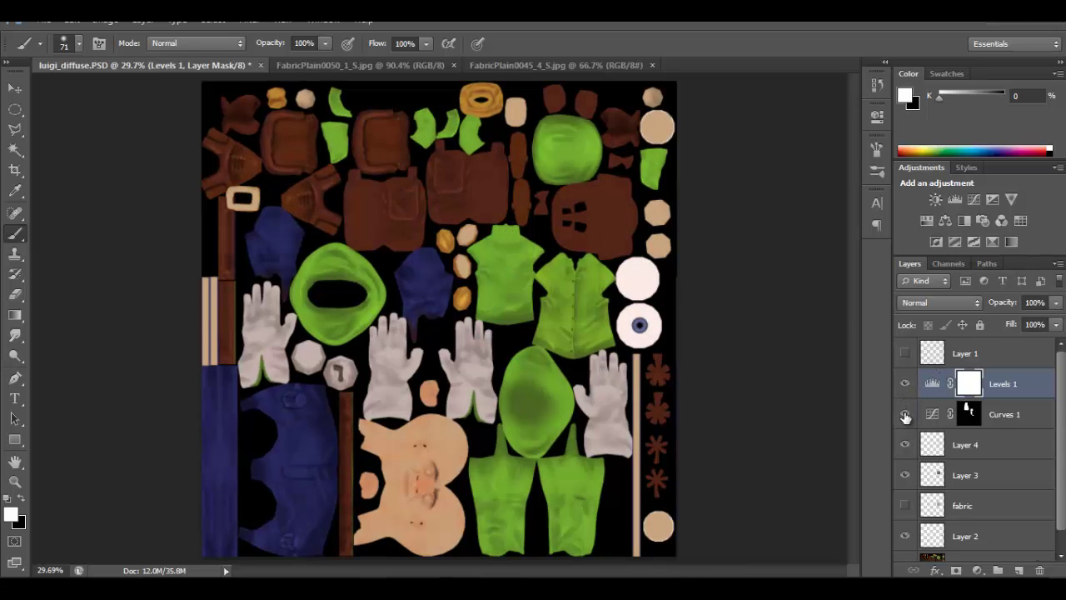
left_click(905, 414)
left_click(904, 413)
left_click(904, 414)
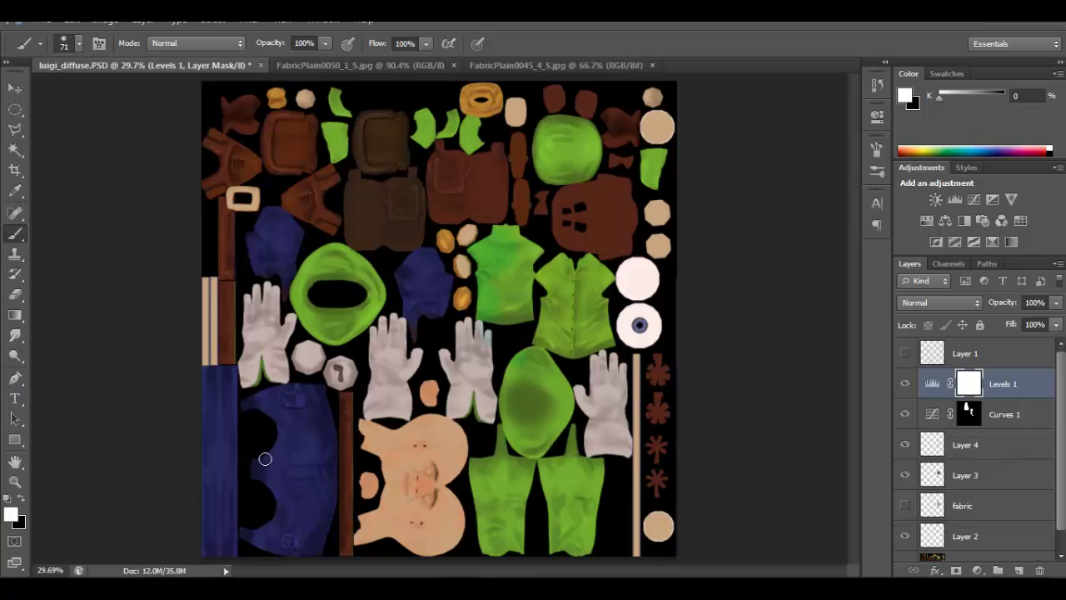
Close the FabricPlain0045_4_S.jpg and FabricPlain0050_1_S.jpg images.
left_click(639, 66)
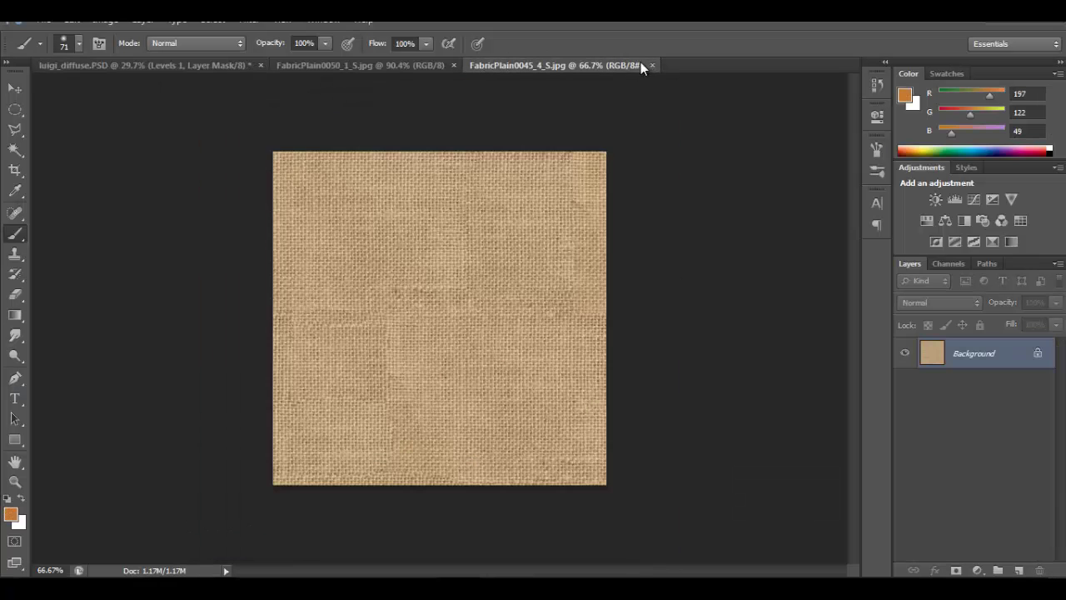
left_click(651, 65)
left_click(453, 65)
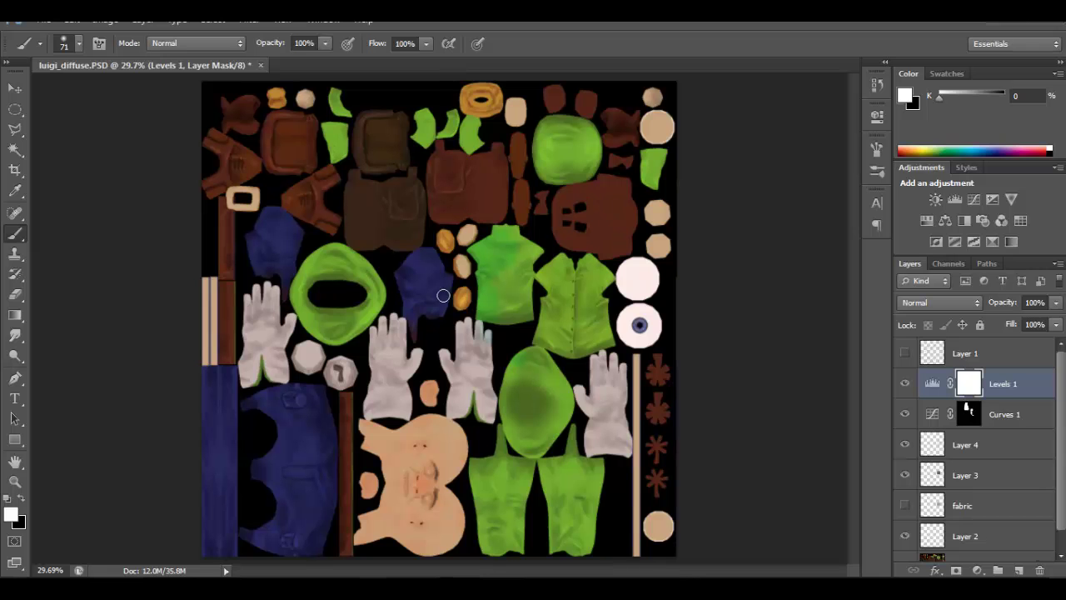
Examine the adjusted clothing pieces up close and across the whole texture.
left_click_drag(499, 216, 569, 248, "ctrl")
left_click_drag(597, 321, 486, 155)
left_click_drag(572, 204, 483, 248)
scroll(466, 254, "down", 5, "alt")
left_click_drag(507, 175, 567, 291)
left_click_drag(504, 256, 549, 267)
left_click_drag(521, 235, 505, 216)
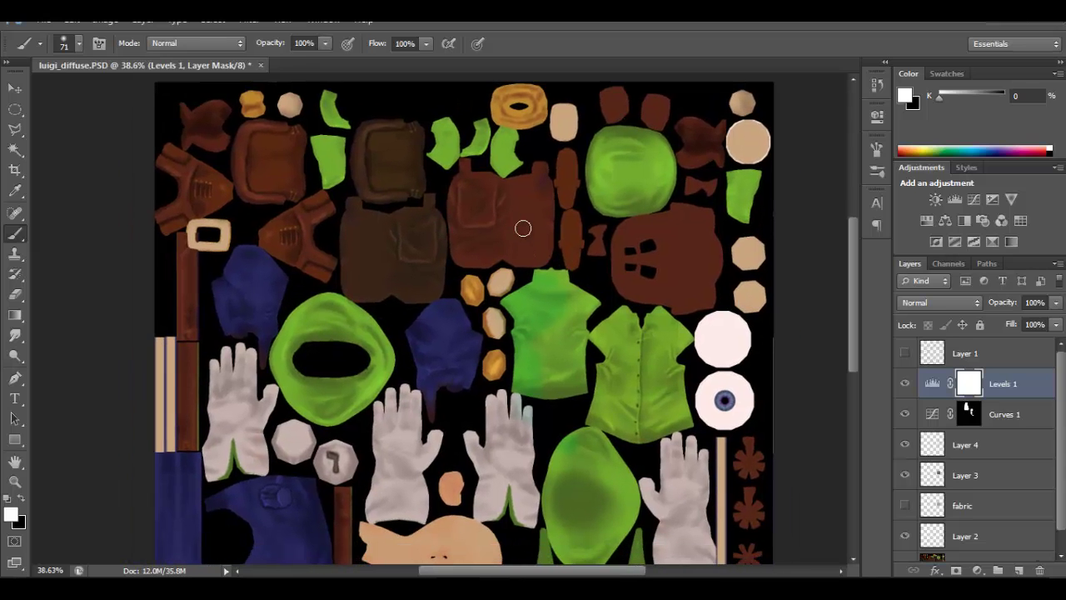
scroll(522, 228, "down", 2, "alt")
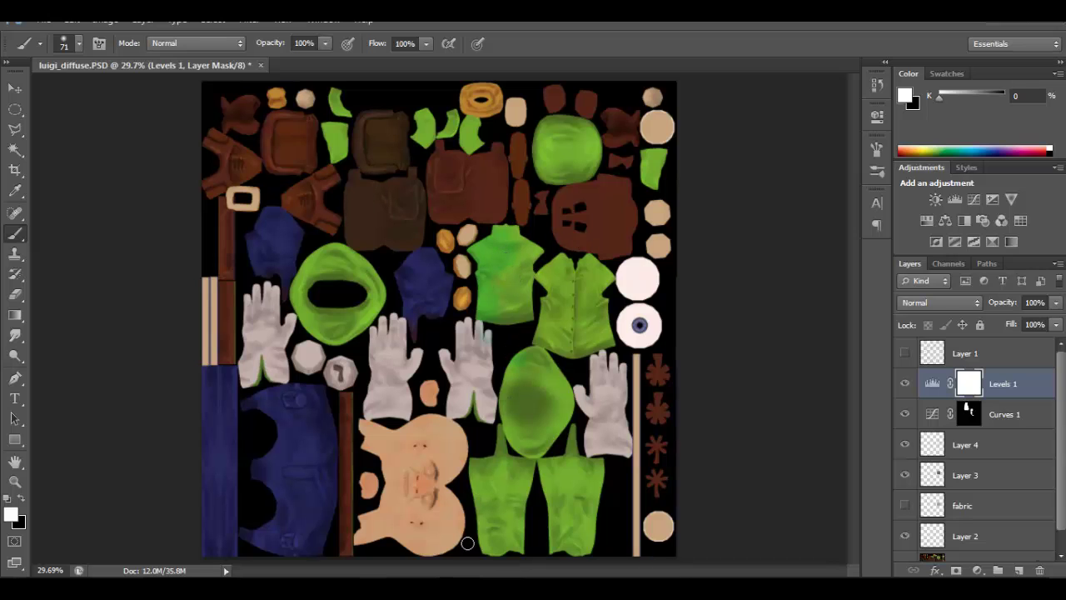
scroll(467, 500, "down", 2, "alt")
scroll(486, 281, "up", 2, "alt")
scroll(458, 332, "down", 2, "alt")
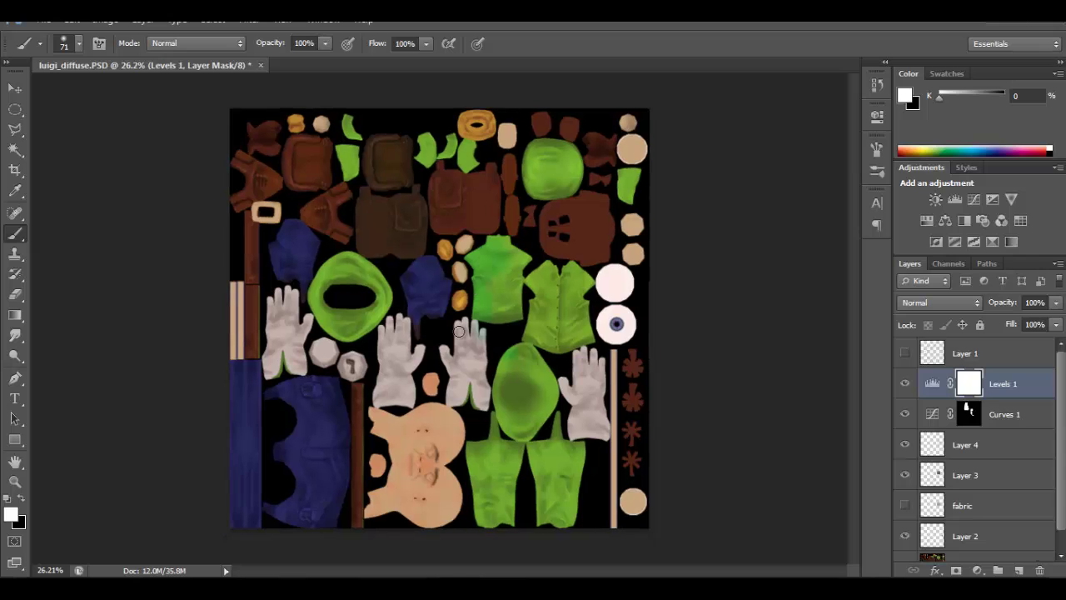
scroll(459, 331, "up", 1, "alt")
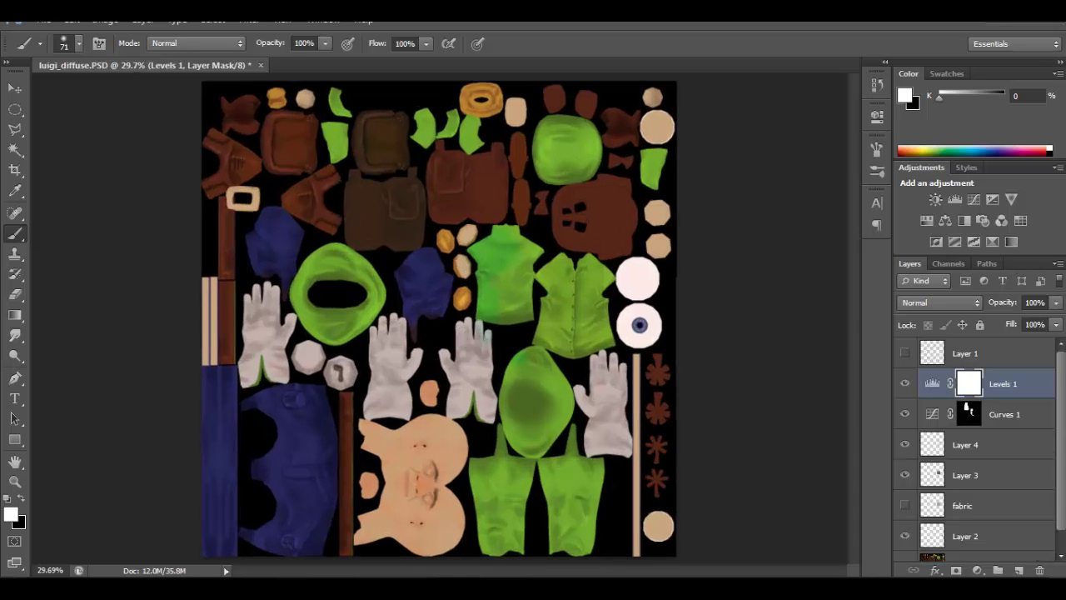
Flatten the diffuse texture into a single background layer, discarding the hidden layers.
left_click_drag(1060, 482, 1060, 503)
left_click_drag(1061, 382, 1062, 361)
left_click(143, 18)
left_click(208, 513)
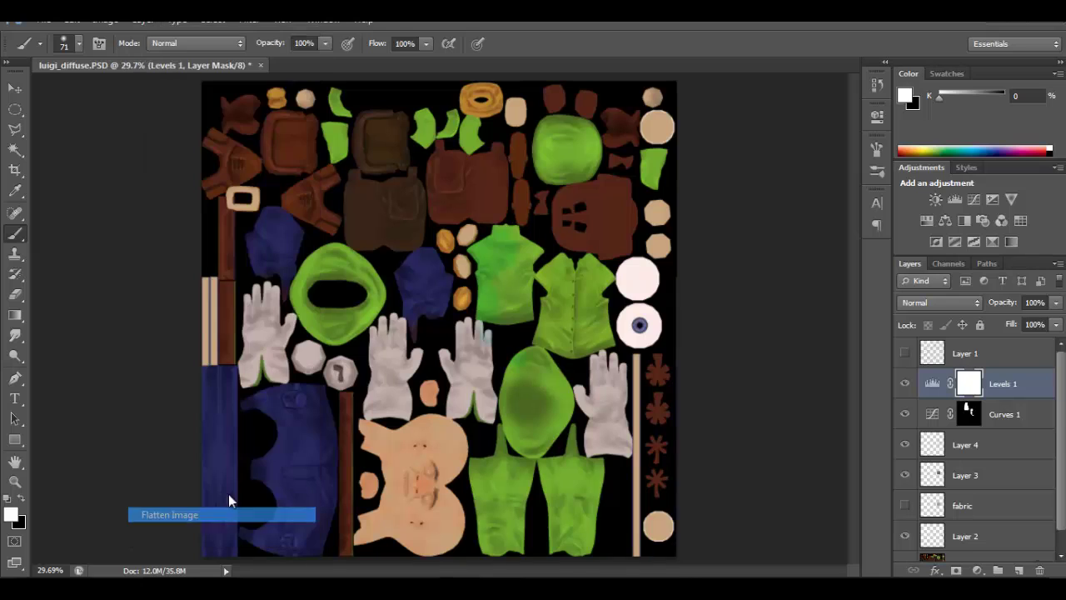
left_click(503, 238)
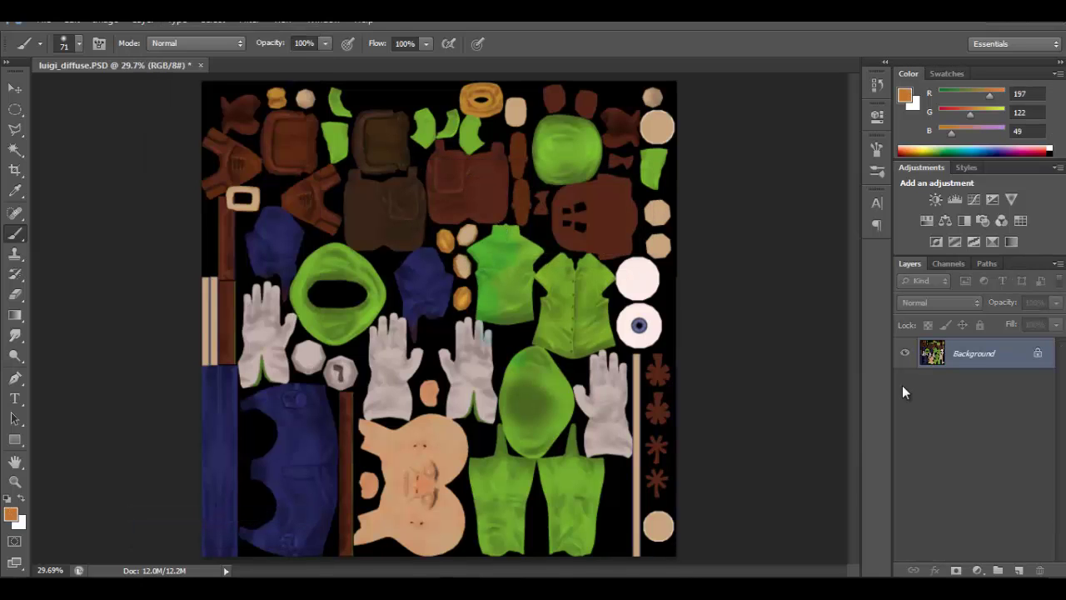
Save the flattened texture as a copy named luigi_diffuse.tga in Targa format at 32 bits/pixel.
left_click(44, 20)
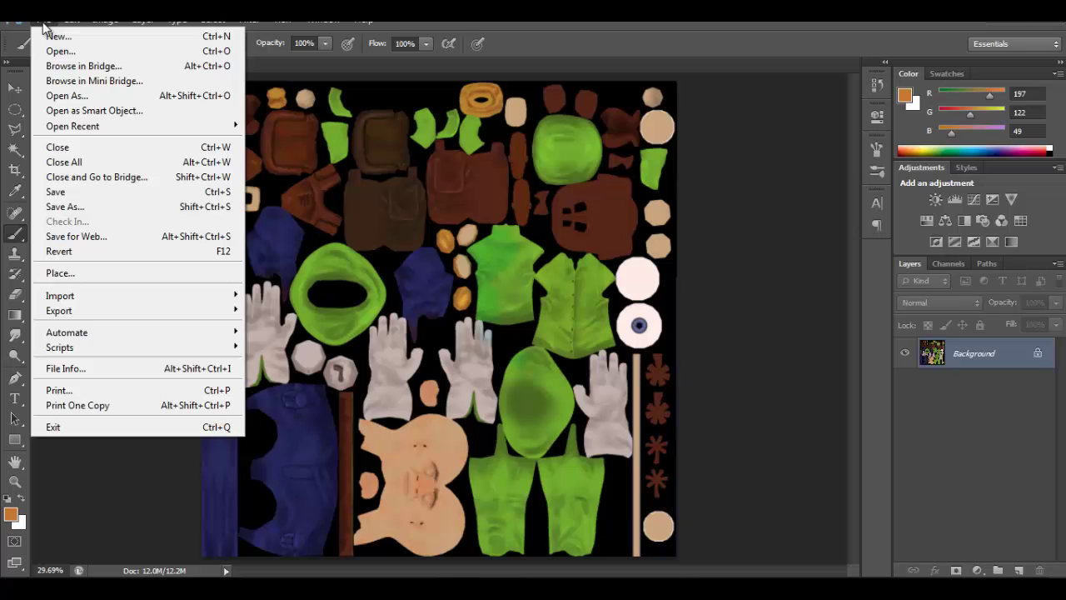
left_click(75, 207)
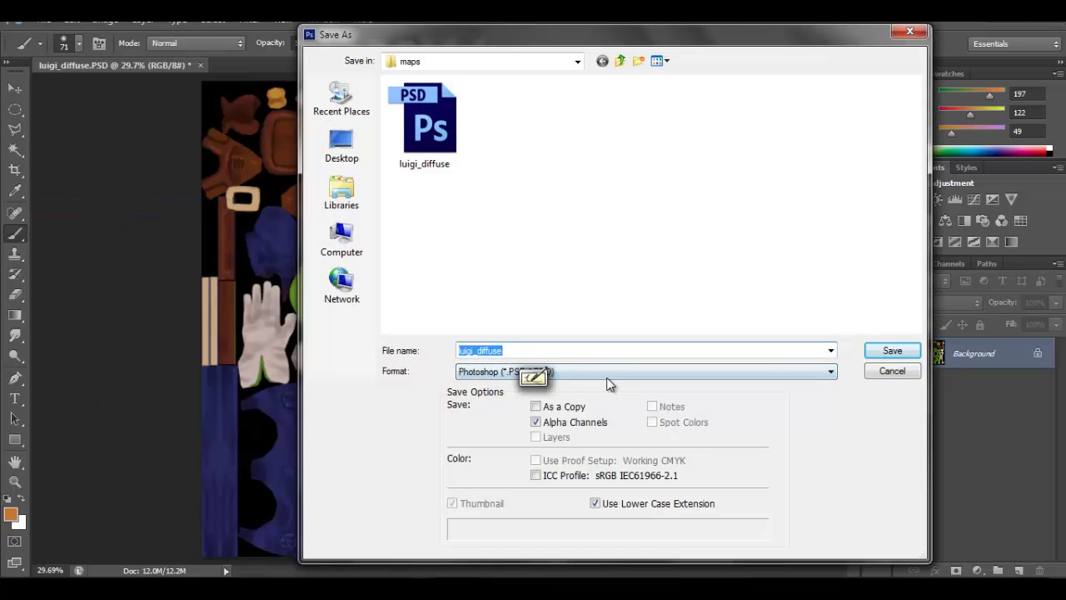
left_click(607, 375)
left_click(537, 571)
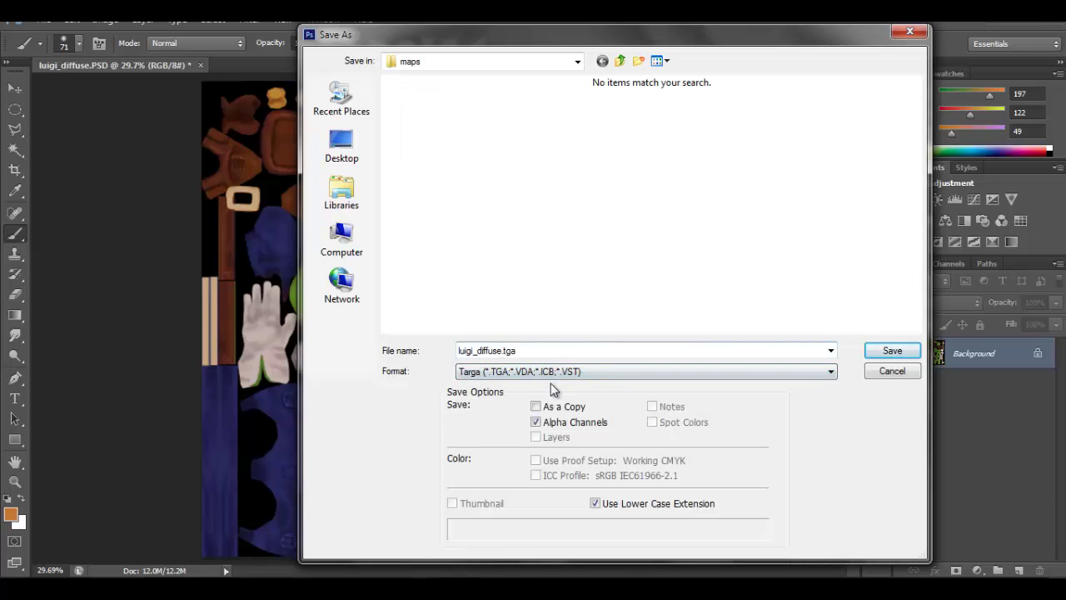
left_click(536, 407)
left_click(884, 353)
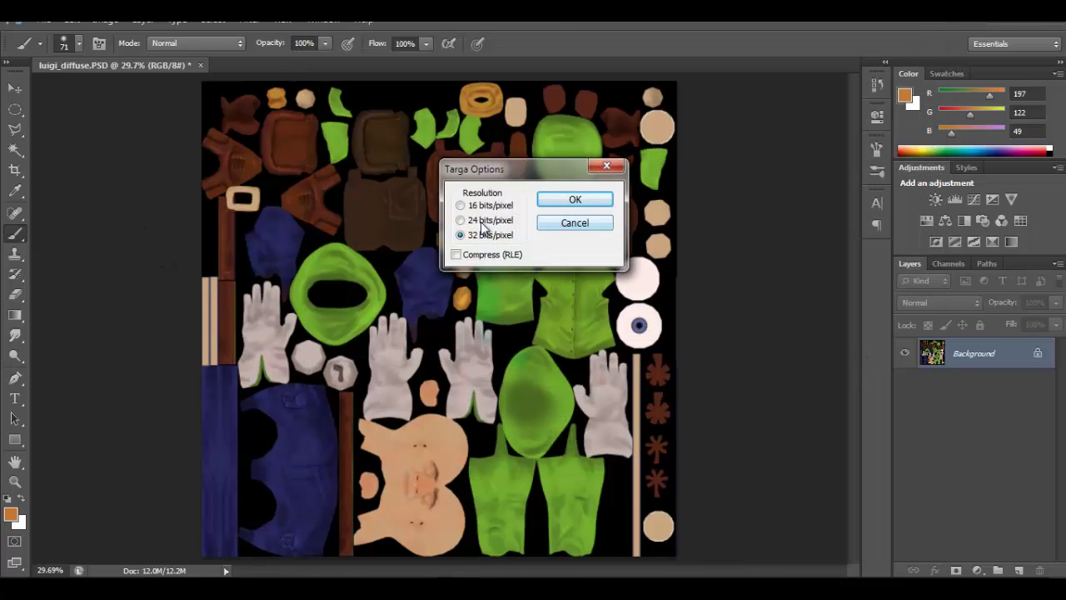
left_click(573, 201)
Delete the Alpha 1 channel from the diffuse texture and return to its layers.
left_click(953, 263)
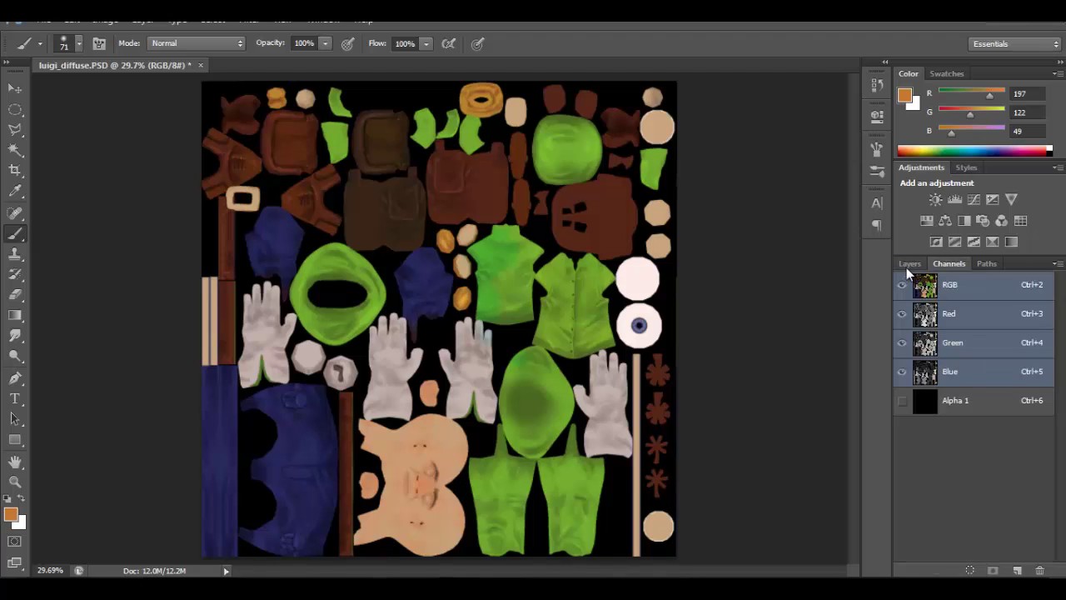
left_click(908, 265)
left_click(947, 263)
left_click(910, 263)
left_click(949, 263)
left_click(956, 401)
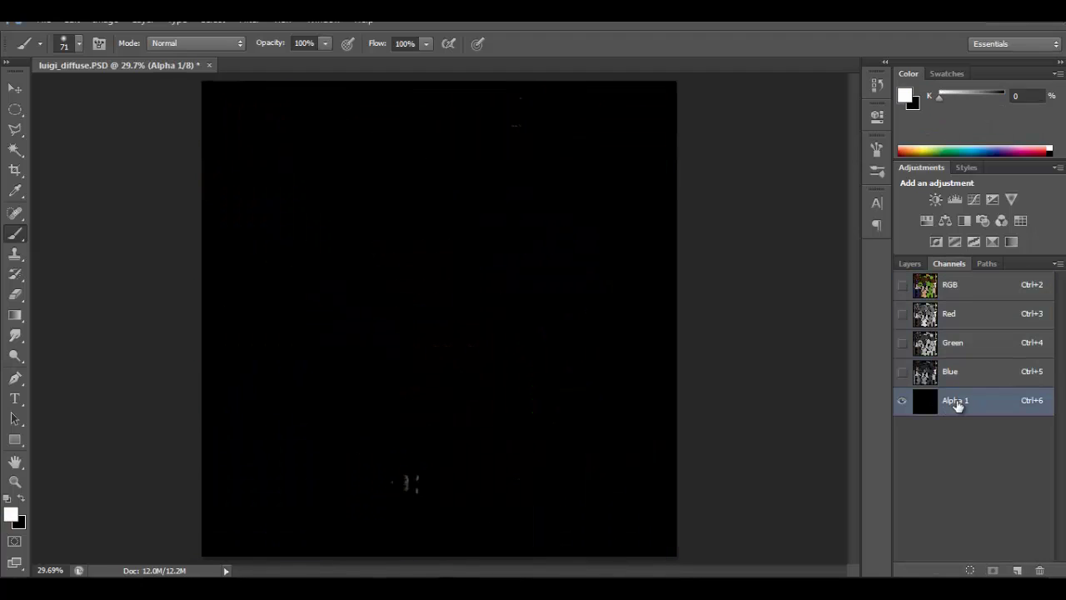
left_click_drag(973, 414, 1039, 570)
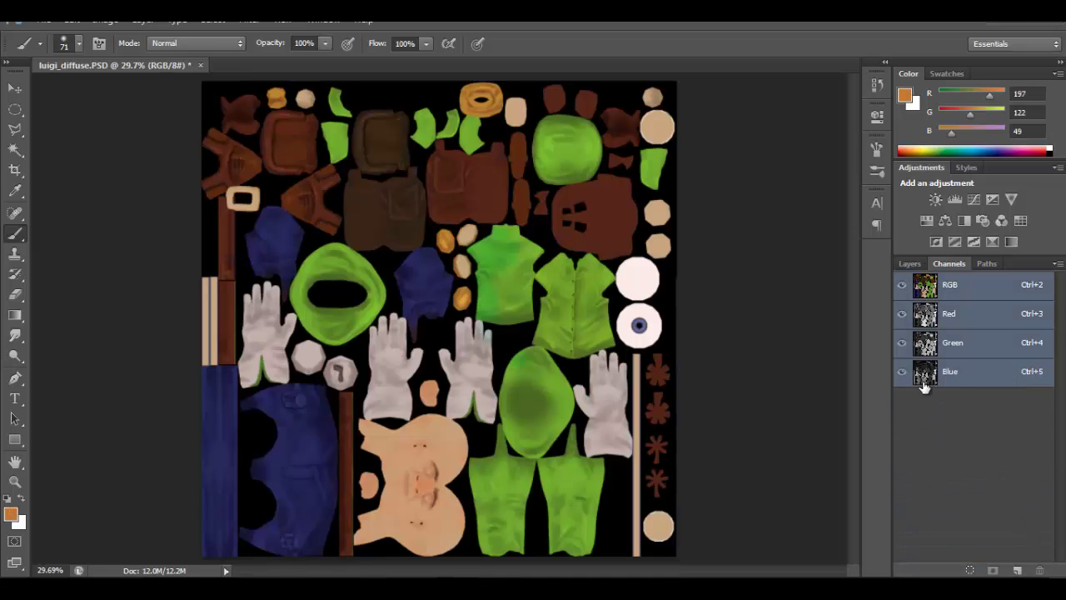
left_click(909, 264)
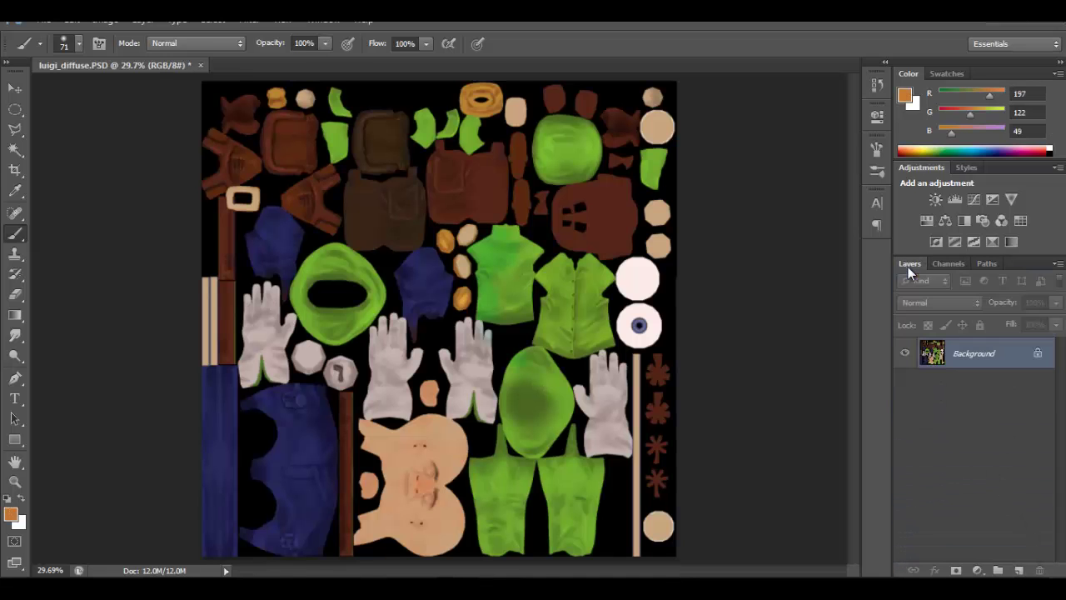
Save the alpha-free diffuse texture as luigi_diffuse.tga in Targa format at 32 bits/pixel, replacing the existing file.
left_click(43, 18)
left_click(94, 209)
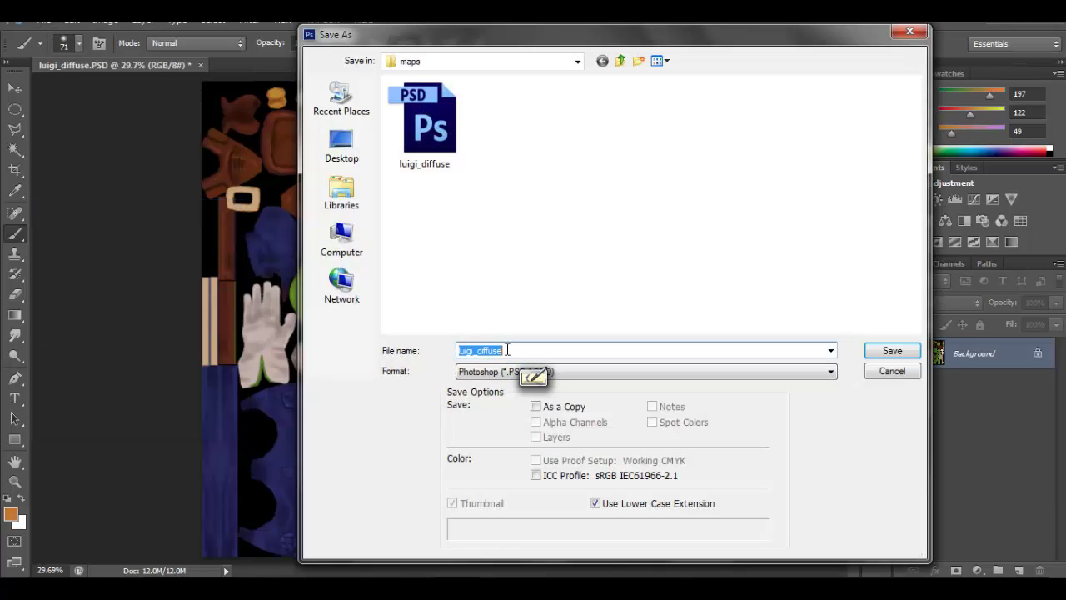
left_click(633, 374)
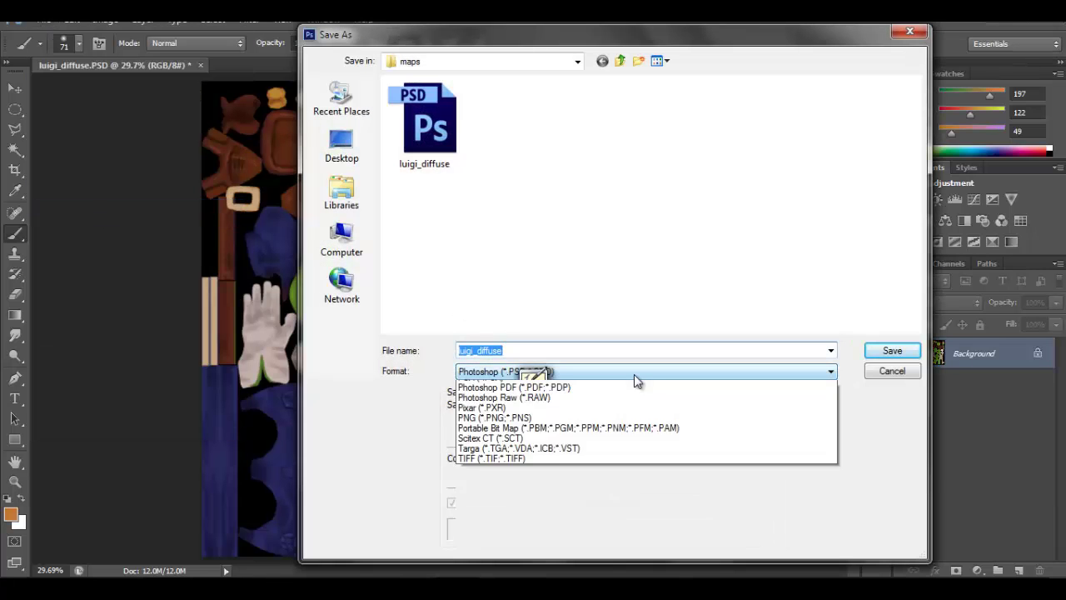
left_click(491, 574)
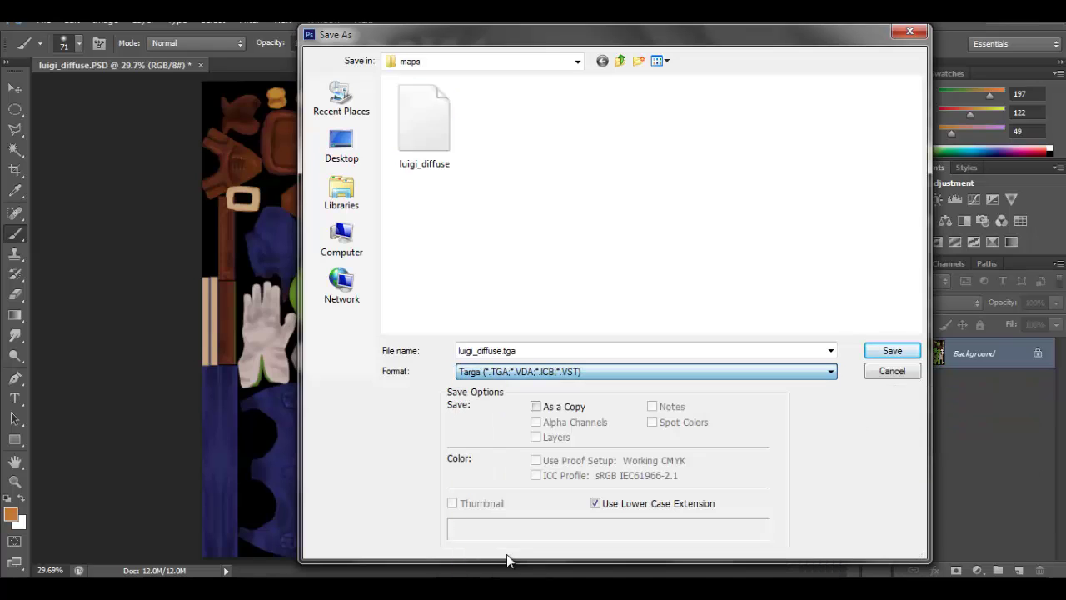
left_click(891, 350)
key("Return")
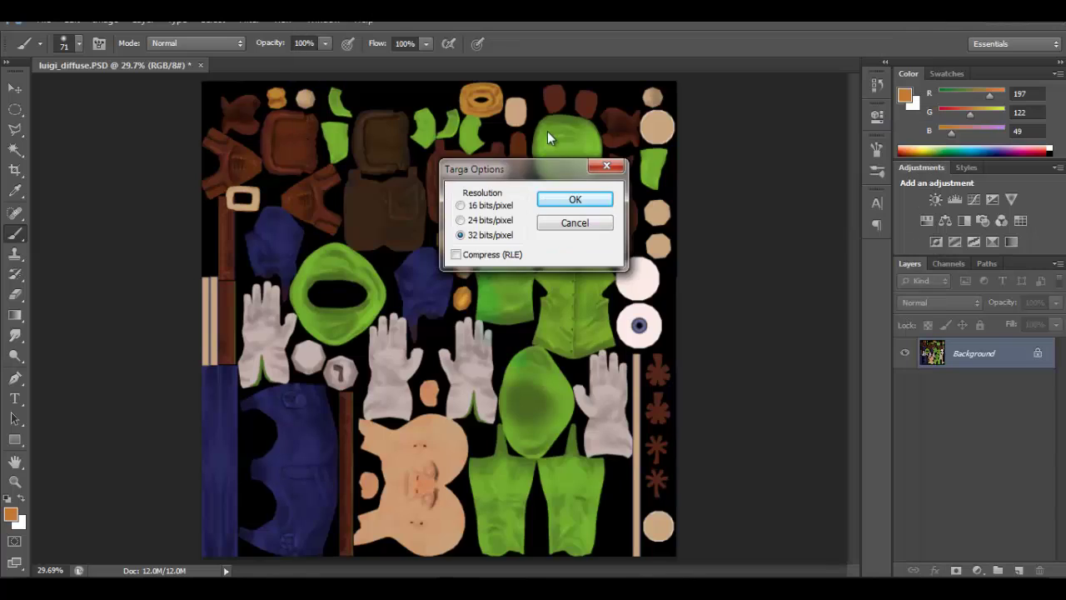
left_click(551, 201)
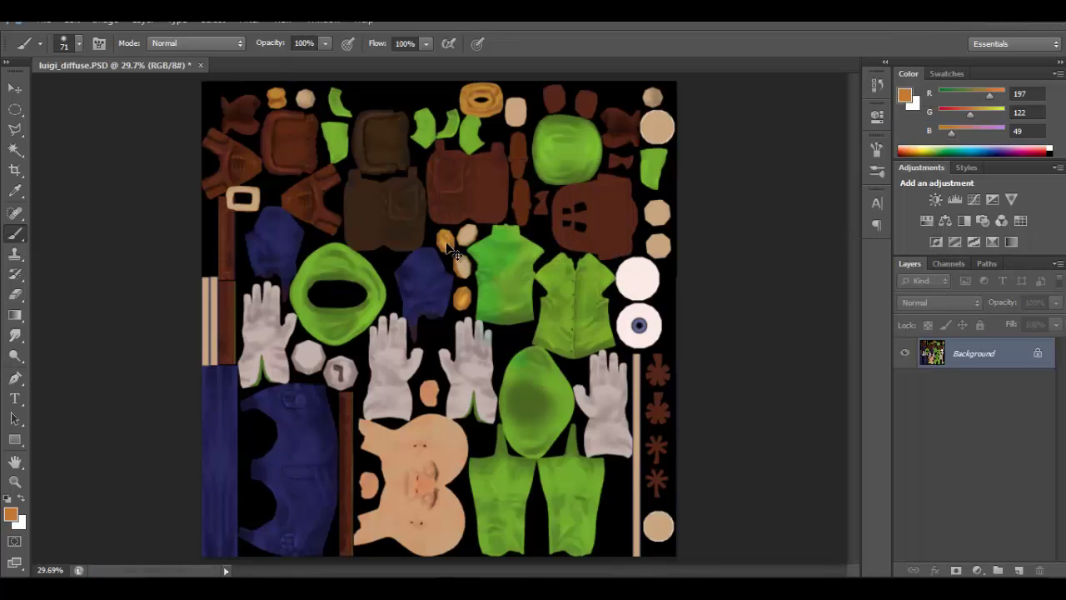
Open the luigi_normal image from the maps folder.
key("ctrl+o")
left_click(676, 158)
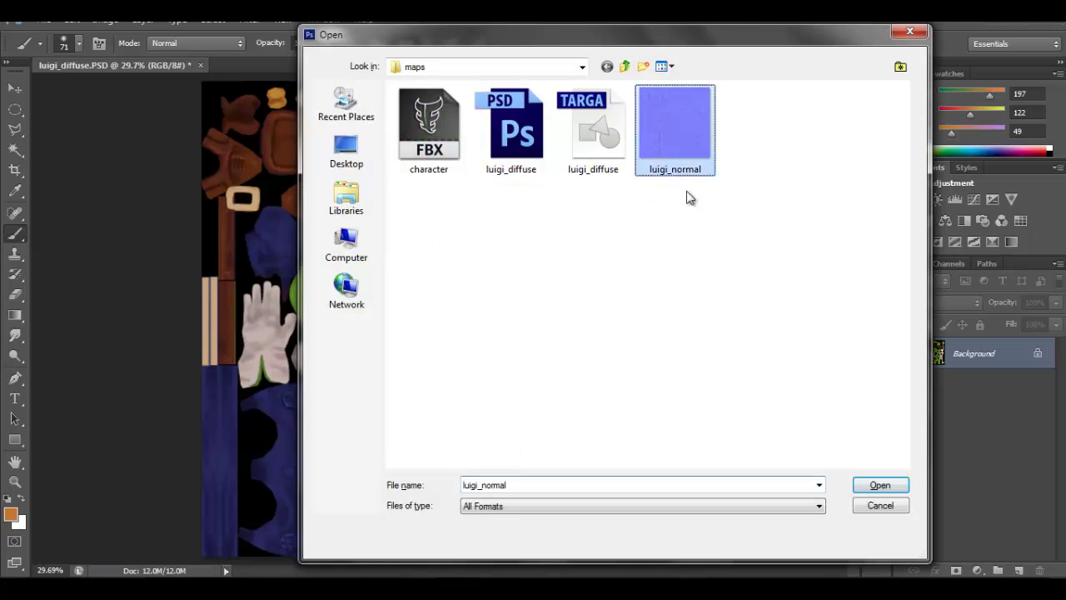
left_click(870, 488)
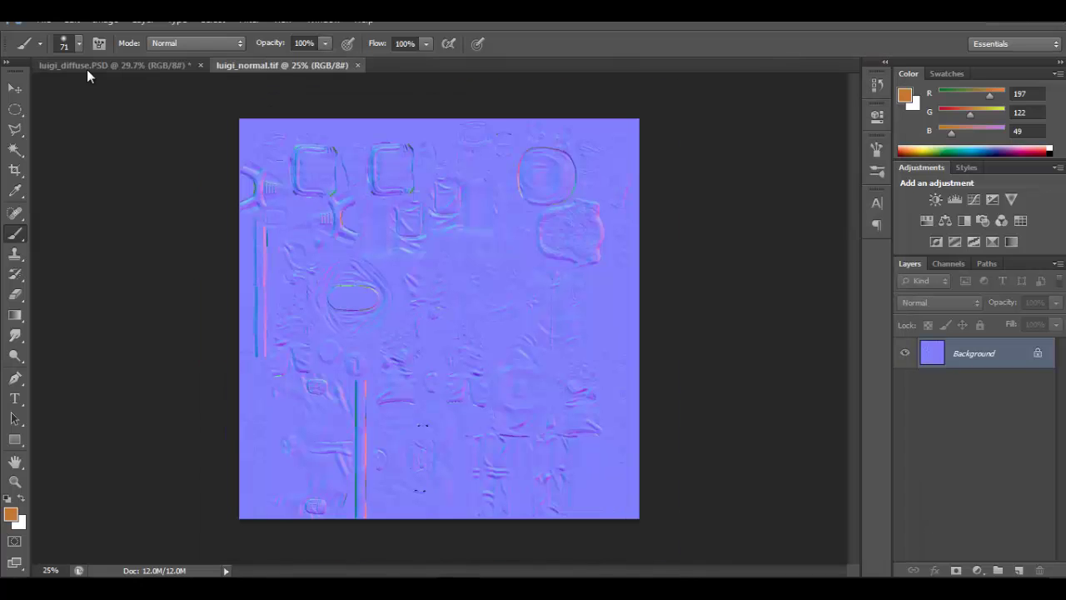
Save the normal map as luigi_normal.tga in Targa format in the maps folder and check its channels.
left_click(44, 21)
left_click(83, 205)
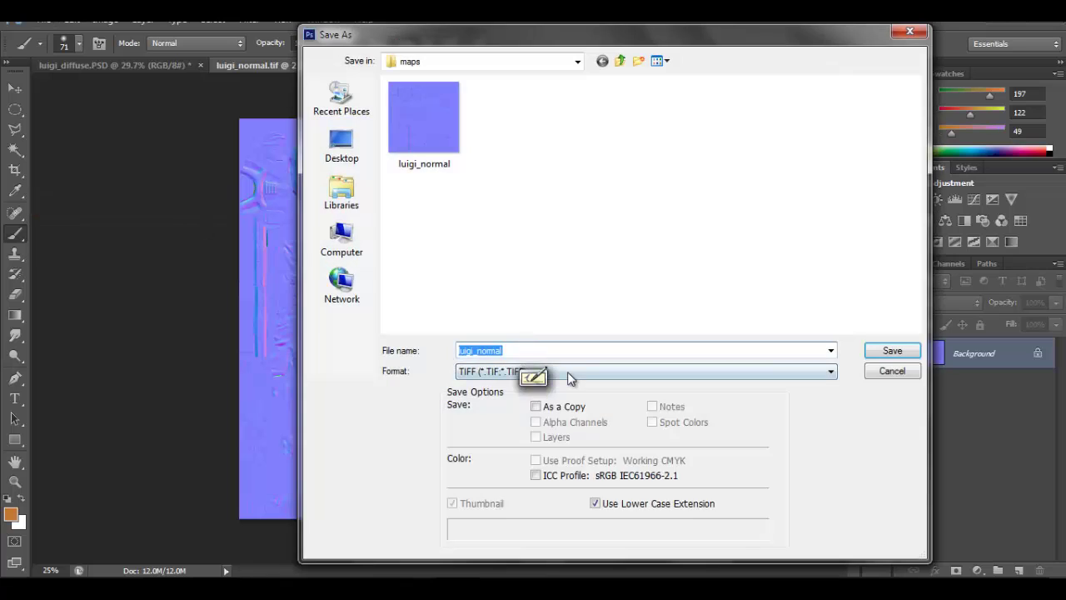
left_click(567, 371)
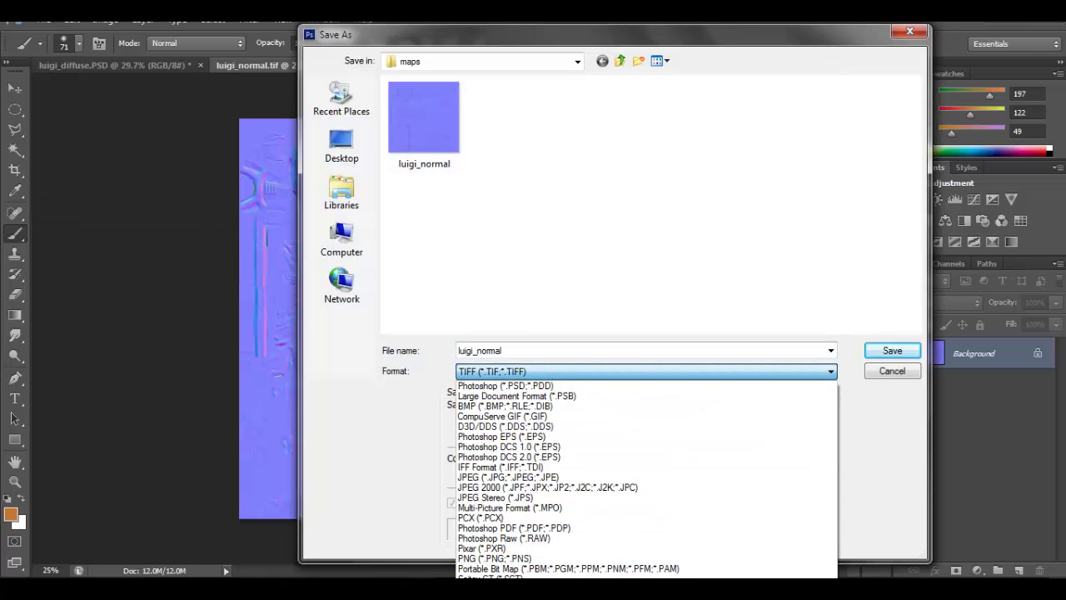
left_click(496, 571)
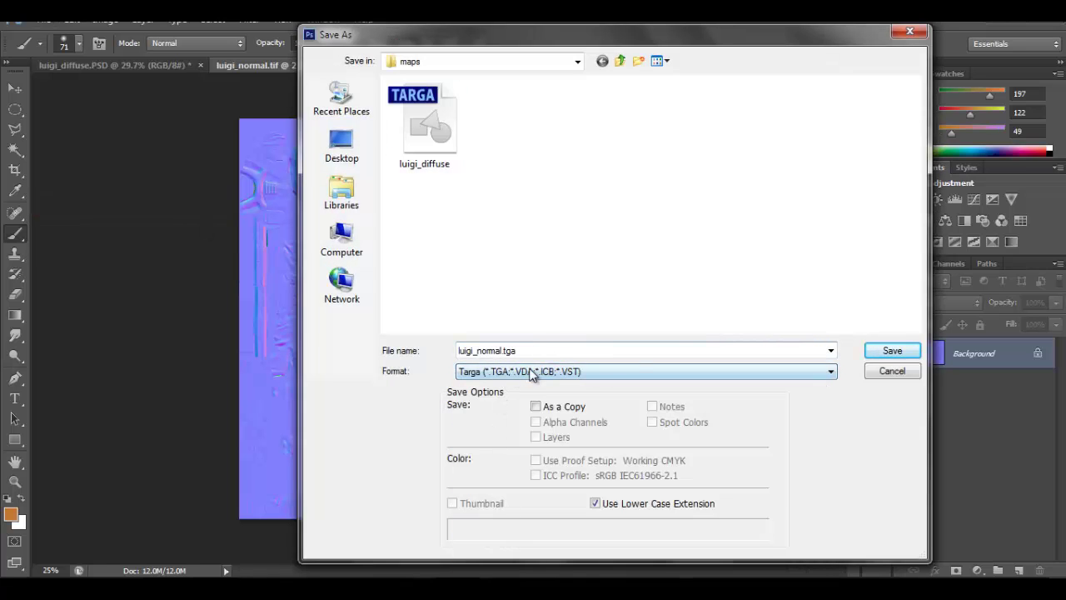
left_click(895, 351)
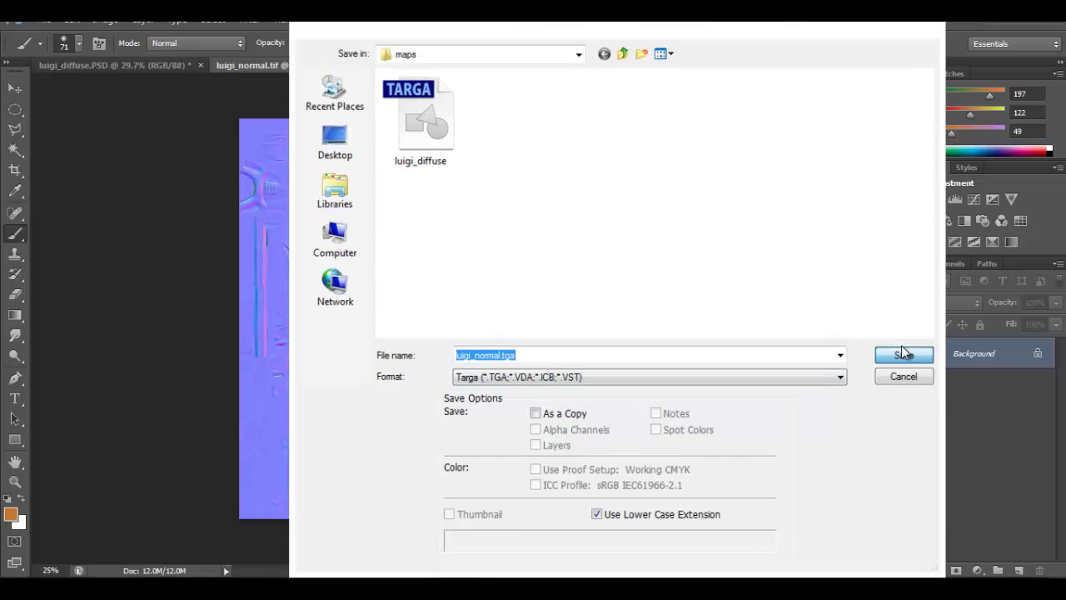
left_click(572, 200)
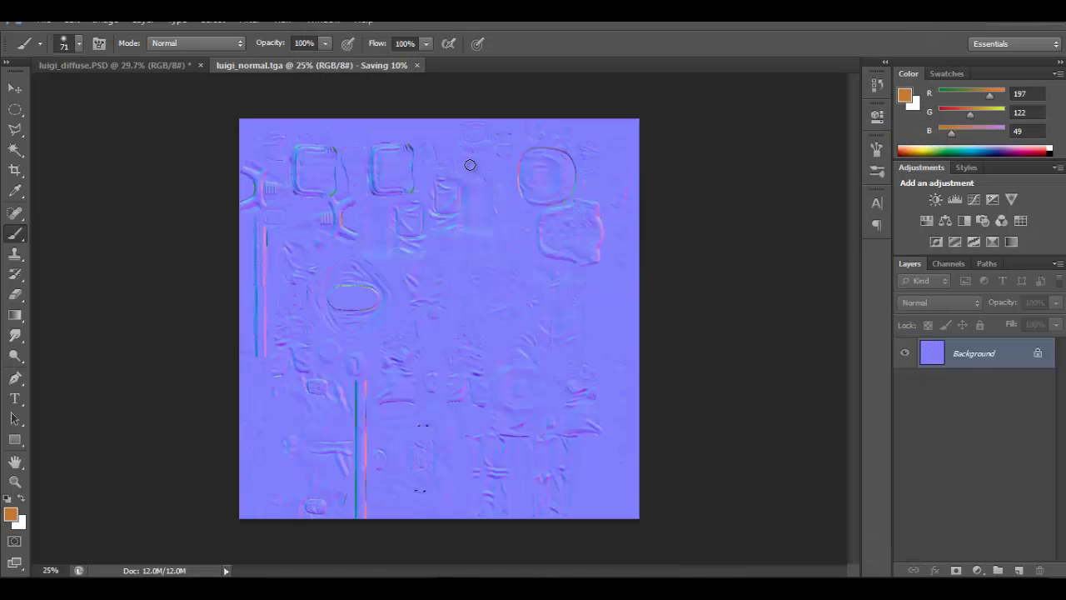
left_click(949, 264)
left_click(908, 263)
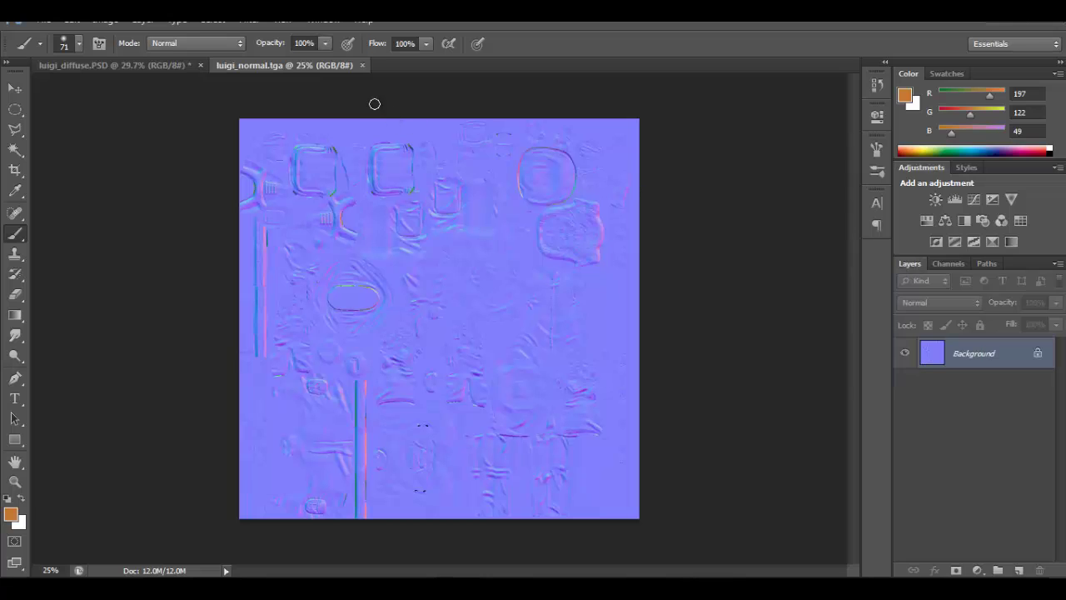
Close the normal map and desaturate the Background layer of the luigi_diffuse texture.
left_click(363, 65)
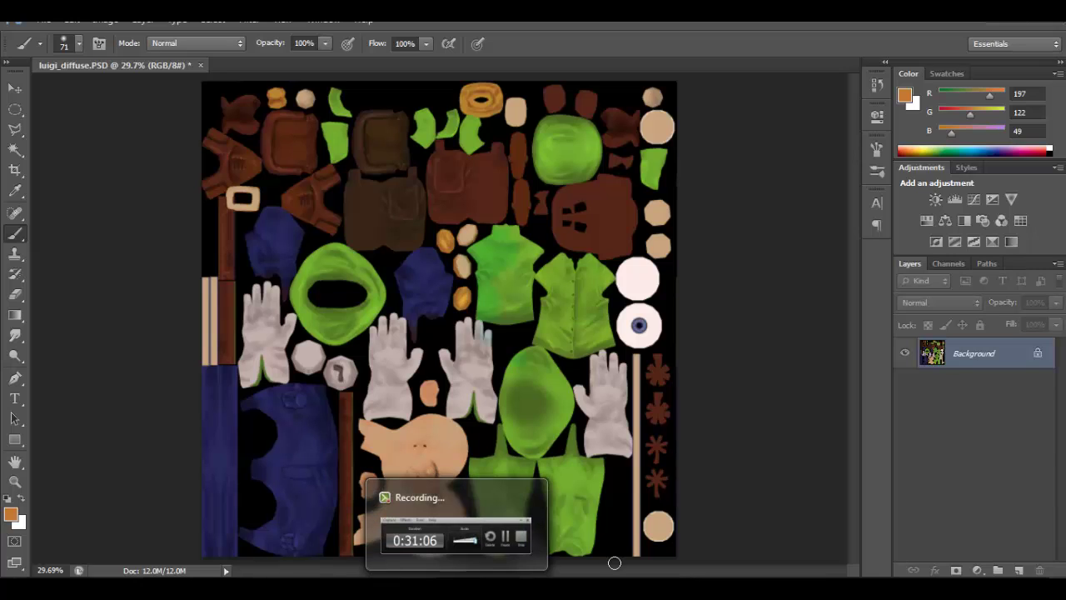
left_click(971, 355)
key("ctrl+shift+u")
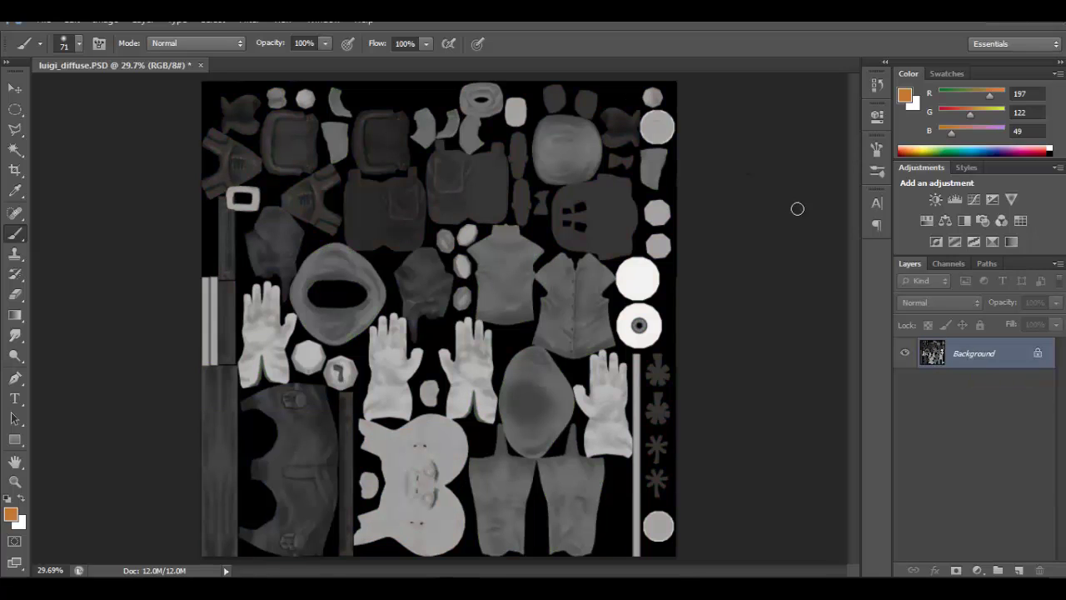
Add a Levels adjustment layer with the black input at 42 and the white input at 218.
left_click(954, 200)
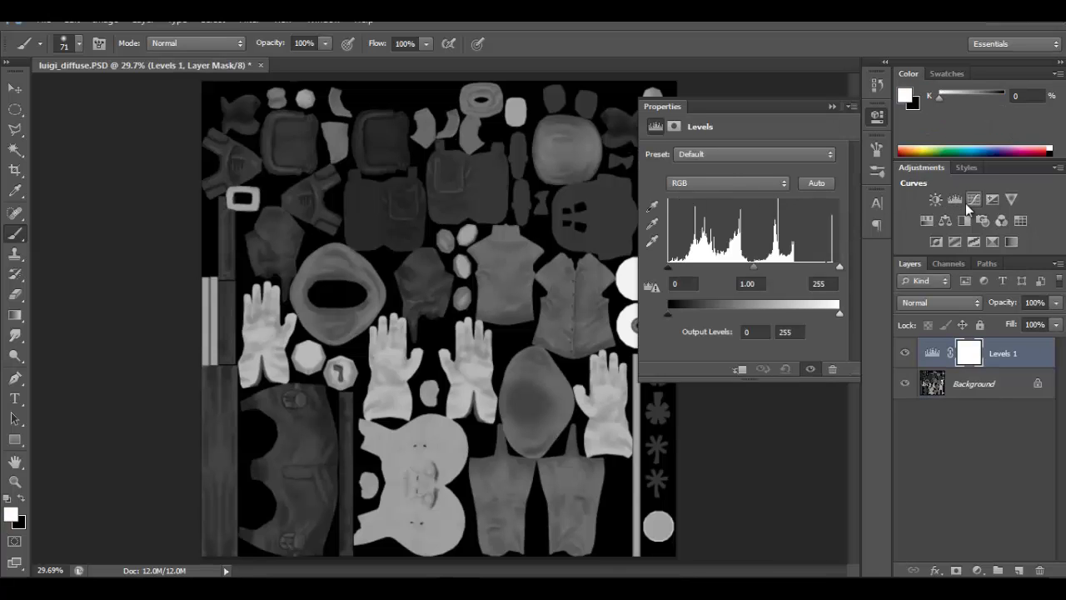
left_click_drag(838, 266, 816, 268)
left_click_drag(668, 268, 694, 272)
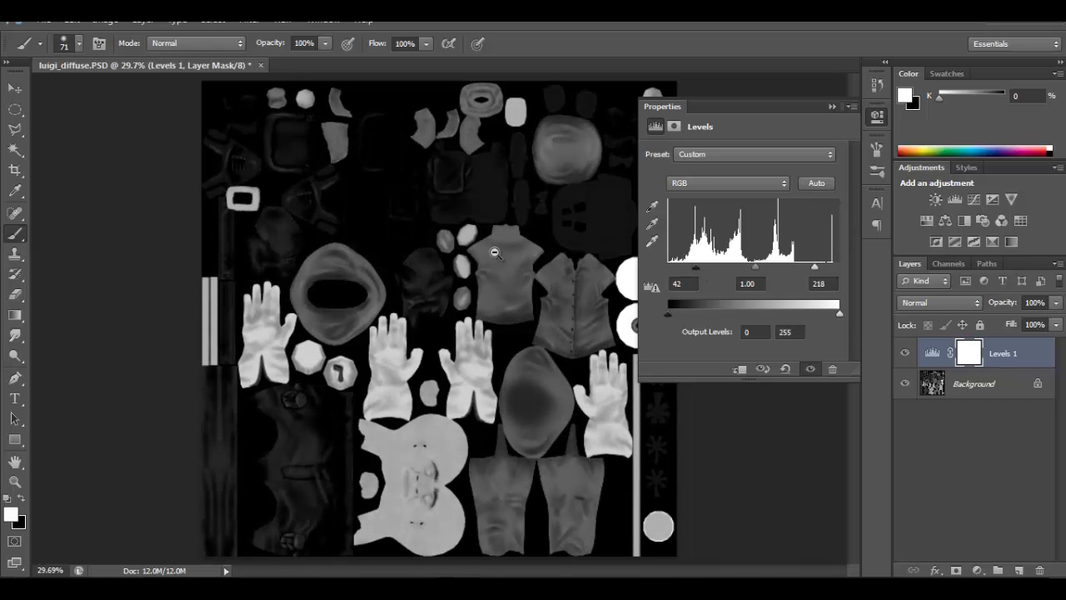
Examine how the Levels adjustment affects the brightness of the clothing, gloves and face across the greyscale texture.
left_click_drag(490, 250, 546, 271, "ctrl")
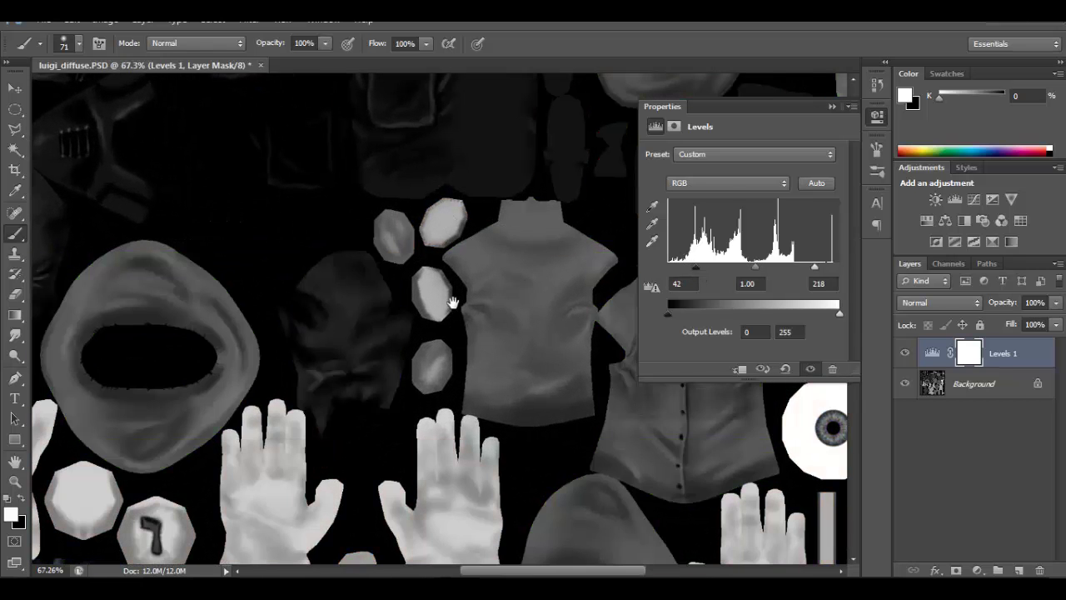
left_click_drag(423, 318, 489, 210)
left_click_drag(468, 259, 464, 340)
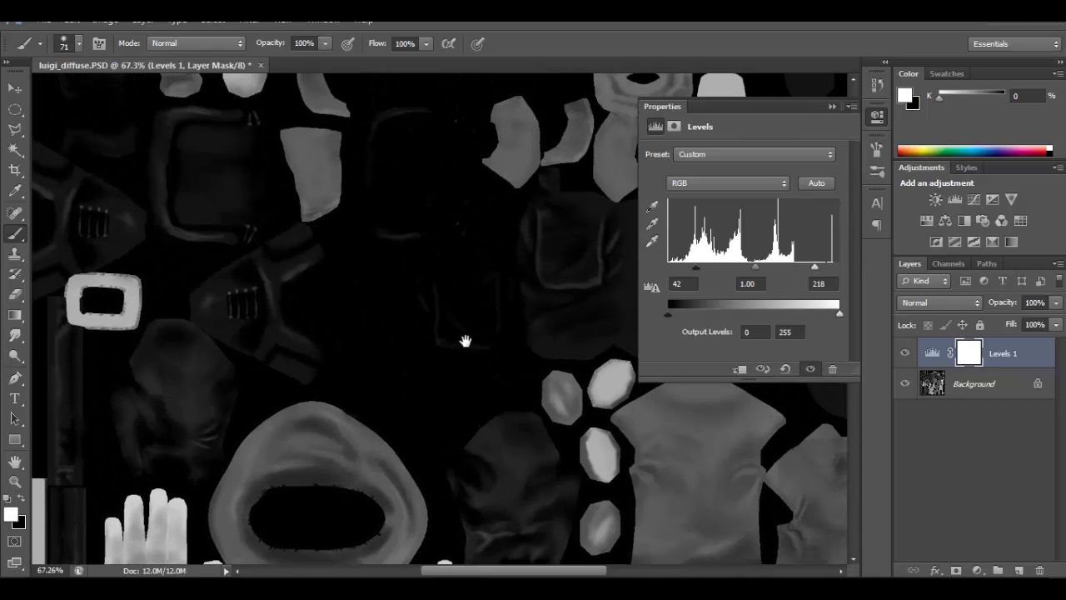
left_click_drag(429, 287, 471, 166)
left_click_drag(478, 388, 476, 261)
left_click_drag(483, 341, 431, 251)
scroll(430, 249, "up", 3, "alt")
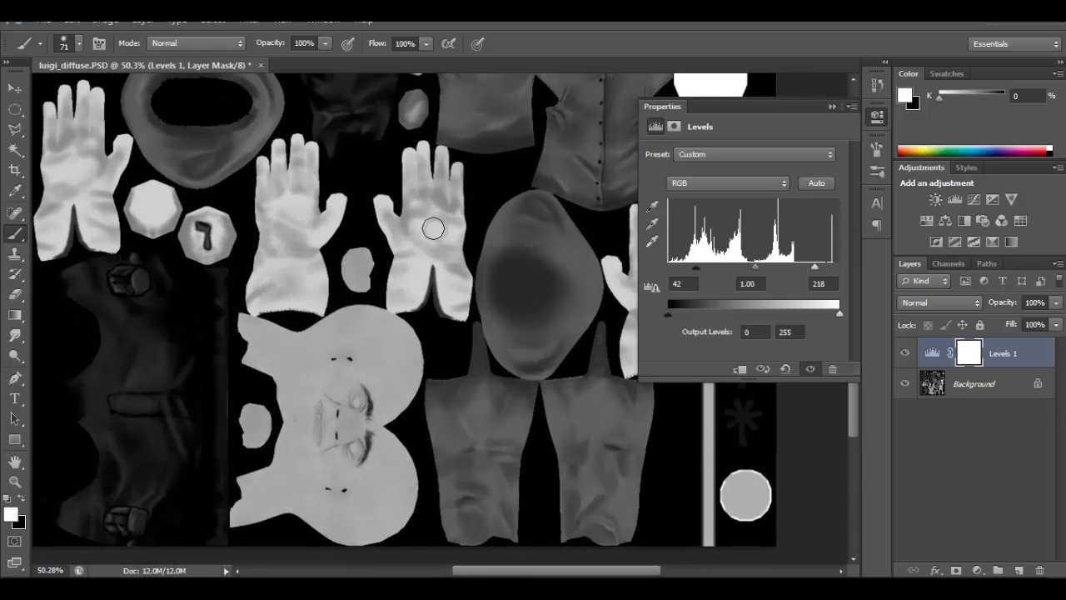
left_click_drag(453, 336, 497, 422)
left_click_drag(456, 358, 500, 226)
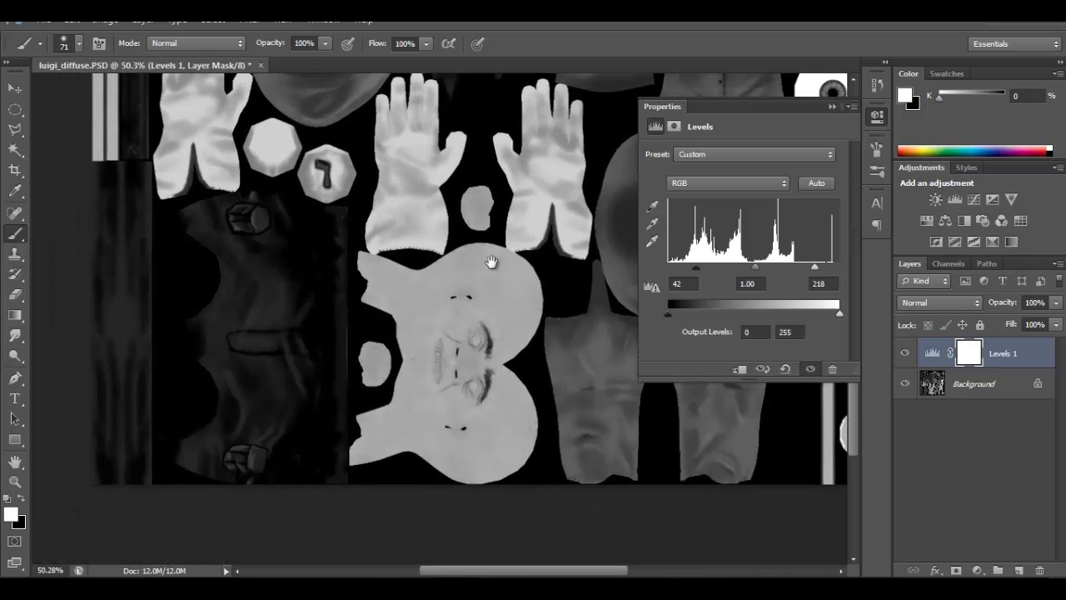
left_click_drag(492, 264, 541, 223)
mouse_move(428, 287)
left_mouse_down("ctrl")
mouse_move(513, 286)
mouse_move(383, 281)
mouse_move(383, 258)
mouse_move(299, 254)
left_mouse_up("ctrl")
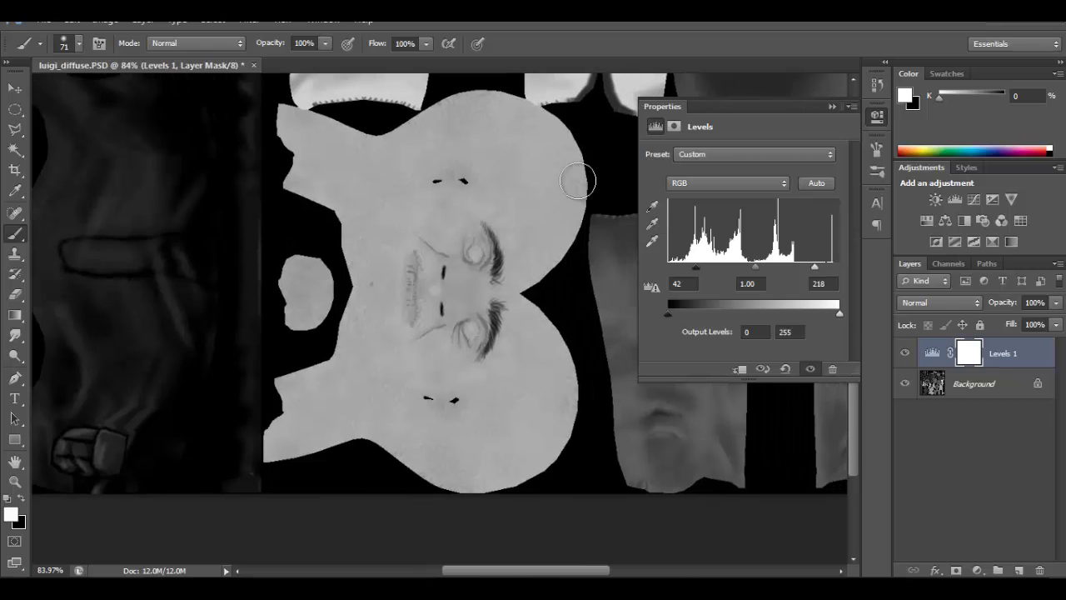
Darken the Levels midtones to 0.49 and check the gloves and face.
mouse_move(761, 266)
left_mouse_down()
mouse_move(784, 275)
mouse_move(779, 268)
left_mouse_up()
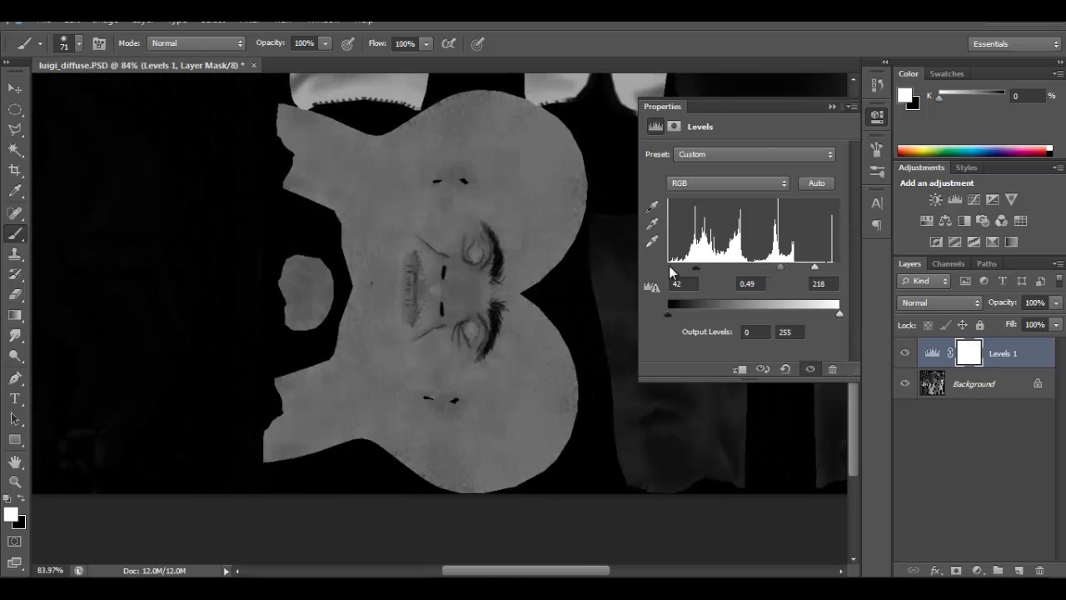
scroll(507, 242, "down", 3, "alt")
left_click_drag(494, 280, 453, 375)
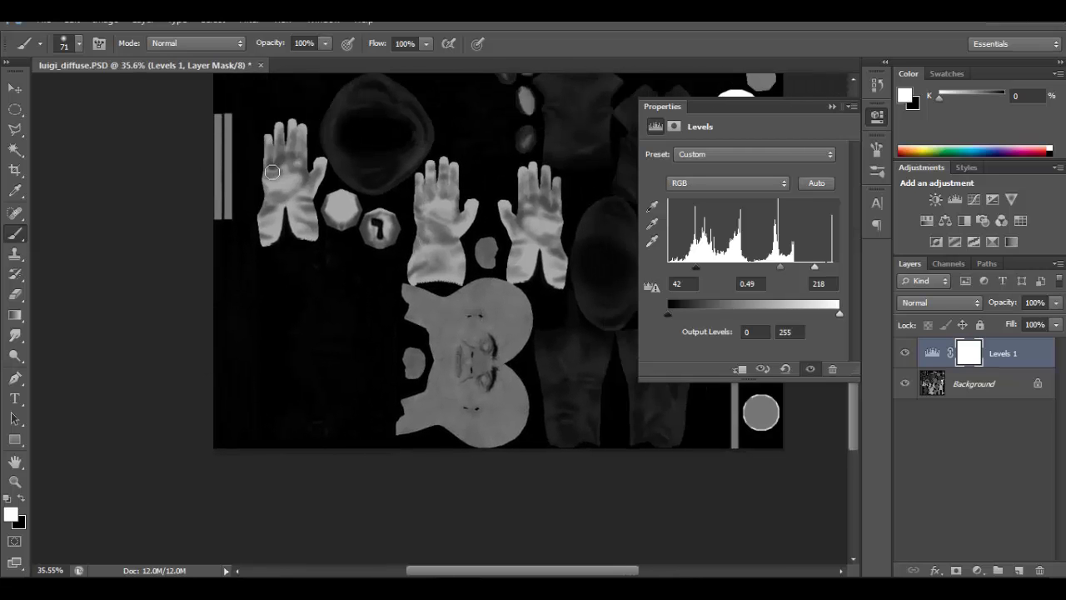
mouse_move(457, 206)
left_mouse_down()
mouse_move(354, 254)
mouse_move(494, 201)
left_mouse_up()
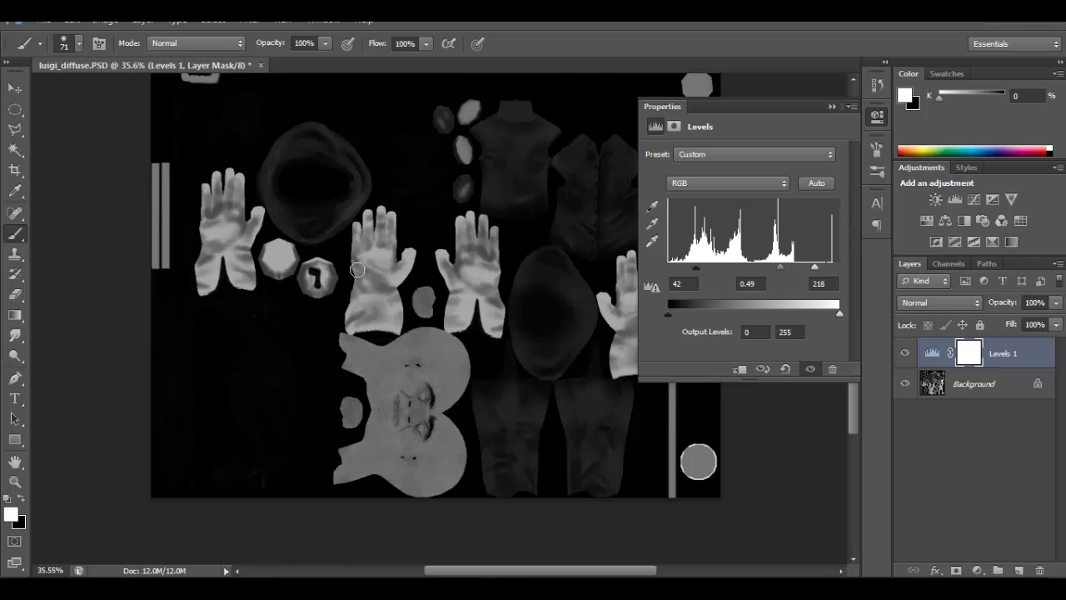
left_click_drag(434, 214, 460, 248)
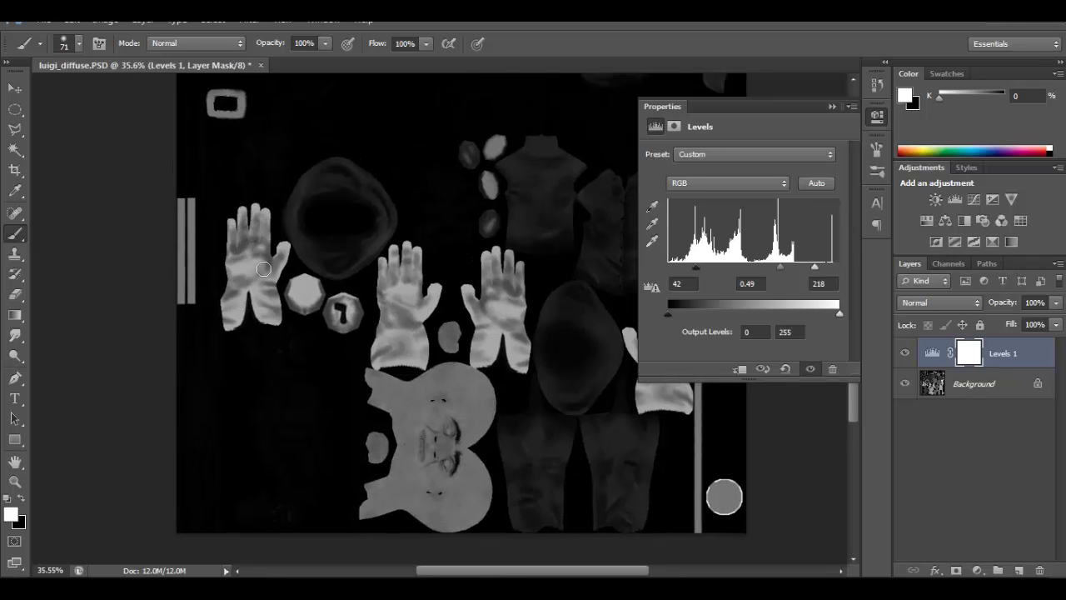
left_click_drag(317, 221, 240, 180)
left_click_drag(396, 356, 462, 208)
left_click_drag(424, 307, 461, 308, "alt")
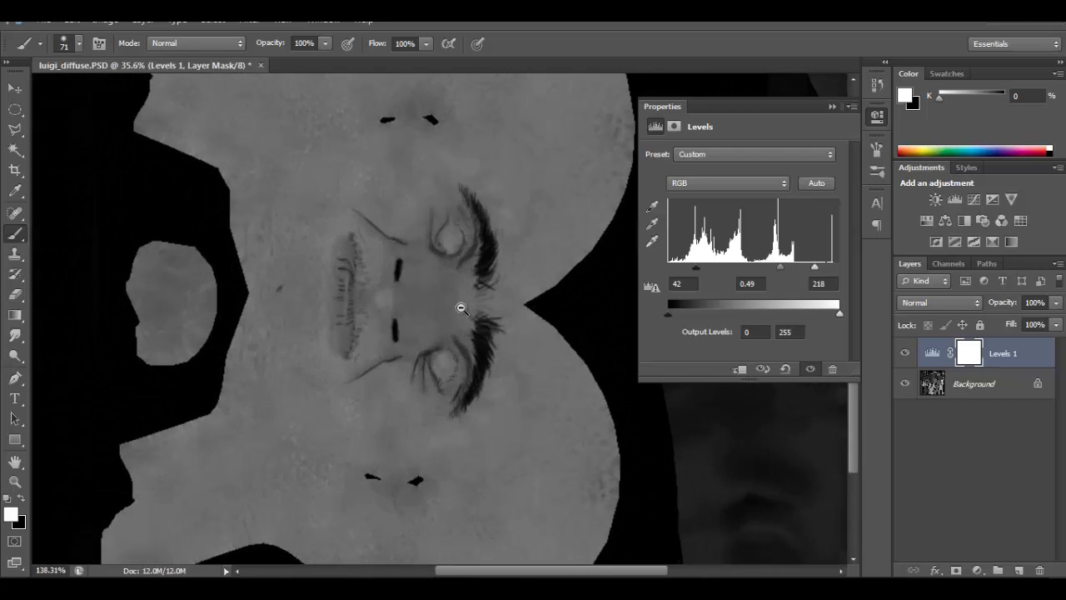
scroll(461, 308, "down", 2, "alt")
Set the Levels midtones to 0.22 and the white input to 212, and check the face detail.
left_click_drag(782, 263, 797, 270)
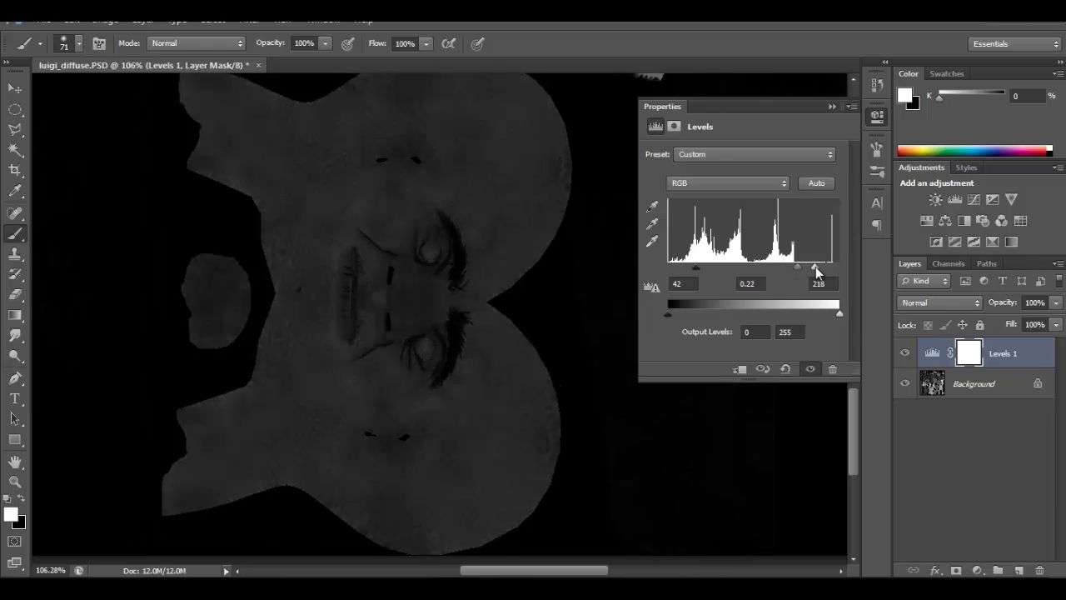
scroll(449, 255, "up", 4, "alt")
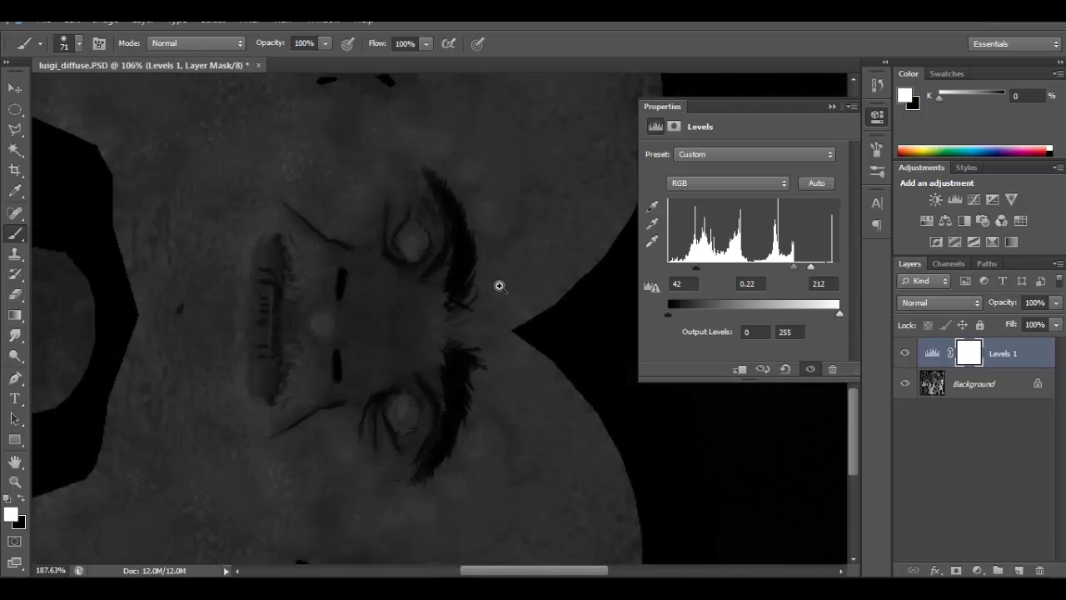
left_click_drag(431, 333, 488, 203)
mouse_move(451, 292)
left_mouse_down()
mouse_move(464, 238)
mouse_move(453, 307)
left_mouse_up()
left_click_drag(489, 272, 458, 276, "ctrl")
scroll(457, 276, "up", 1, "alt")
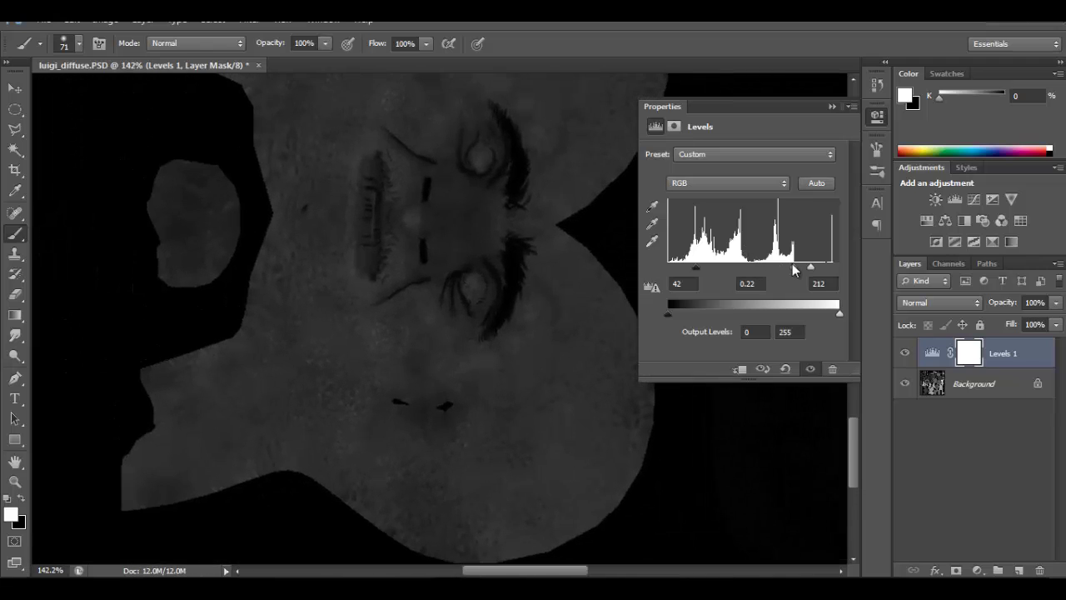
Set the Levels midtones to 0.16 and the white input to 209, and collapse the adjustment's properties.
left_click_drag(792, 266, 808, 268)
left_click_drag(420, 308, 305, 387)
left_click_drag(526, 266, 425, 274, "ctrl")
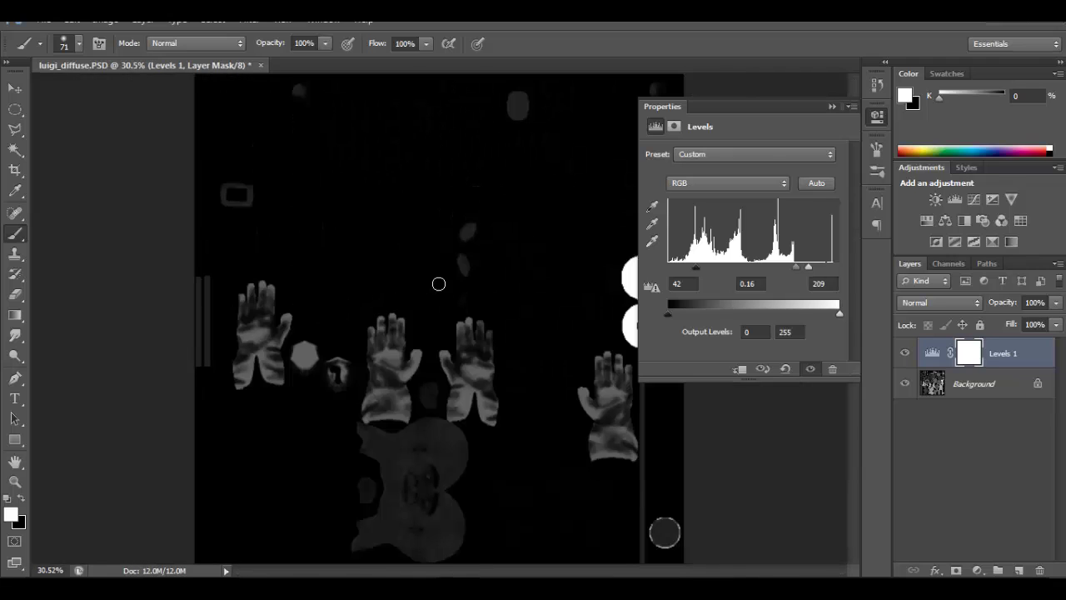
left_click(830, 106)
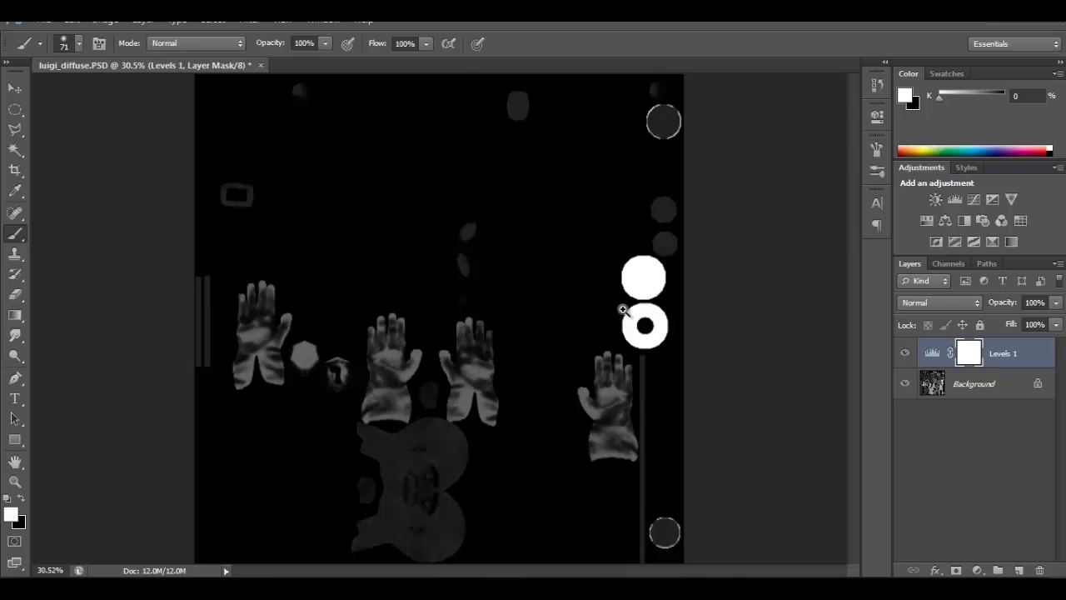
Examine the shine values of the eyes, gloves and face across the whole specular texture.
left_click_drag(670, 314, 683, 318, "ctrl")
left_click_drag(763, 342, 660, 347)
left_click_drag(601, 387, 588, 221)
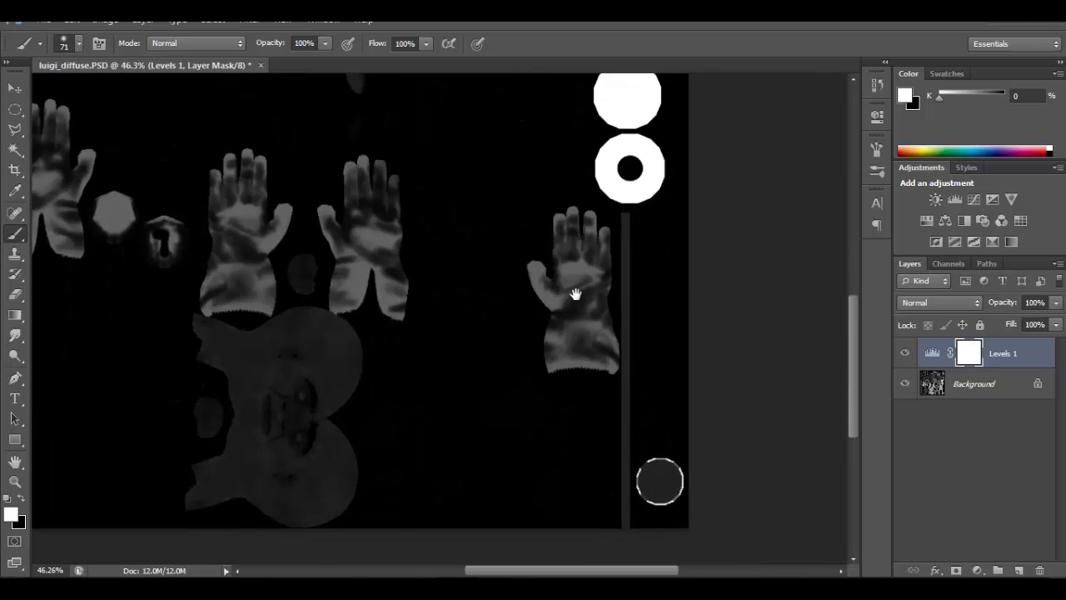
left_click_drag(255, 400, 502, 247, "ctrl")
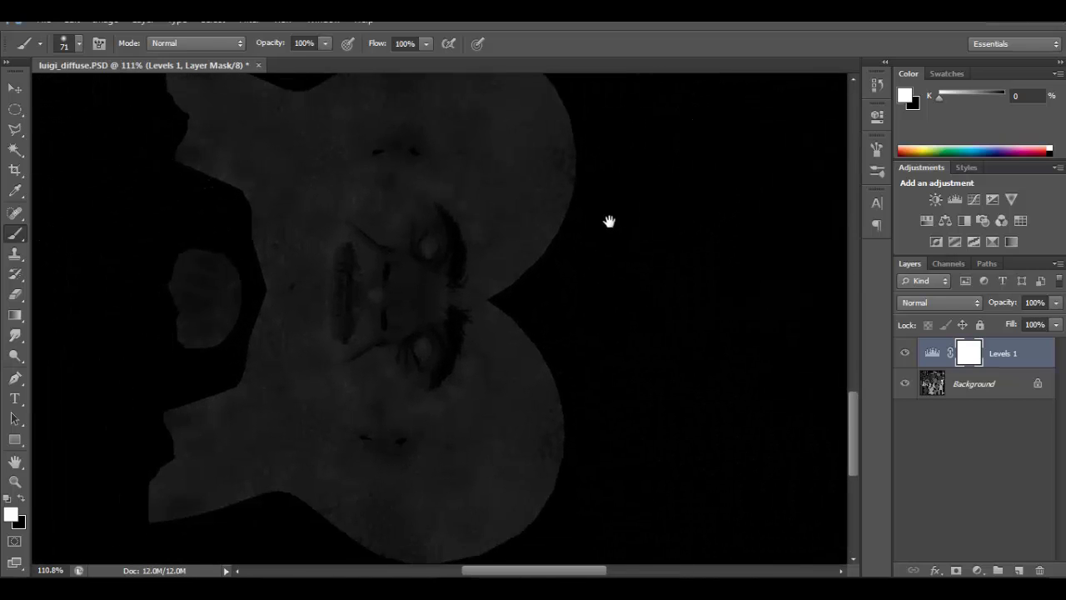
left_click_drag(609, 222, 407, 347)
left_click_drag(657, 212, 488, 383)
left_click_drag(295, 480, 527, 288)
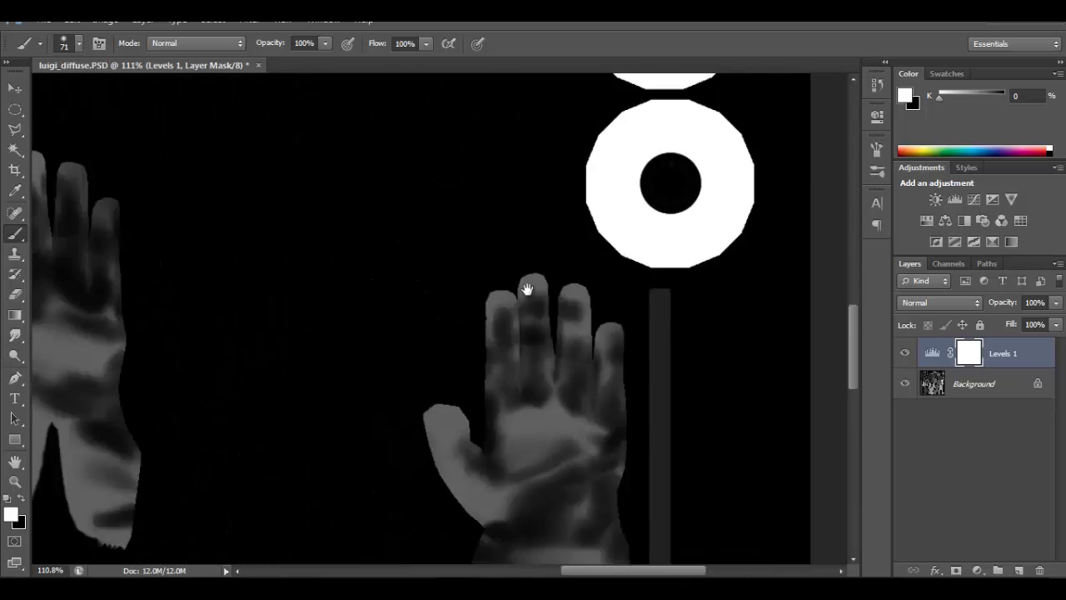
left_click_drag(211, 497, 533, 266)
mouse_move(383, 357)
left_mouse_down()
mouse_move(537, 267)
mouse_move(488, 274)
left_mouse_up()
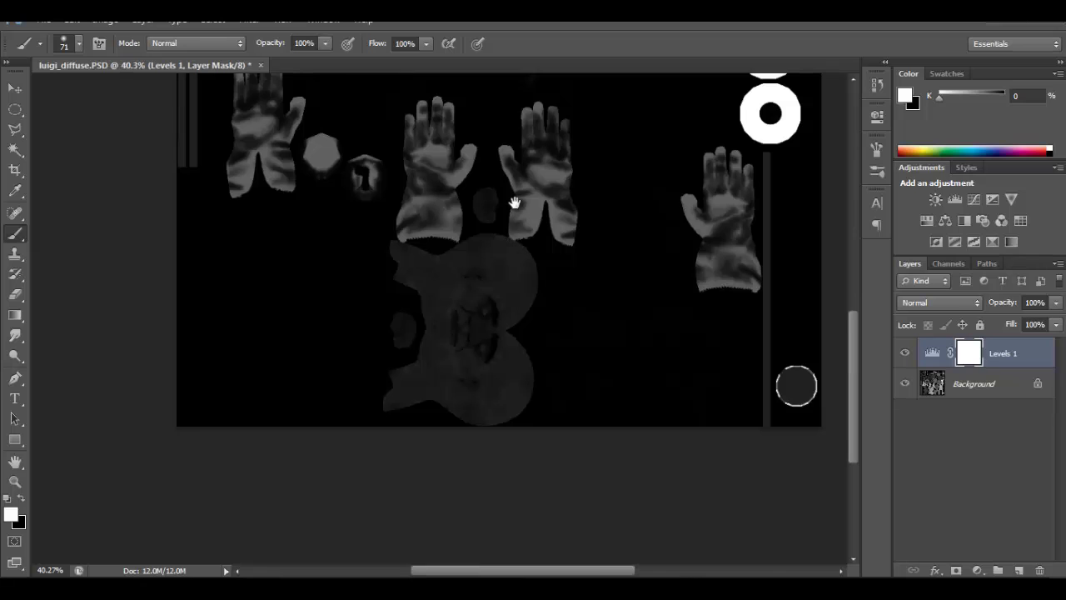
left_click_drag(518, 182, 473, 312)
scroll(473, 312, "down", 2, "alt")
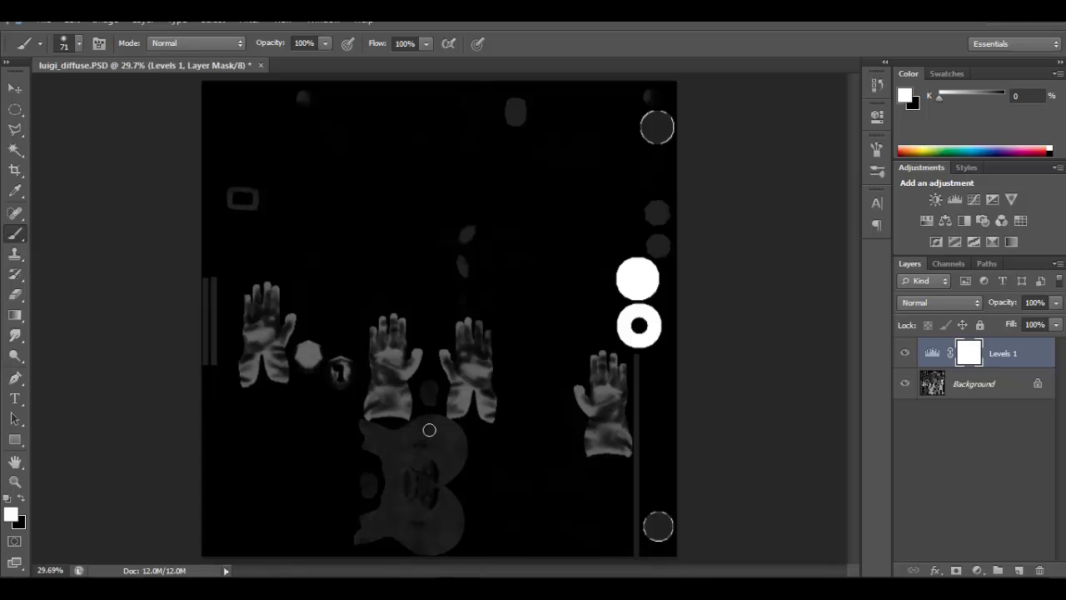
Start saving the image under a new name in the maps folder with Targa as the format.
left_click(45, 20)
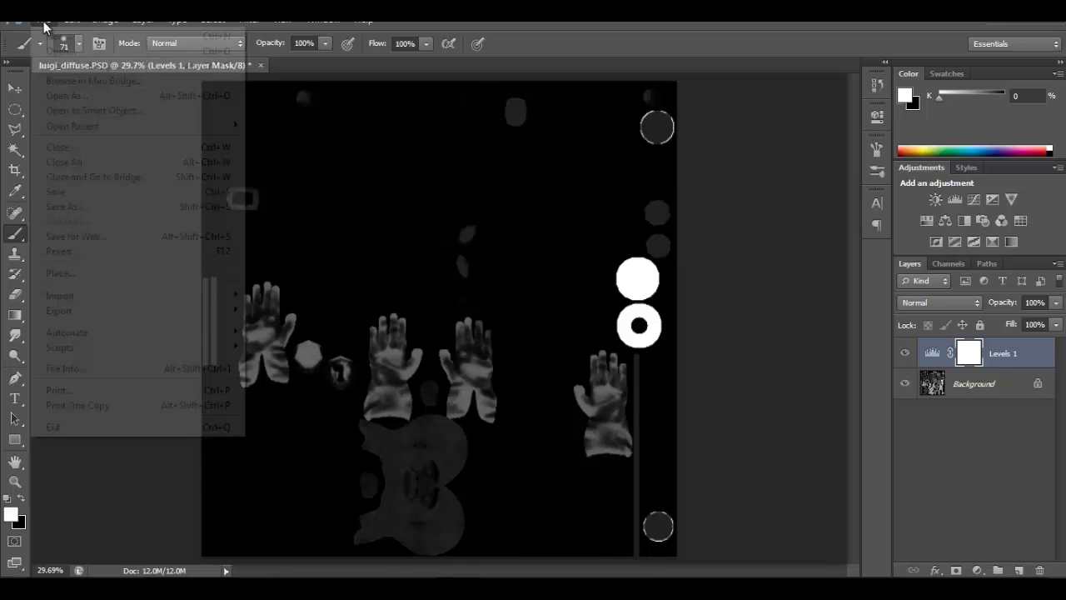
left_click(64, 206)
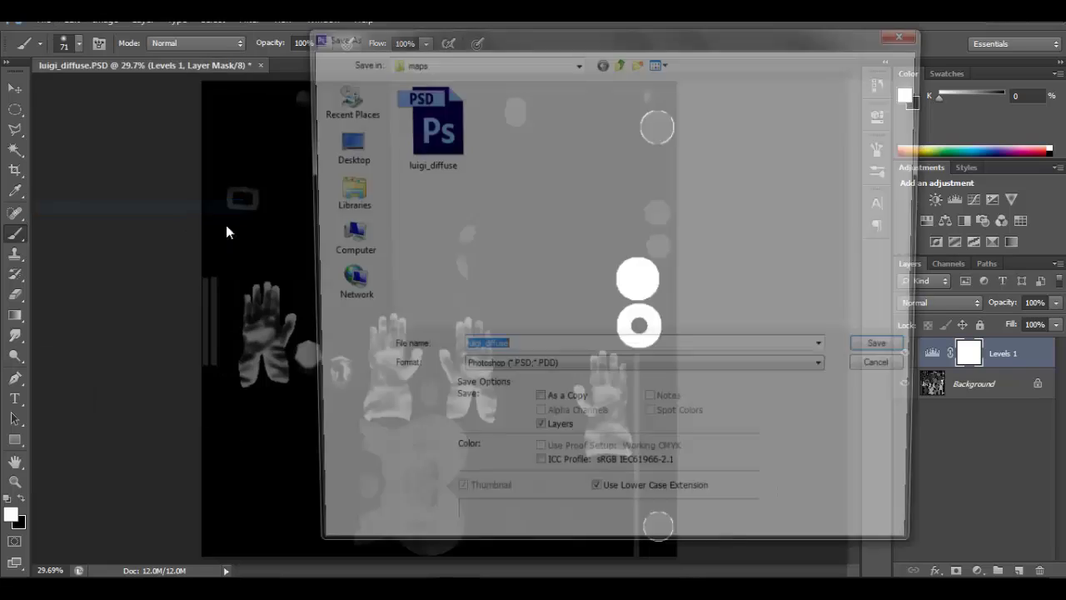
left_click(516, 348)
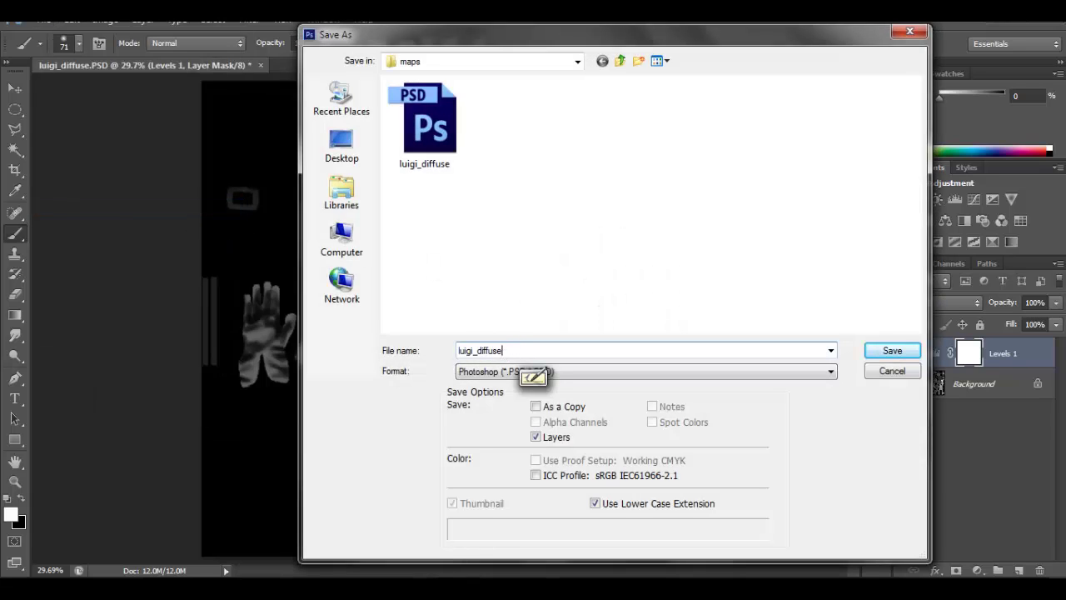
left_click(590, 373)
left_click(537, 557)
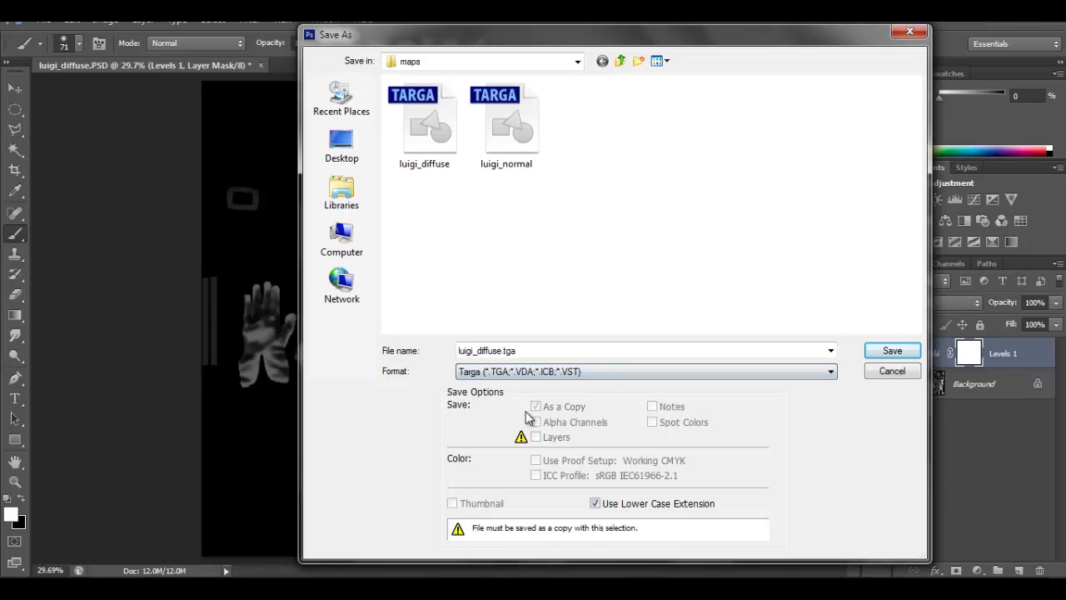
Name the Targa copy luigi_specular.
double_click(528, 351)
left_click(528, 351)
key("BackSpace")
key("BackSpace")
key("BackSpace")
key("BackSpace")
key("BackSpace")
key("BackSpace")
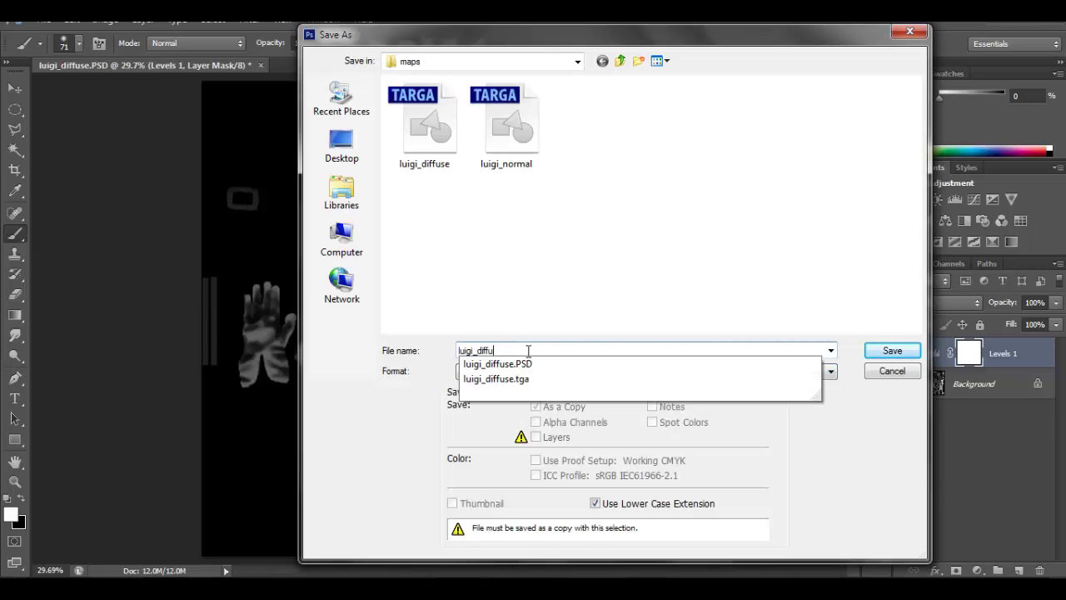
key("BackSpace")
key("BackSpace")
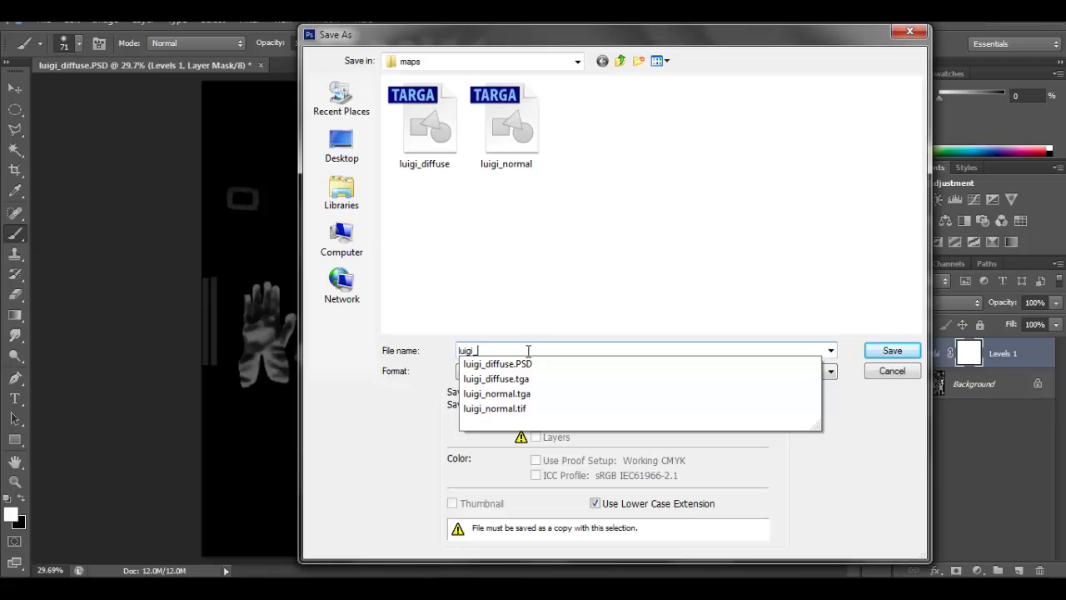
type("specular")
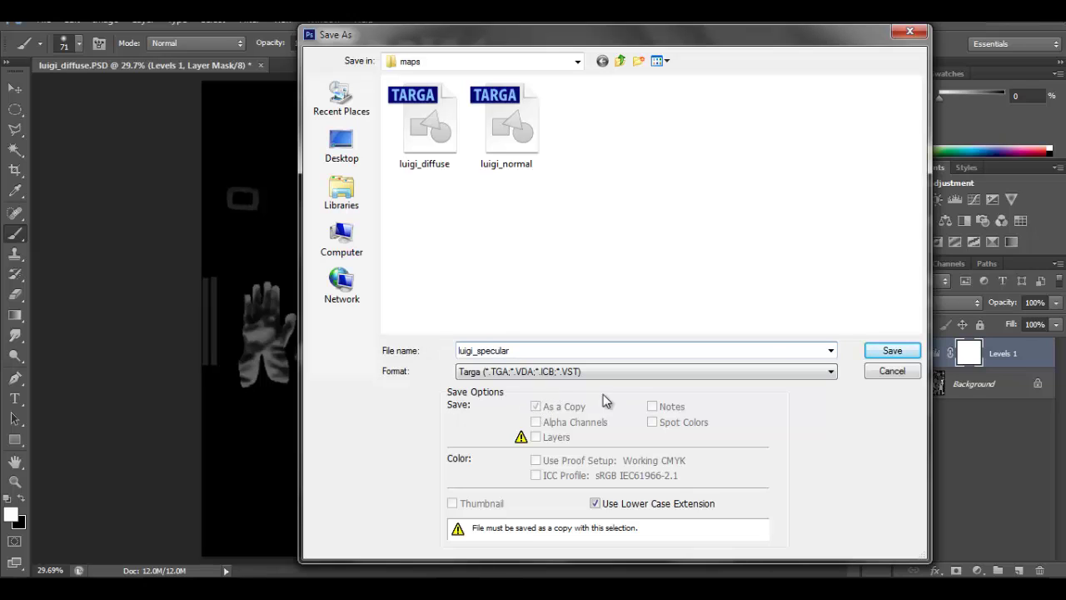
Save the specular map at 32 bits/pixel and close luigi_diffuse.PSD without saving its changes.
left_click(892, 350)
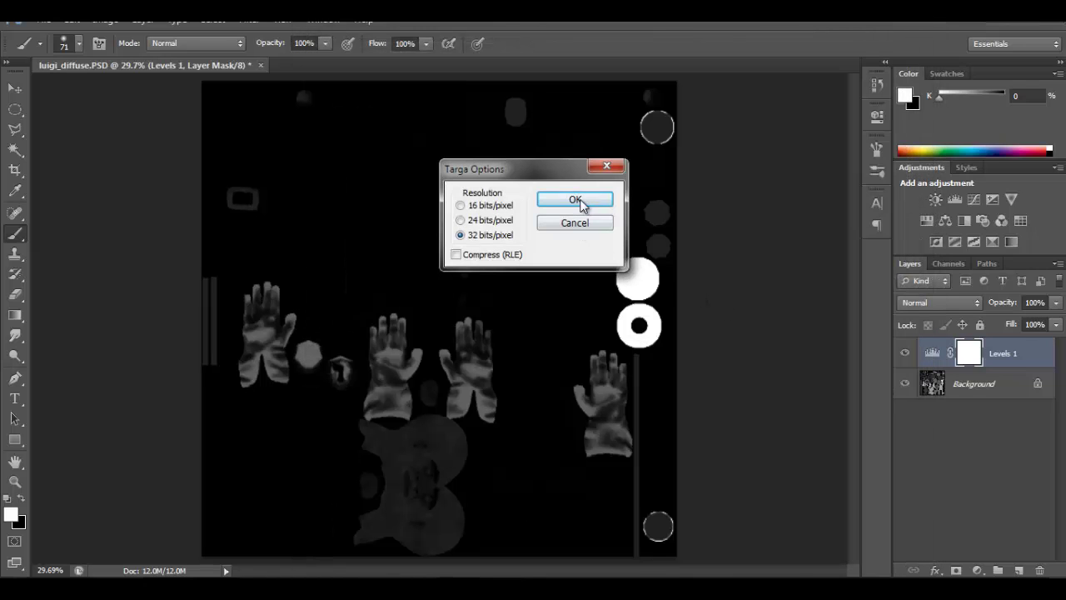
left_click(576, 202)
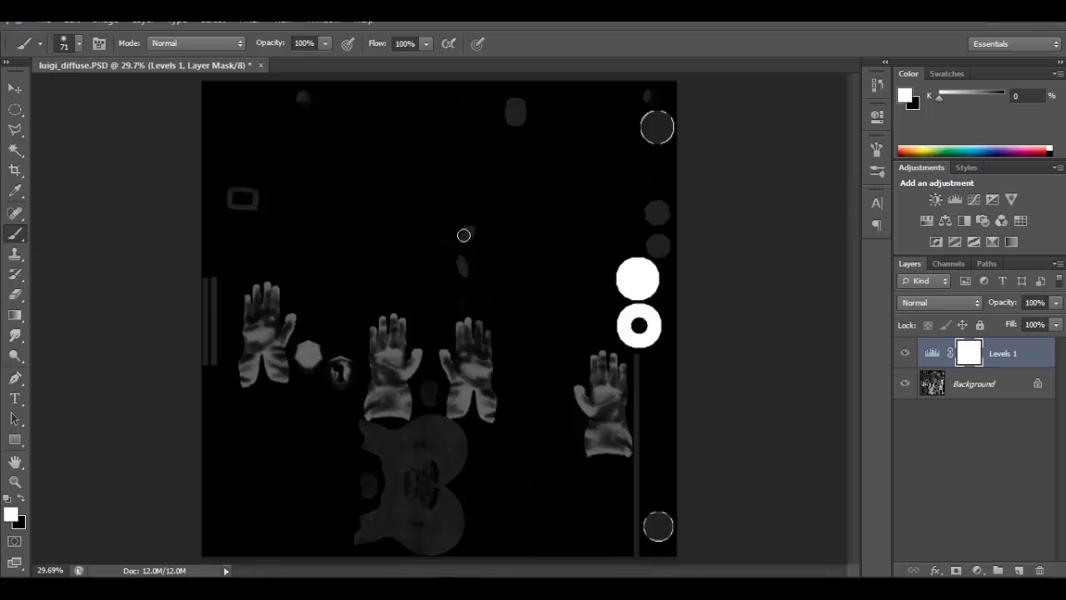
left_click(260, 65)
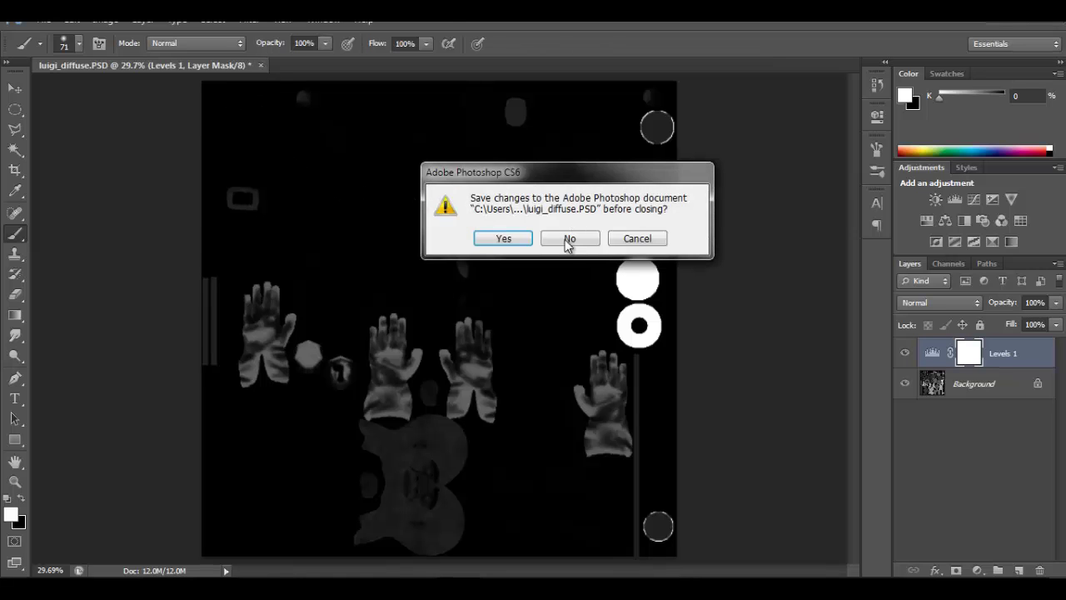
left_click(570, 239)
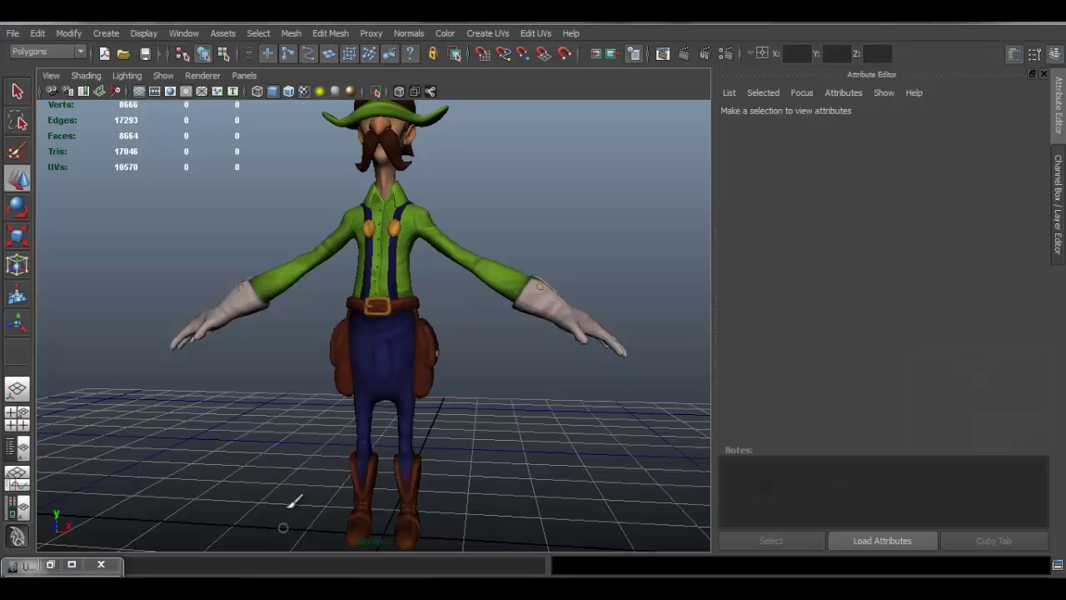
Switch to Maya, select the character mesh and rename it luigi.
scroll(411, 260, "up", 3)
scroll(411, 261, "down", 3)
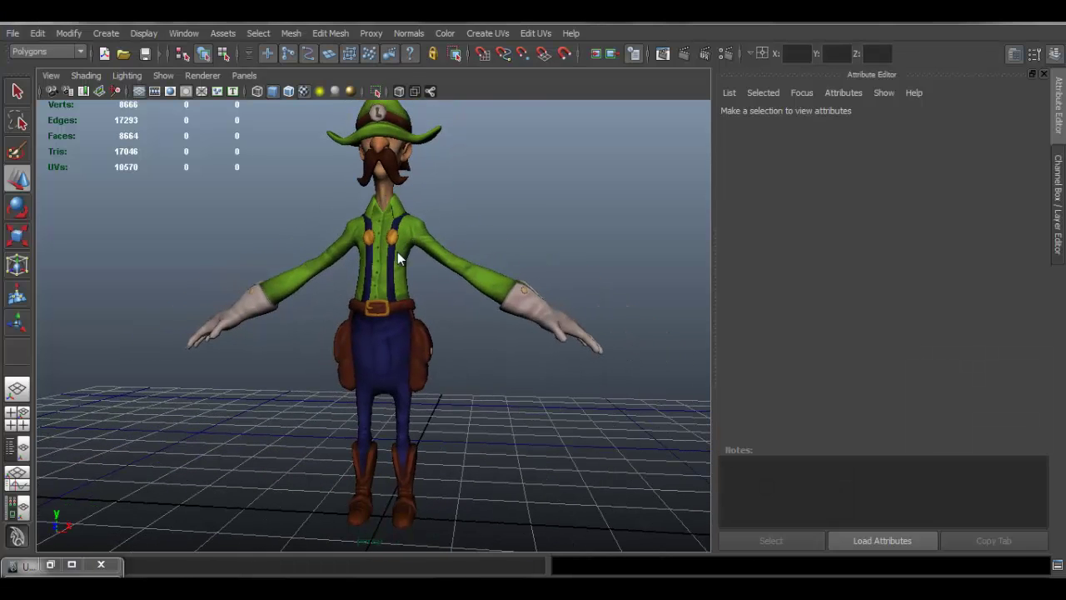
left_click_drag(470, 387, 377, 305, "alt")
left_click(386, 306)
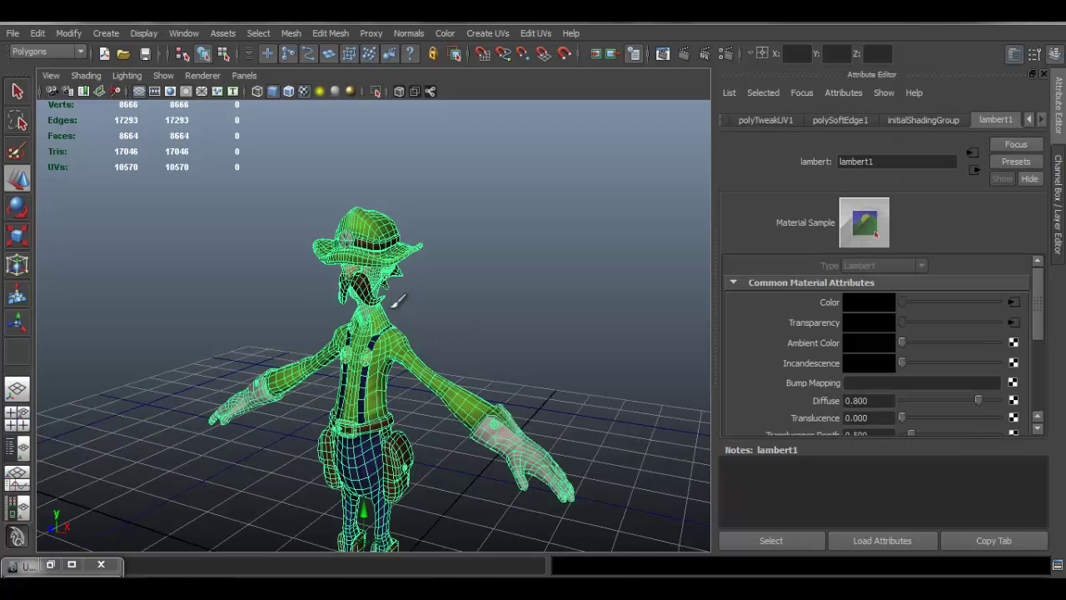
middle_click_drag(398, 301, 421, 226, "alt")
right_click_drag(421, 226, 489, 319, "alt")
scroll(490, 319, "up", 3)
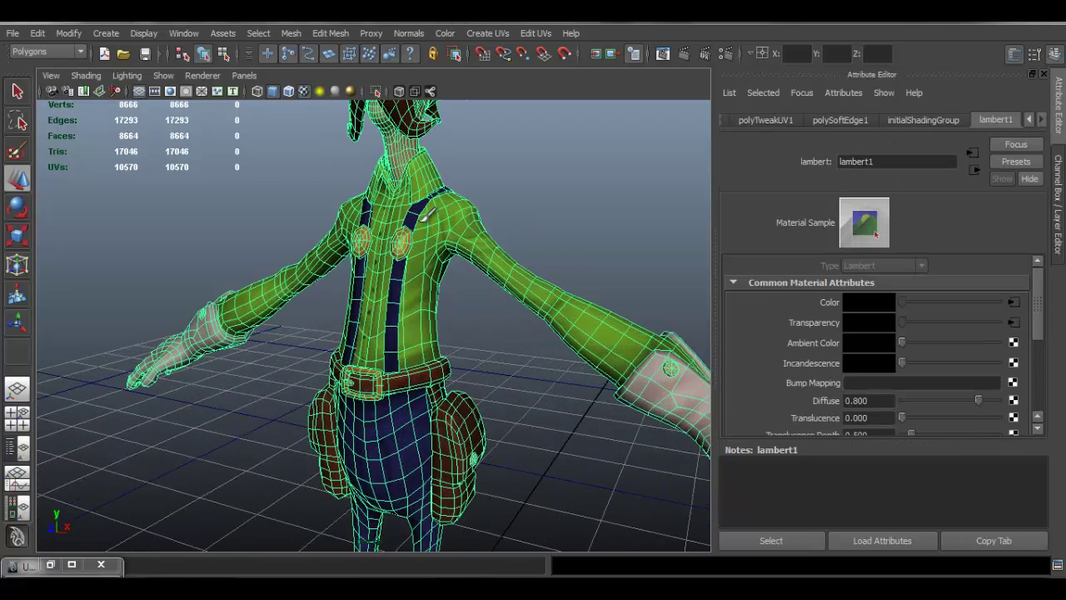
left_click(1058, 173)
left_click(928, 125)
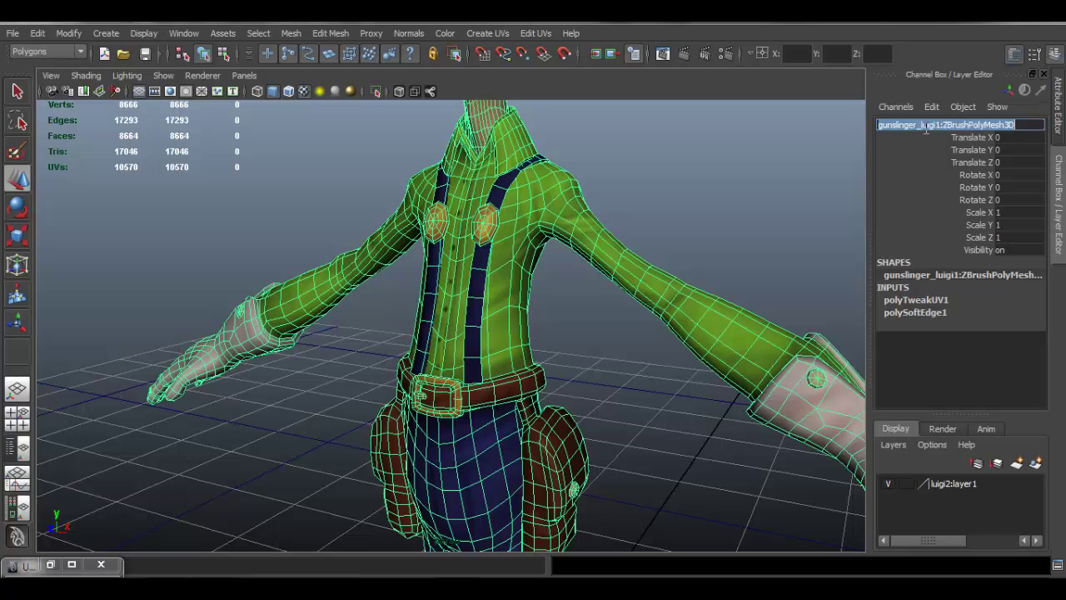
key("ctrl+a")
key("BackSpace")
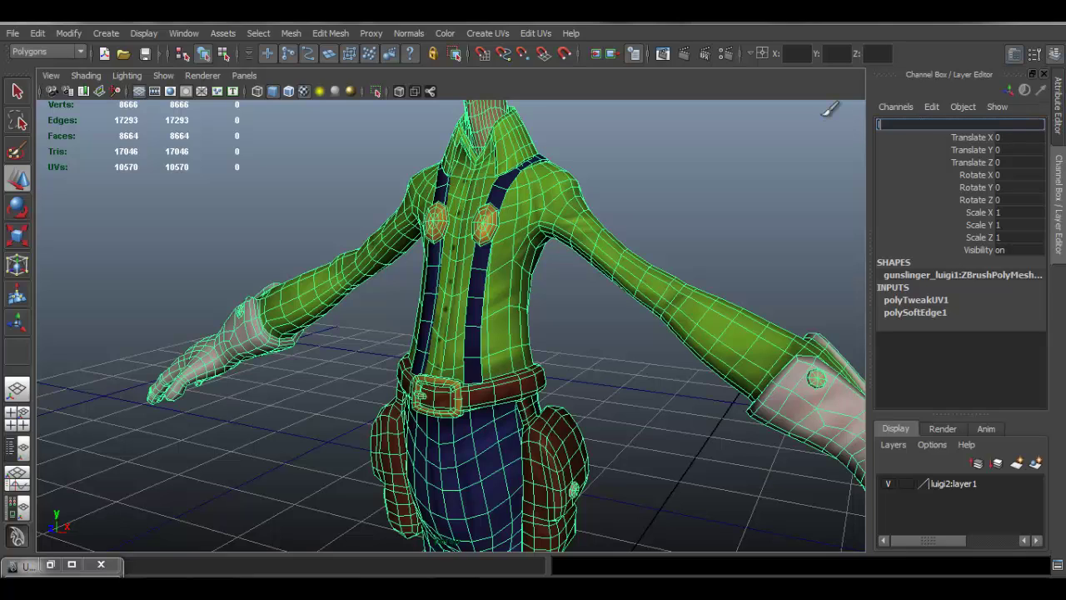
type("luigi")
key("Return")
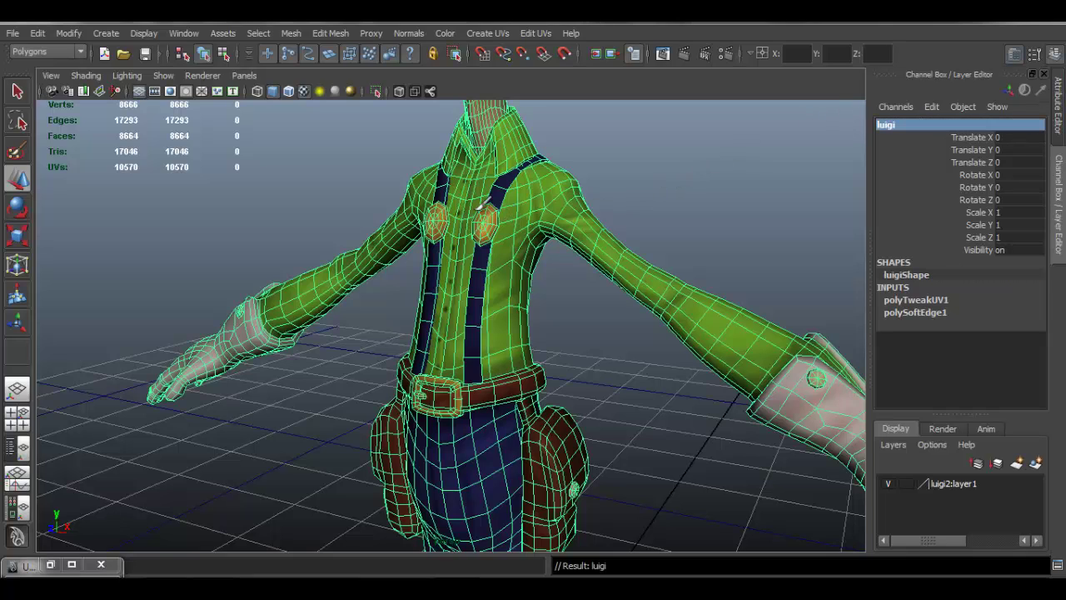
Assign a new Phong material to the character mesh and name the material luigiMat.
right_click_drag(520, 181, 527, 412)
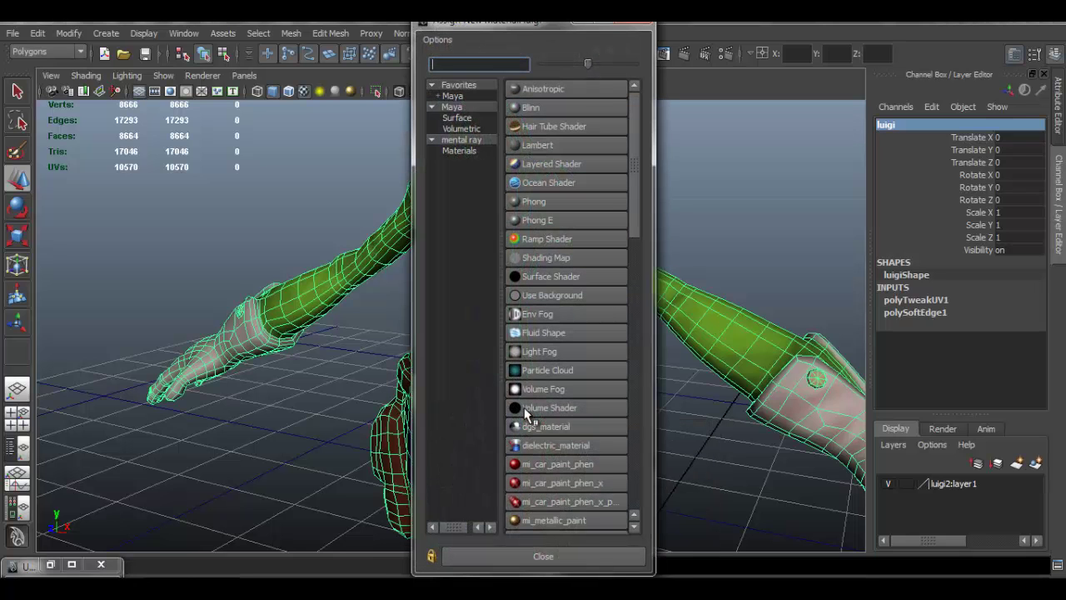
left_click(635, 107)
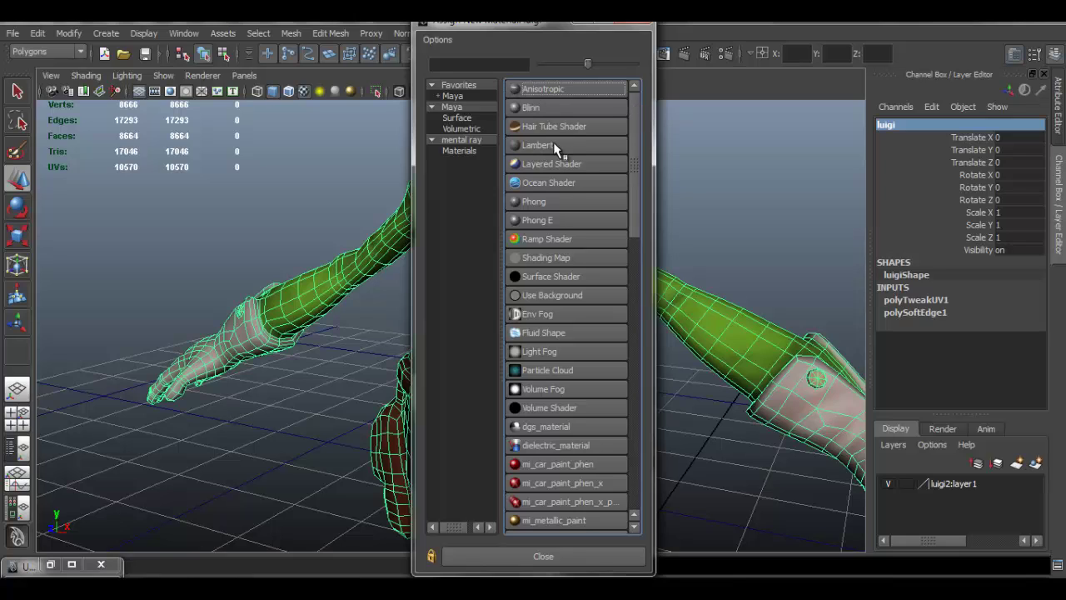
left_click(533, 202)
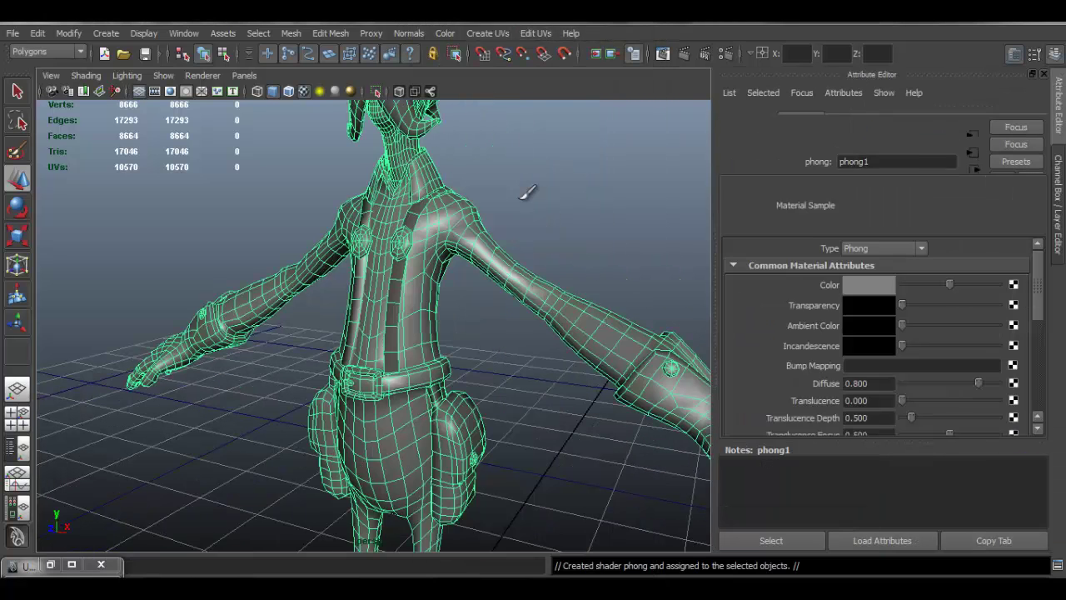
double_click(883, 164)
type("lui")
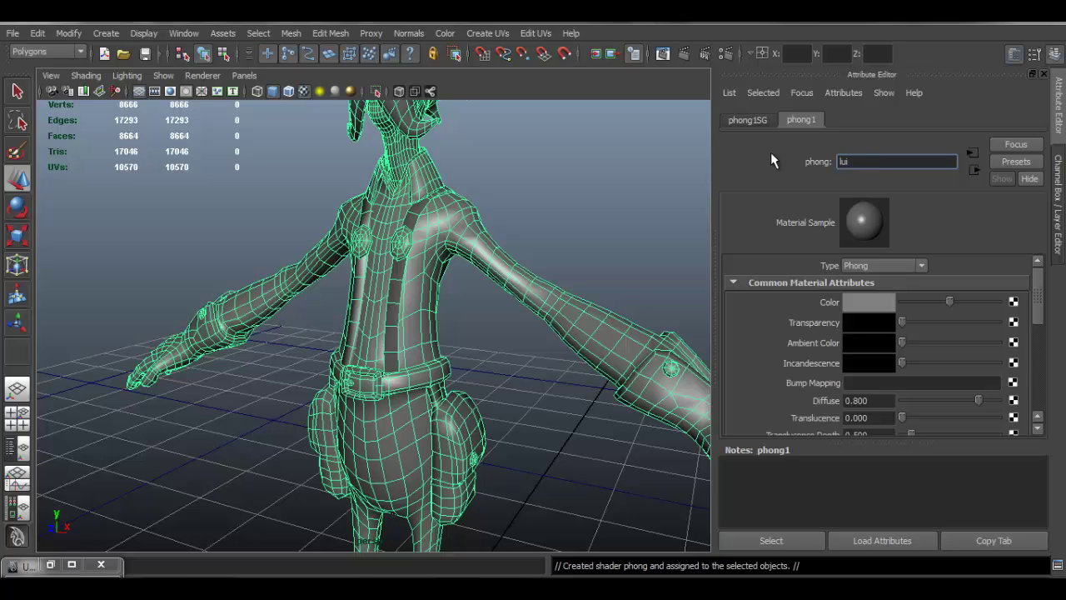
type("giMat")
key("Return")
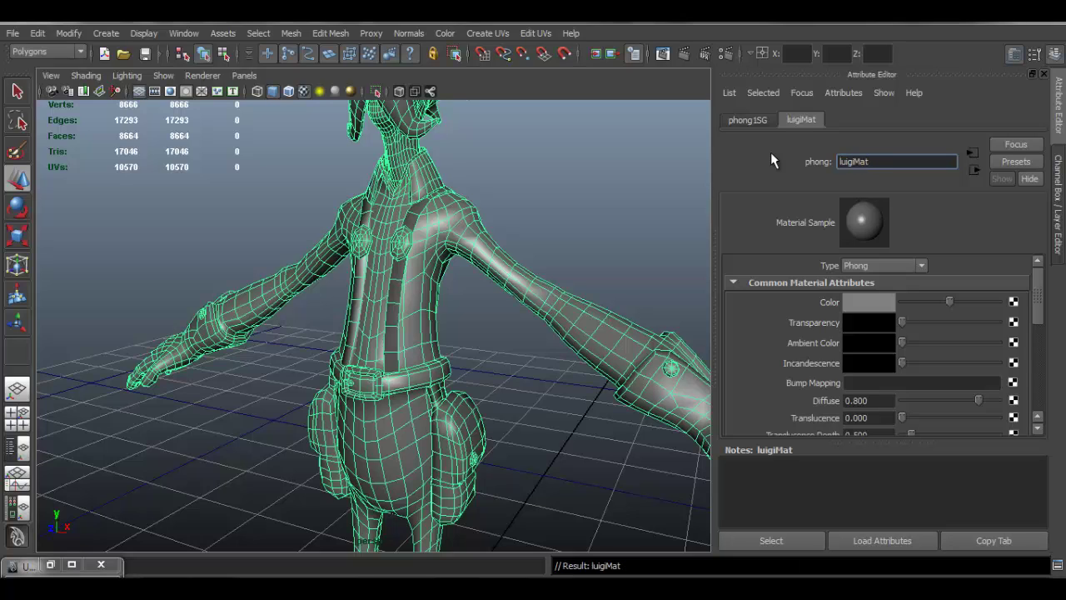
Connect a file texture to luigiMat's Color and load luigi_diffuse.tga from the maps folder into it.
left_click(1012, 304)
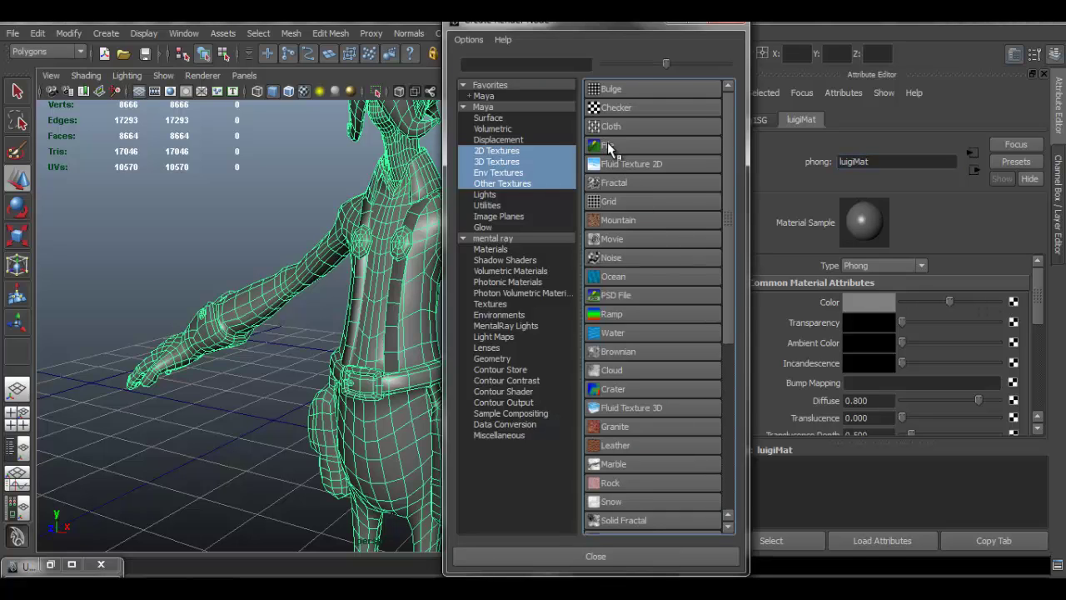
left_click(610, 146)
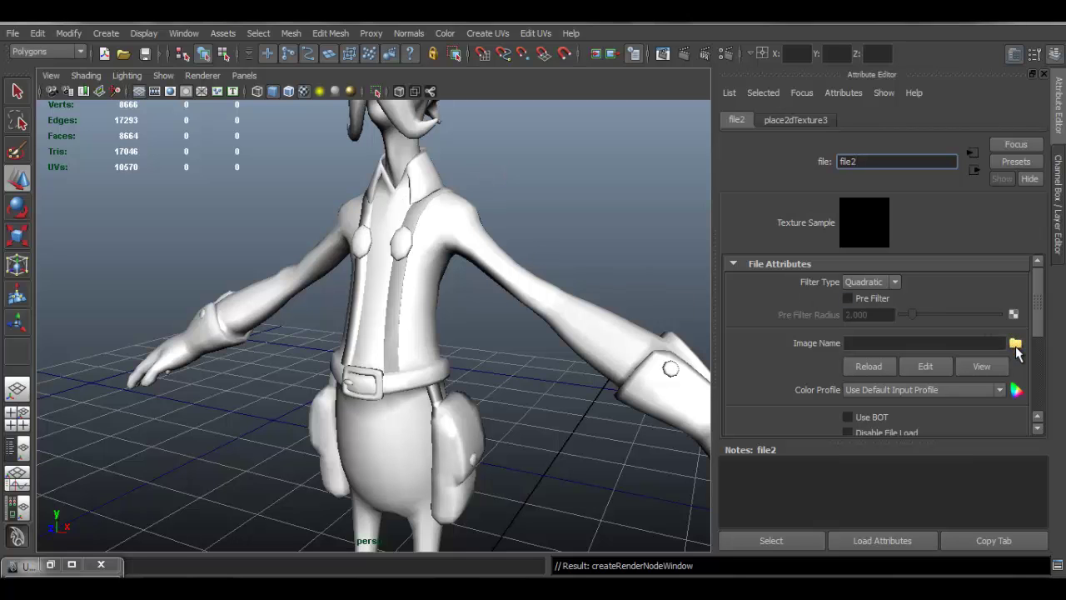
left_click(1015, 344)
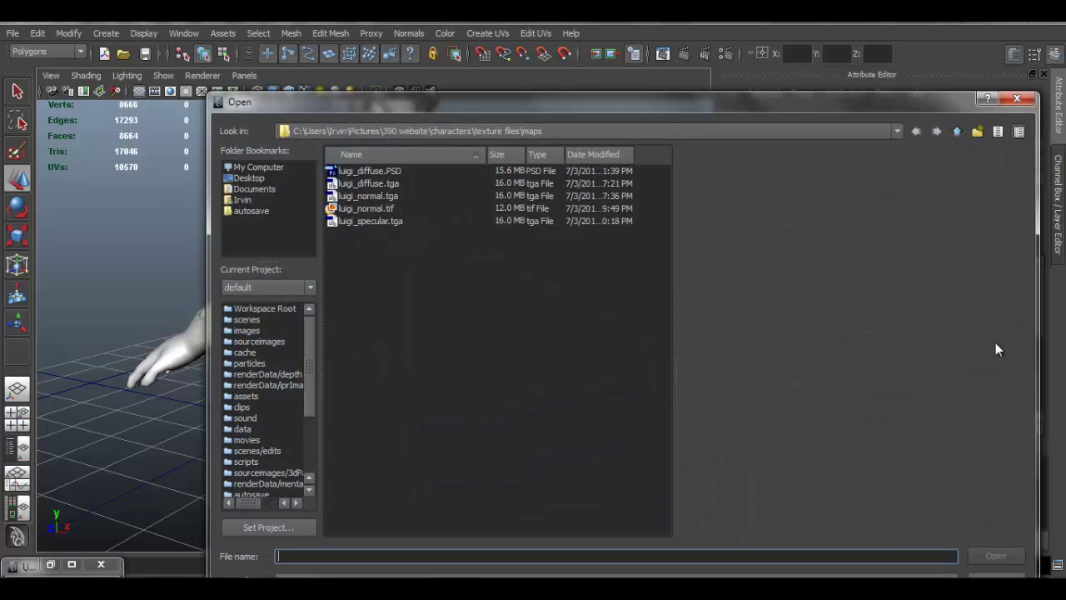
left_click(375, 184)
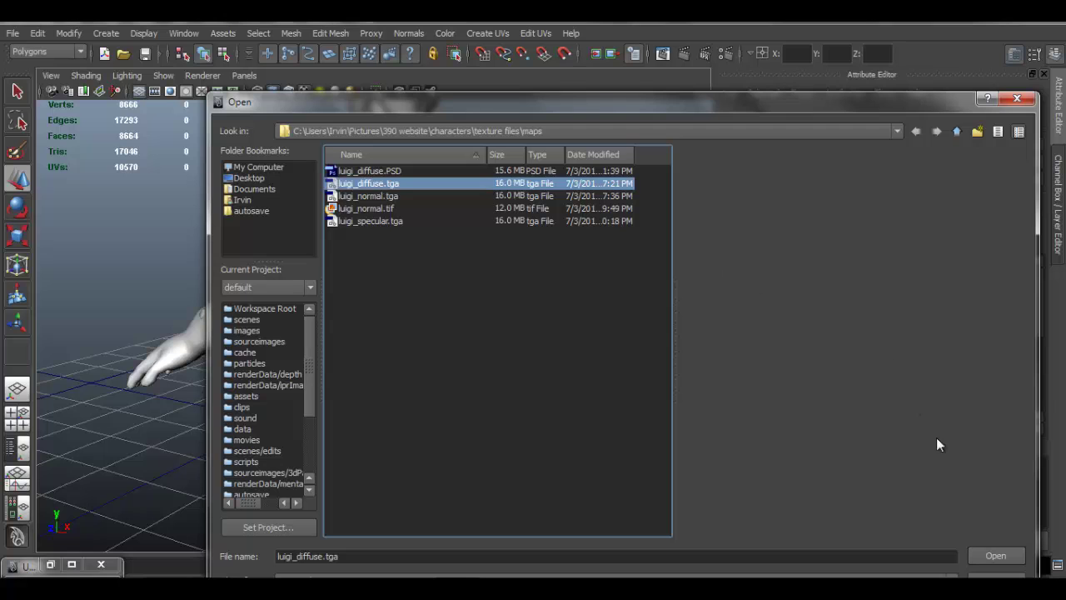
left_click(998, 555)
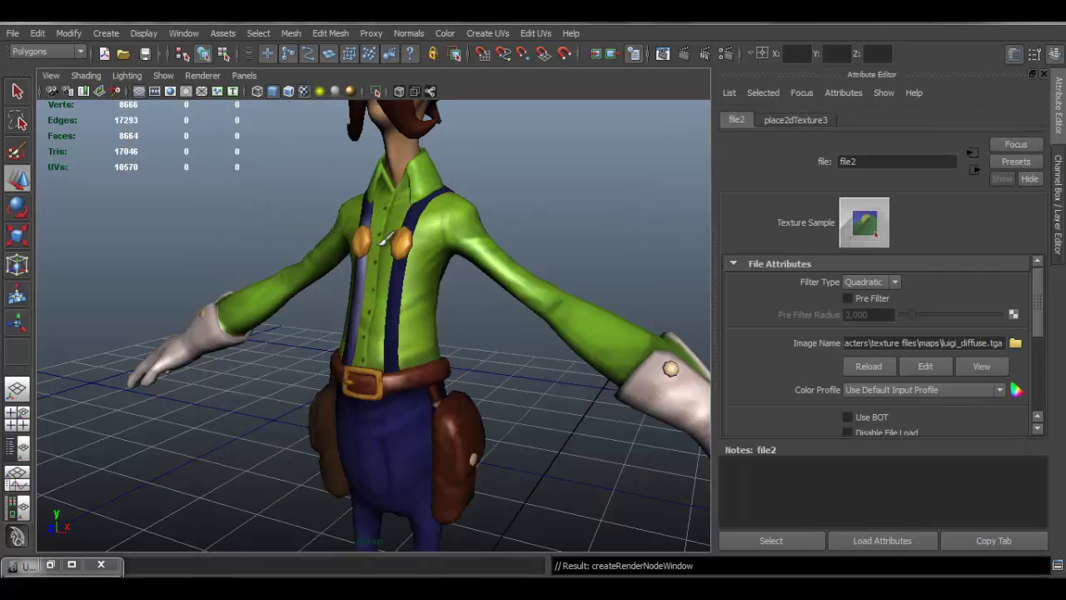
Connect a file texture to luigiMat's Bump Mapping and set the bump node to be used as Tangent Space Normals.
left_click_drag(416, 238, 471, 310, "alt")
middle_click_drag(470, 309, 466, 340, "alt")
left_click(450, 269)
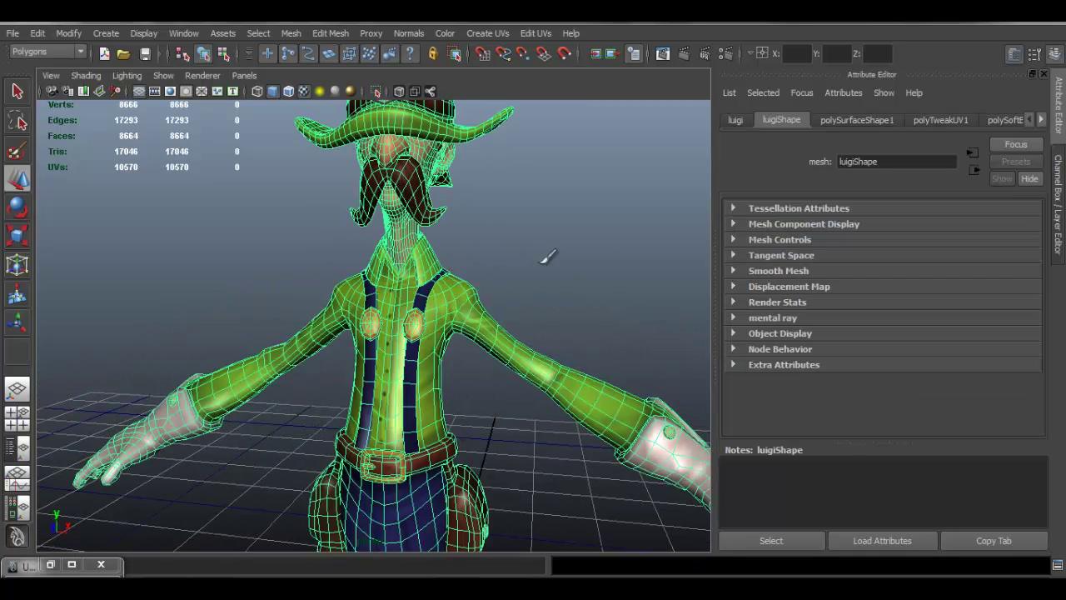
left_click(1039, 119)
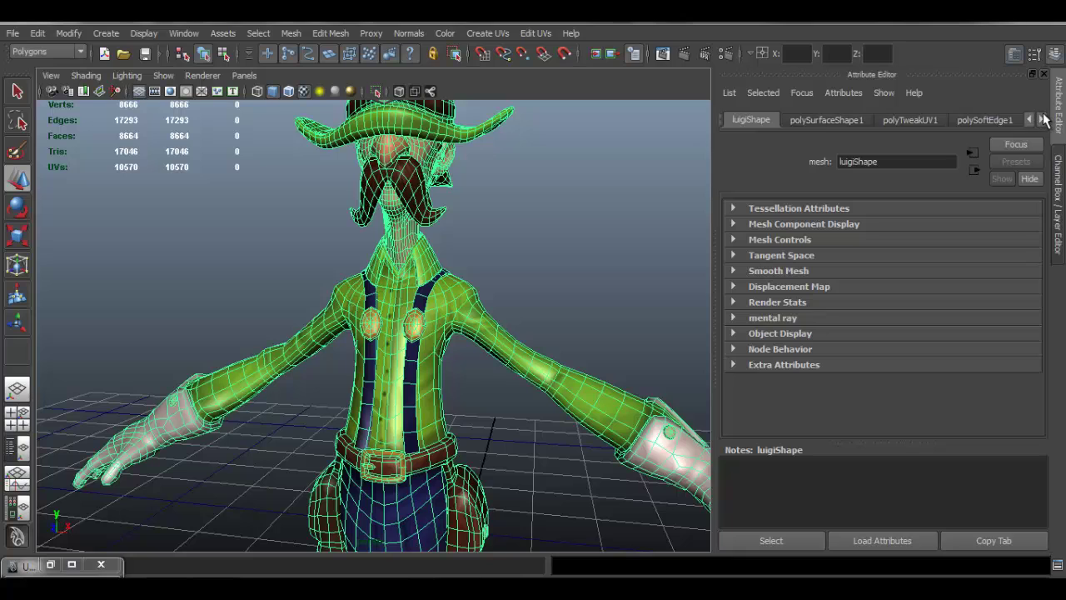
left_click(1041, 119)
left_click(995, 121)
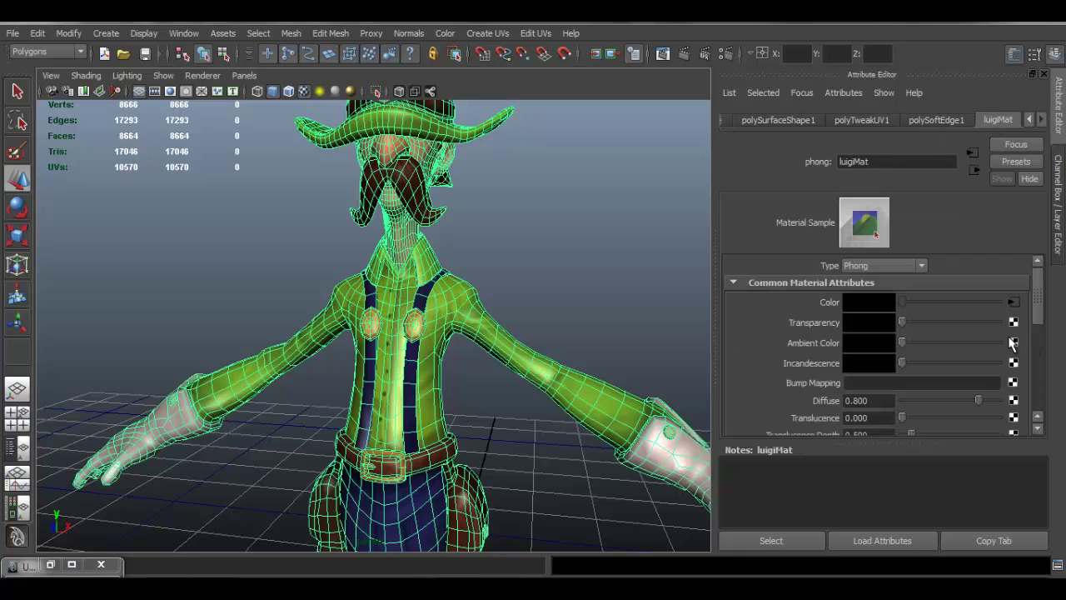
left_click_drag(1039, 301, 1039, 329)
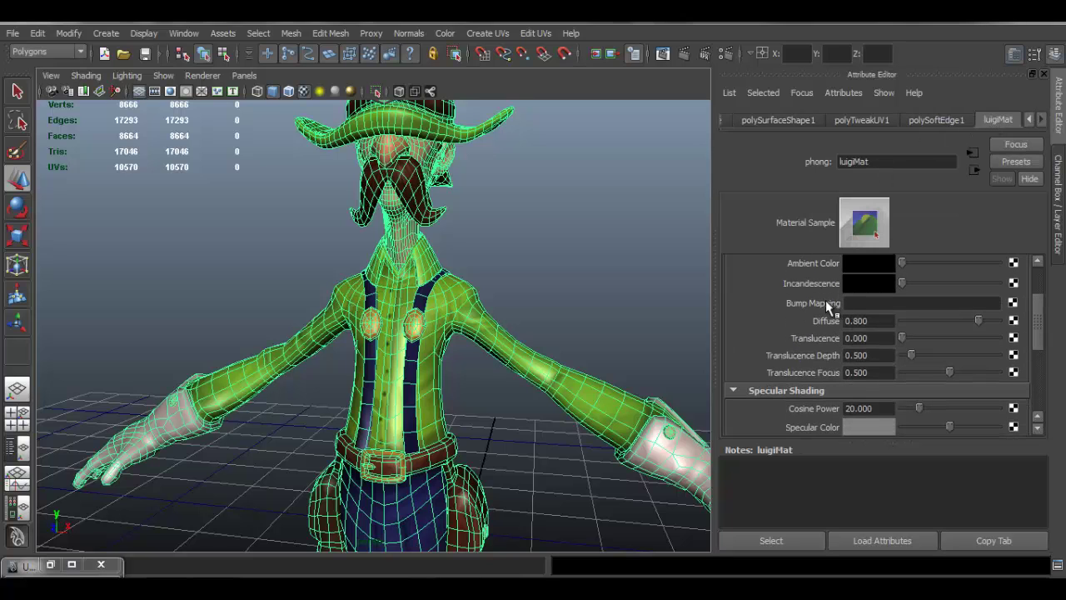
left_click(1013, 303)
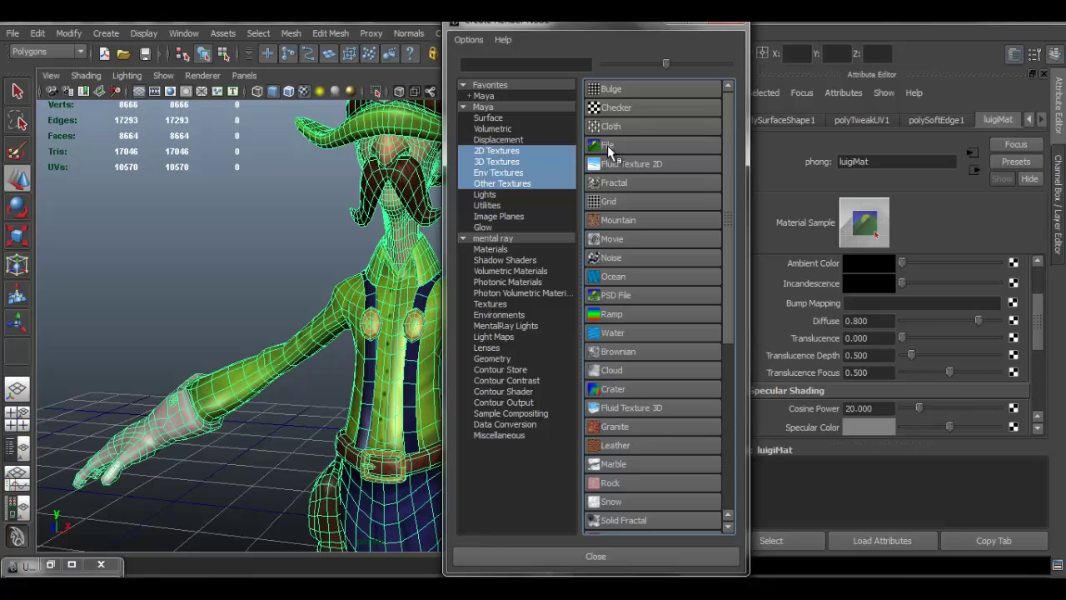
left_click(605, 143)
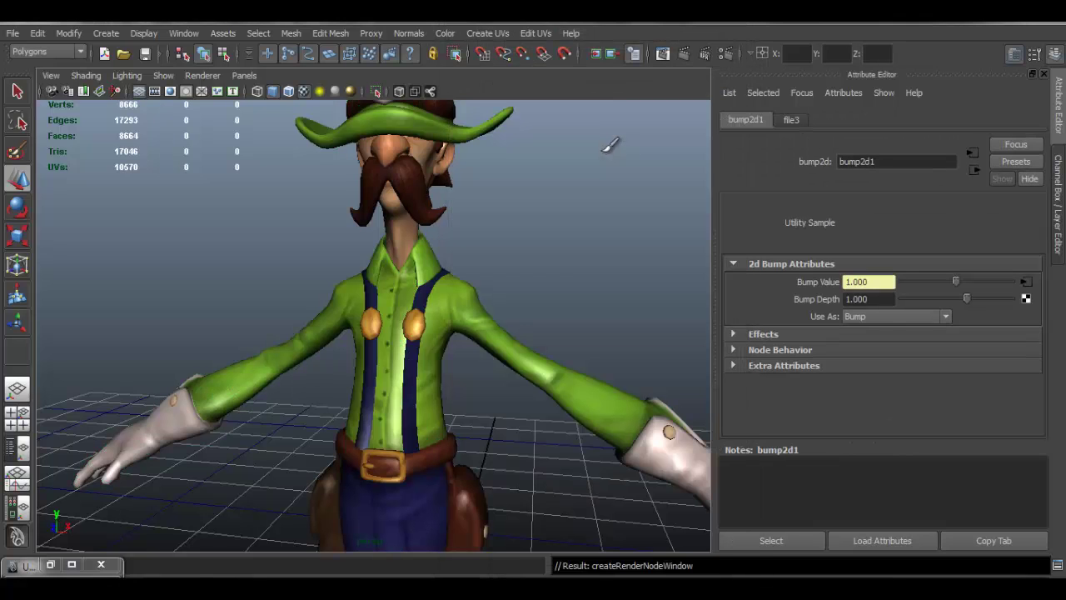
left_click(934, 318)
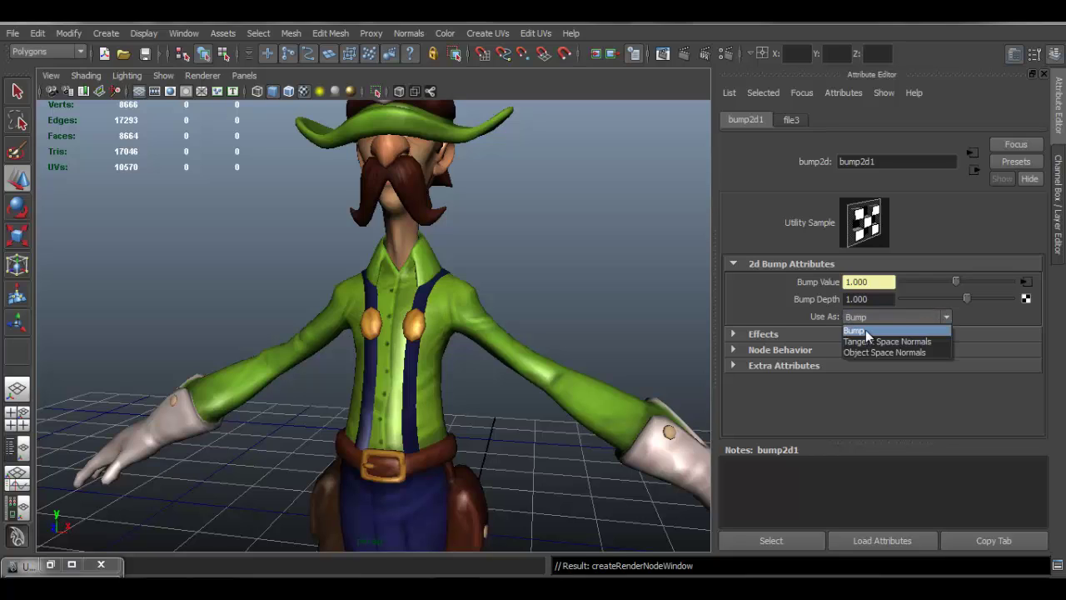
left_click(886, 341)
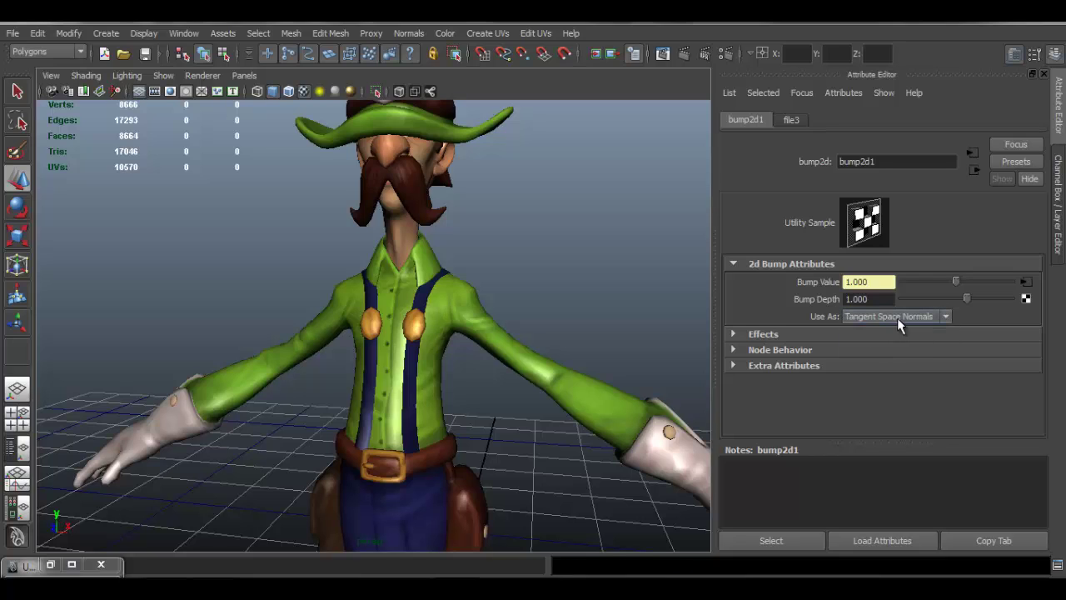
Load luigi_normal.tga as the image of the file texture feeding the bump node.
left_click(1024, 283)
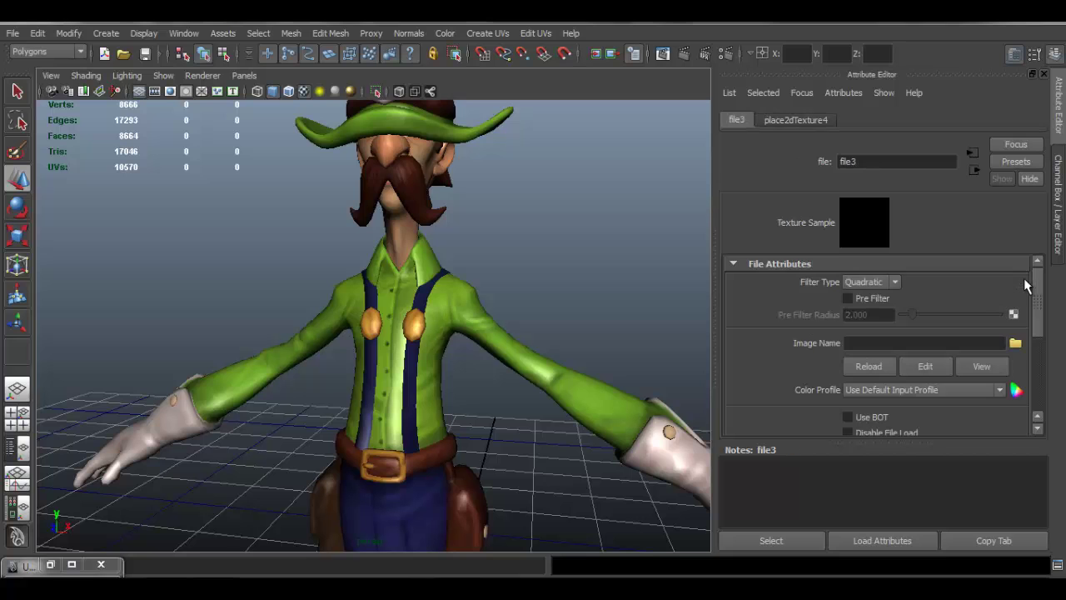
left_click(1015, 343)
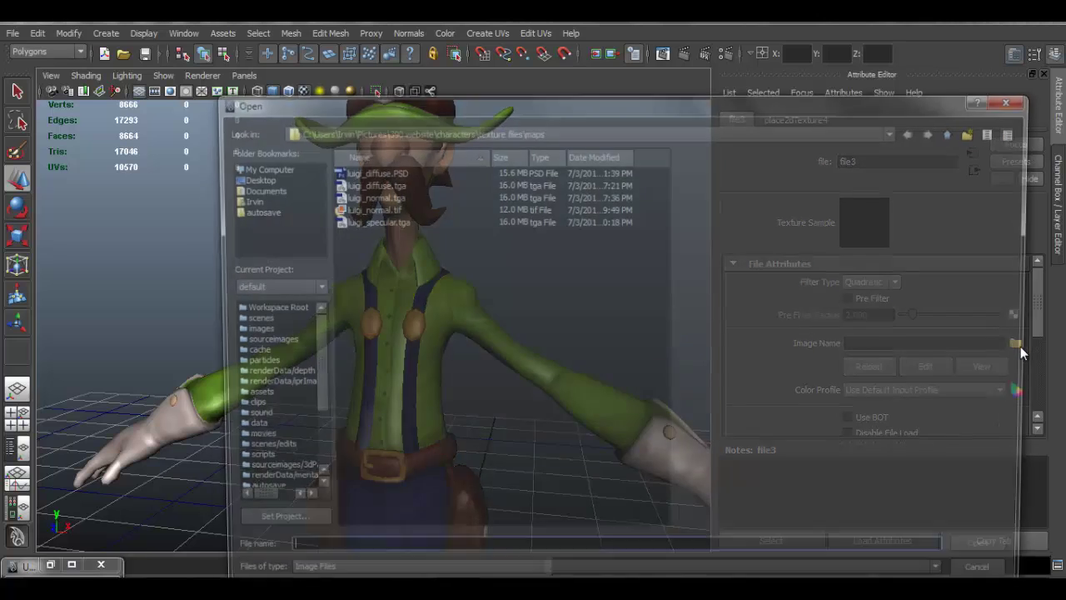
left_click(380, 196)
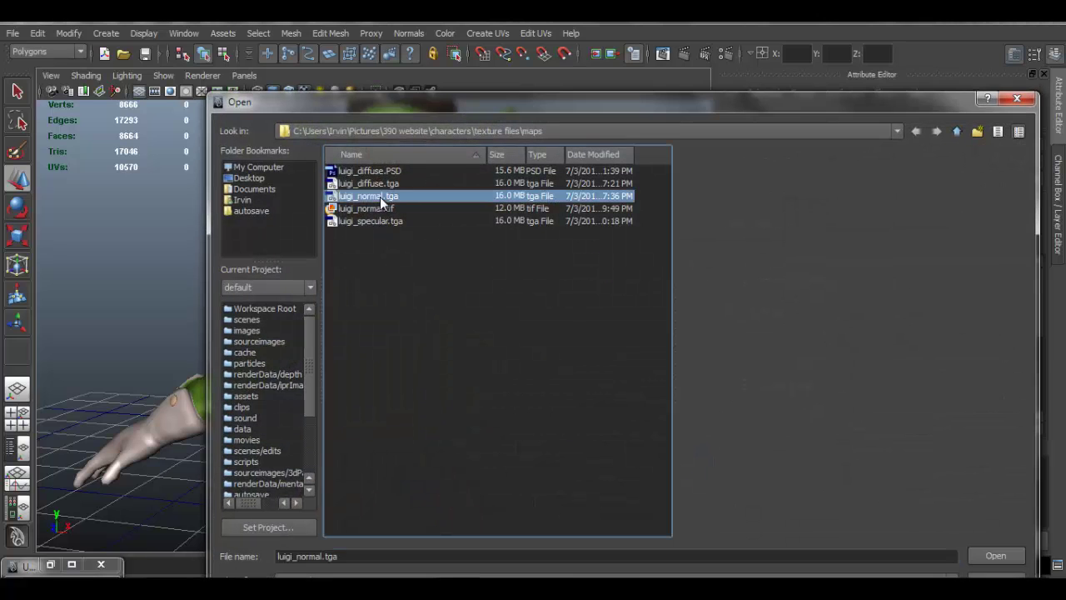
left_click(995, 554)
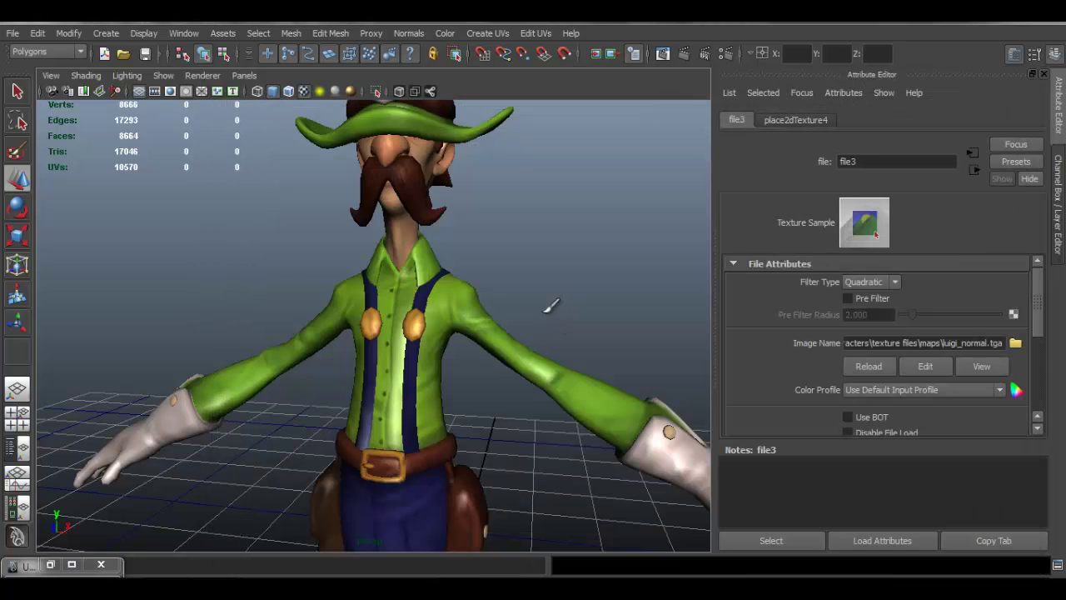
Connect luigi_specular.tga as a file texture to luigiMat's Specular Color and set the Cosine Power to 2.
left_click(450, 296)
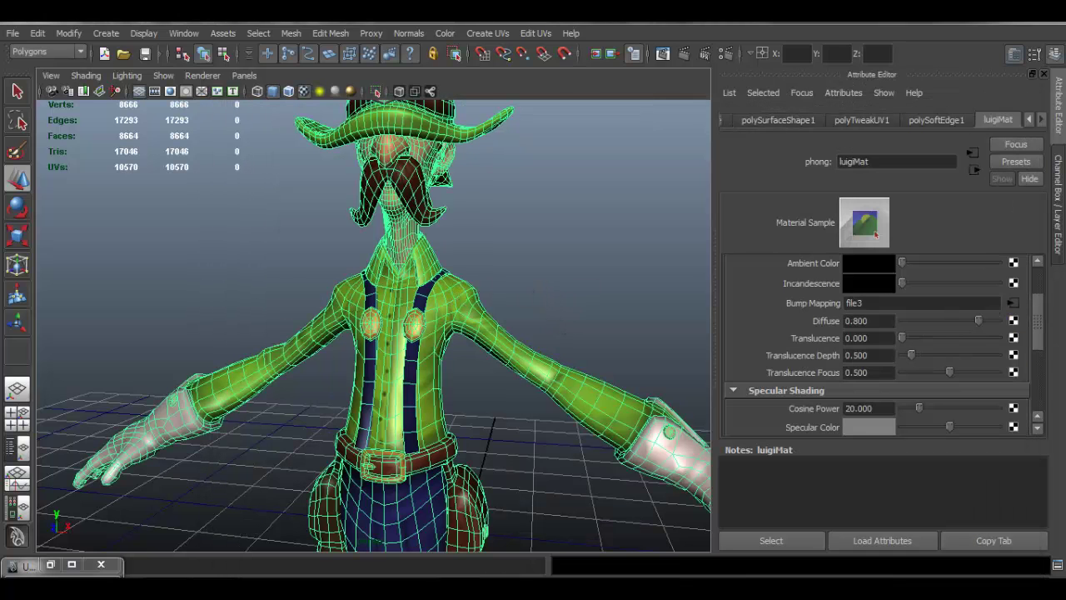
left_click_drag(1041, 323, 1043, 340)
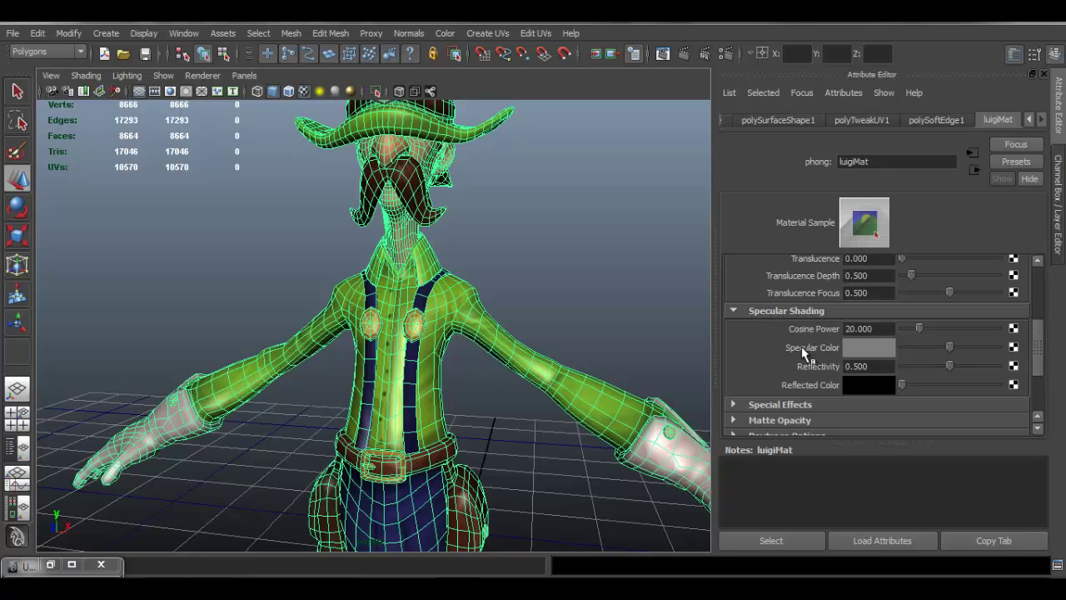
left_click(1012, 349)
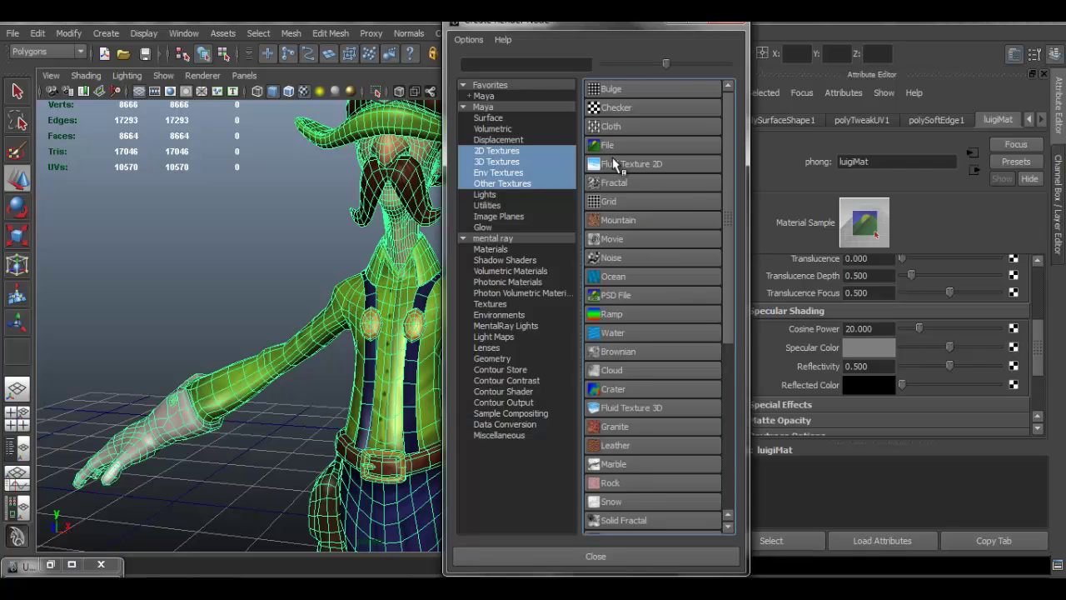
left_click(614, 146)
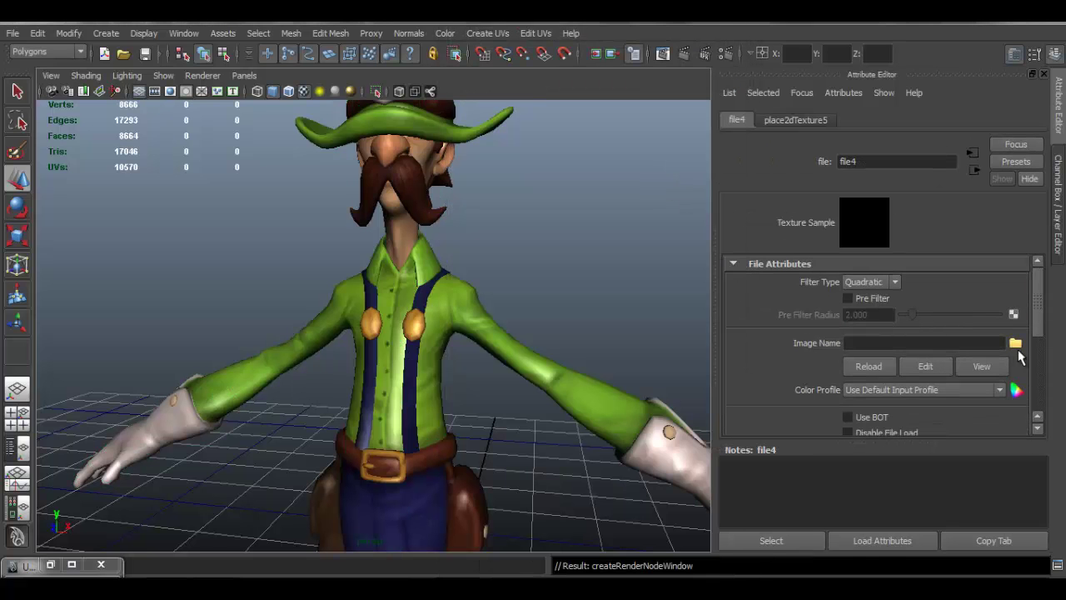
left_click(1014, 343)
left_click(381, 220)
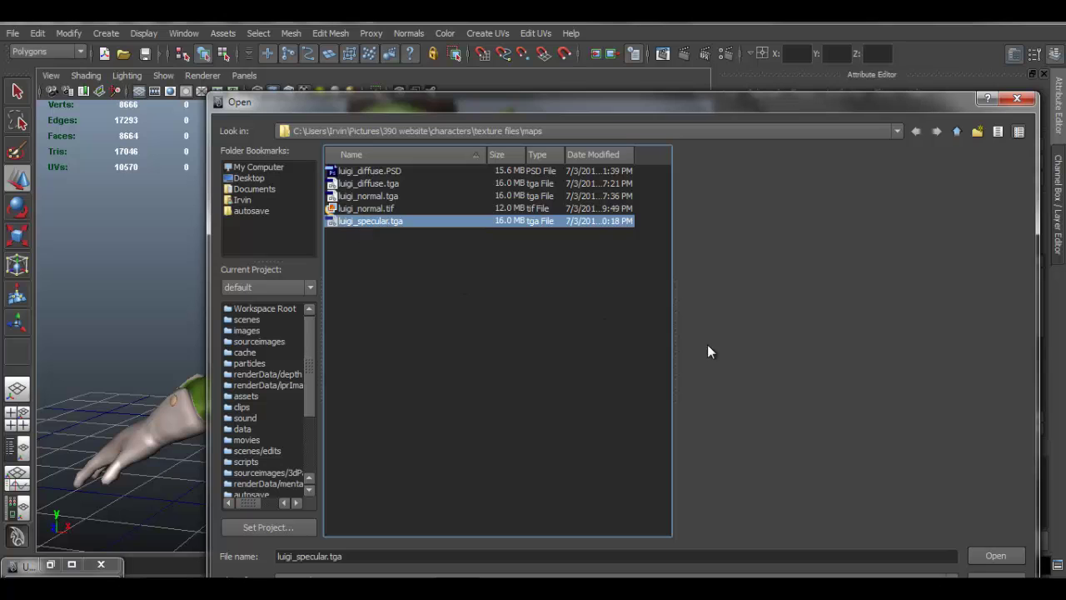
left_click(995, 555)
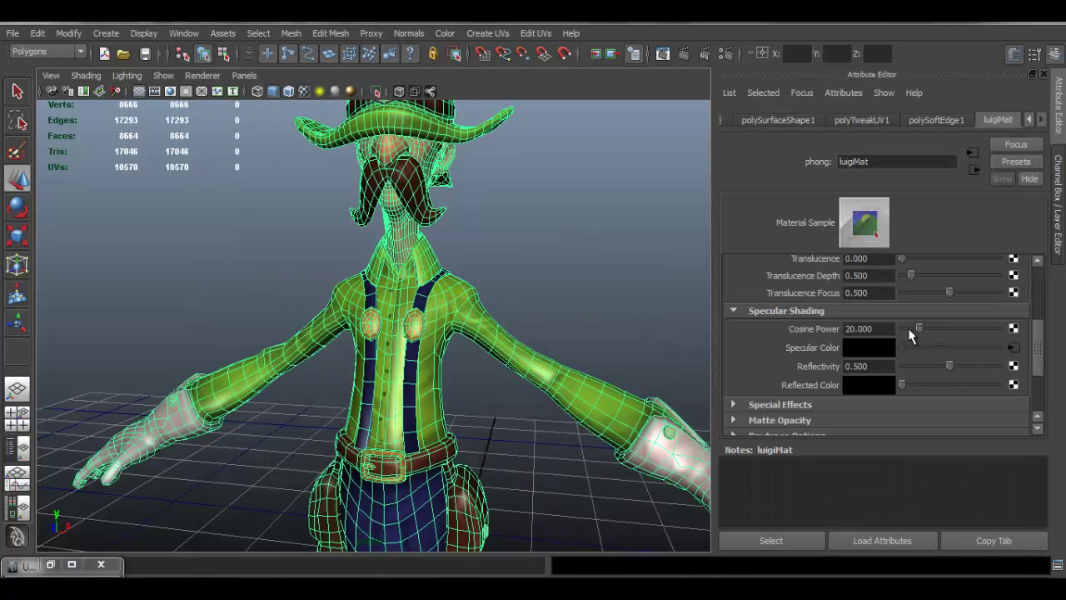
left_click_drag(920, 333, 802, 321)
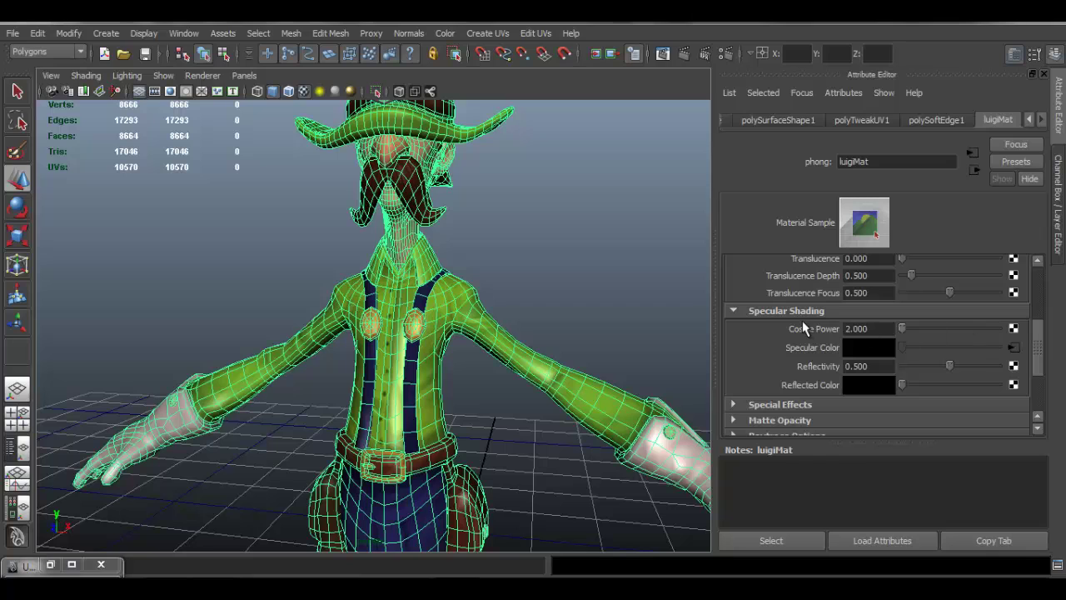
Keep luigiMat's Cosine Power at 2 and set its Reflectivity to 0.
left_click_drag(902, 331, 813, 320)
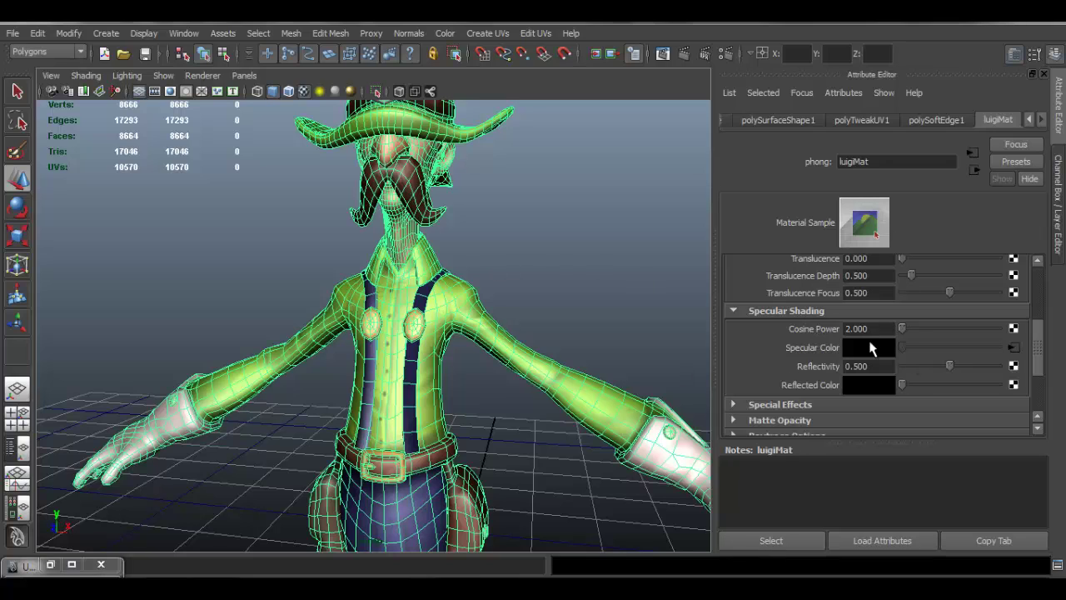
scroll(1037, 367, "down", 2)
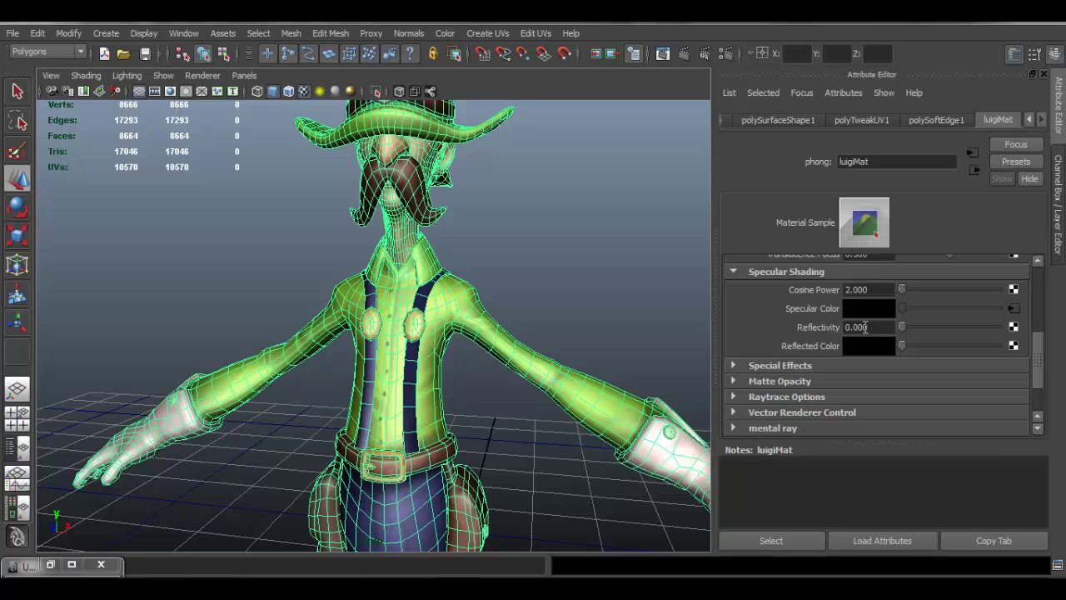
mouse_move(1044, 379)
left_mouse_down()
mouse_move(1038, 392)
mouse_move(1035, 329)
mouse_move(1039, 373)
mouse_move(1047, 312)
left_mouse_up()
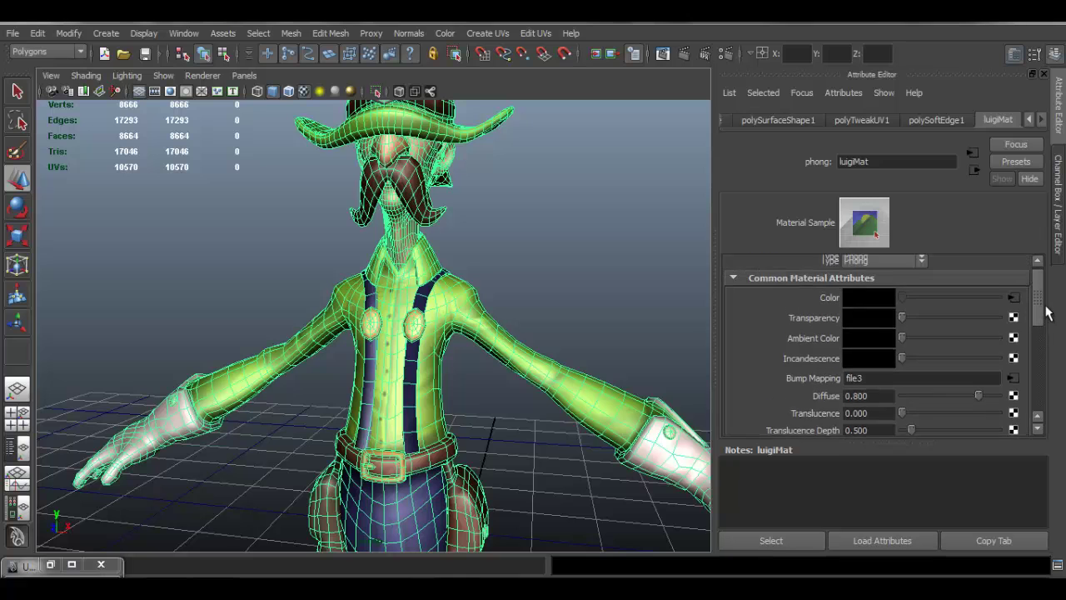
Replace the material attributes with the Channel Box / Layer Editor and deselect the character to view it without its wireframe.
left_click(1058, 200)
left_click(656, 165)
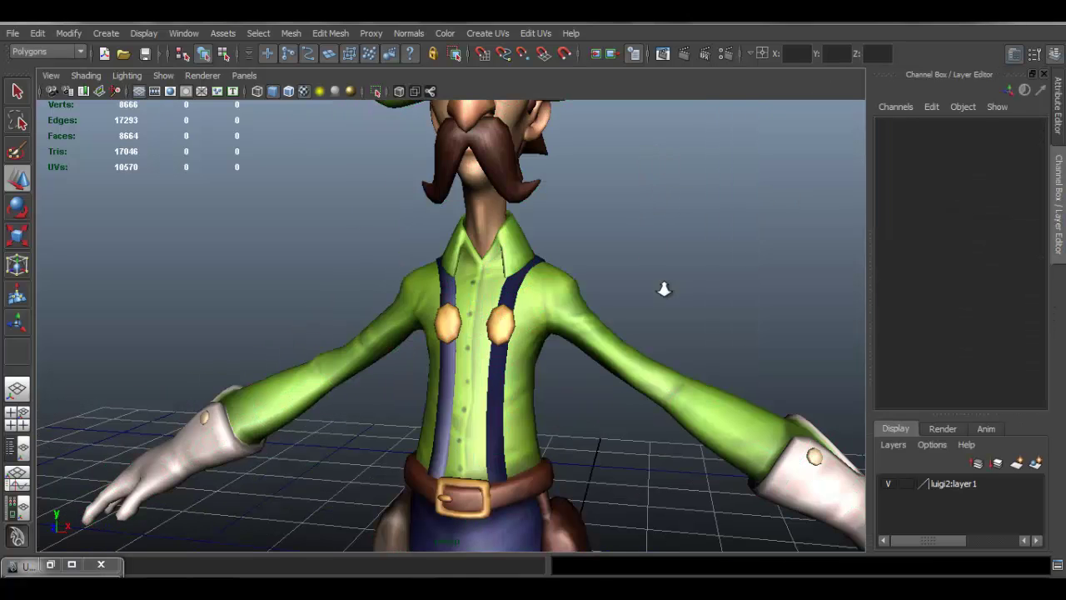
right_click_drag(664, 289, 505, 238, "alt")
left_click_drag(591, 281, 540, 221, "alt")
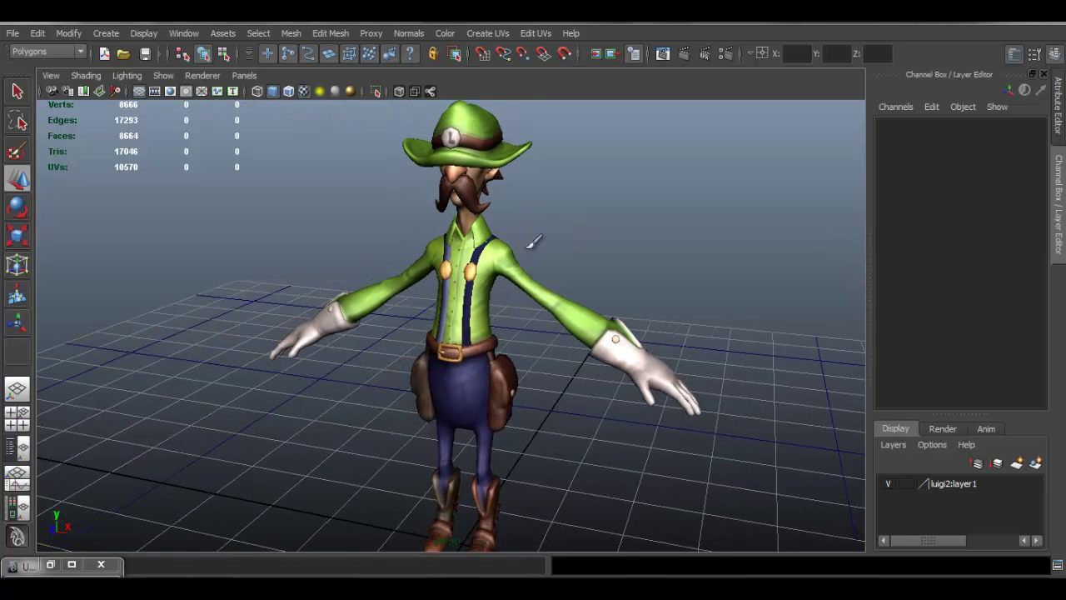
Switch the perspective viewport's renderer to High Quality Rendering to display the character's normal and specular maps.
left_click(193, 75)
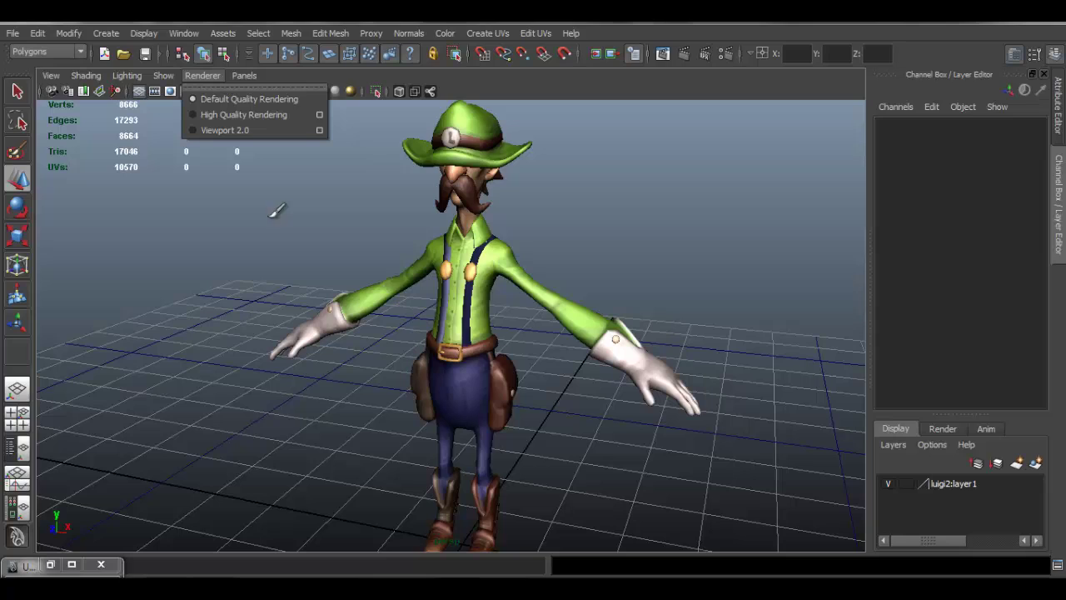
left_click(374, 146)
left_click(210, 76)
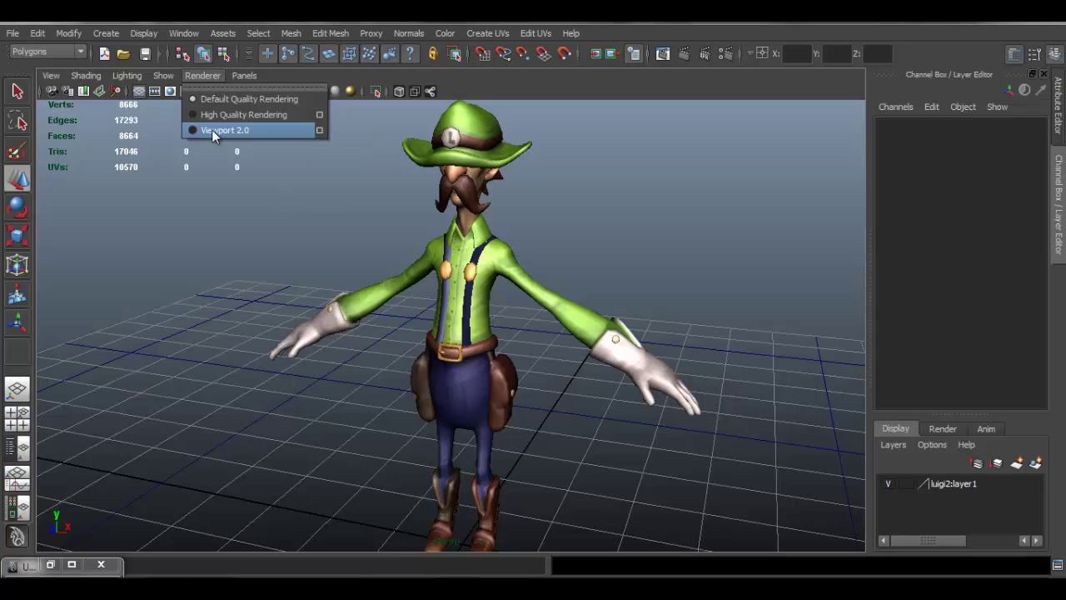
left_click(213, 131)
left_click(202, 76)
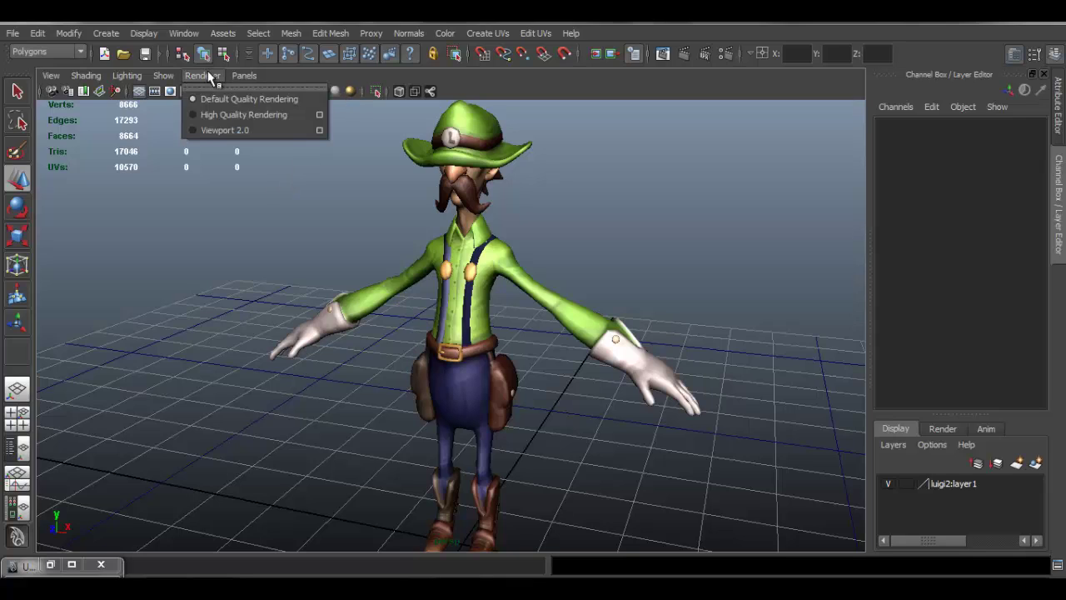
left_click(274, 116)
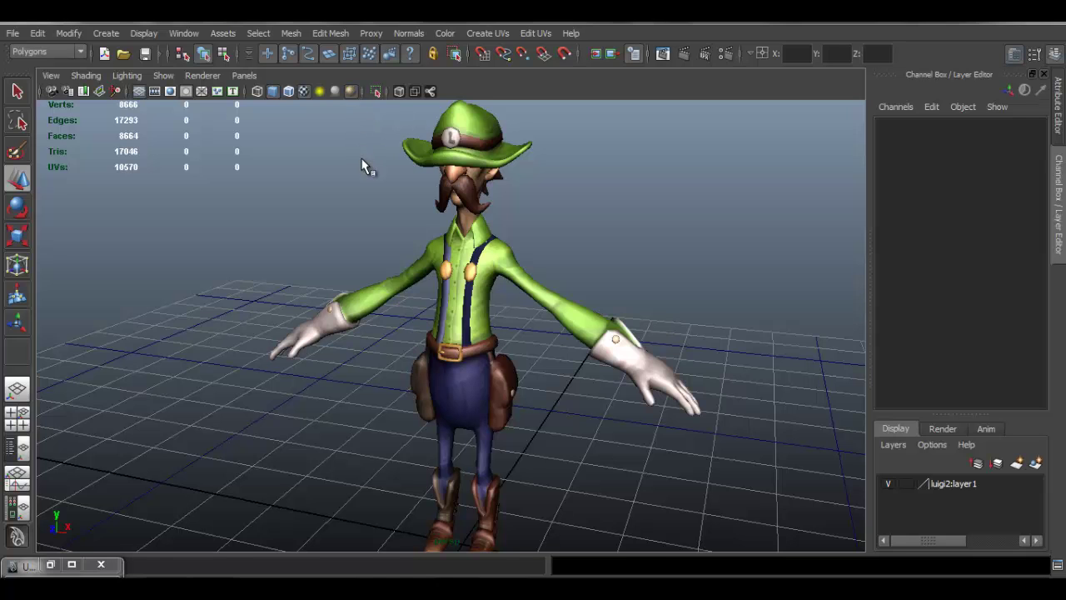
left_click_drag(548, 314, 585, 302, "alt")
middle_click_drag(579, 299, 547, 289, "alt")
left_click(205, 75)
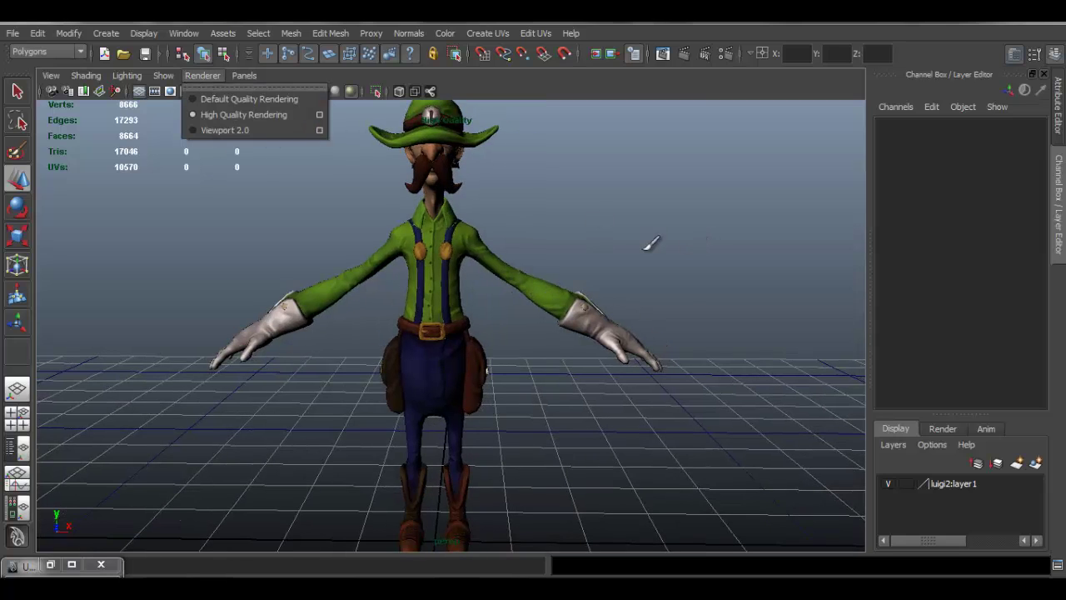
left_click(716, 278)
Examine the fabric folds and shine on the character's shirt, sleeves and gloves from several angles.
left_click_drag(512, 305, 491, 207, "alt")
scroll(526, 301, "up", 4)
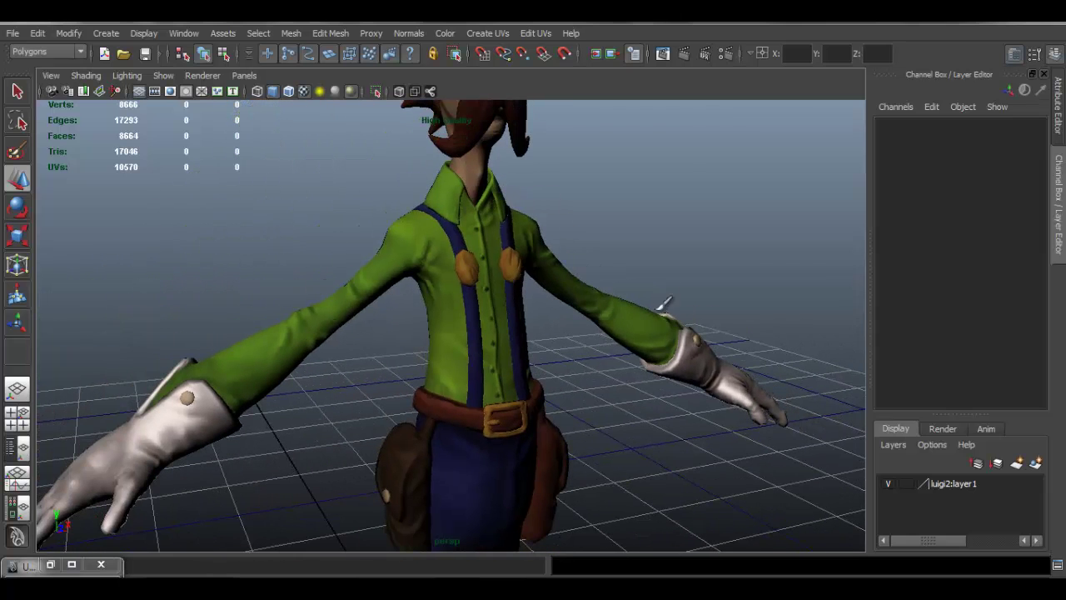
left_click_drag(646, 361, 419, 218, "alt")
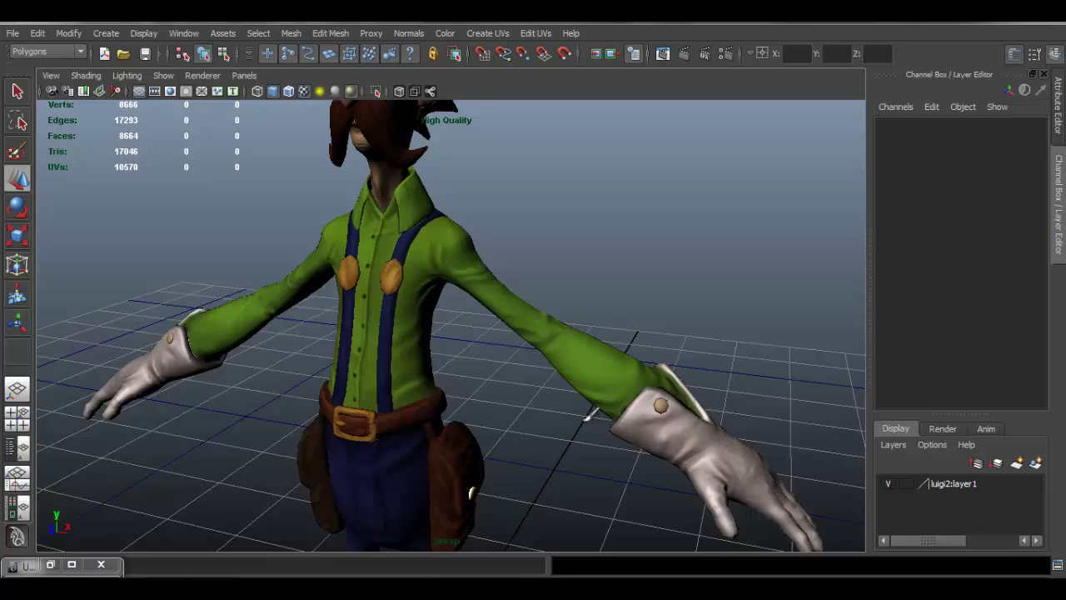
left_click_drag(588, 414, 698, 323, "alt")
middle_click_drag(498, 298, 466, 266, "alt")
right_click_drag(466, 266, 552, 318, "alt")
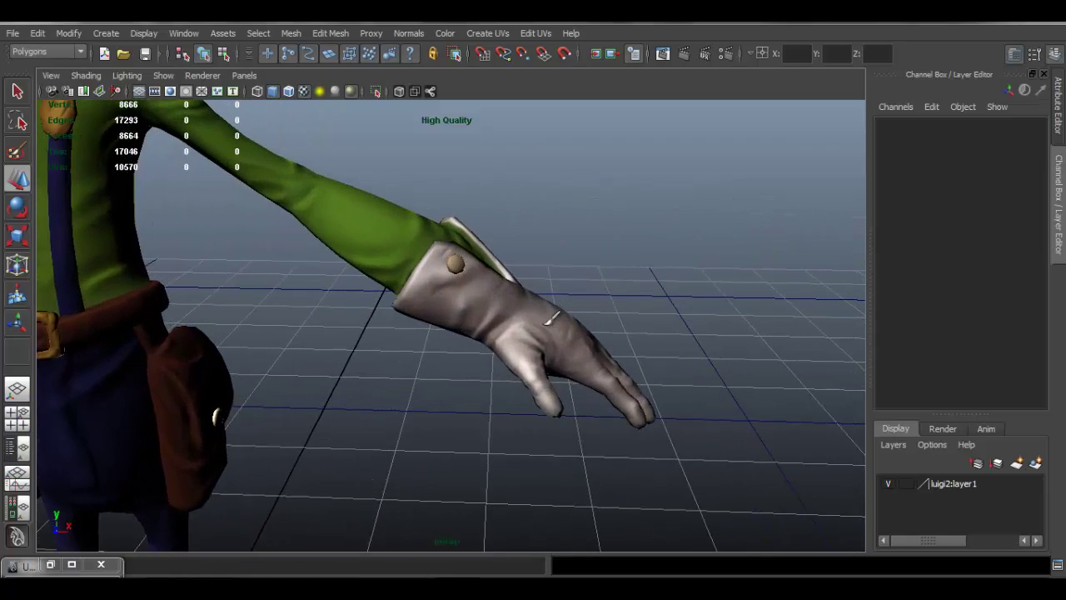
left_click_drag(552, 317, 508, 174, "alt")
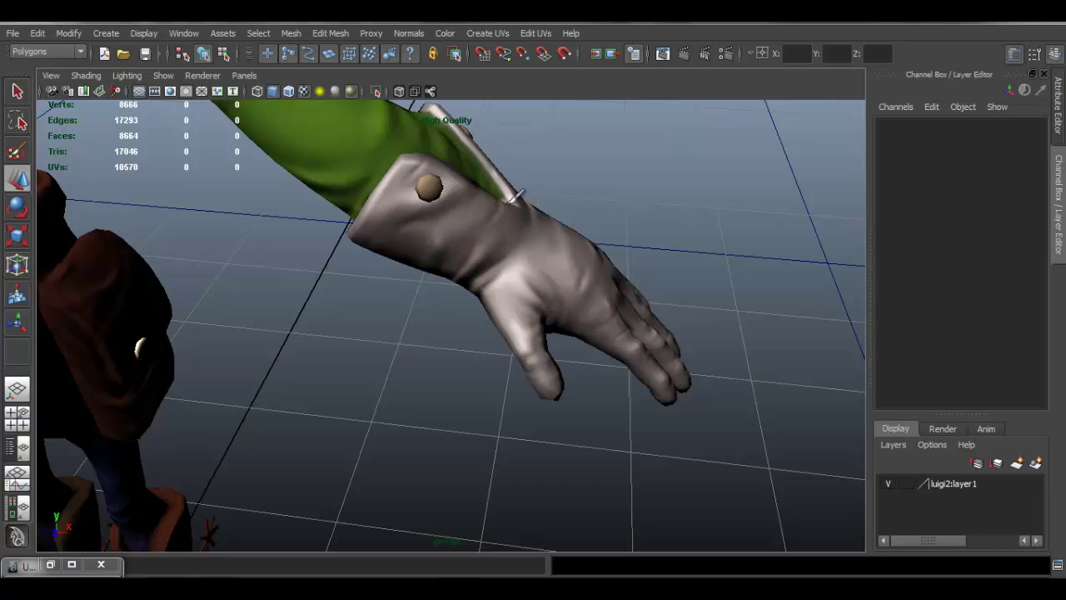
left_click_drag(516, 196, 564, 274, "alt")
Examine the skin detail on the cheek and ear, the moustache and the hat from the side and front.
left_click_drag(397, 172, 423, 346, "alt")
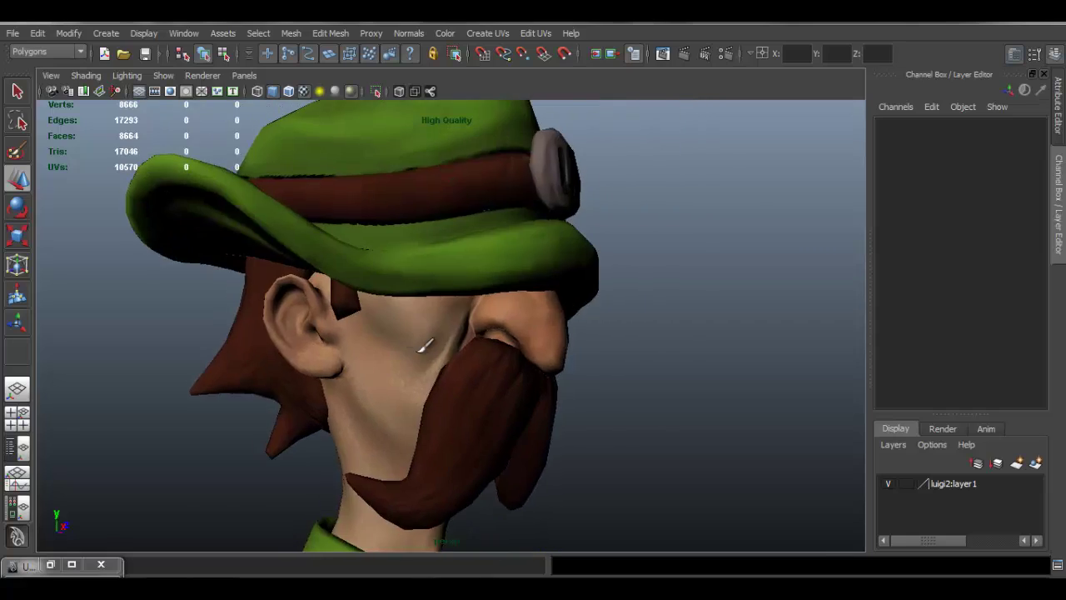
right_click_drag(423, 347, 493, 327, "alt")
left_click_drag(492, 327, 501, 293, "alt")
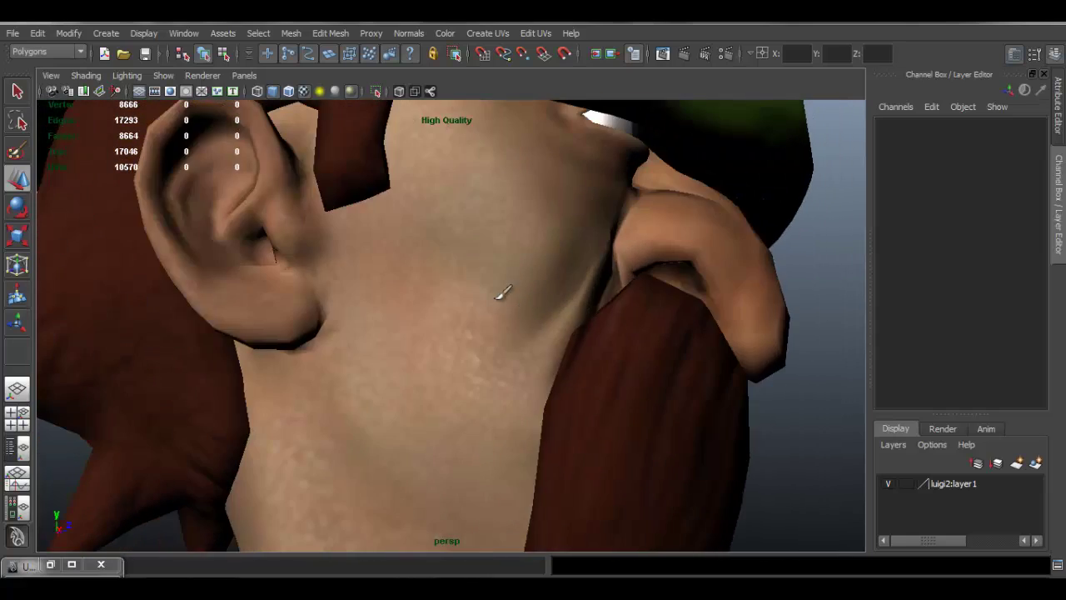
right_click_drag(502, 292, 523, 291, "alt")
left_click_drag(524, 290, 471, 227, "alt")
left_click_drag(508, 287, 509, 260, "alt")
left_click_drag(553, 325, 553, 267, "alt")
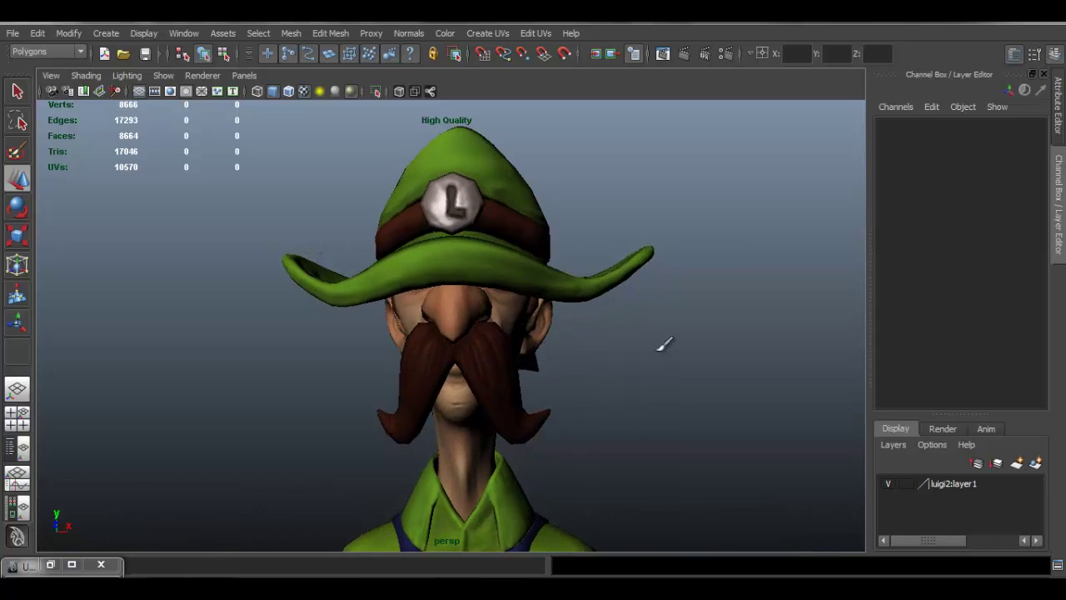
Examine the trousers, pouches and boots up close, and return to the shirt and belt.
right_click_drag(663, 345, 540, 411, "alt")
middle_click_drag(544, 383, 537, 316, "alt")
left_click_drag(535, 316, 480, 230, "alt")
mouse_move(471, 316)
right_mouse_down("alt")
mouse_move(533, 338)
mouse_move(492, 341)
mouse_move(487, 313)
right_mouse_up("alt")
middle_click_drag(487, 313, 488, 286, "alt")
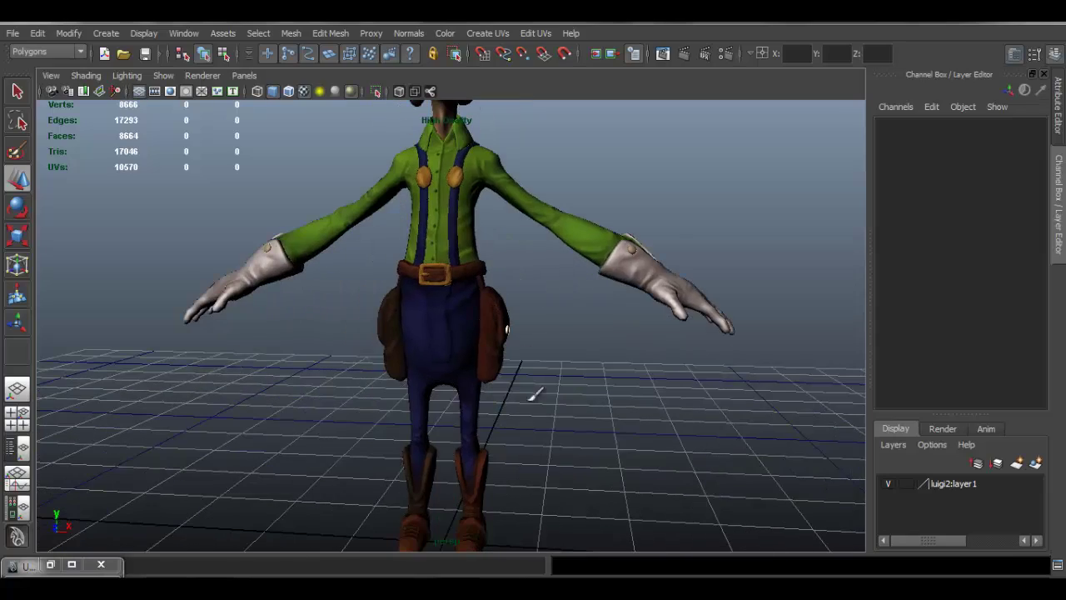
middle_click_drag(509, 354, 495, 259, "alt")
right_click_drag(441, 335, 575, 360, "alt")
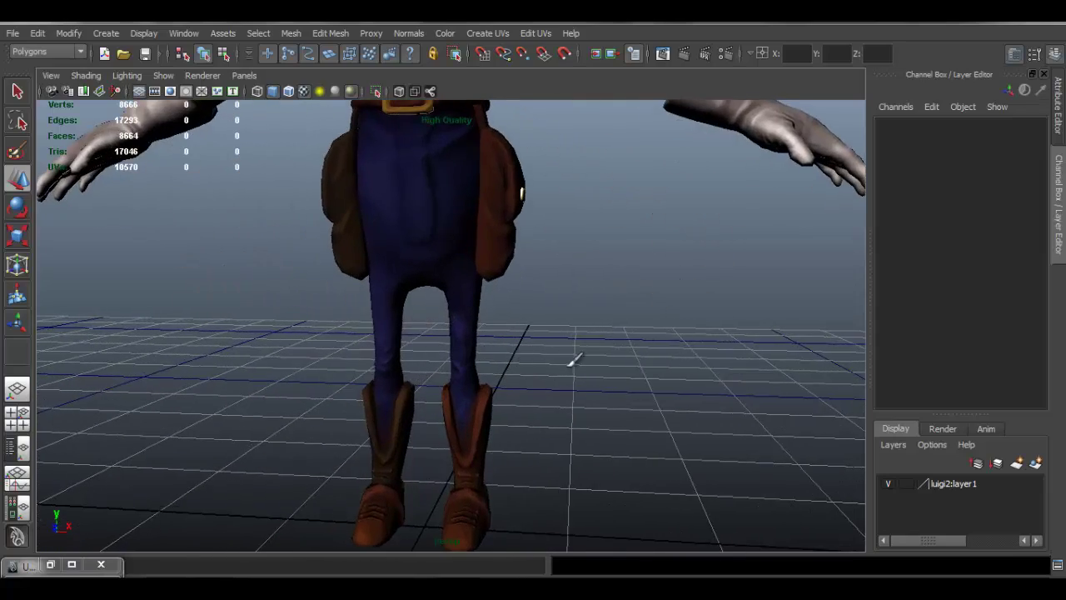
left_click_drag(573, 360, 583, 333, "alt")
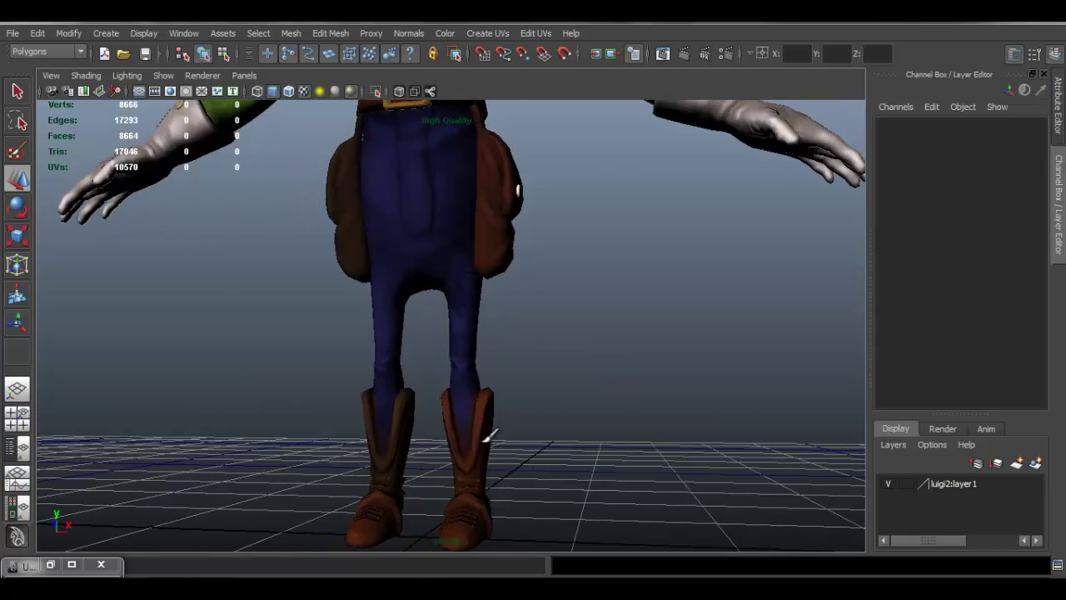
middle_click_drag(487, 438, 466, 321, "alt")
right_click_drag(416, 302, 510, 339, "alt")
left_click_drag(510, 333, 635, 348, "alt")
right_click_drag(635, 349, 529, 287, "alt")
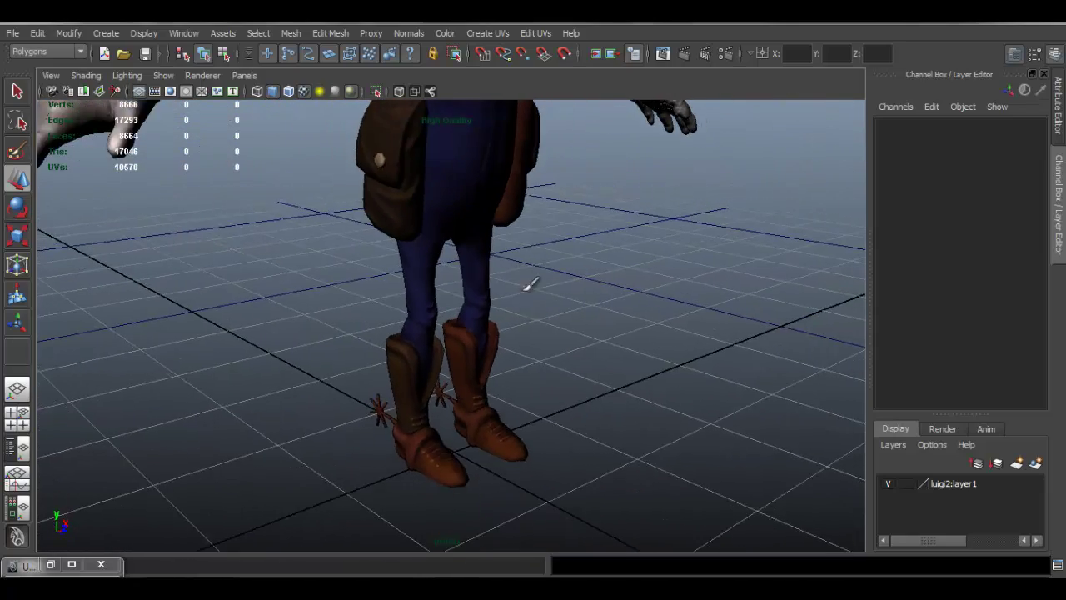
middle_click_drag(508, 242, 492, 323, "alt")
left_click_drag(493, 323, 528, 298, "alt")
right_click_drag(528, 297, 527, 318, "alt")
middle_click_drag(529, 247, 516, 302, "alt")
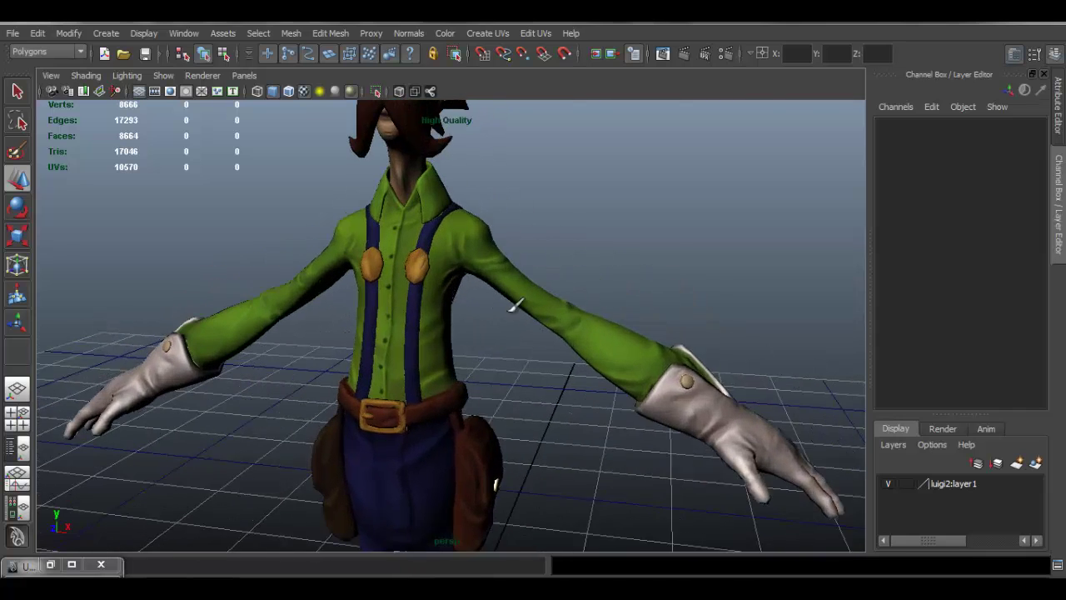
right_click_drag(516, 303, 414, 231, "alt")
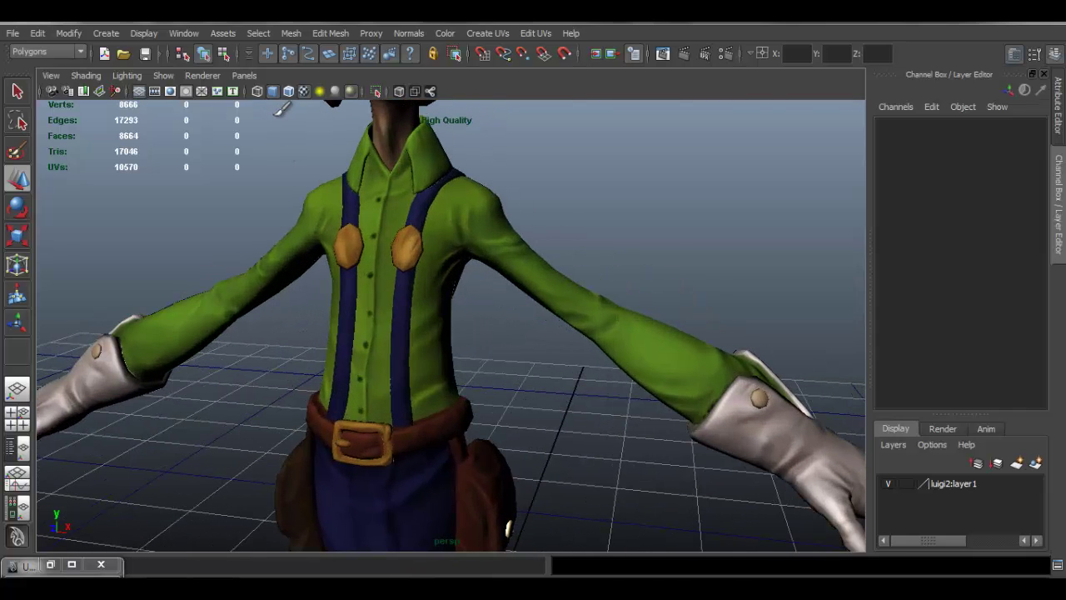
Compare default and high quality rendering on the torso by toggling between them repeatedly, ending on high quality.
left_click(349, 94)
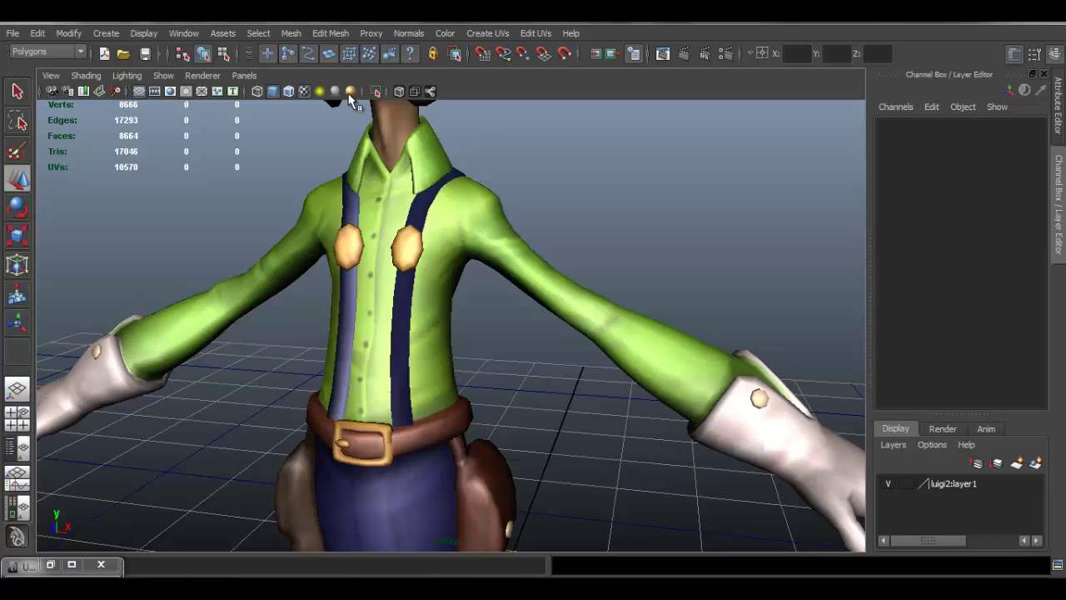
left_click(349, 94)
left_click(349, 95)
left_click(349, 95)
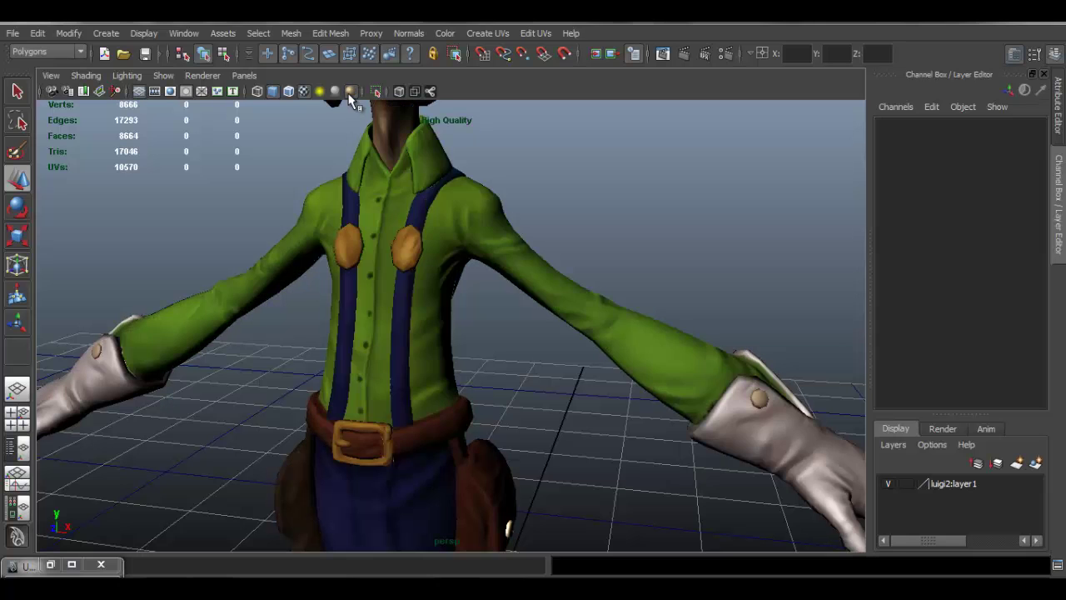
left_click(349, 95)
left_click(349, 95)
left_click(349, 95)
left_click(348, 95)
Inspect the head, gloves and lower body once more and finish with a front view of the whole textured character.
left_click_drag(599, 310, 359, 269, "alt")
left_click_drag(450, 243, 481, 282, "alt")
right_click_drag(479, 282, 528, 259, "alt")
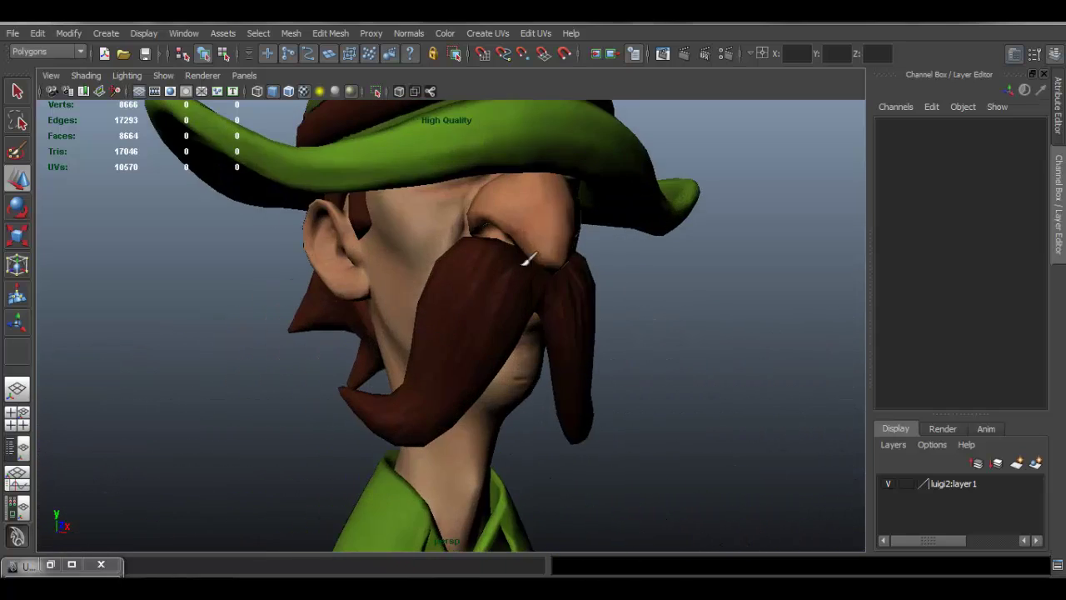
mouse_move(529, 259)
left_mouse_down("alt")
mouse_move(637, 263)
mouse_move(516, 271)
left_mouse_up("alt")
right_click_drag(449, 259, 367, 279, "alt")
middle_click_drag(495, 381, 478, 216, "alt")
left_click_drag(620, 329, 598, 355, "alt")
scroll(416, 298, "up", 2)
left_click_drag(416, 298, 483, 340, "alt")
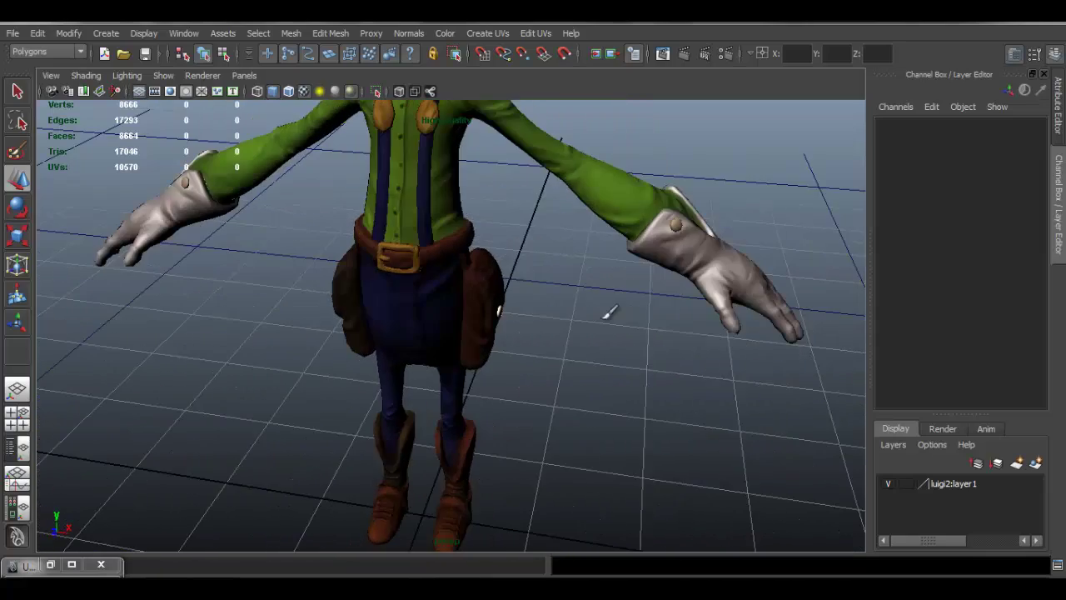
right_click_drag(602, 301, 475, 279, "alt")
middle_click_drag(501, 291, 500, 353, "alt")
left_click_drag(560, 293, 568, 286, "alt")
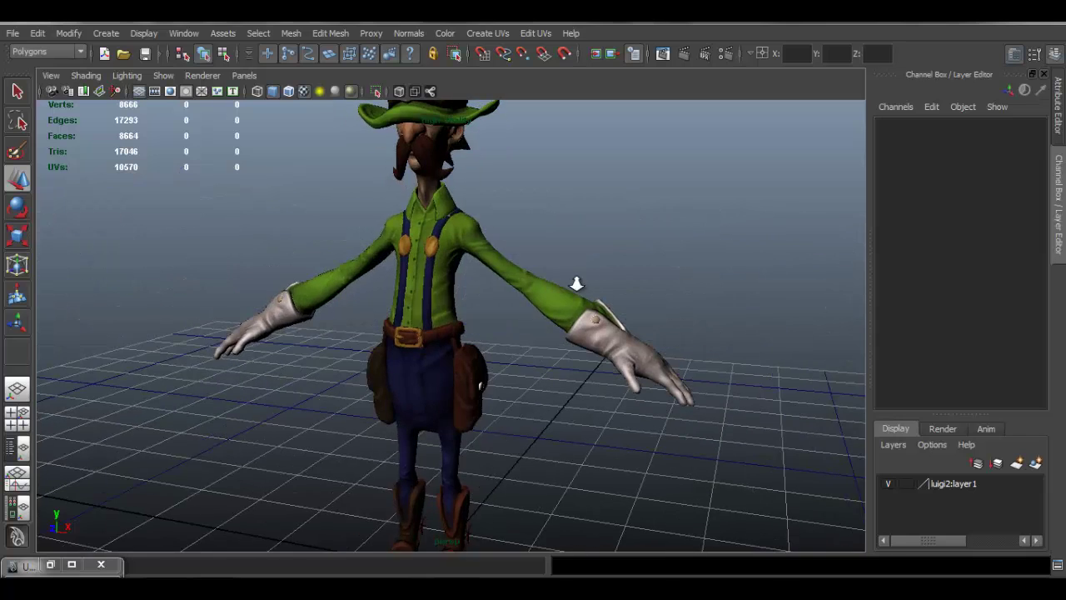
right_click_drag(576, 283, 520, 267, "alt")
left_click_drag(543, 251, 510, 258, "alt")
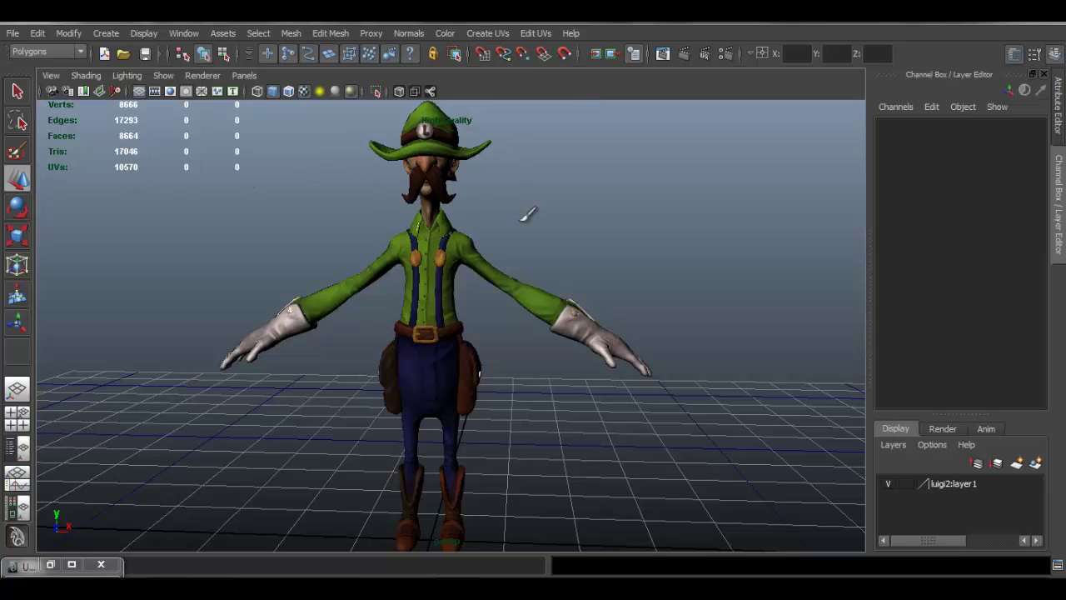
left_click_drag(628, 242, 571, 257, "alt")
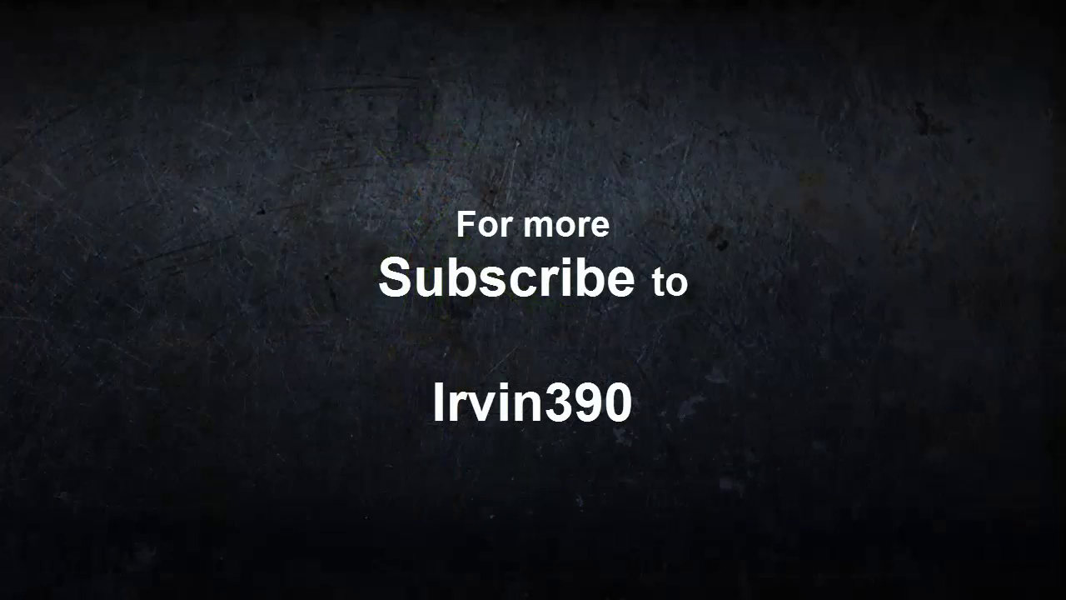